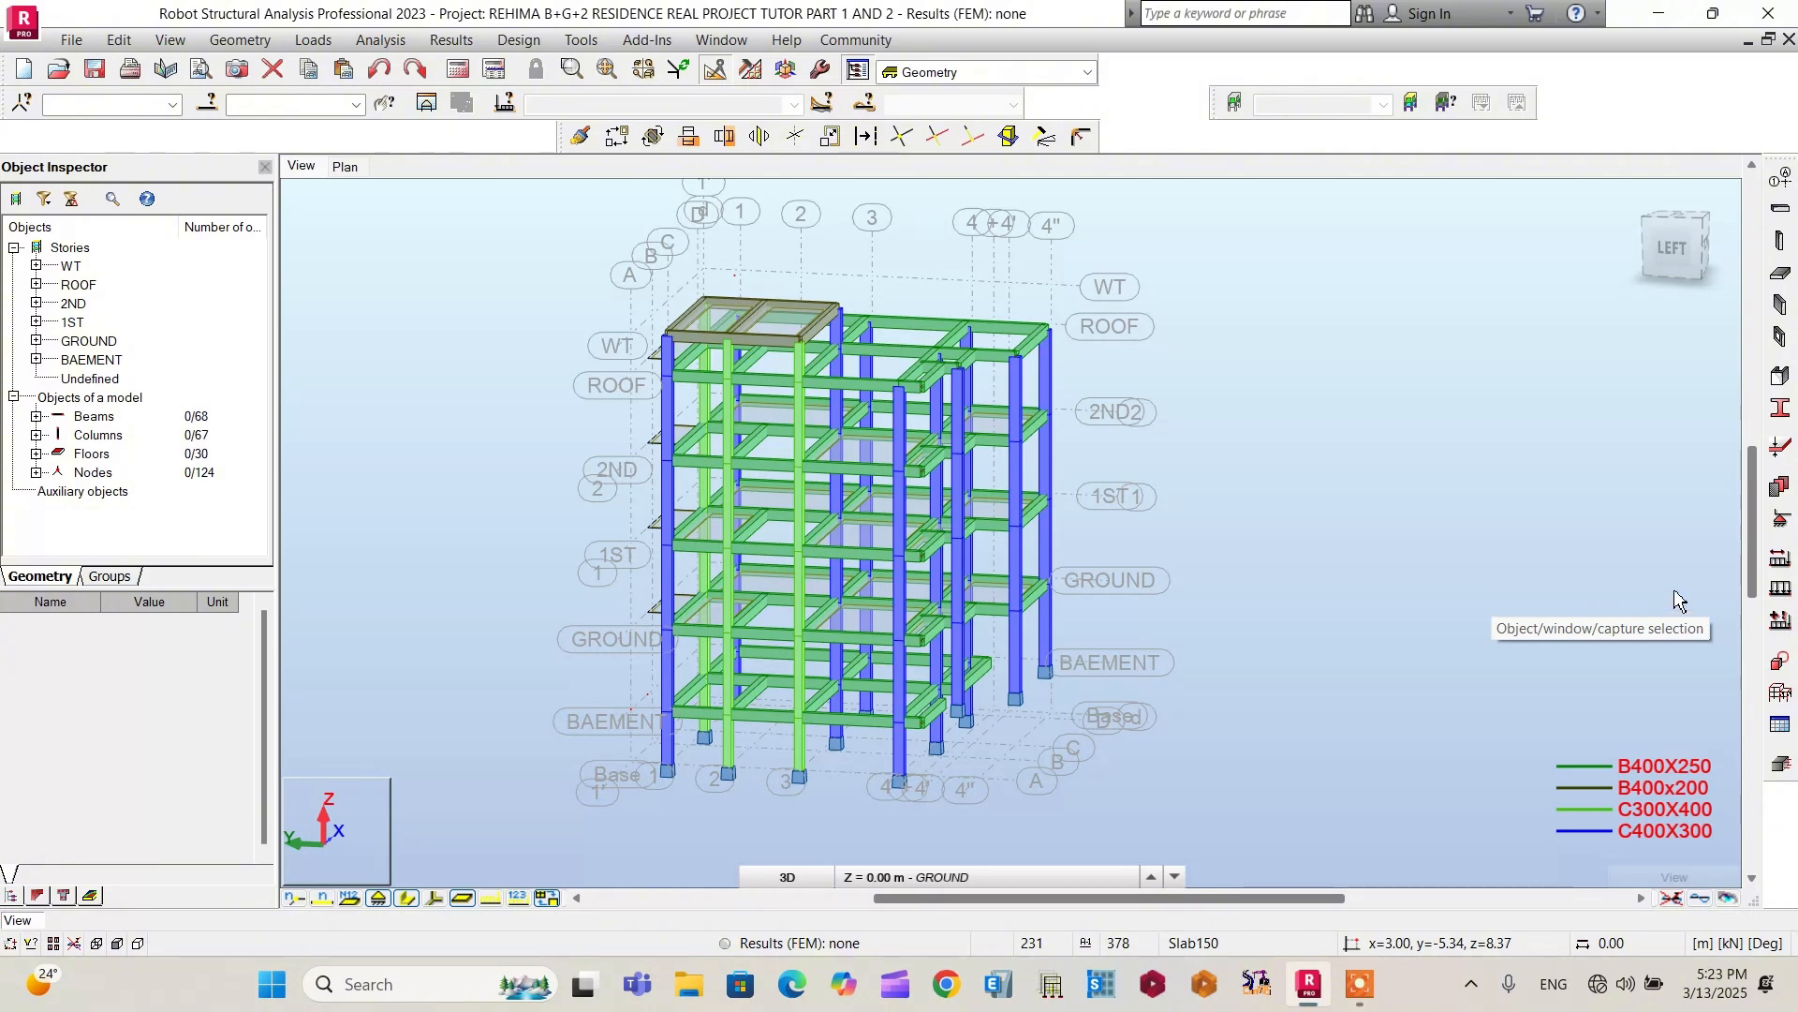
# Step: Set up load case 1 as a structural dead load and name it Self W
pyautogui.click(1780, 564)
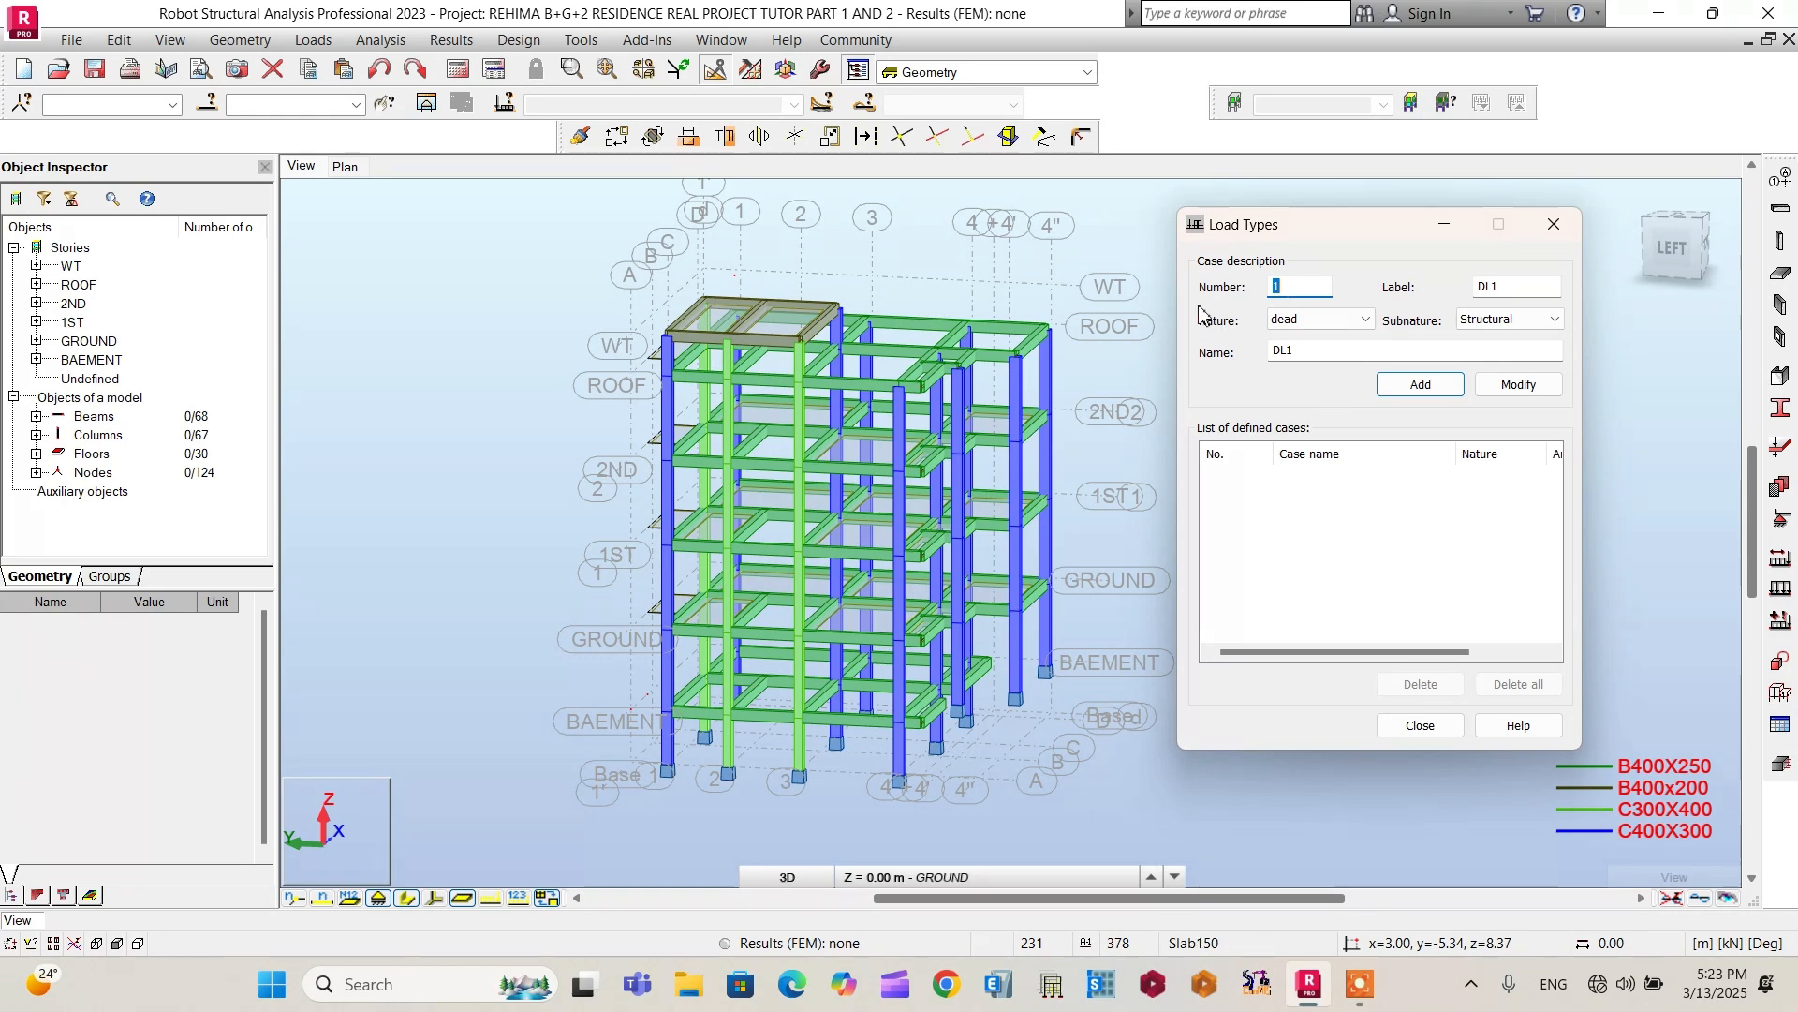
pyautogui.click(1288, 291)
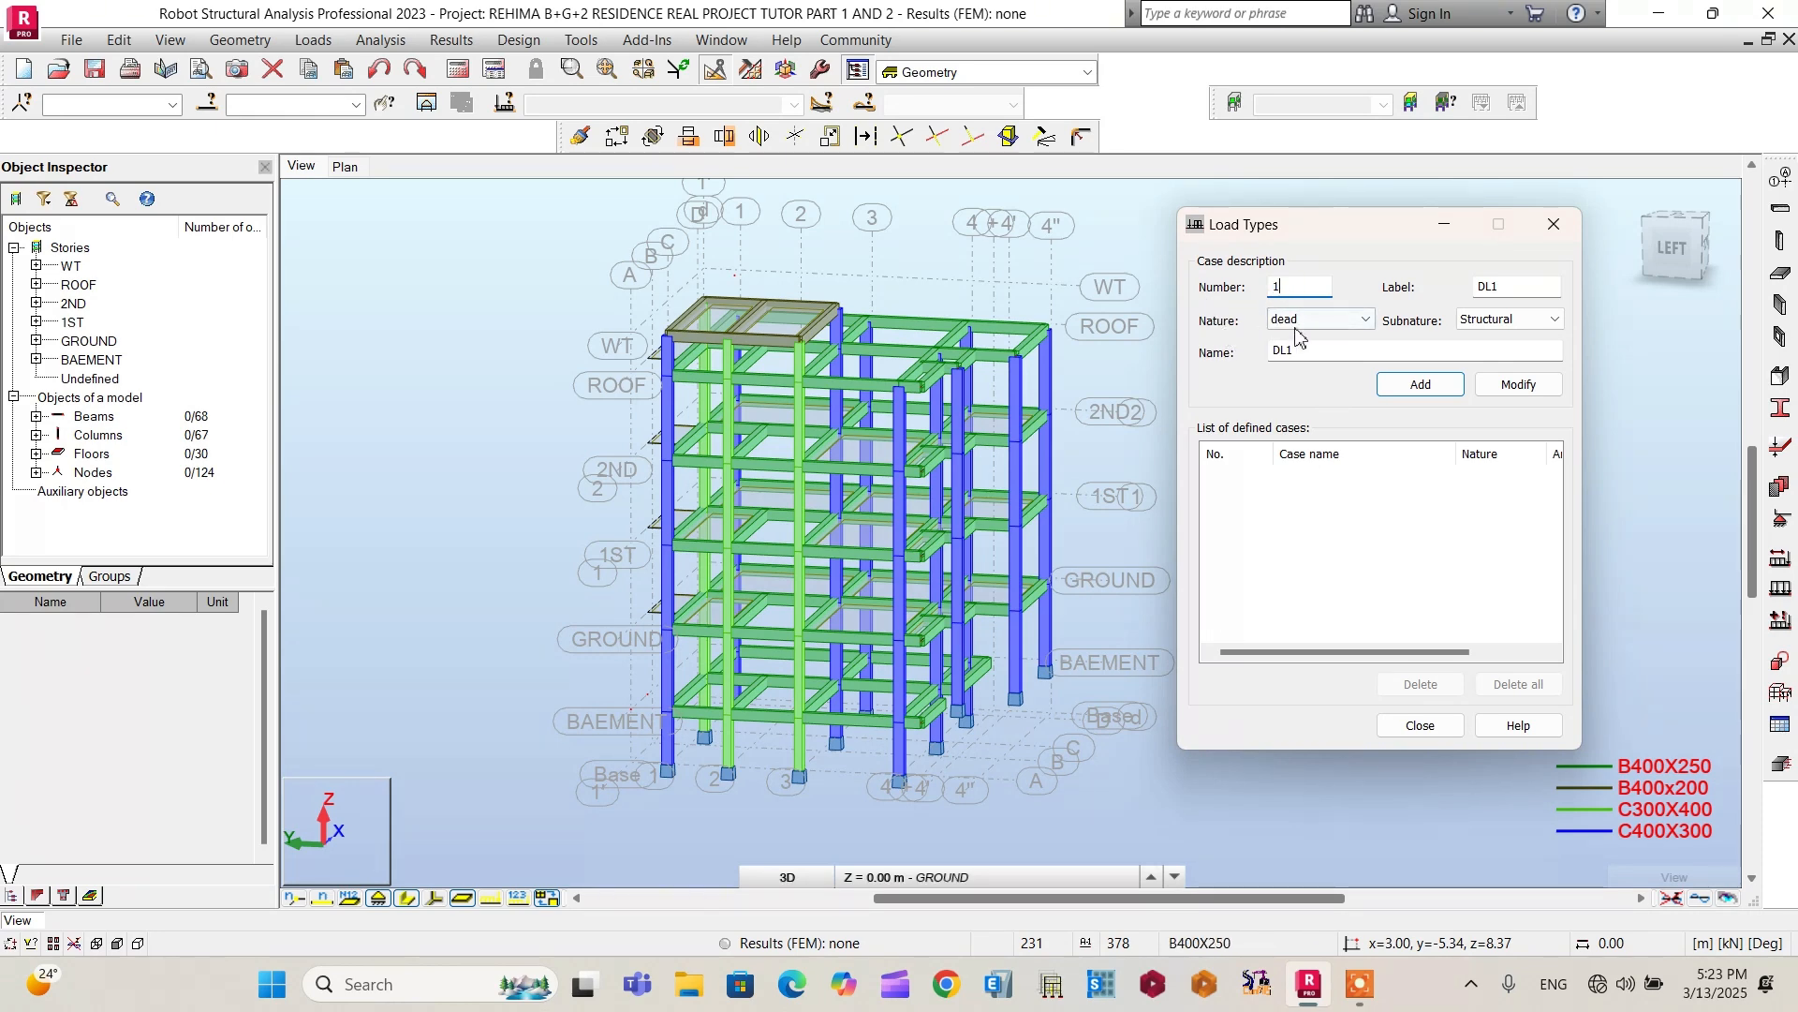
pyautogui.click(1297, 328)
pyautogui.click(1306, 339)
pyautogui.doubleClick(1317, 360)
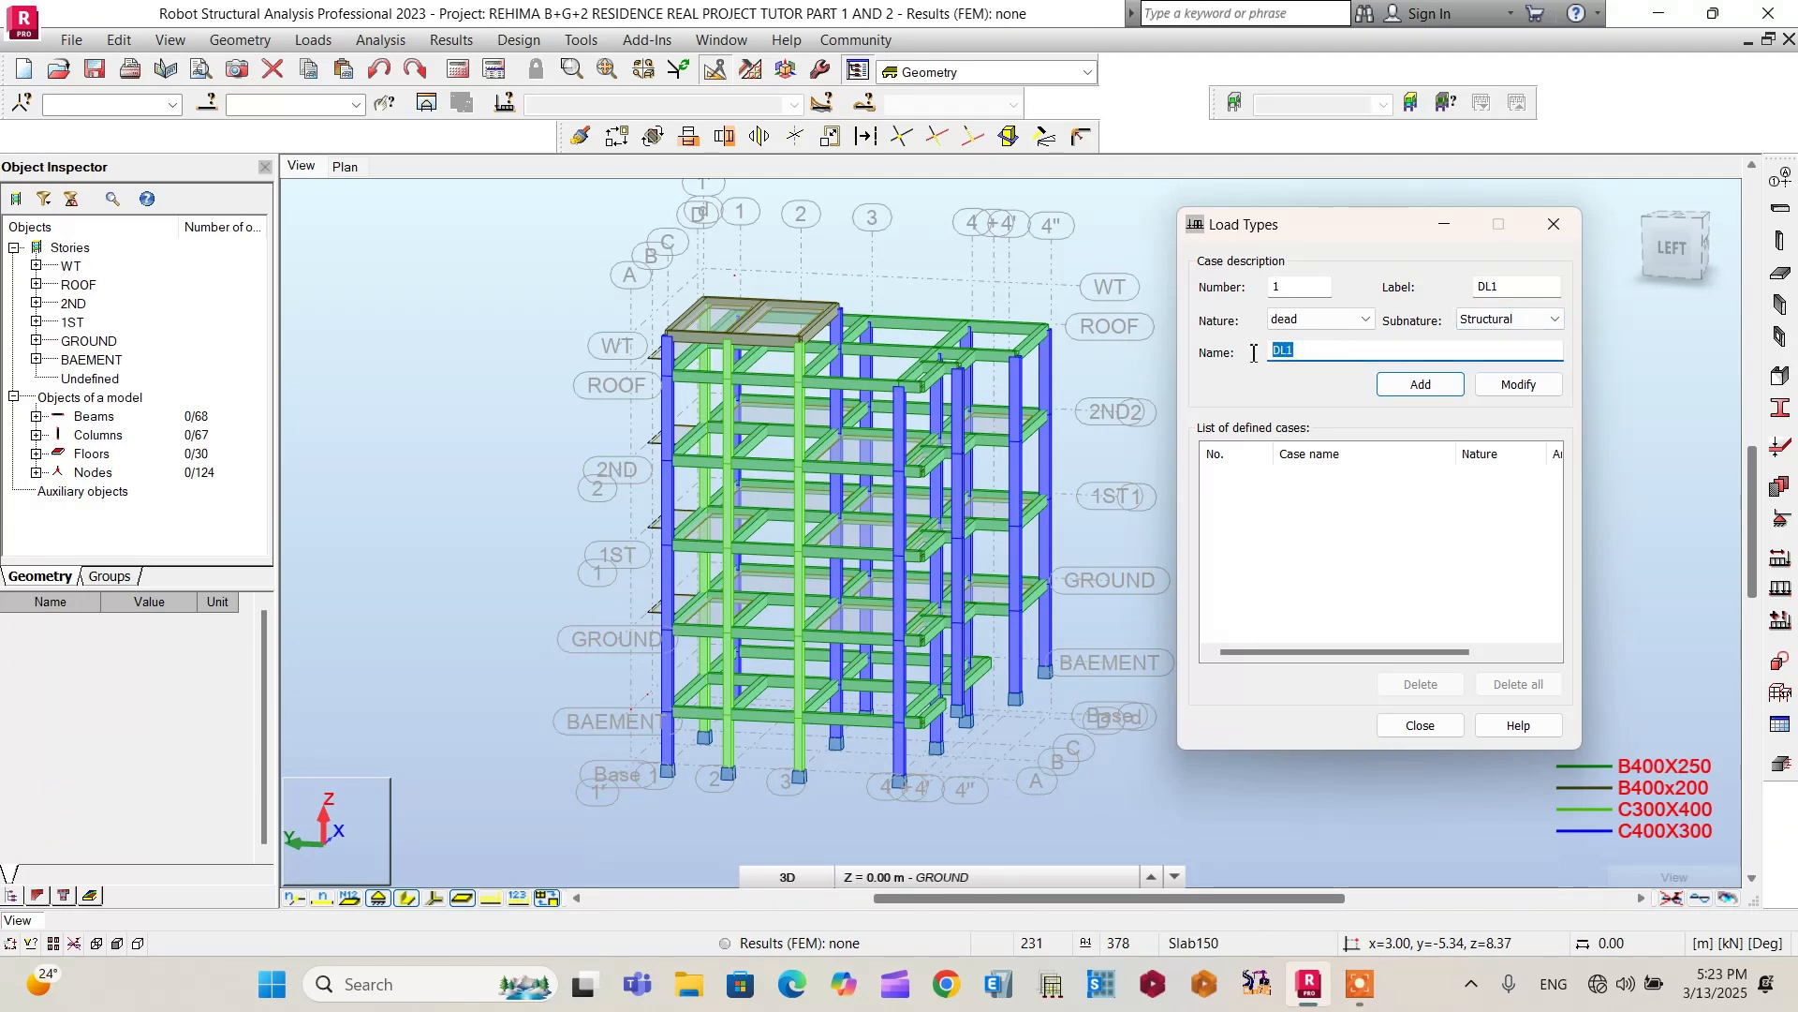
pyautogui.write('Self W')
# Step: Copy the name Self W into the case label and add the load case to the defined cases
pyautogui.moveTo(1312, 351); pyautogui.dragTo(1272, 352)
pyautogui.rightClick(1292, 354)
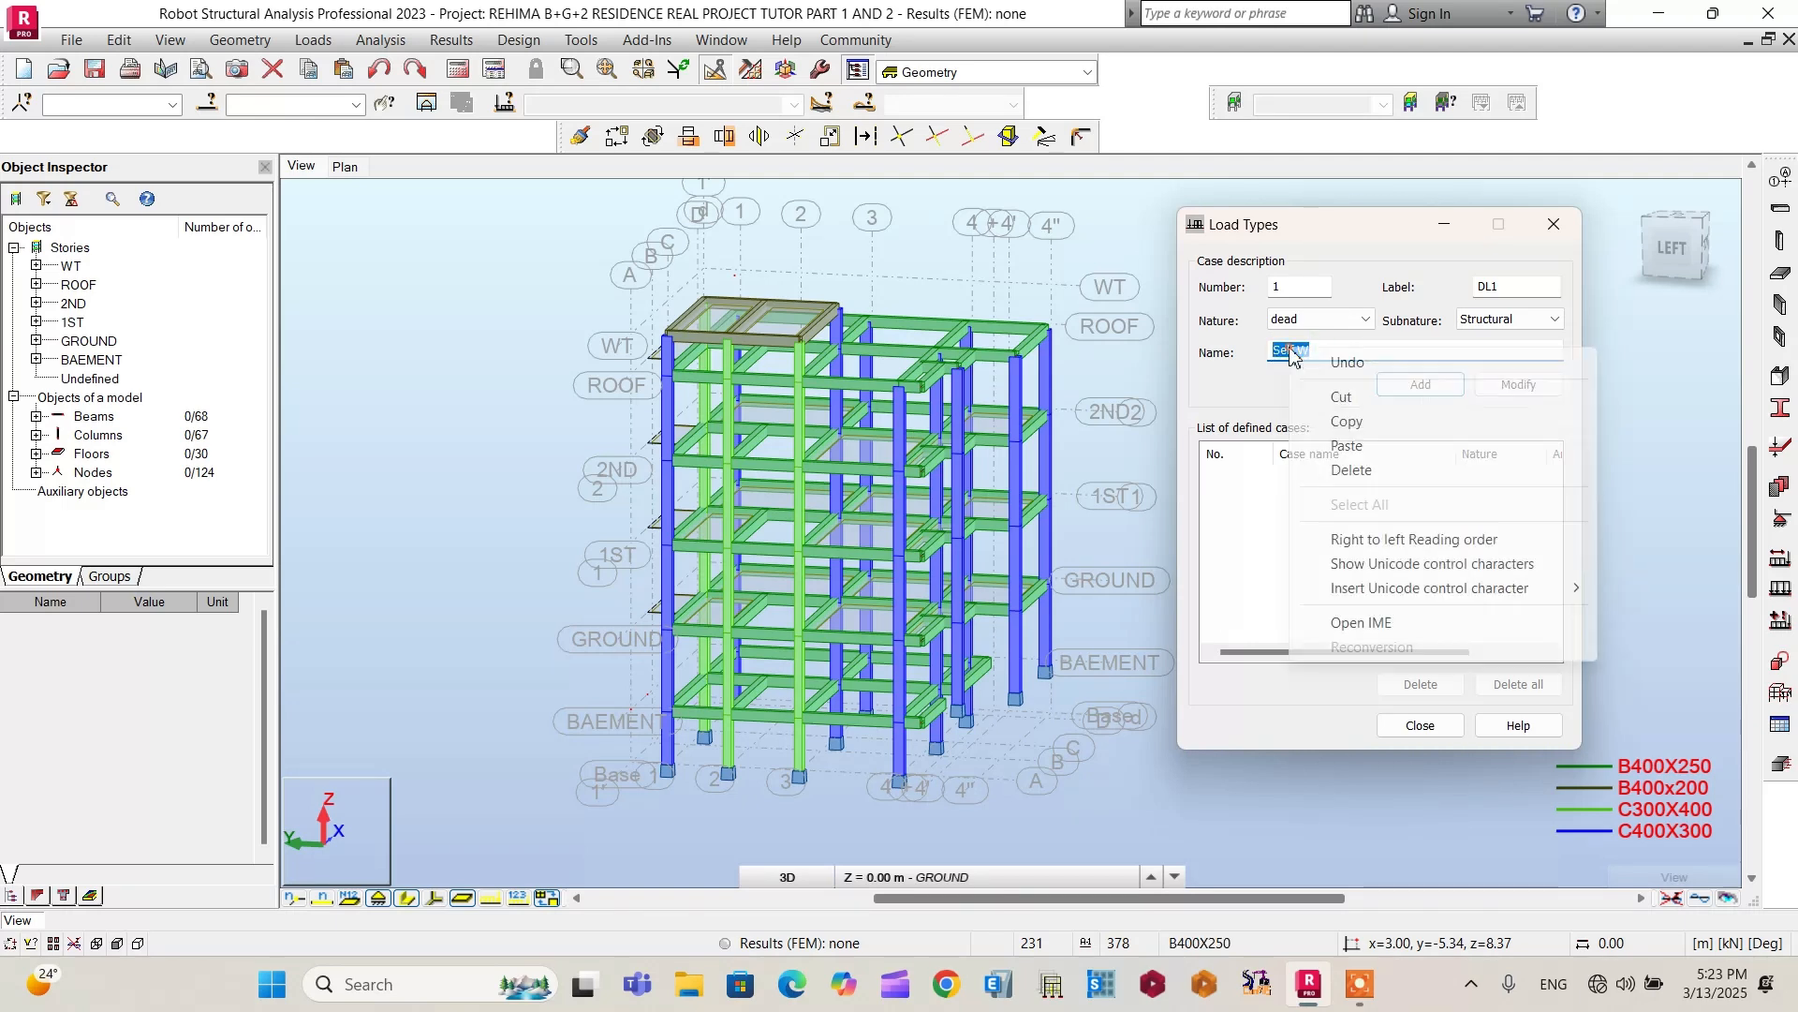
pyautogui.click(1345, 422)
pyautogui.moveTo(1510, 286); pyautogui.dragTo(1463, 288)
pyautogui.rightClick(1480, 286)
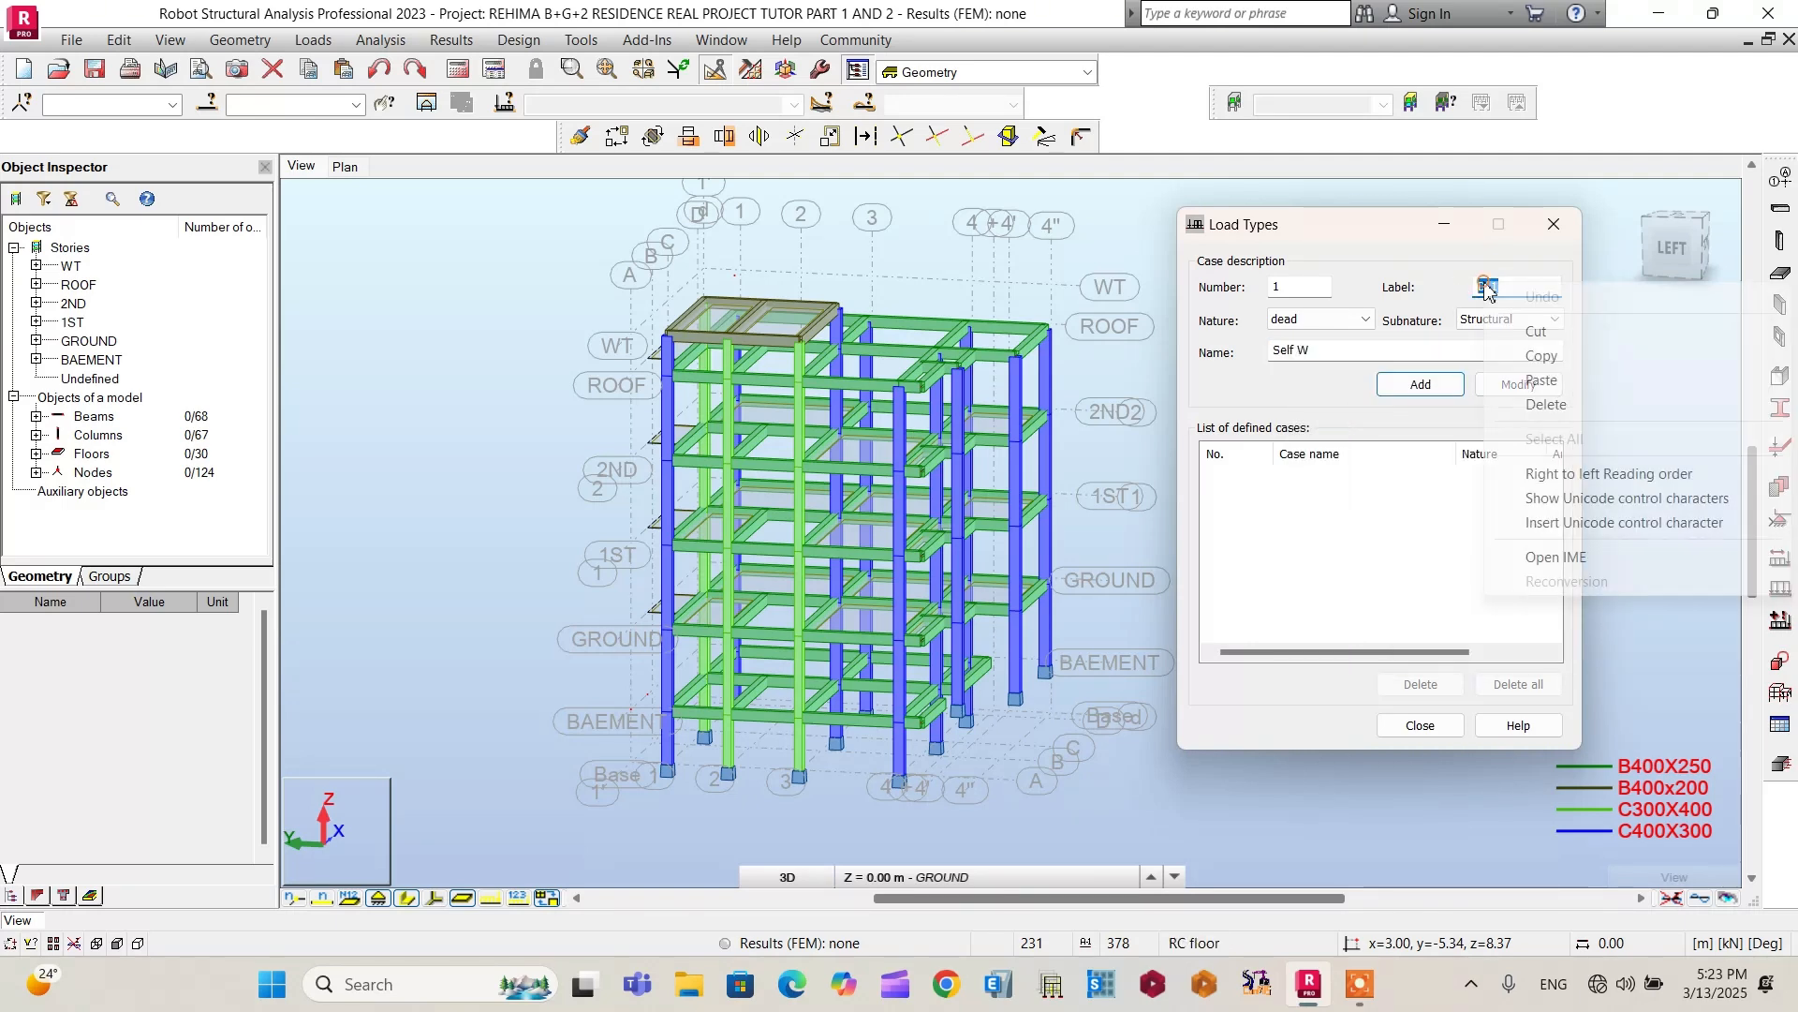
pyautogui.click(1541, 380)
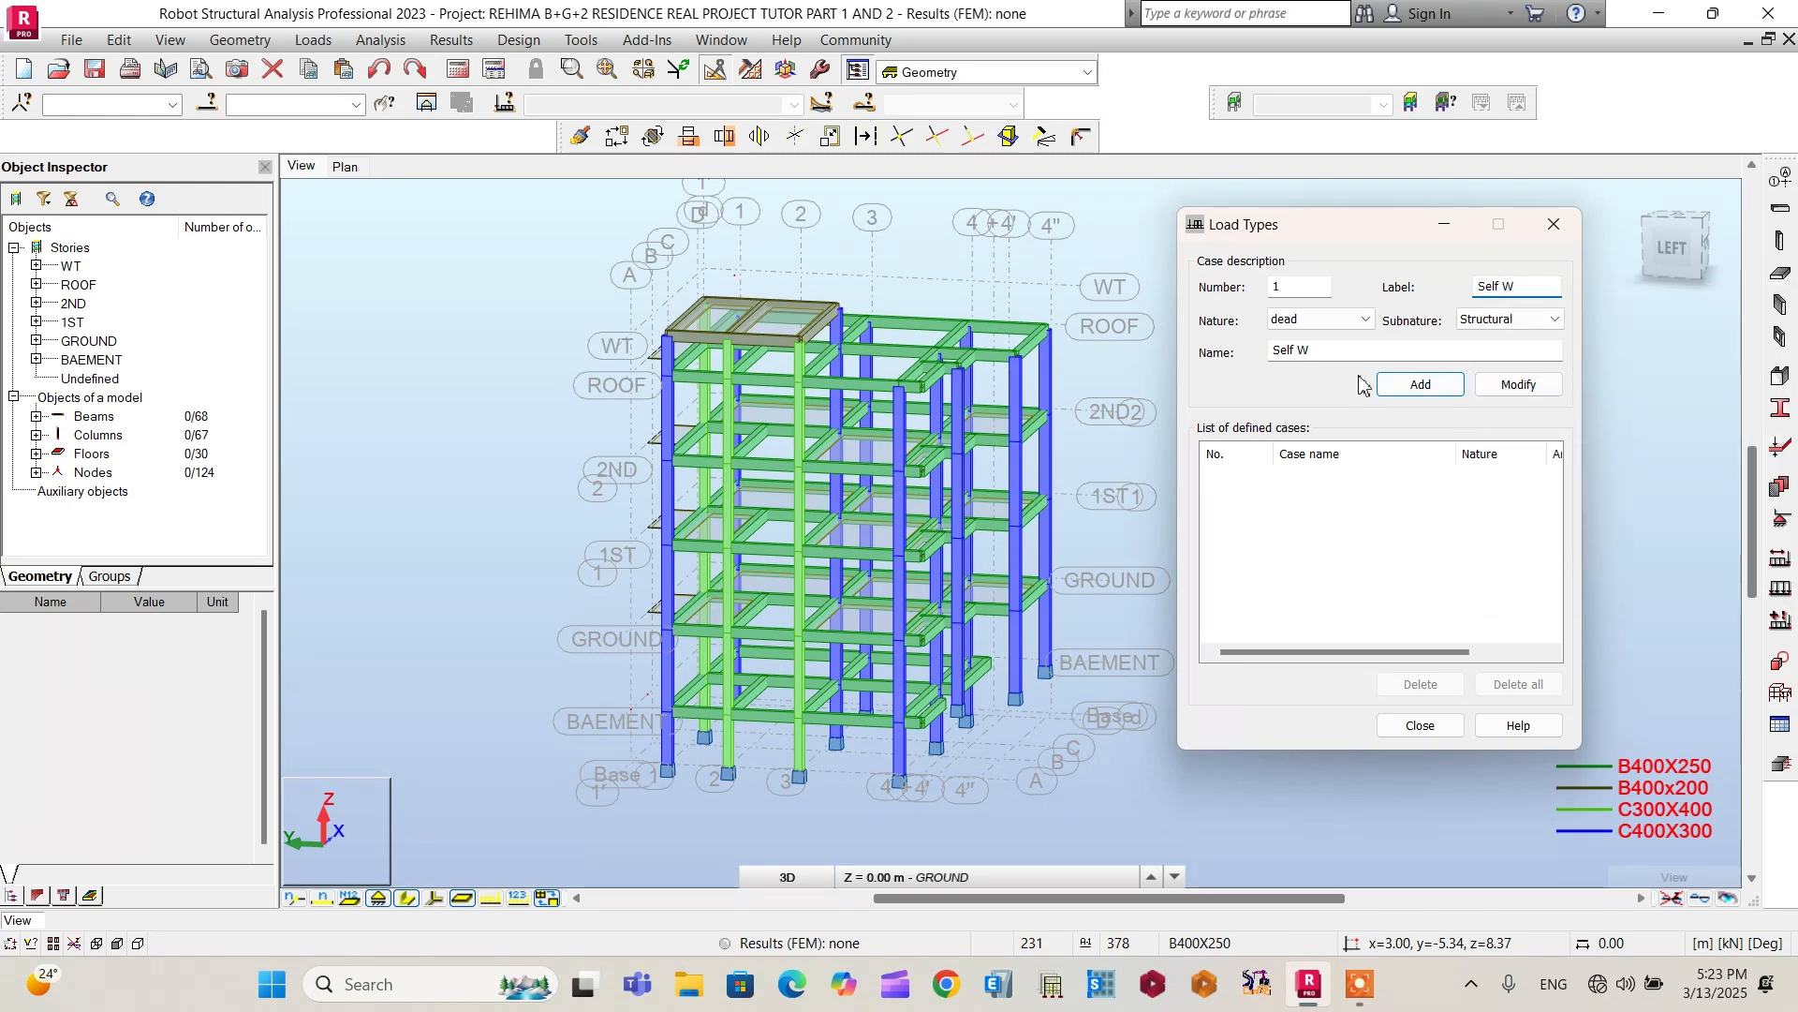
pyautogui.click(1408, 386)
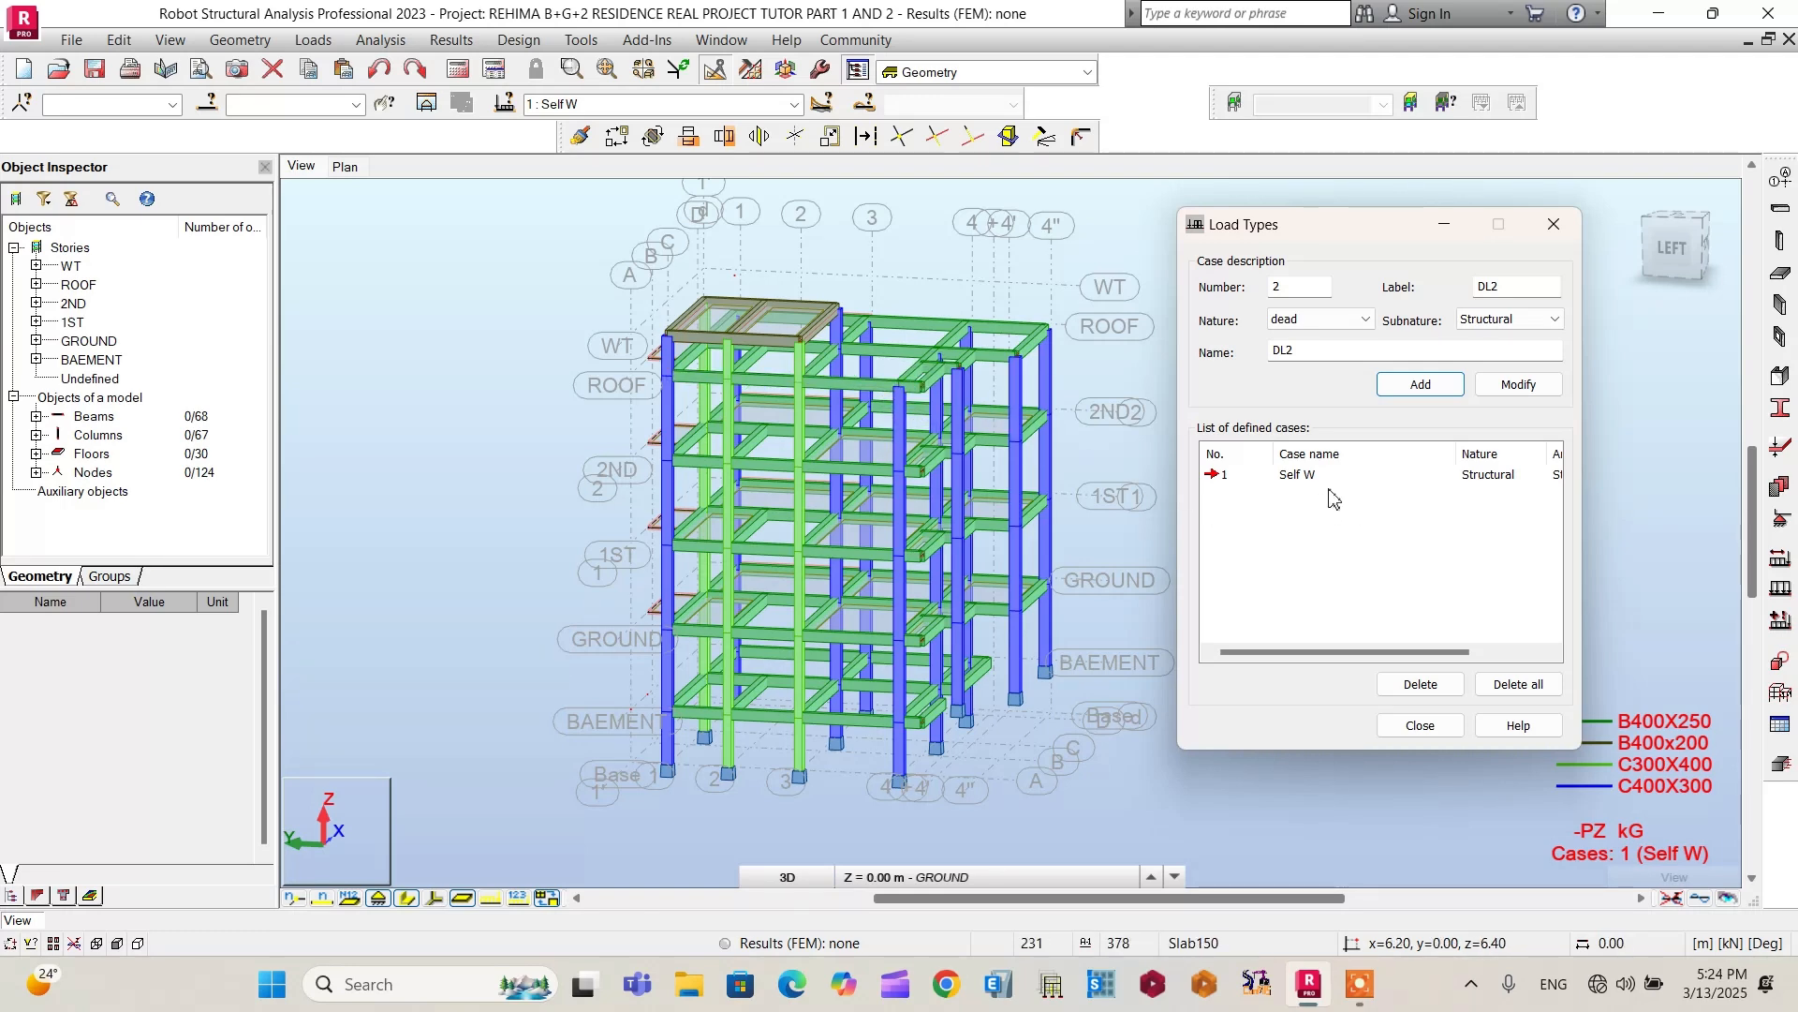
# Step: Examine the self-weight entry in the load table, closing the table when finished
pyautogui.click(1415, 726)
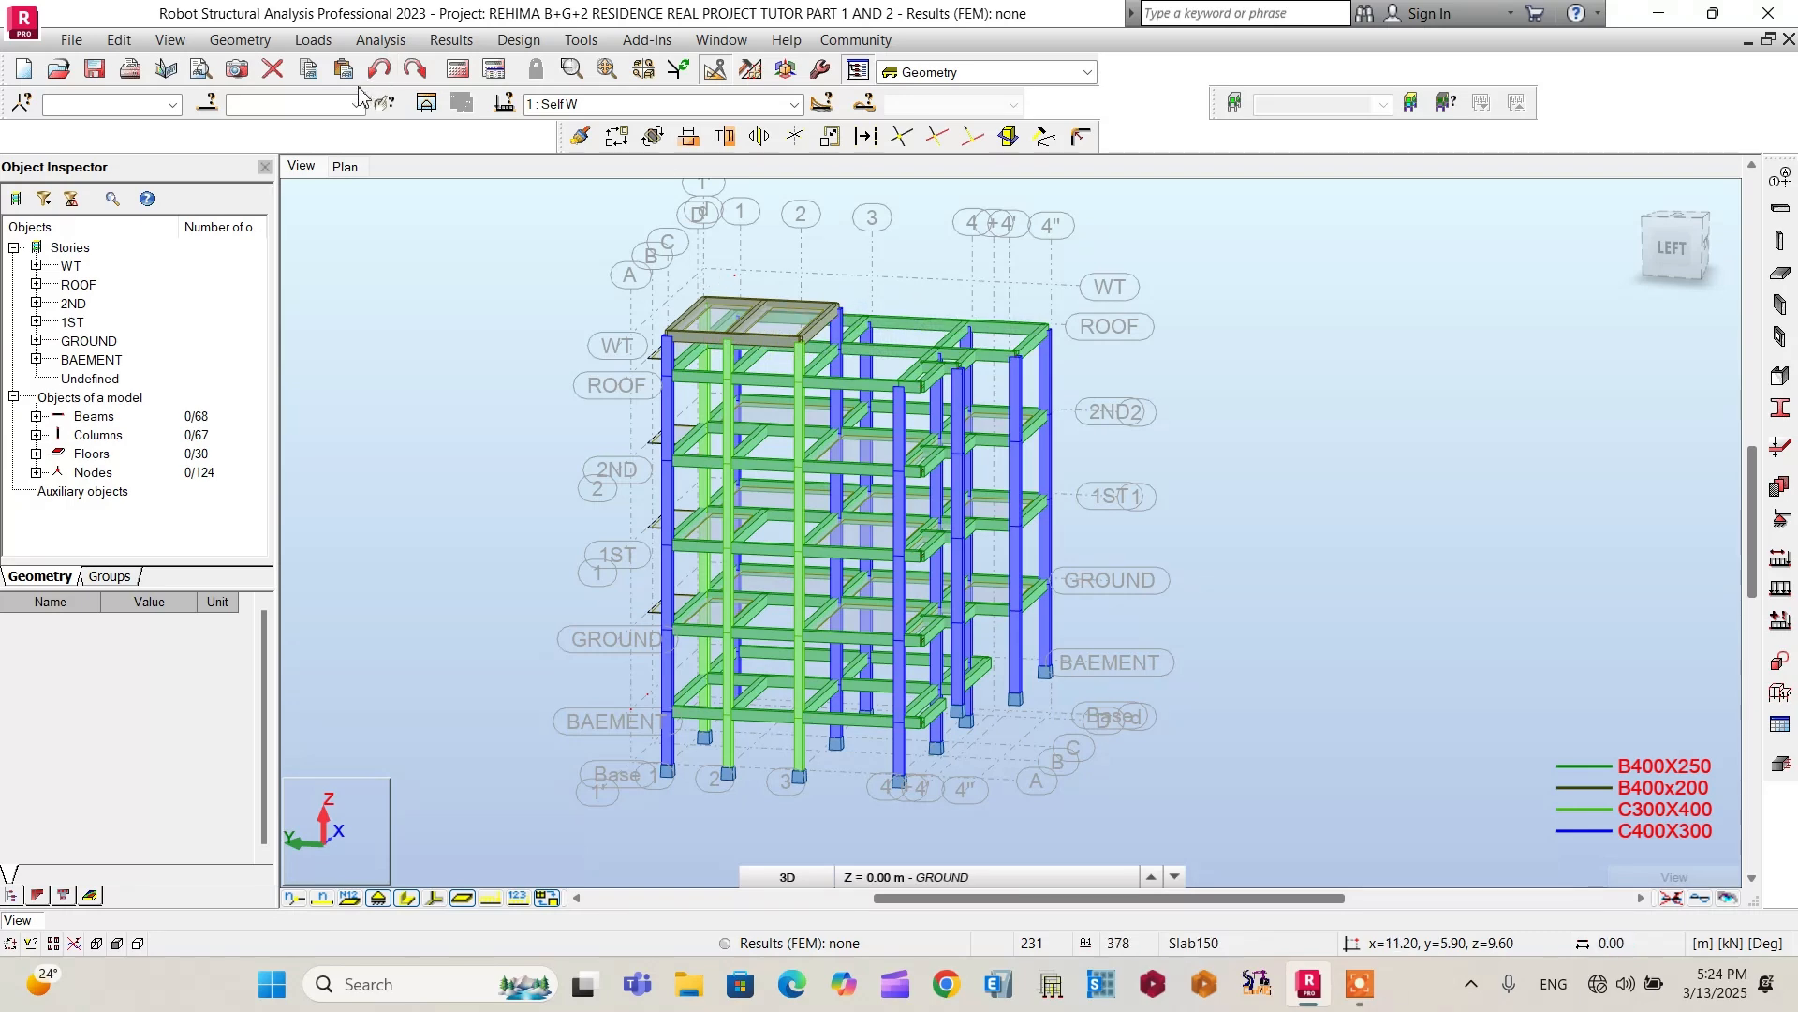
pyautogui.click(313, 44)
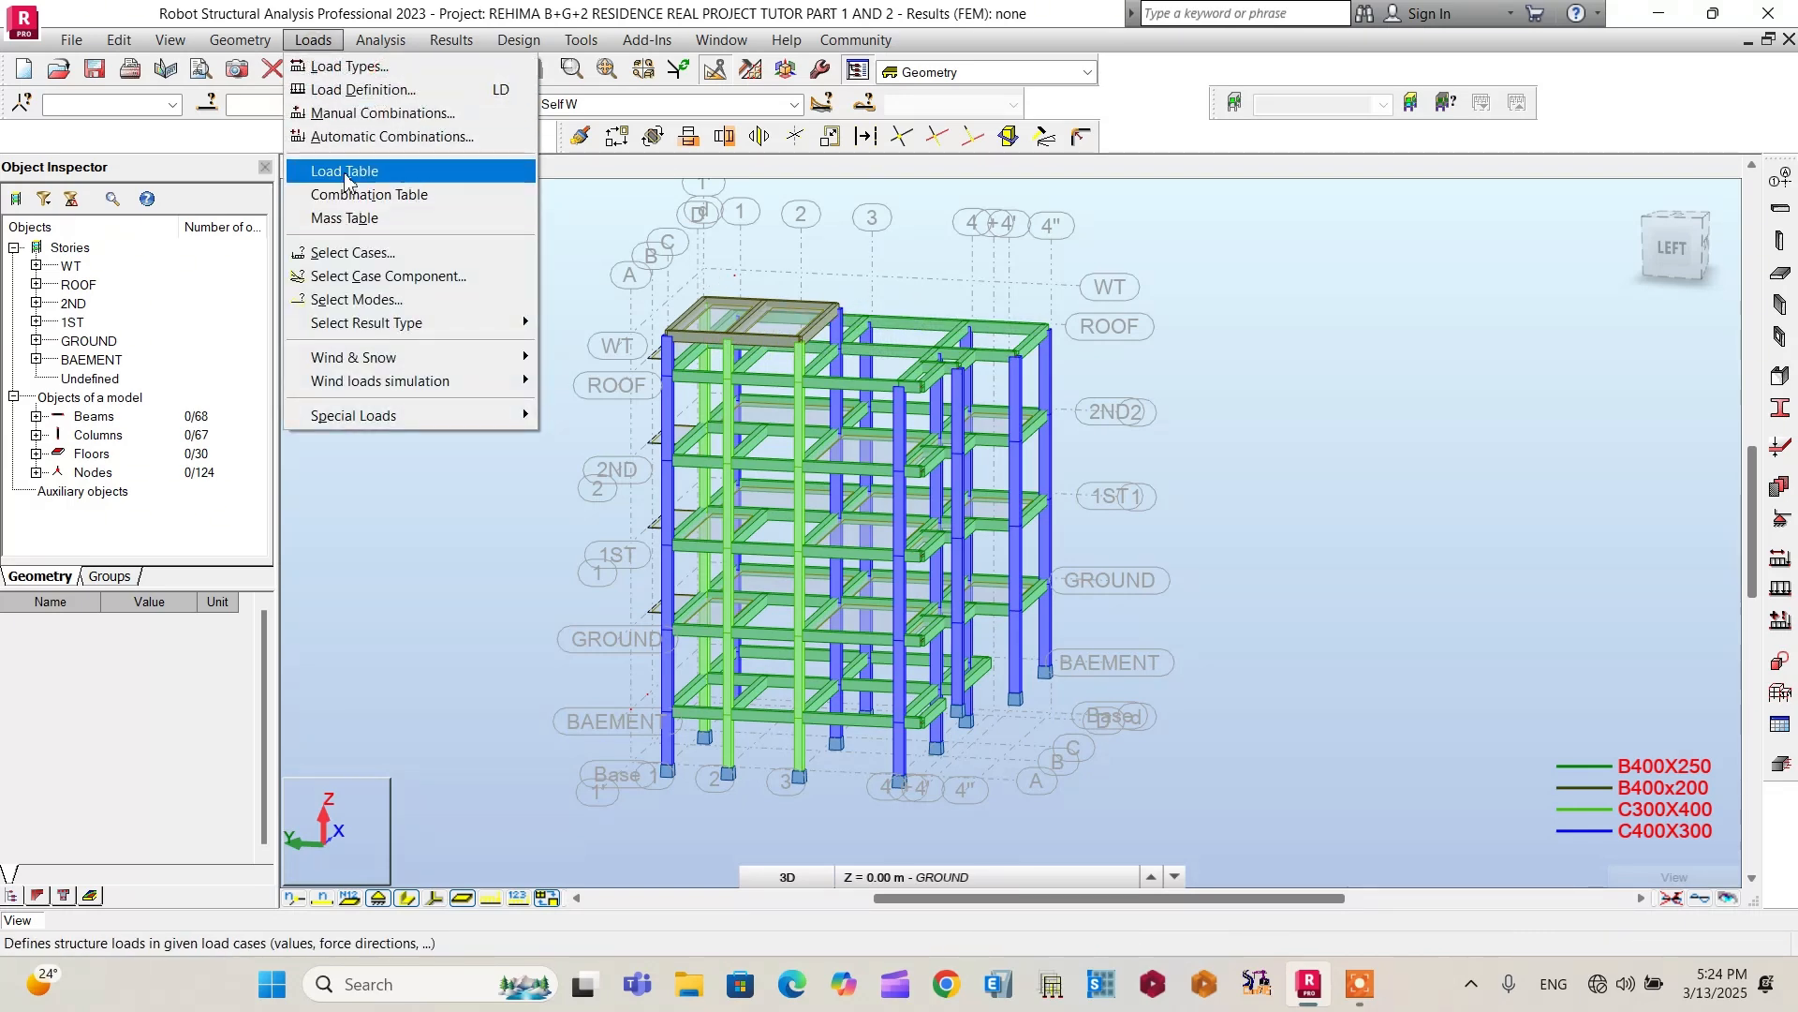
pyautogui.click(347, 171)
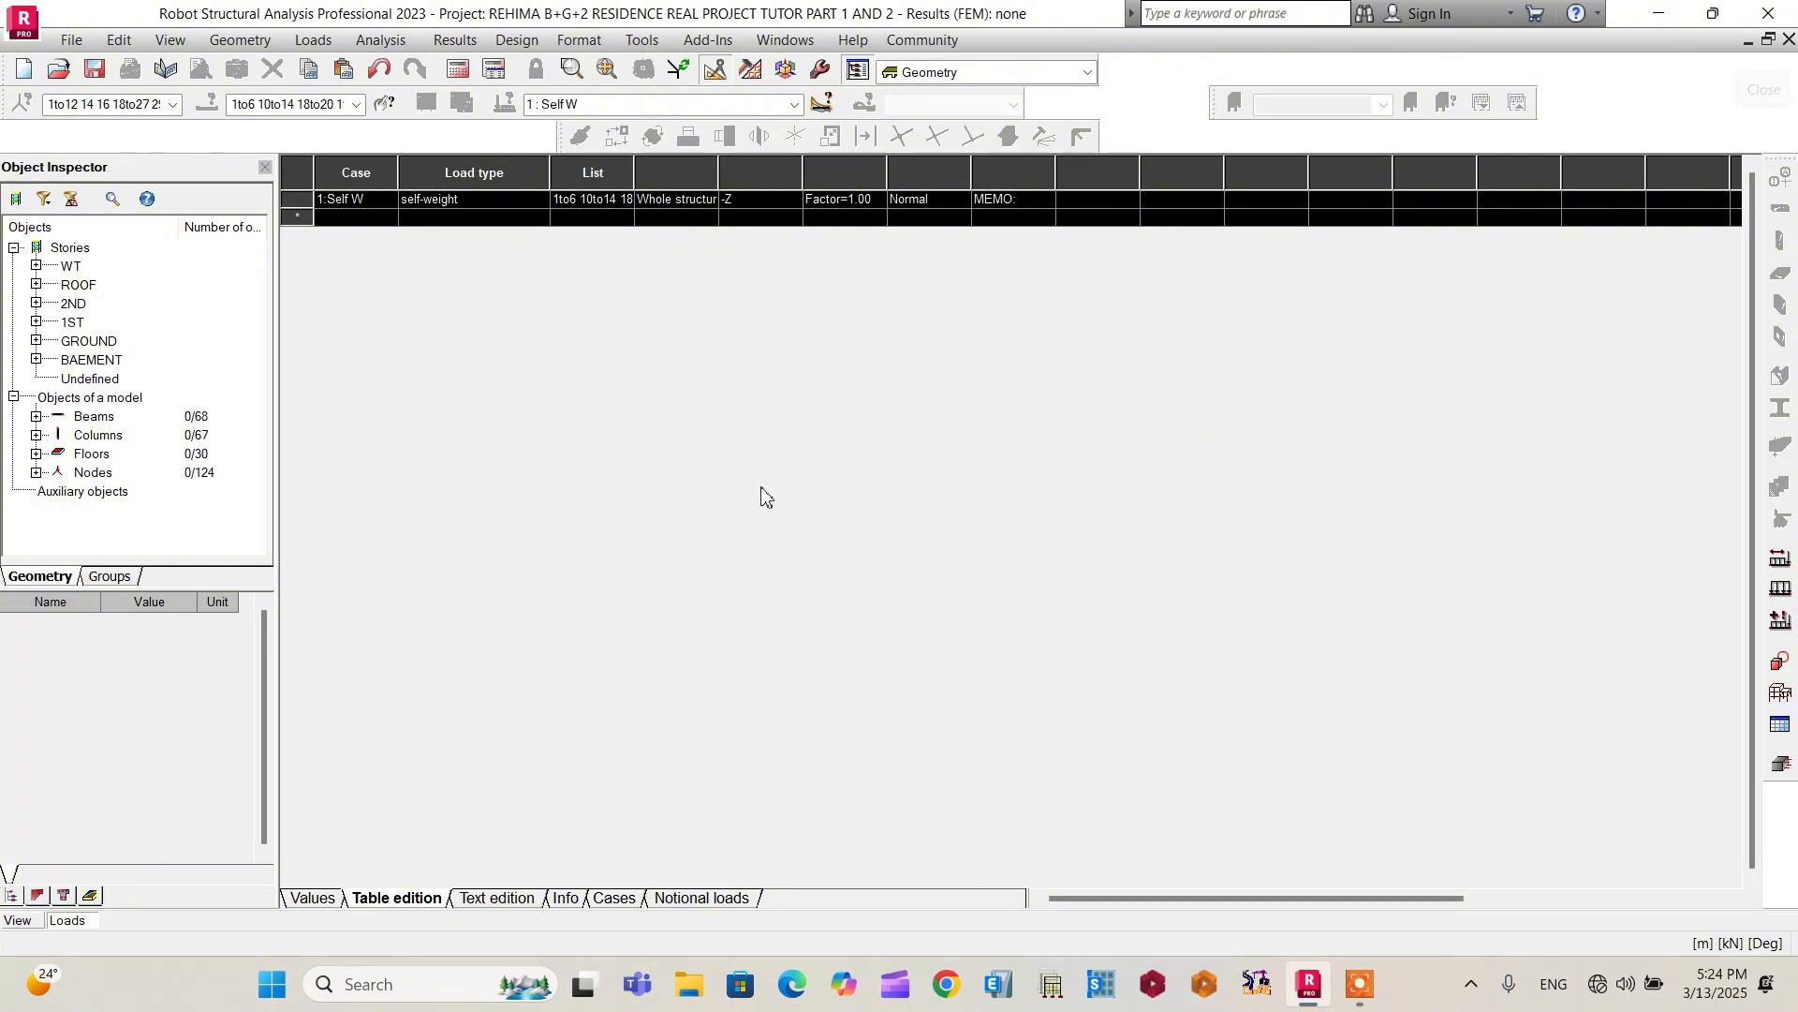
pyautogui.click(1789, 39)
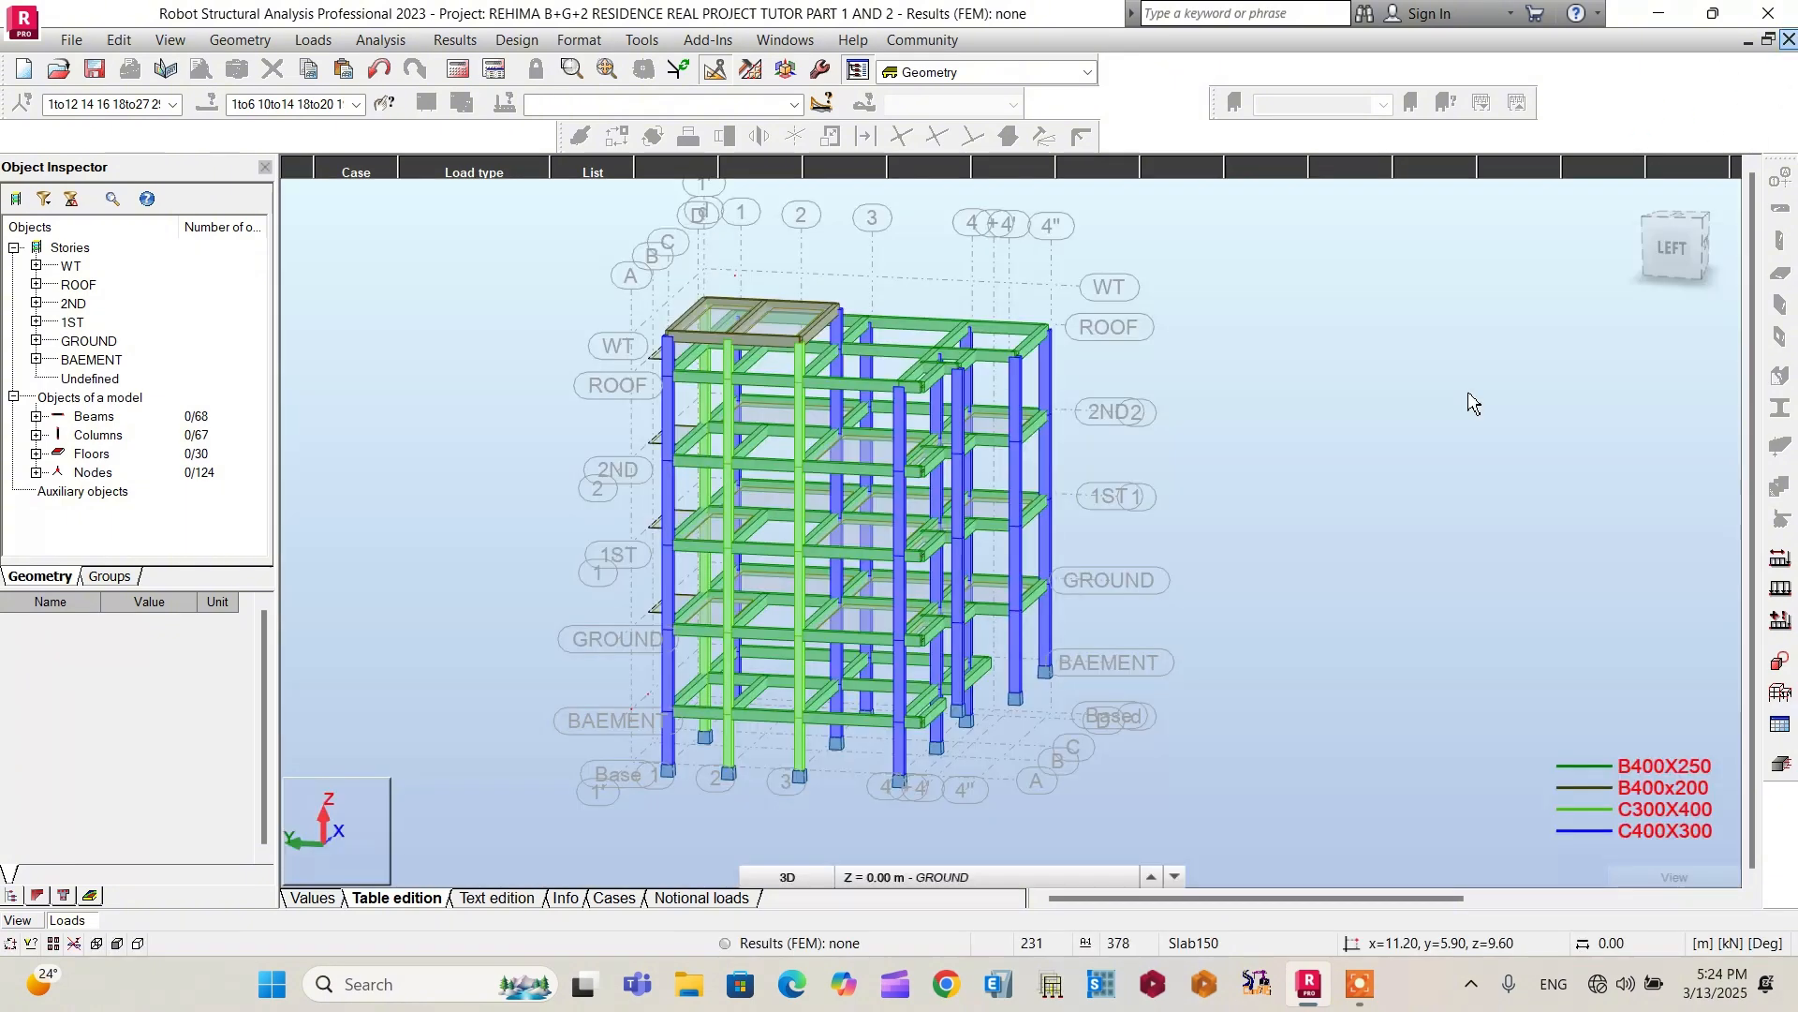
# Step: Set up load case 2 as a non-structural dead load named PW
pyautogui.click(1780, 559)
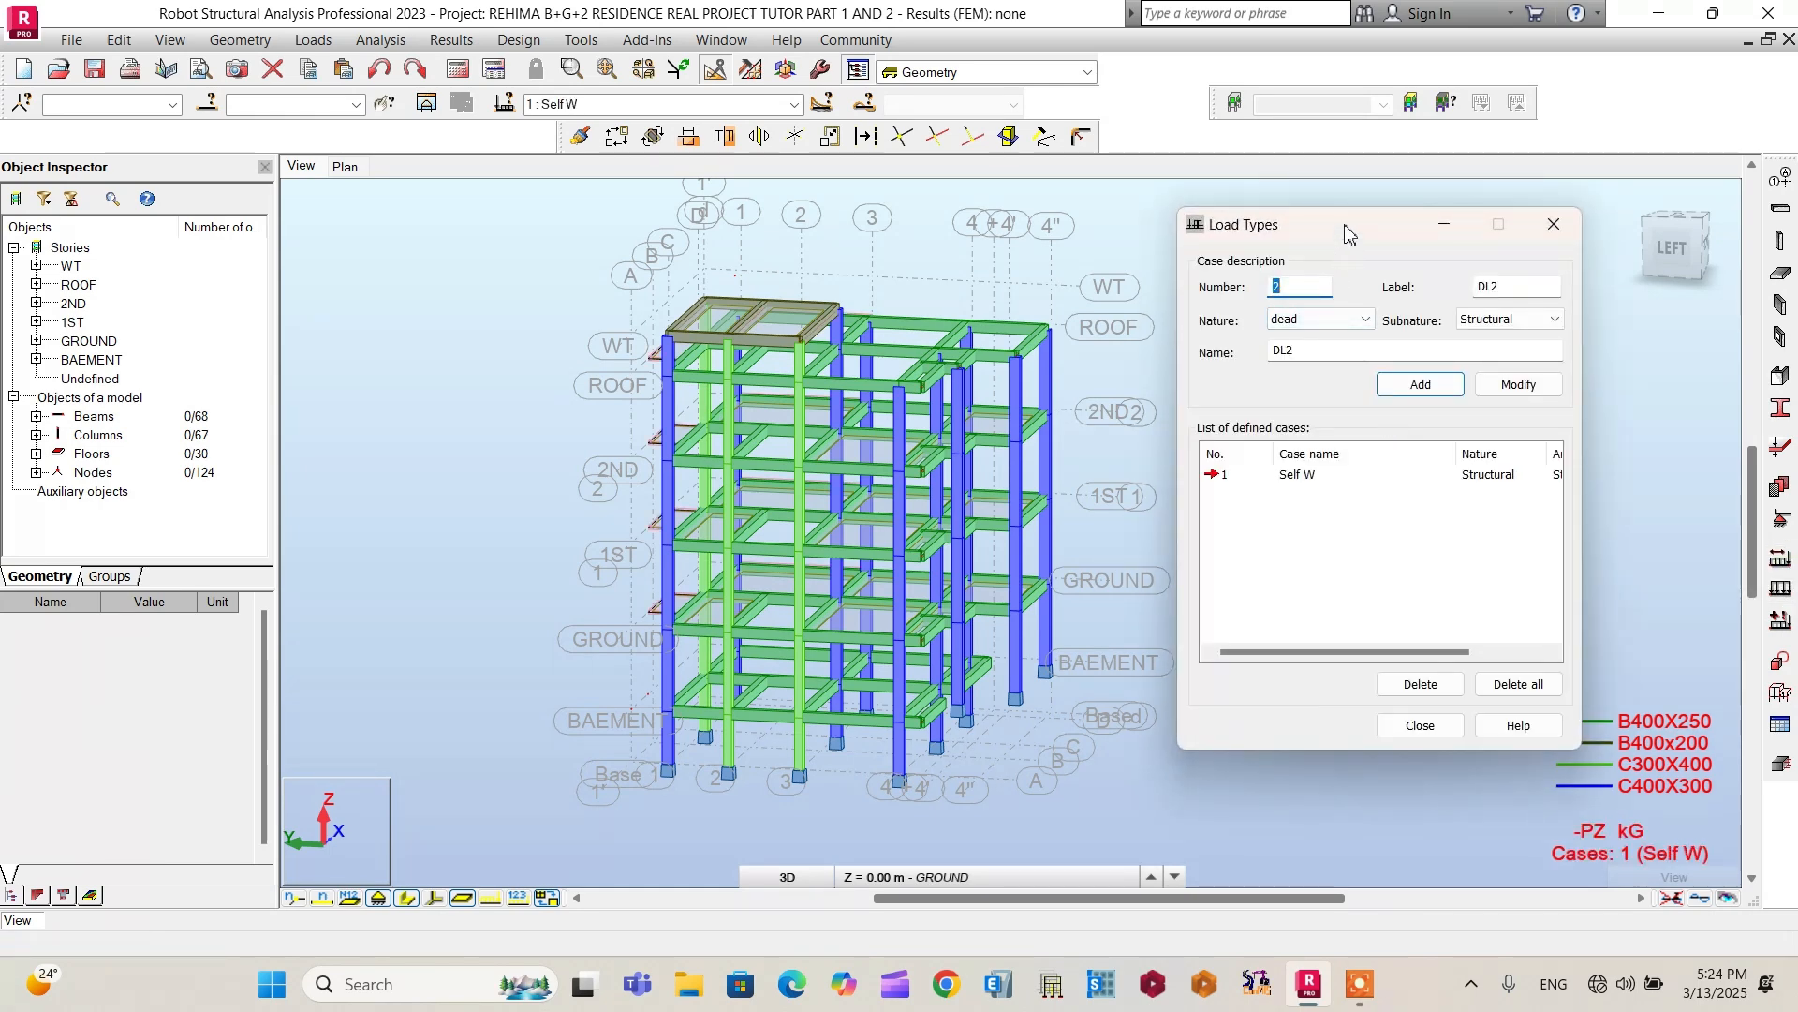
pyautogui.moveTo(1346, 231); pyautogui.dragTo(1339, 222)
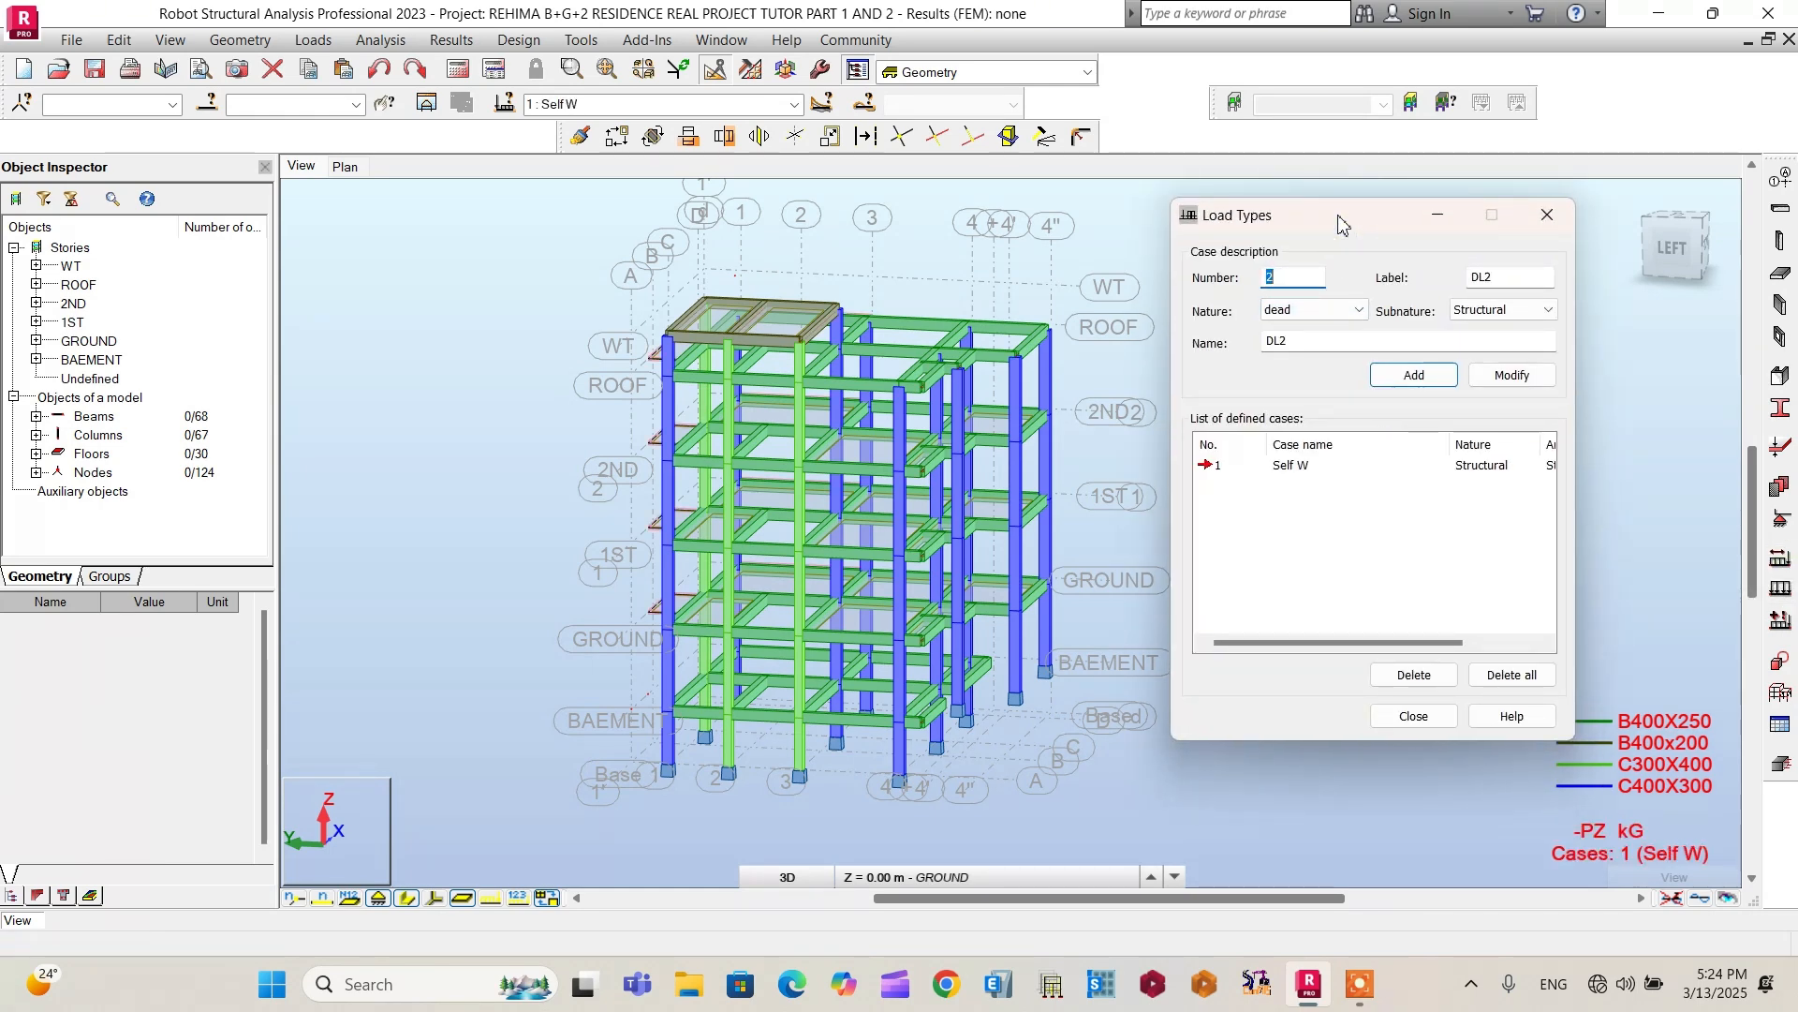
pyautogui.write('2')
pyautogui.click(1535, 310)
pyautogui.click(1517, 346)
pyautogui.moveTo(1328, 345); pyautogui.dragTo(1262, 346)
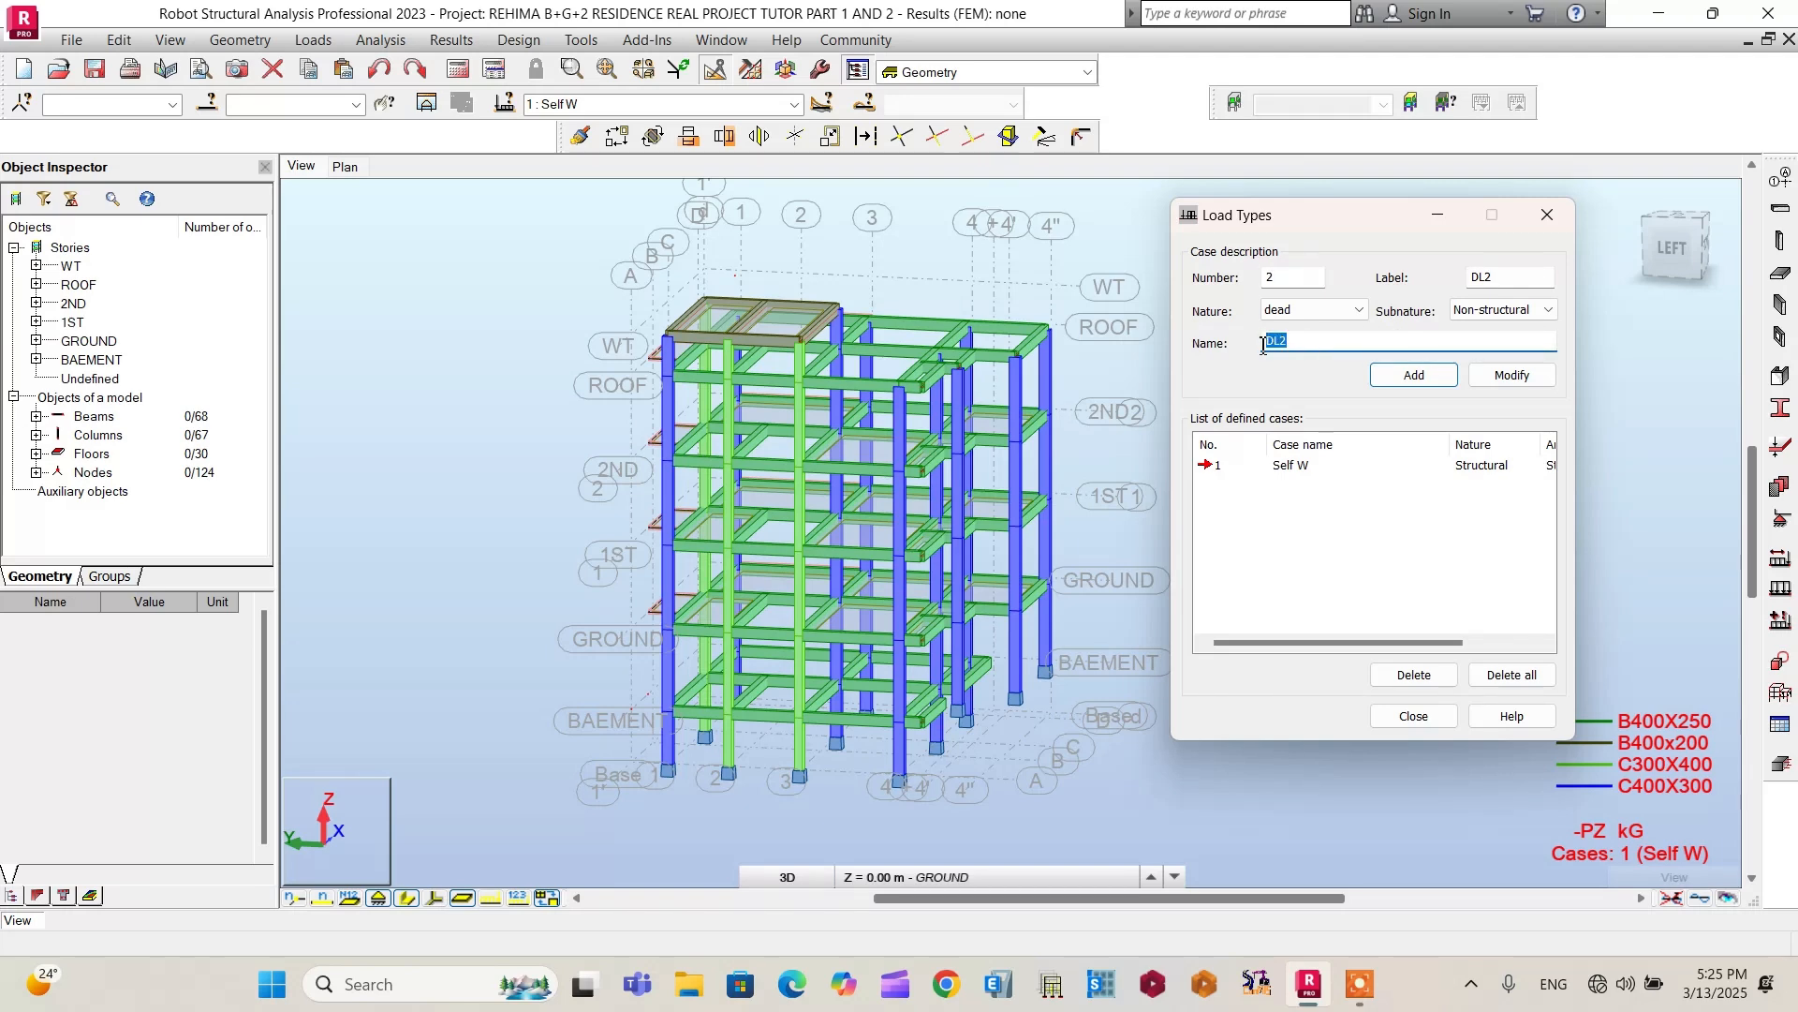
pyautogui.write('PW')
# Step: Copy the name PW into the case label and add load case 2
pyautogui.doubleClick(1303, 347)
pyautogui.rightClick(1303, 347)
pyautogui.click(1335, 416)
pyautogui.doubleClick(1484, 278)
pyautogui.rightClick(1489, 283)
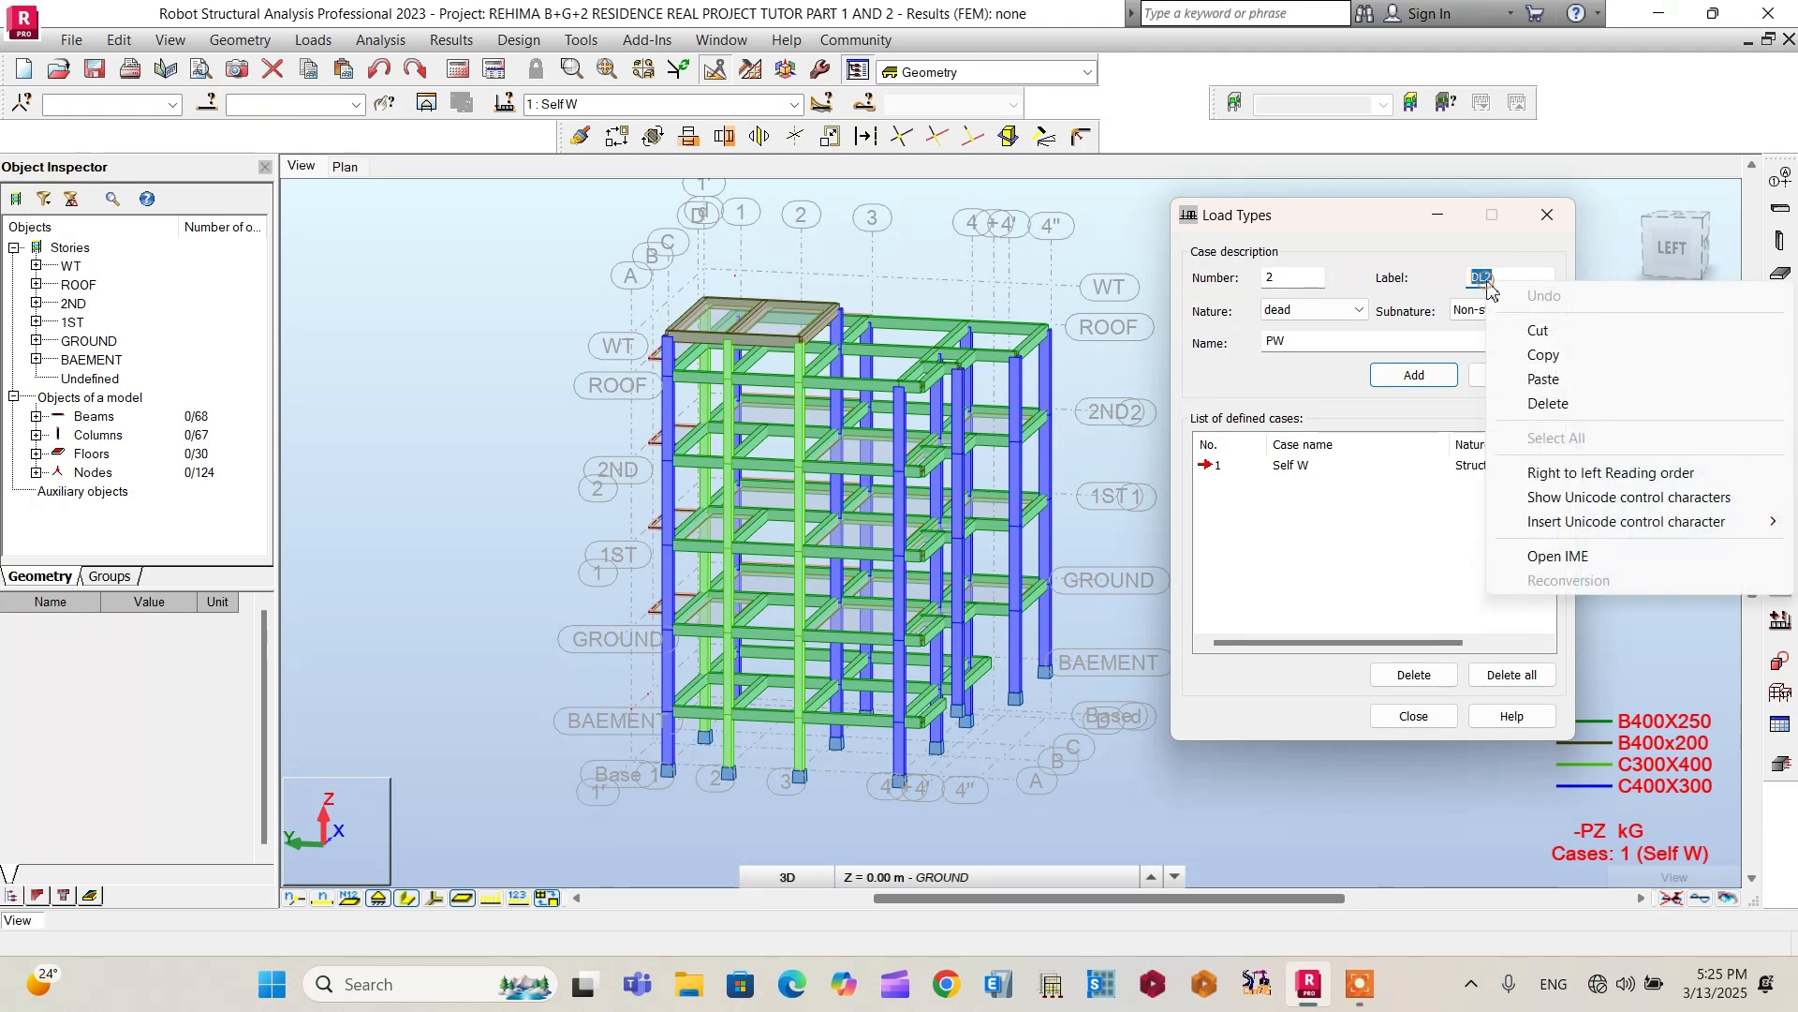
pyautogui.click(1544, 378)
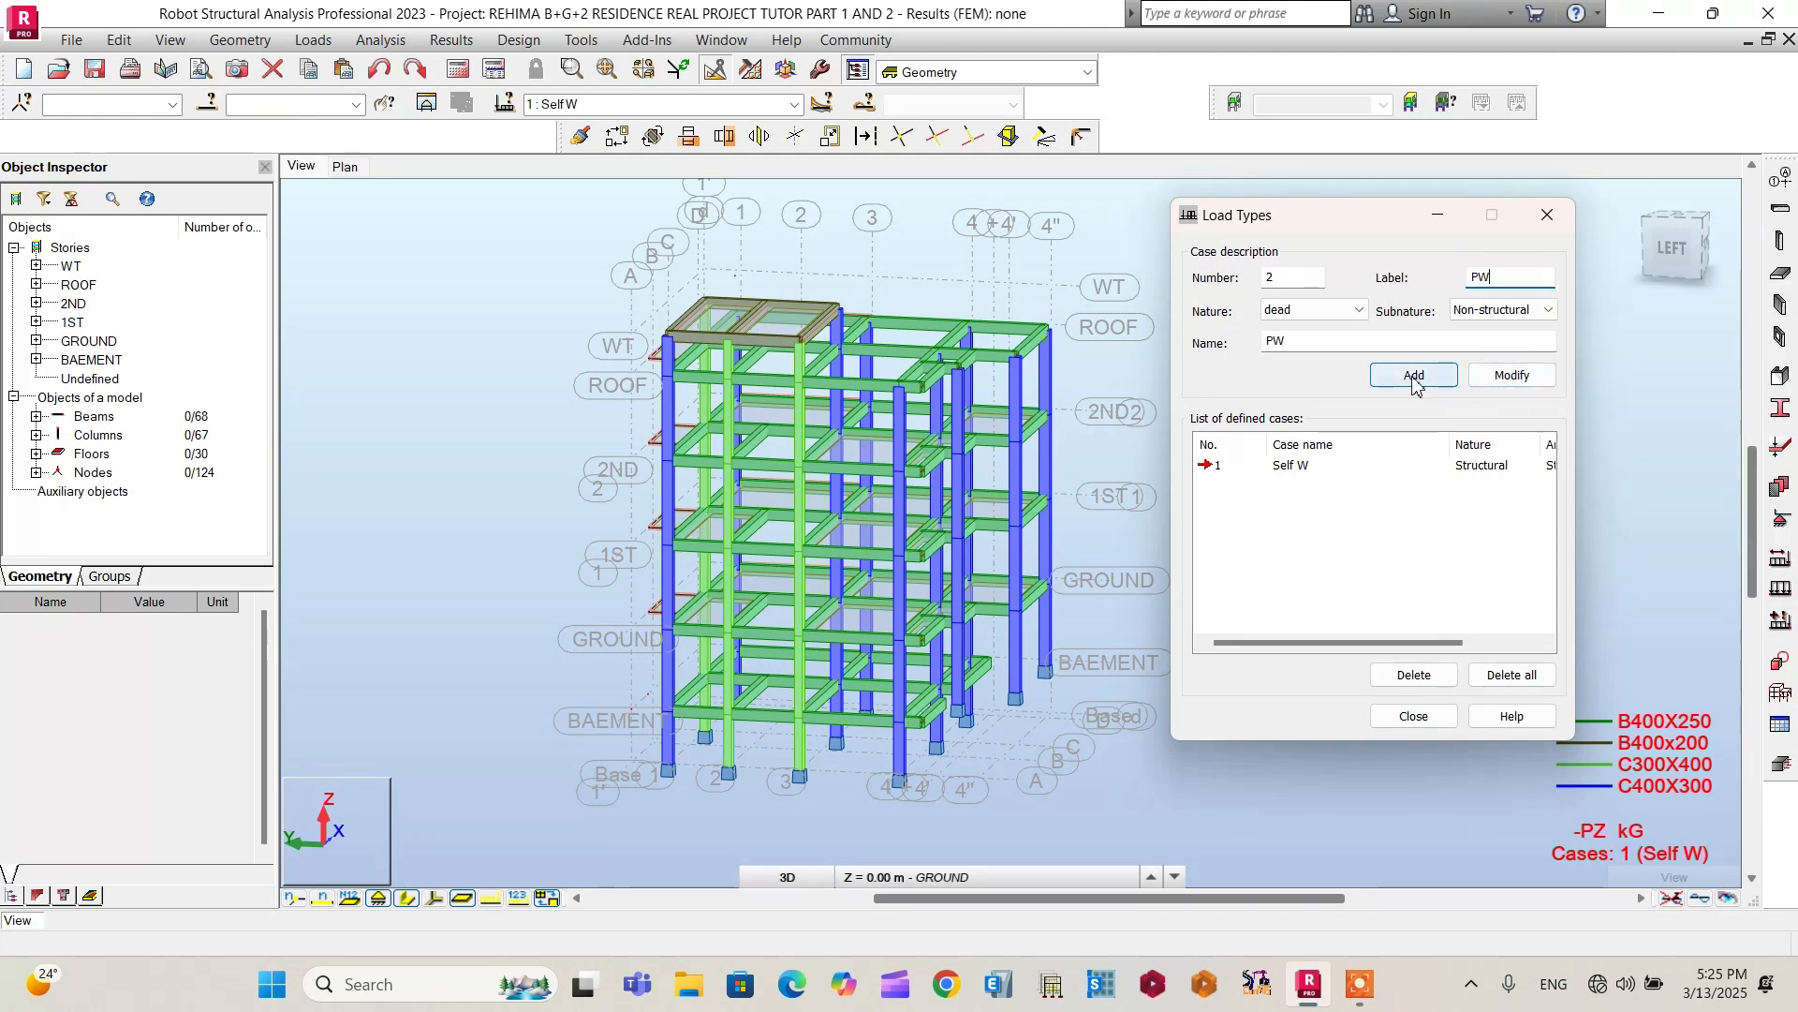
pyautogui.click(1415, 378)
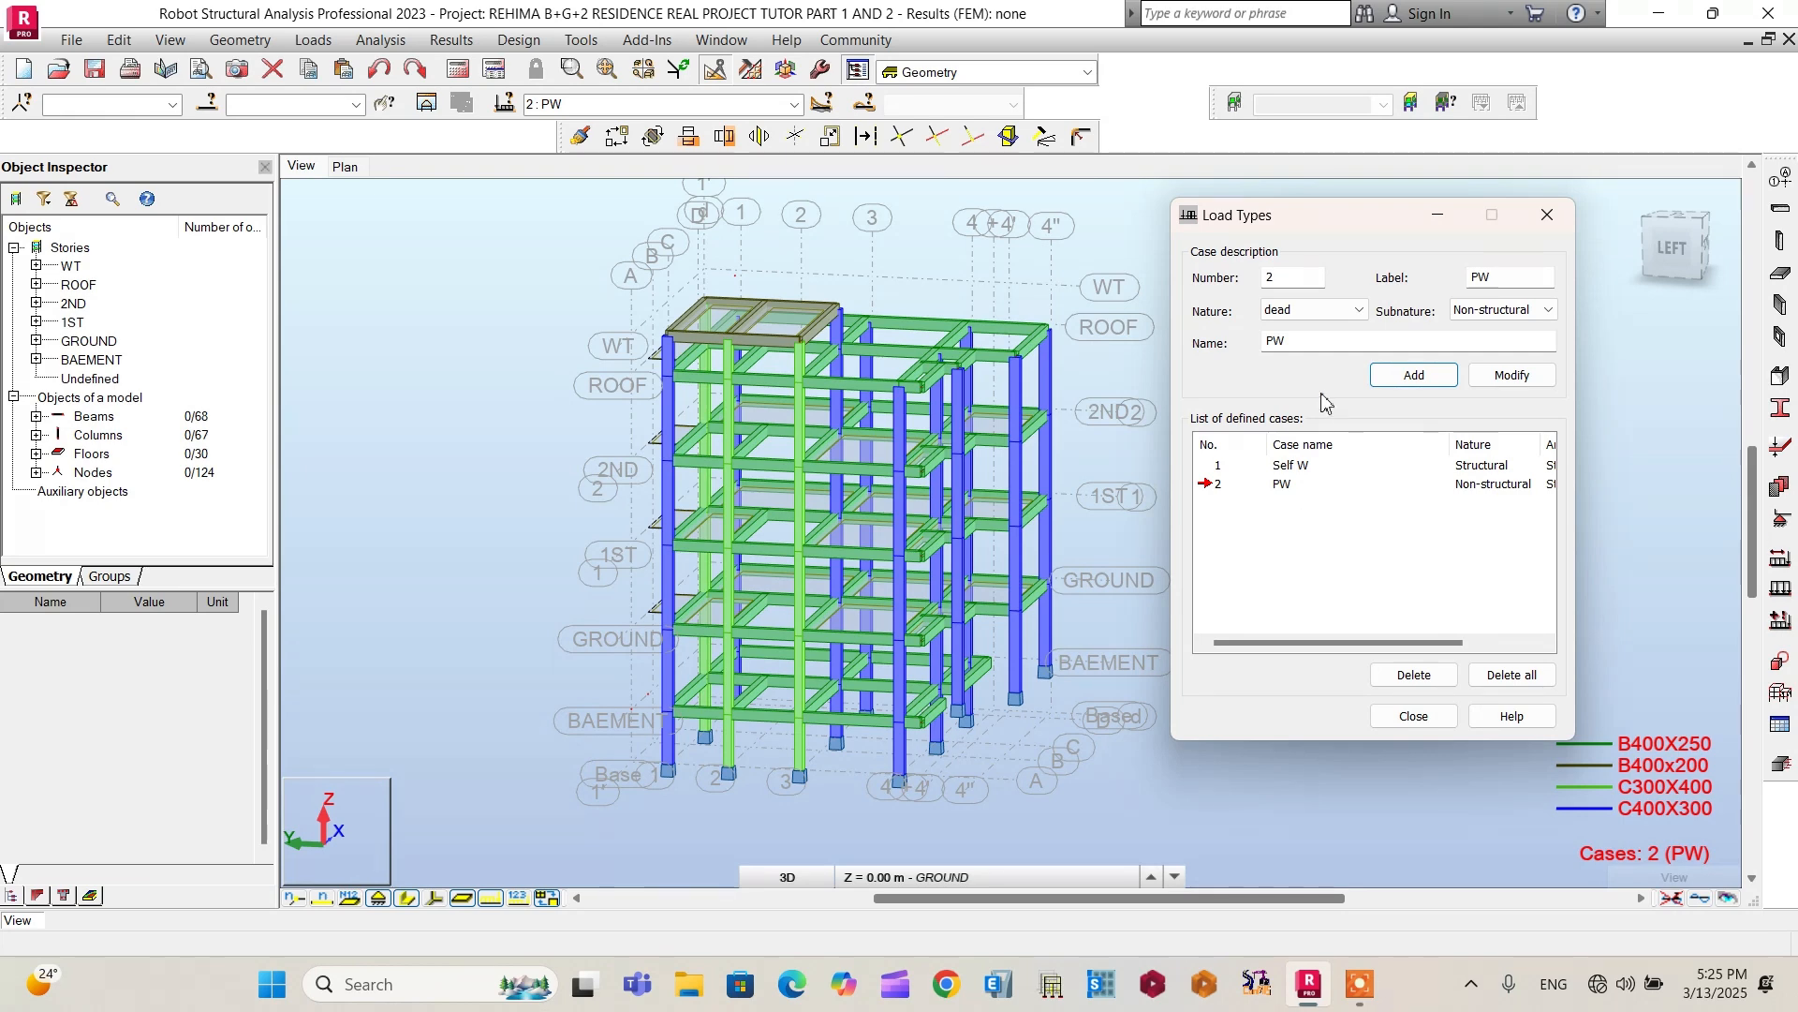
# Step: Add a non-structural dead load case with number 3 and both name and label FF
pyautogui.doubleClick(1271, 275)
pyautogui.doubleClick(1311, 345)
pyautogui.write('FF')
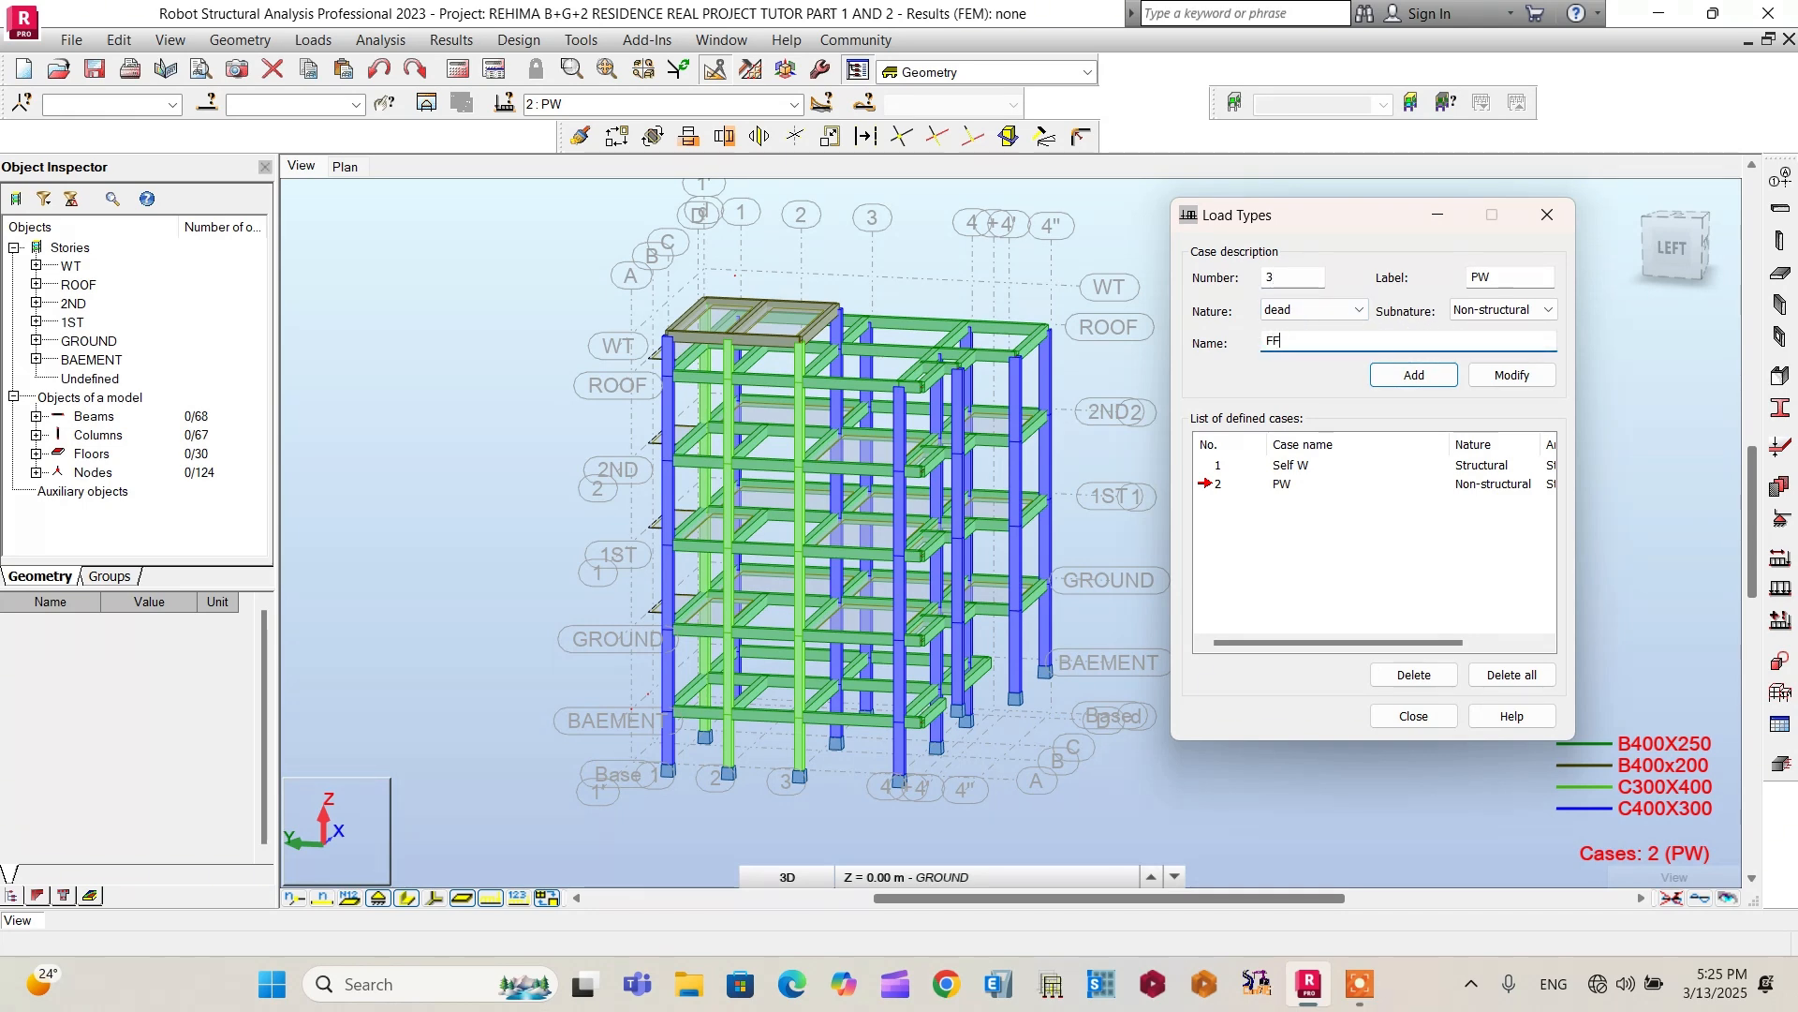
pyautogui.doubleClick(1271, 343)
pyautogui.rightClick(1275, 341)
pyautogui.click(1295, 408)
pyautogui.doubleClick(1480, 278)
pyautogui.rightClick(1480, 280)
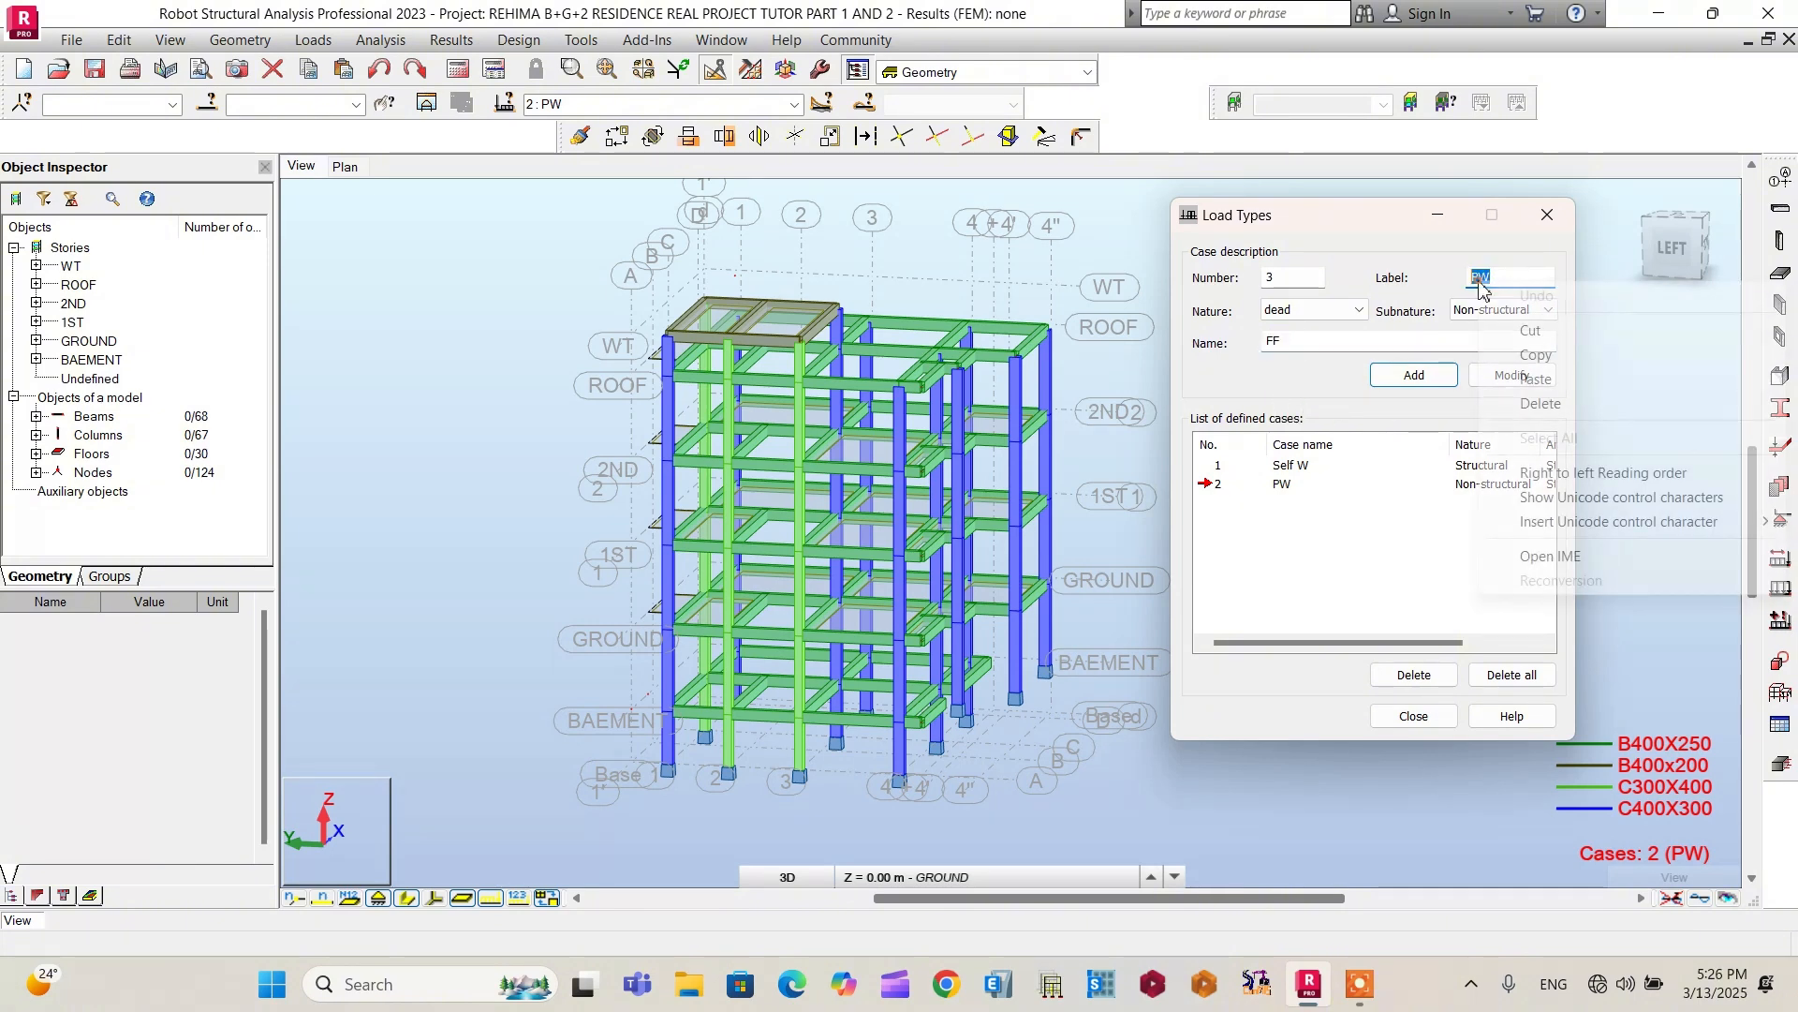
pyautogui.click(1532, 379)
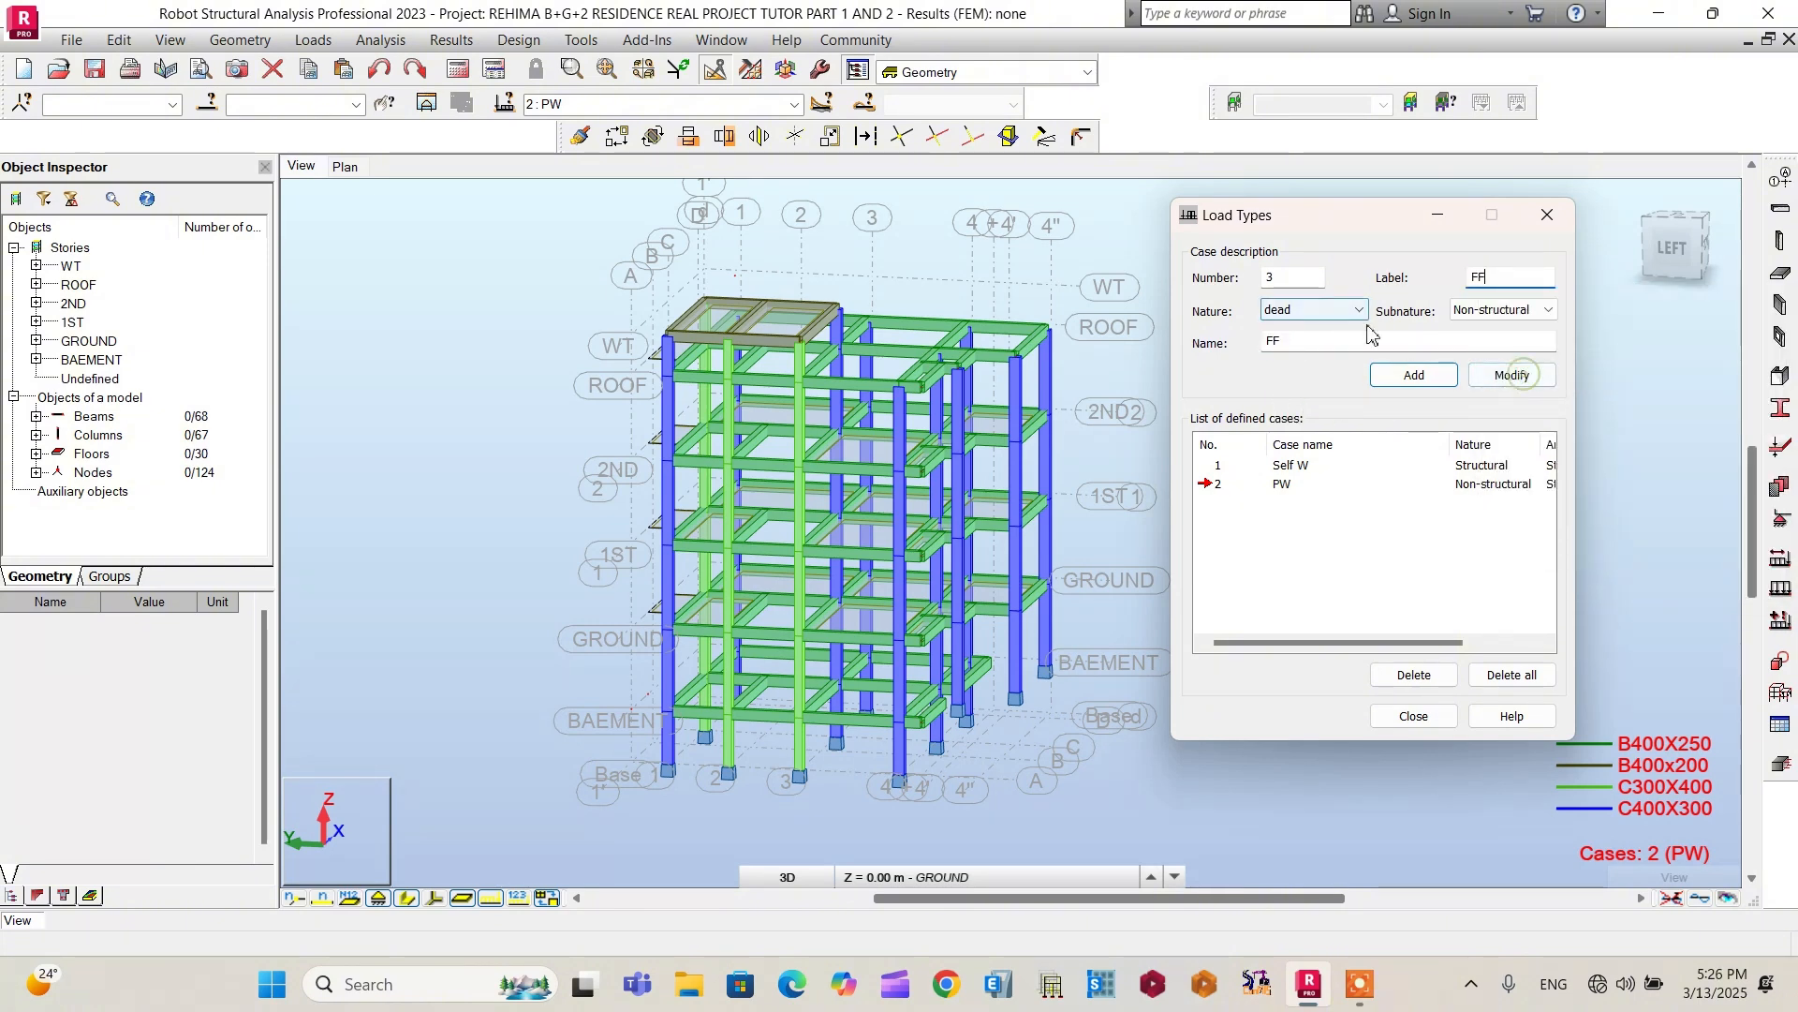
pyautogui.click(1414, 375)
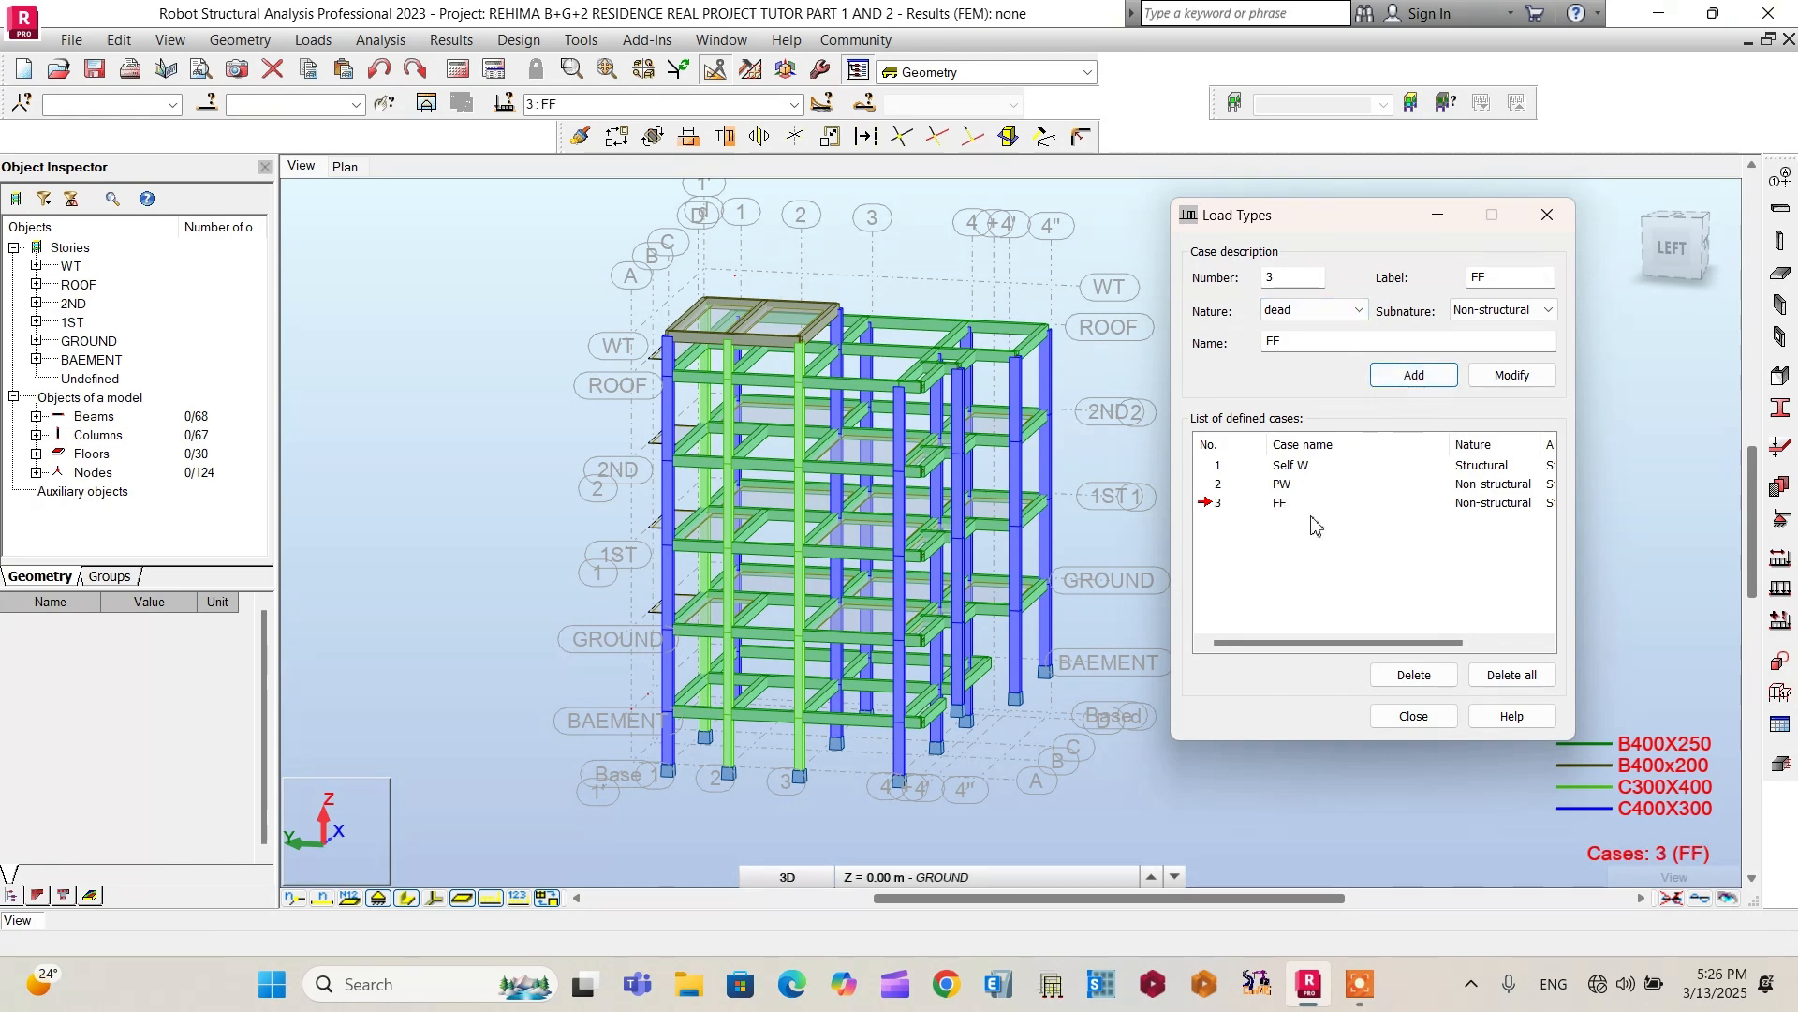
# Step: Set up load case 4 with live nature and Category A subnature
pyautogui.click(1326, 564)
pyautogui.moveTo(1291, 281); pyautogui.dragTo(1269, 279)
pyautogui.click(1301, 312)
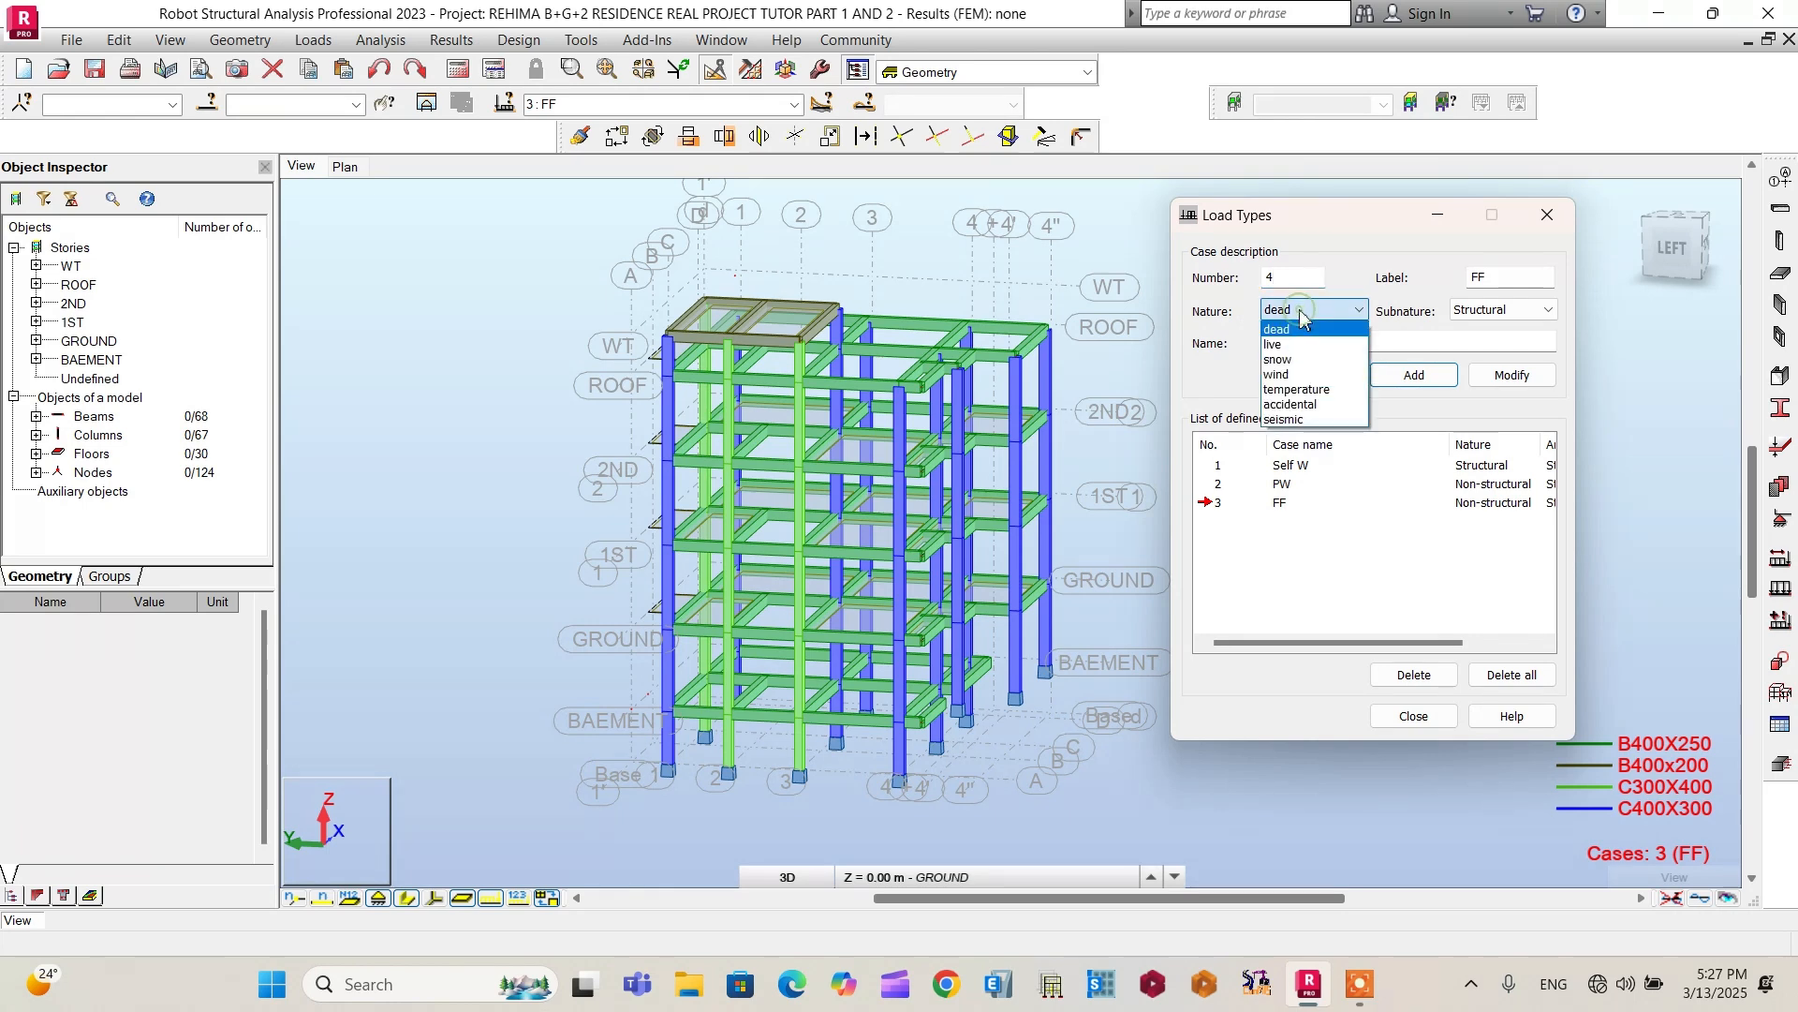
pyautogui.click(1296, 343)
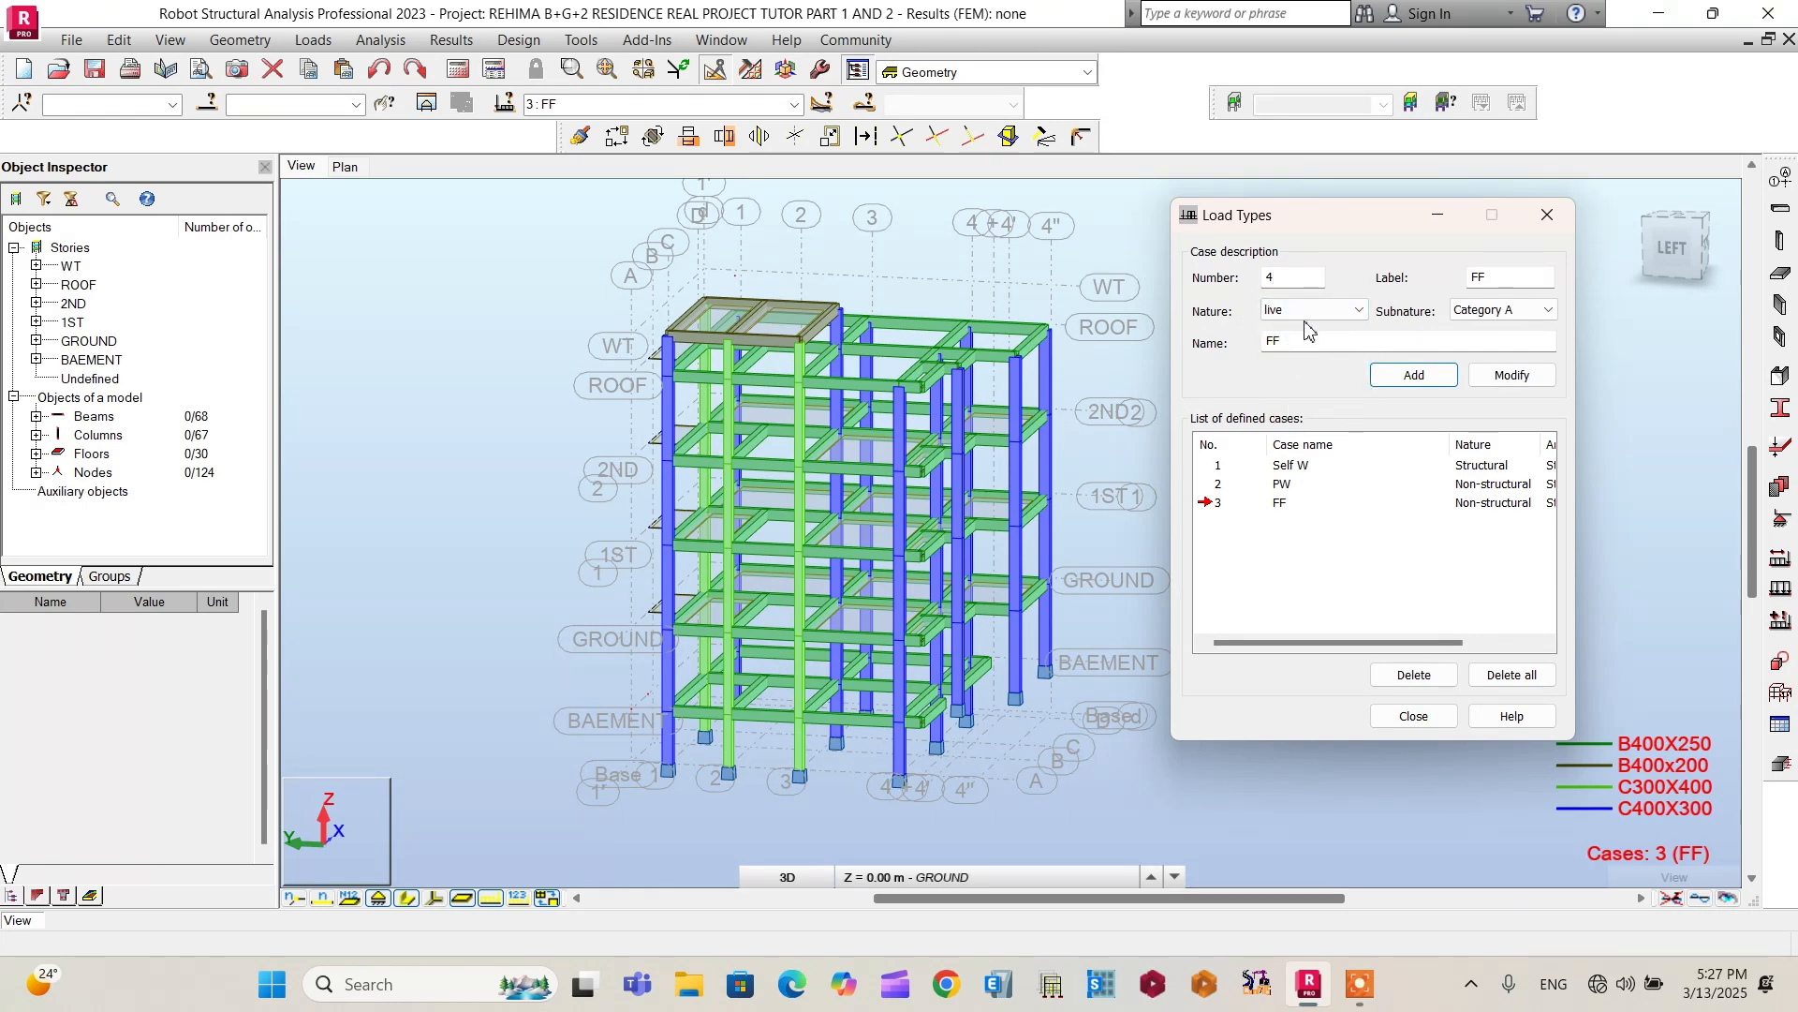
pyautogui.click(1550, 310)
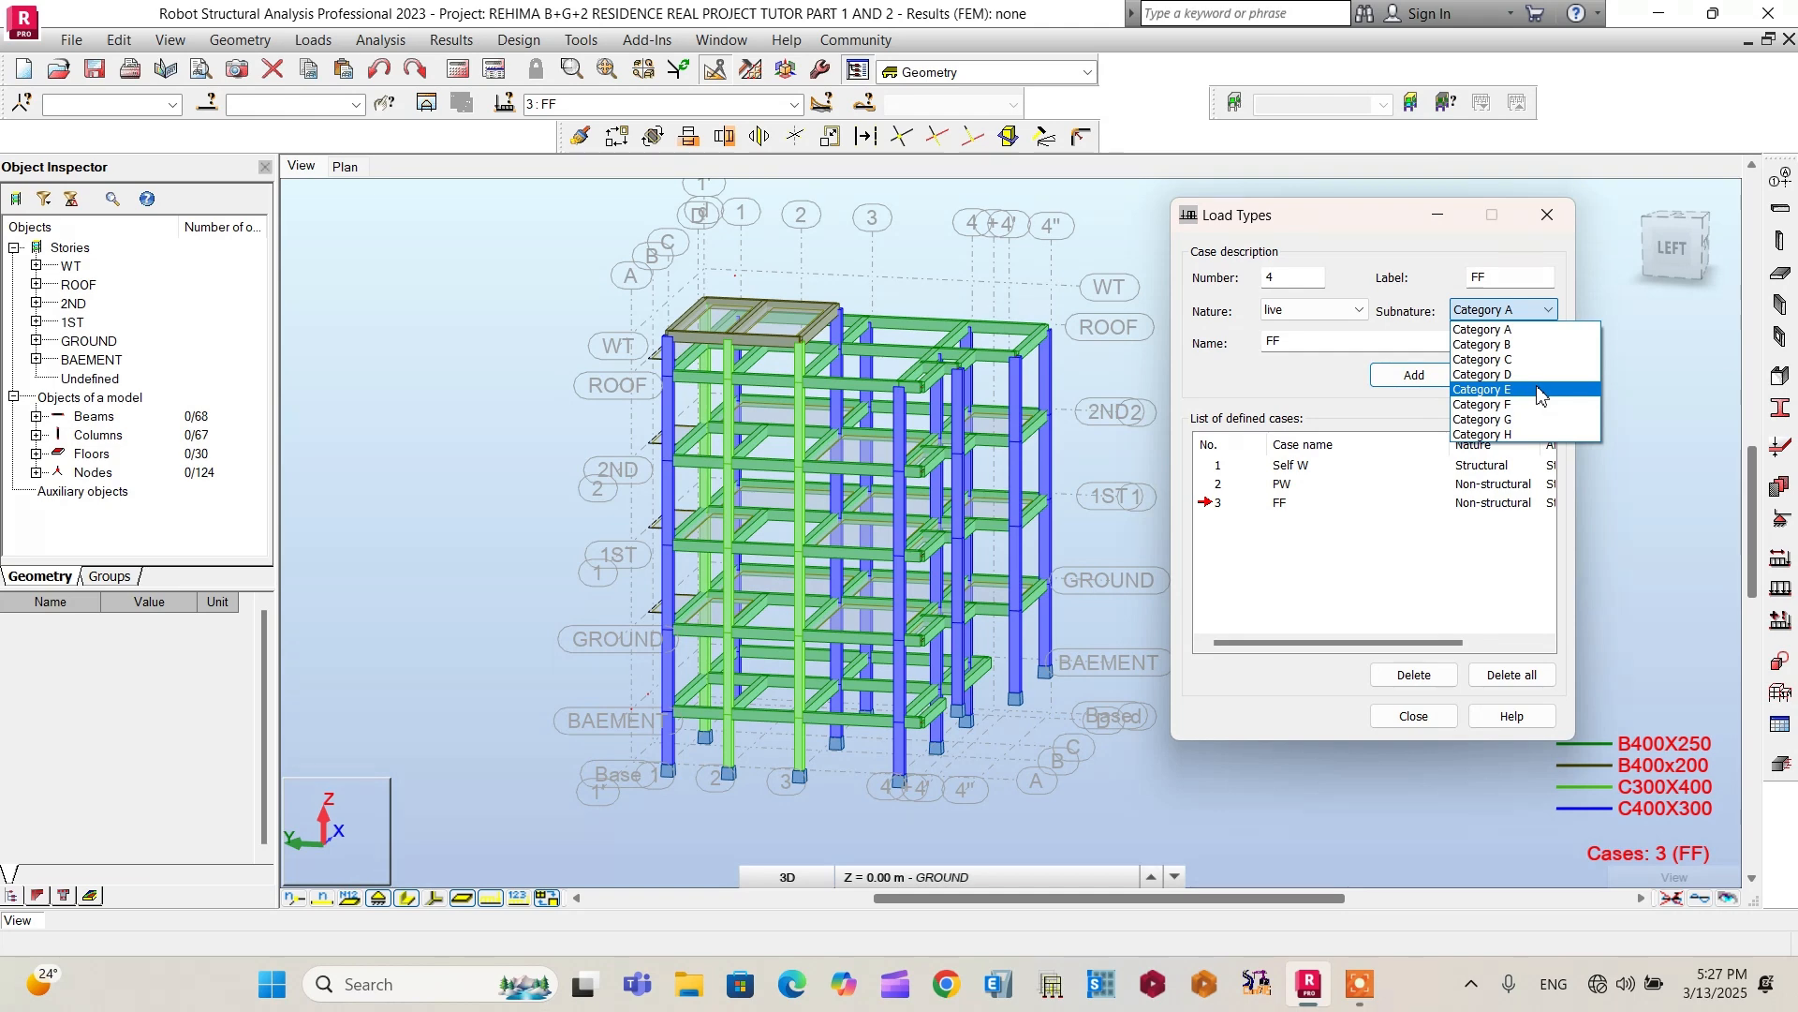
pyautogui.click(1480, 328)
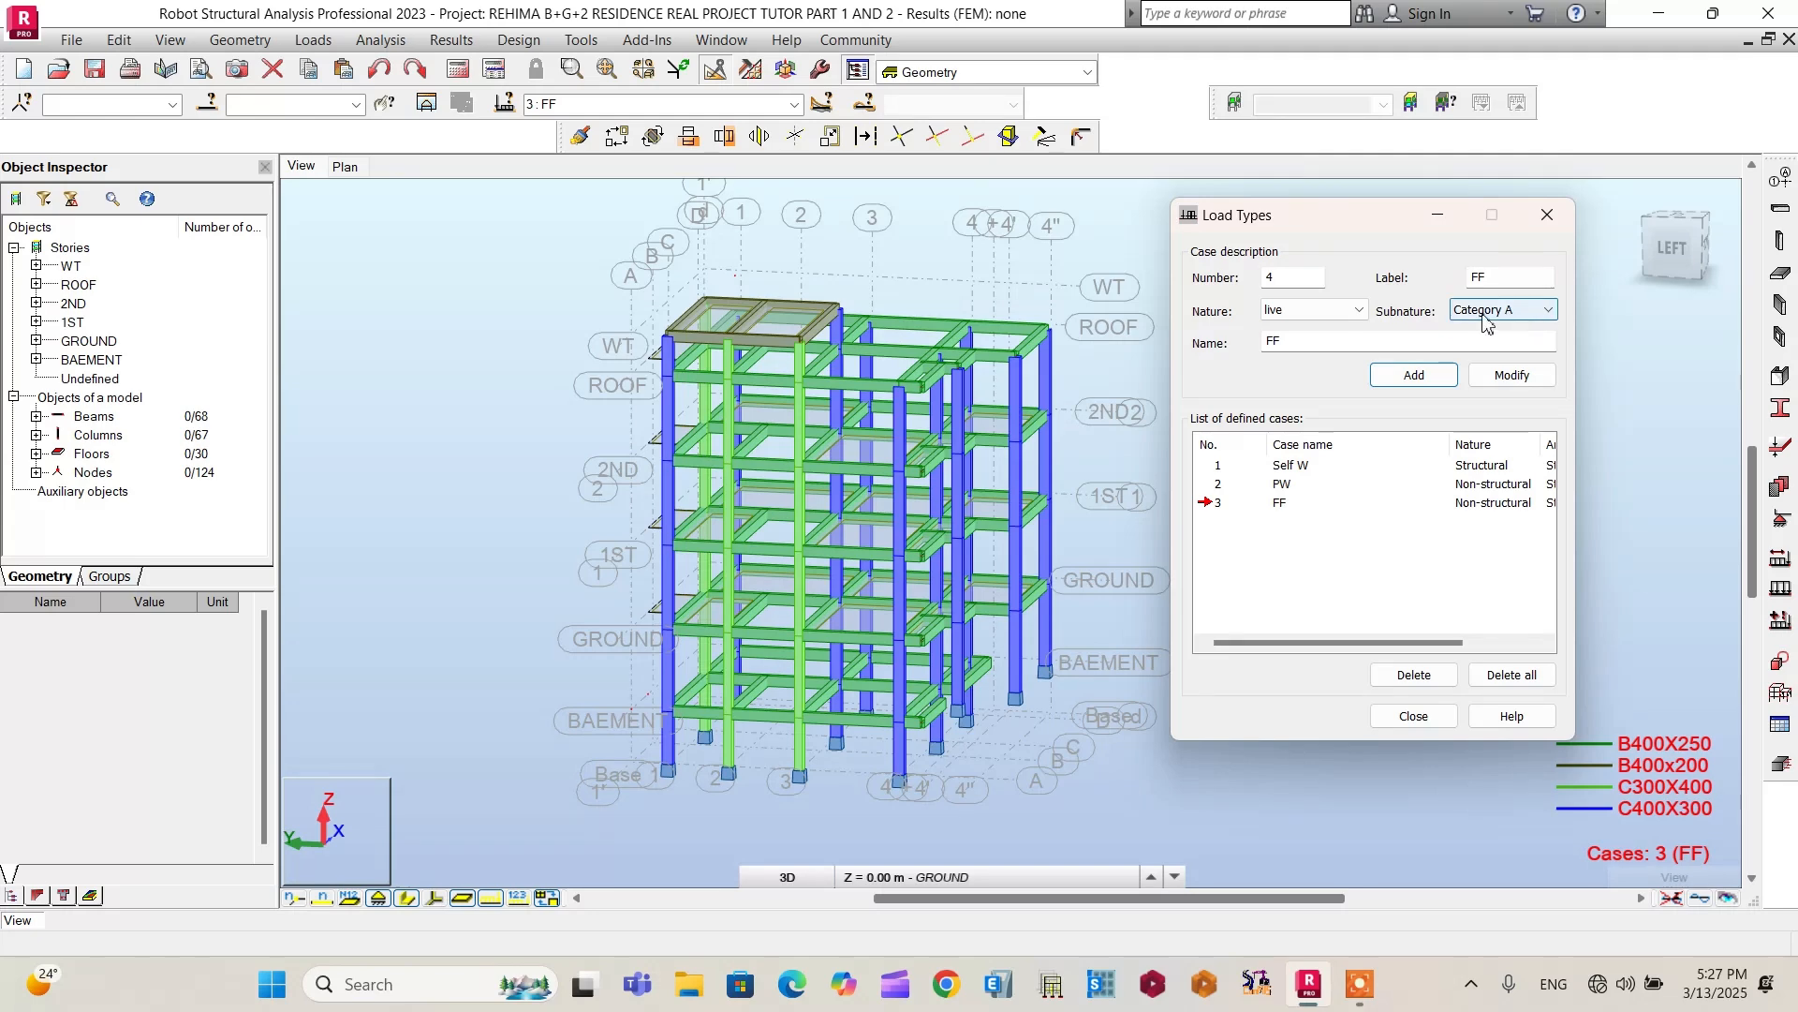
# Step: Name the live load case LIVE, reuse that text as its label, and add the case
pyautogui.moveTo(1323, 334); pyautogui.dragTo(1228, 340)
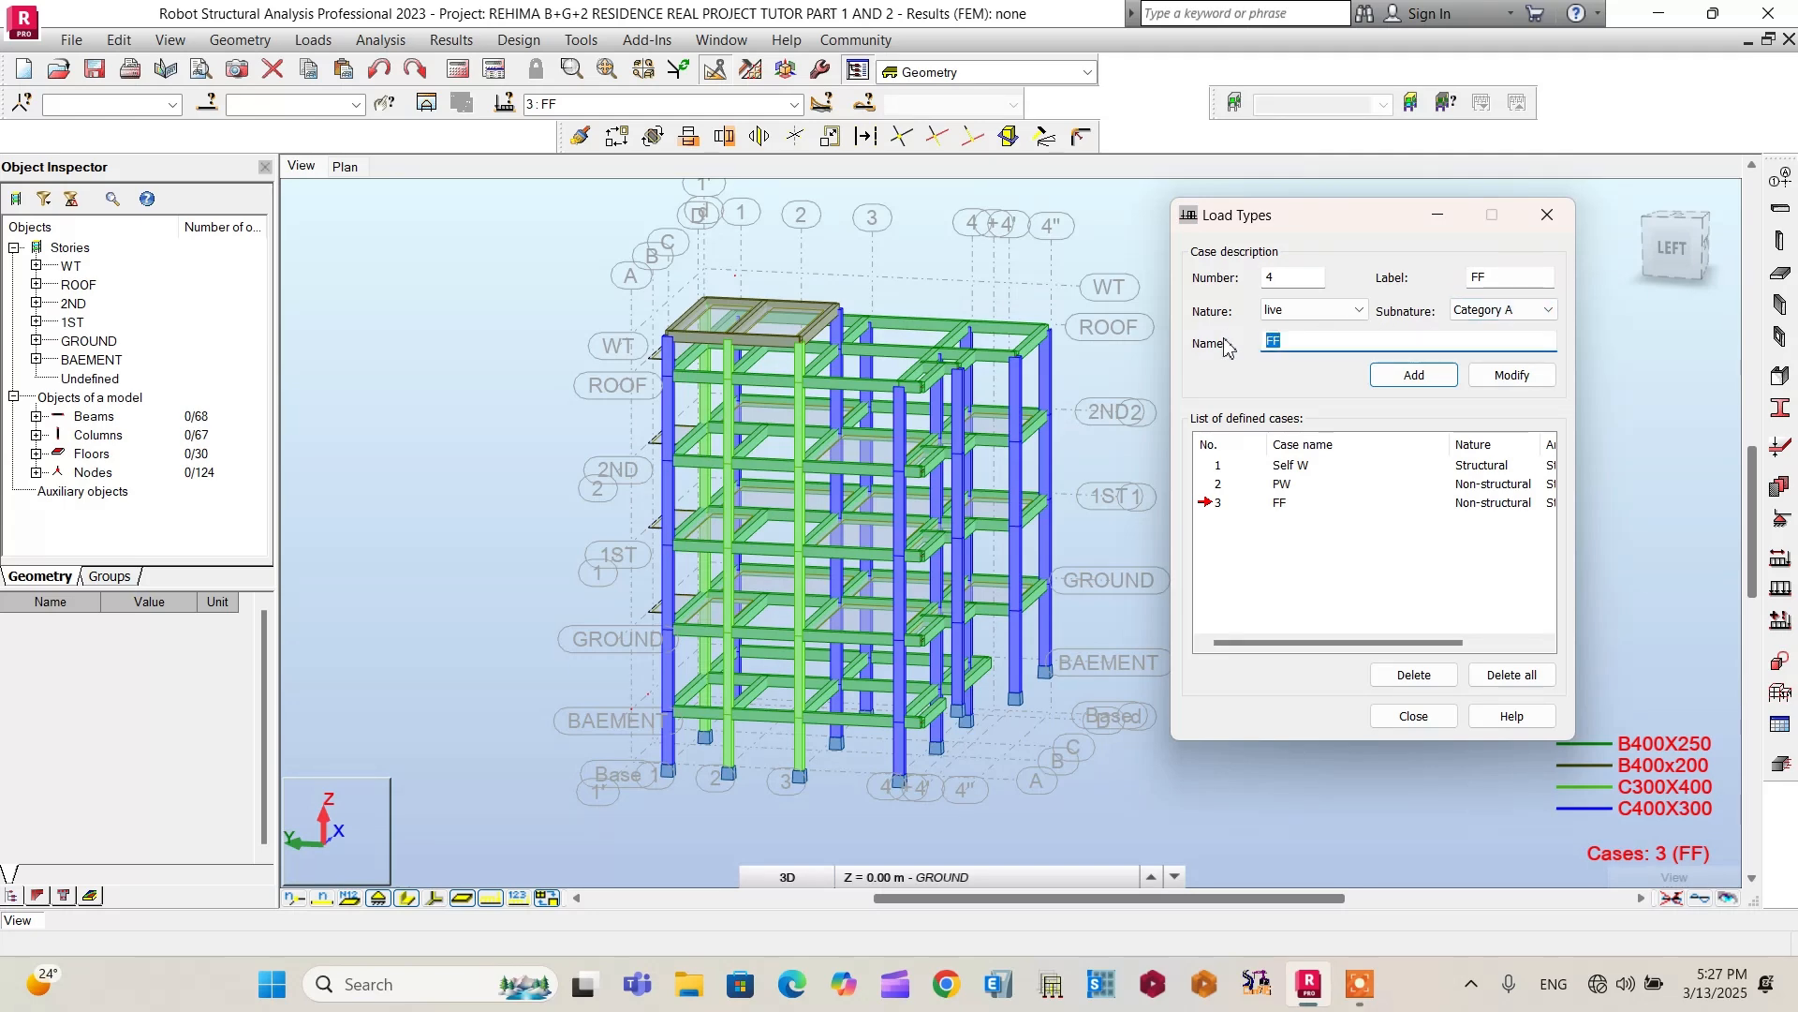
pyautogui.write('LIVE')
pyautogui.moveTo(1299, 343); pyautogui.dragTo(1264, 348)
pyautogui.rightClick(1283, 345)
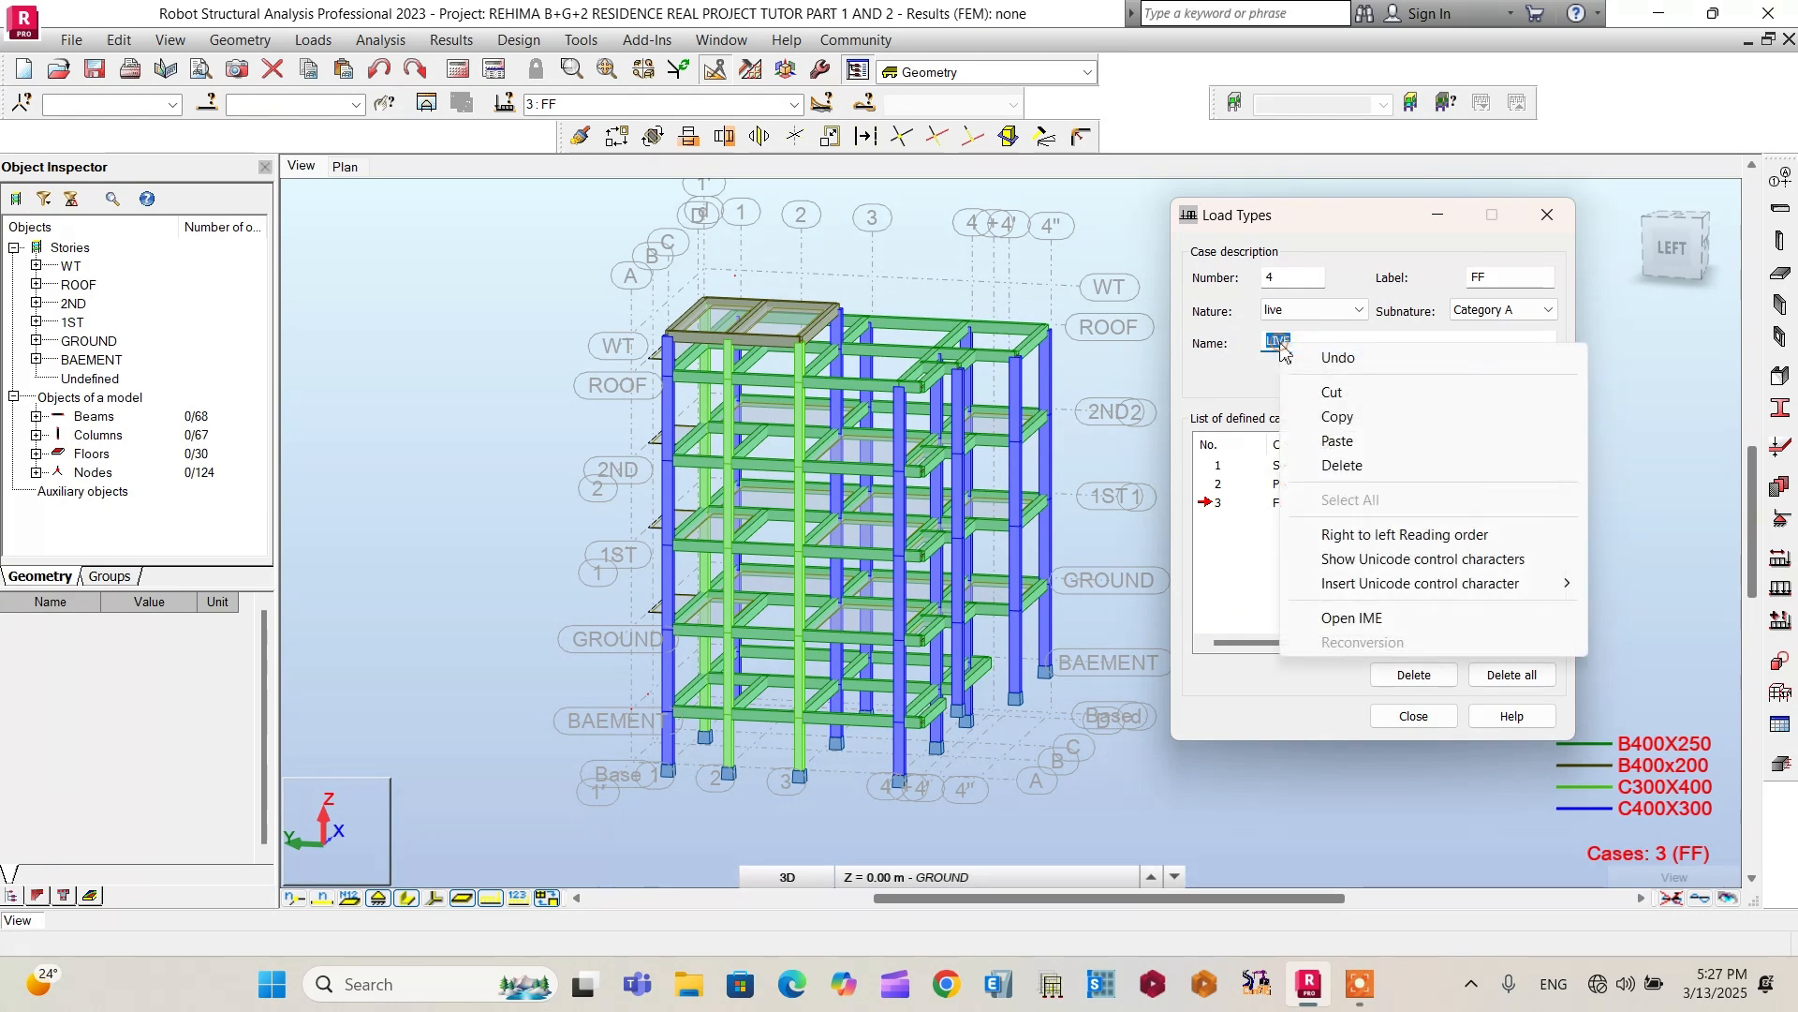
pyautogui.click(1354, 415)
pyautogui.doubleClick(1503, 281)
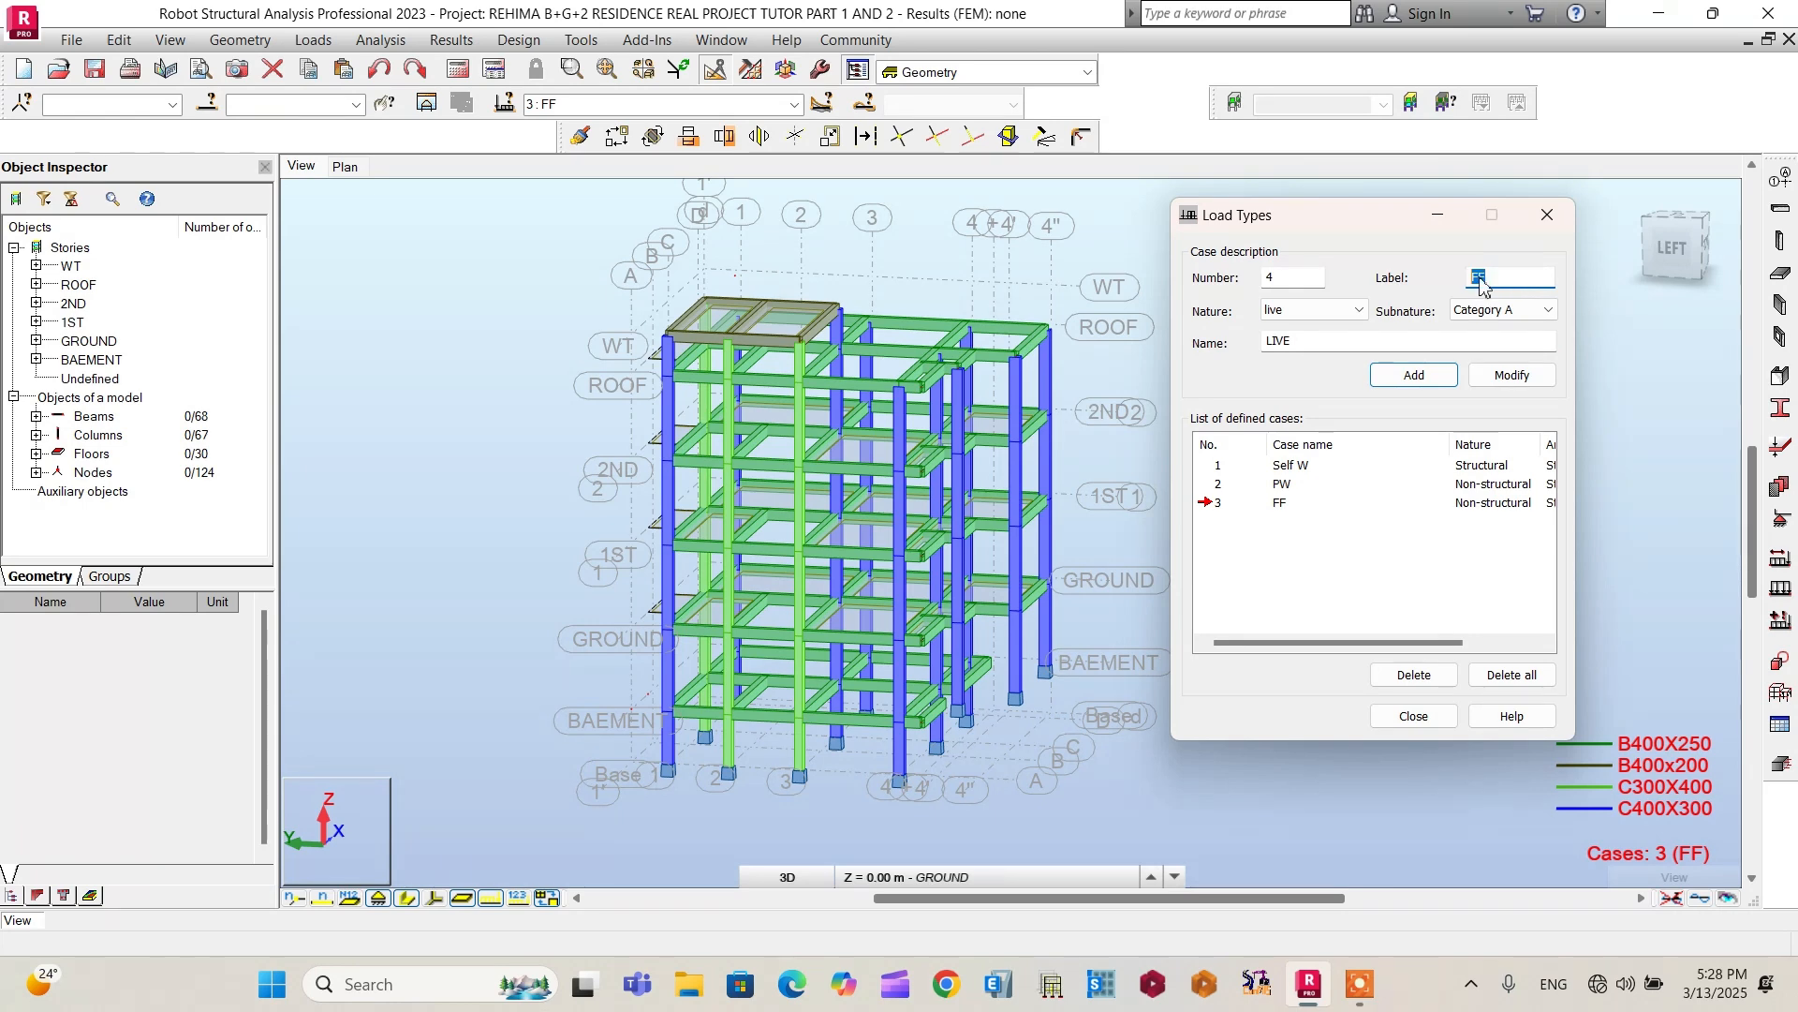
pyautogui.rightClick(1480, 274)
pyautogui.click(1524, 375)
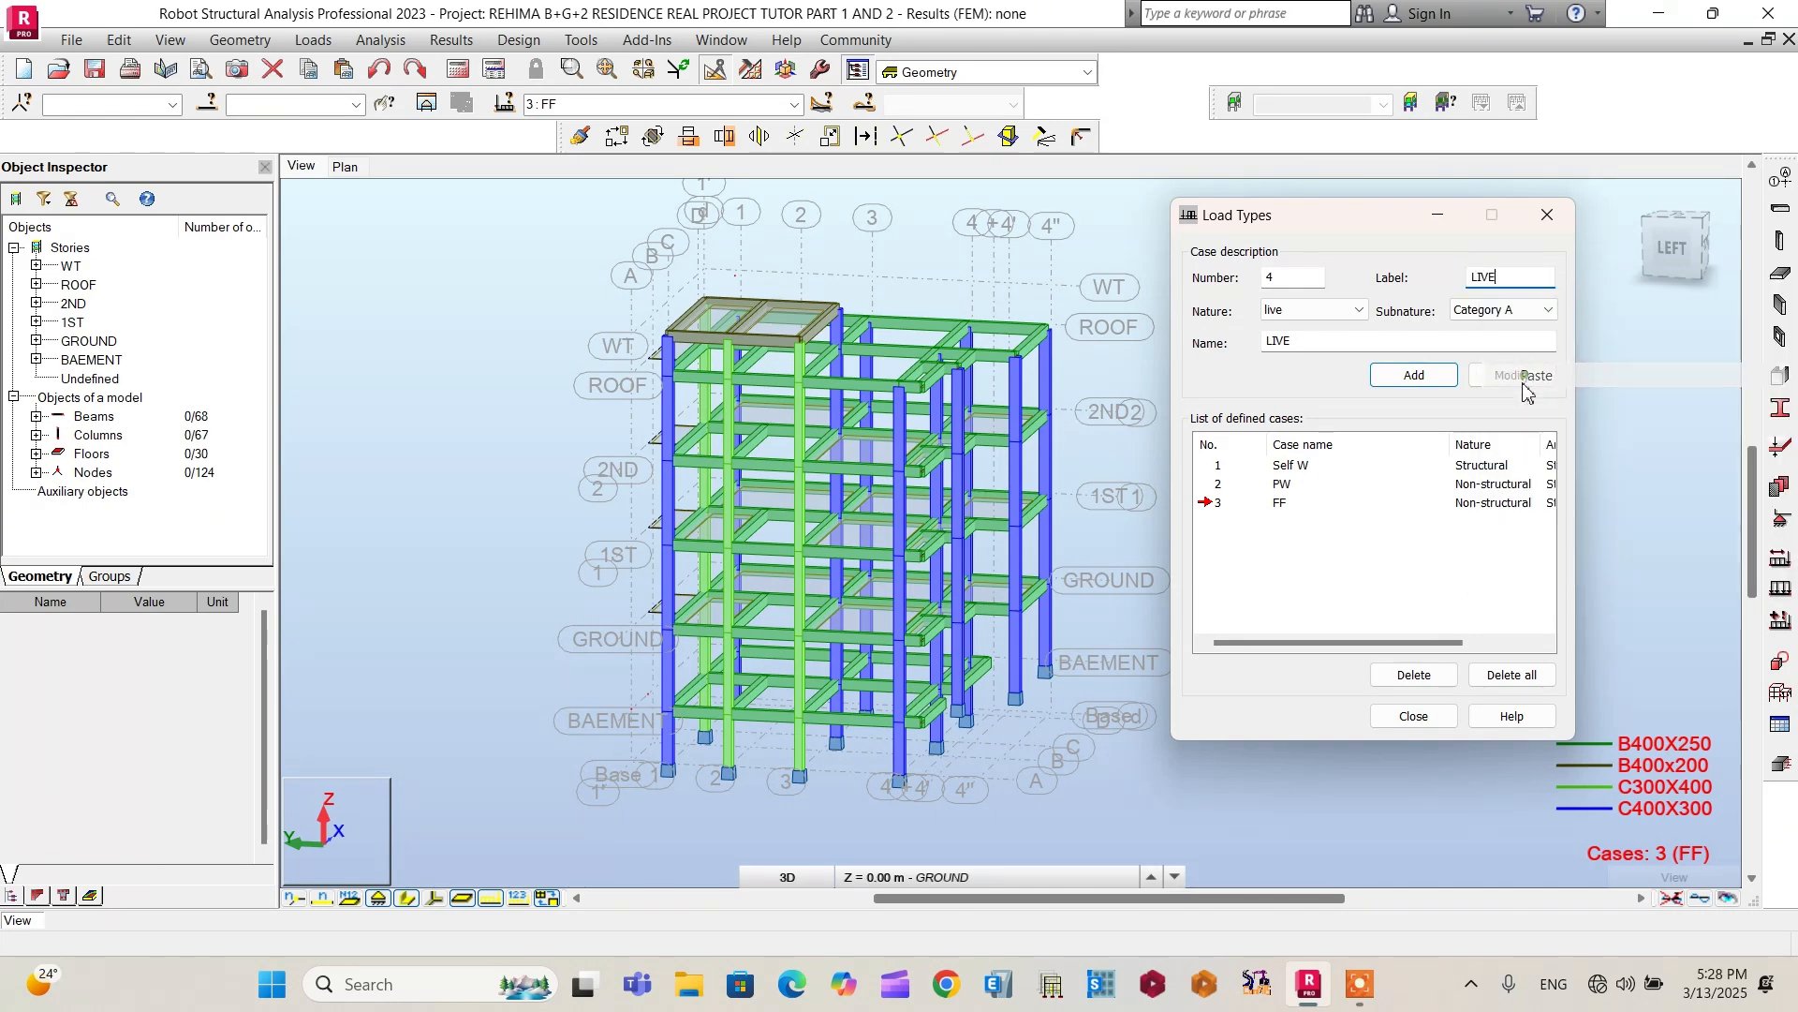
pyautogui.click(1424, 377)
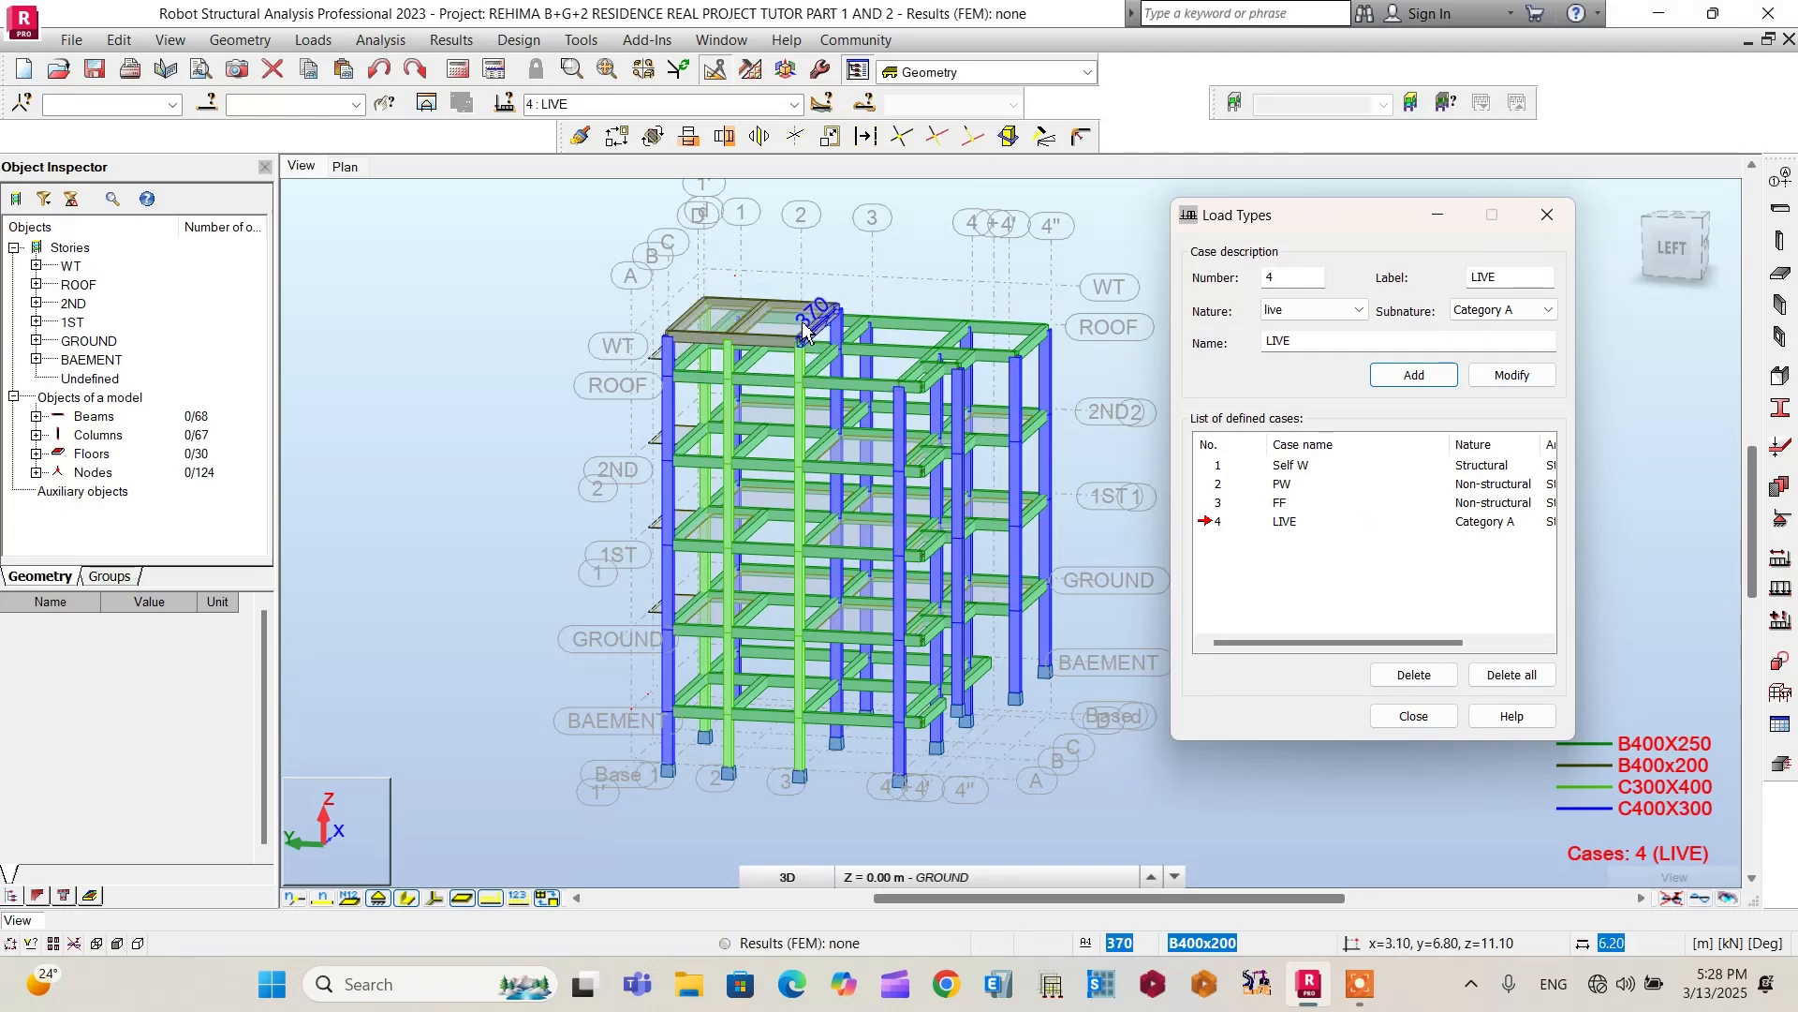
# Step: Add a Category A live load case with number 5, name LIVE WT and label LIVE1
pyautogui.click(1302, 343)
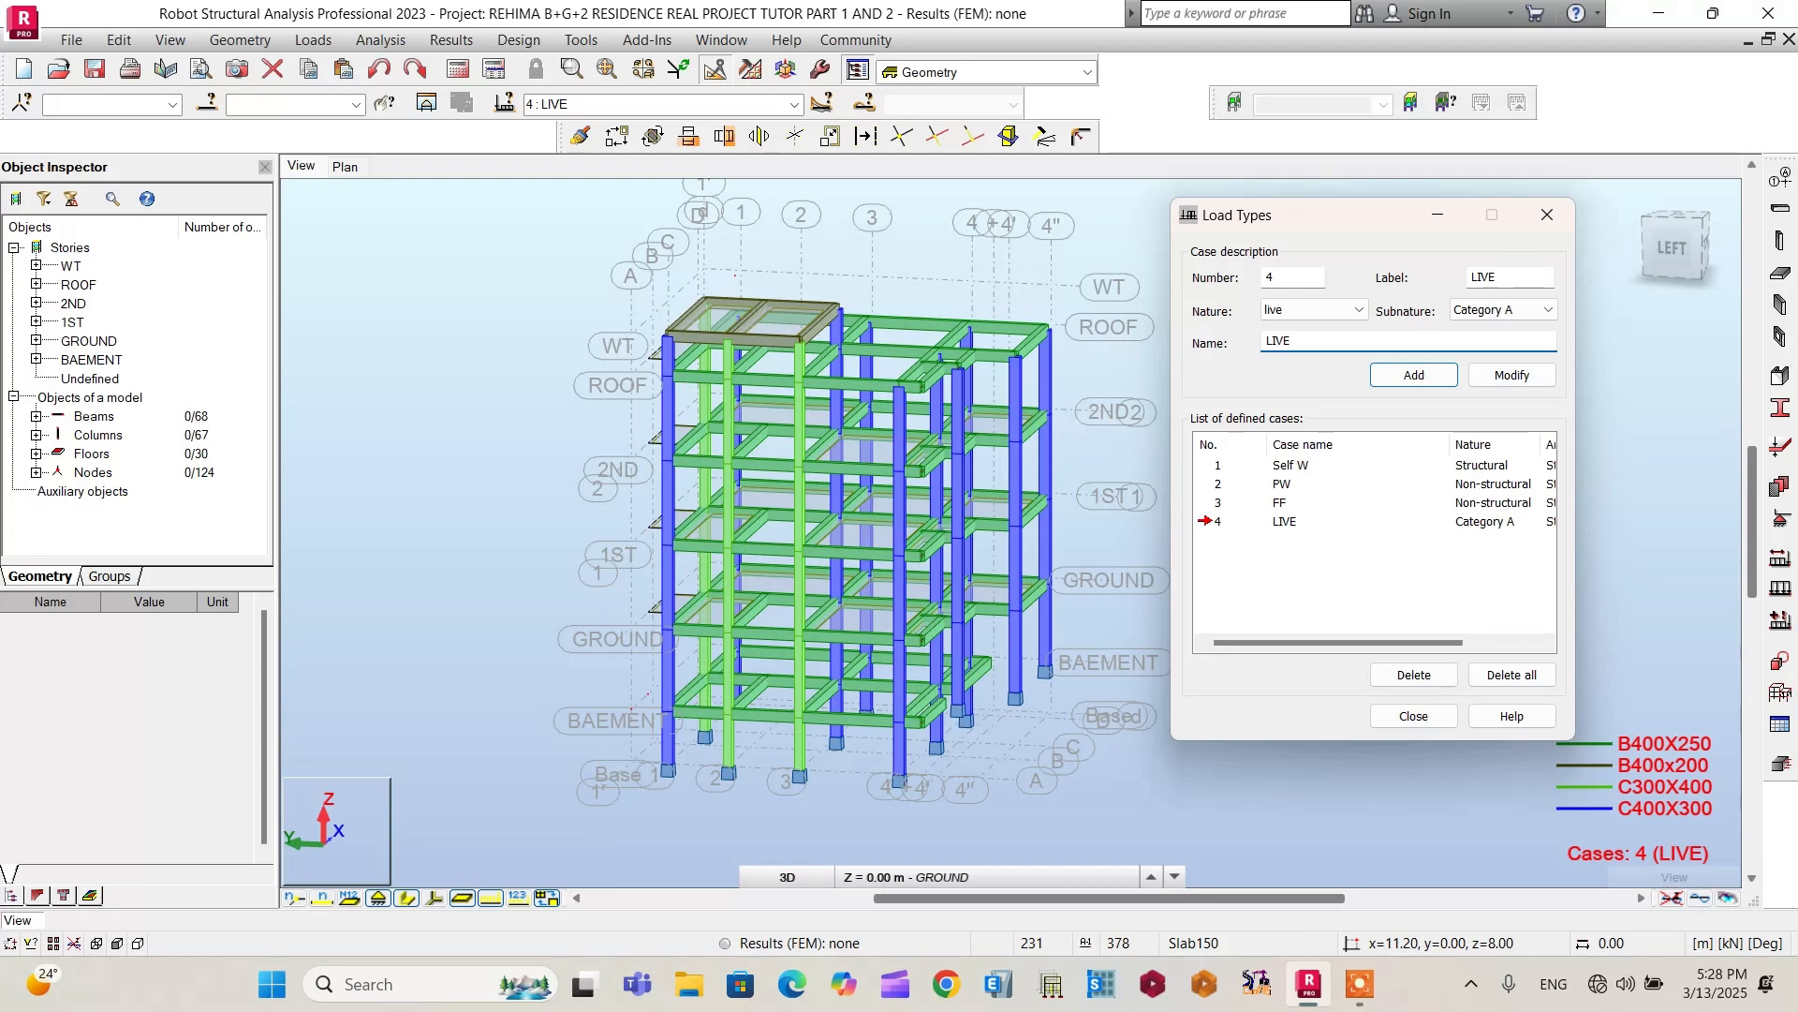
pyautogui.write('T')
pyautogui.click(1405, 375)
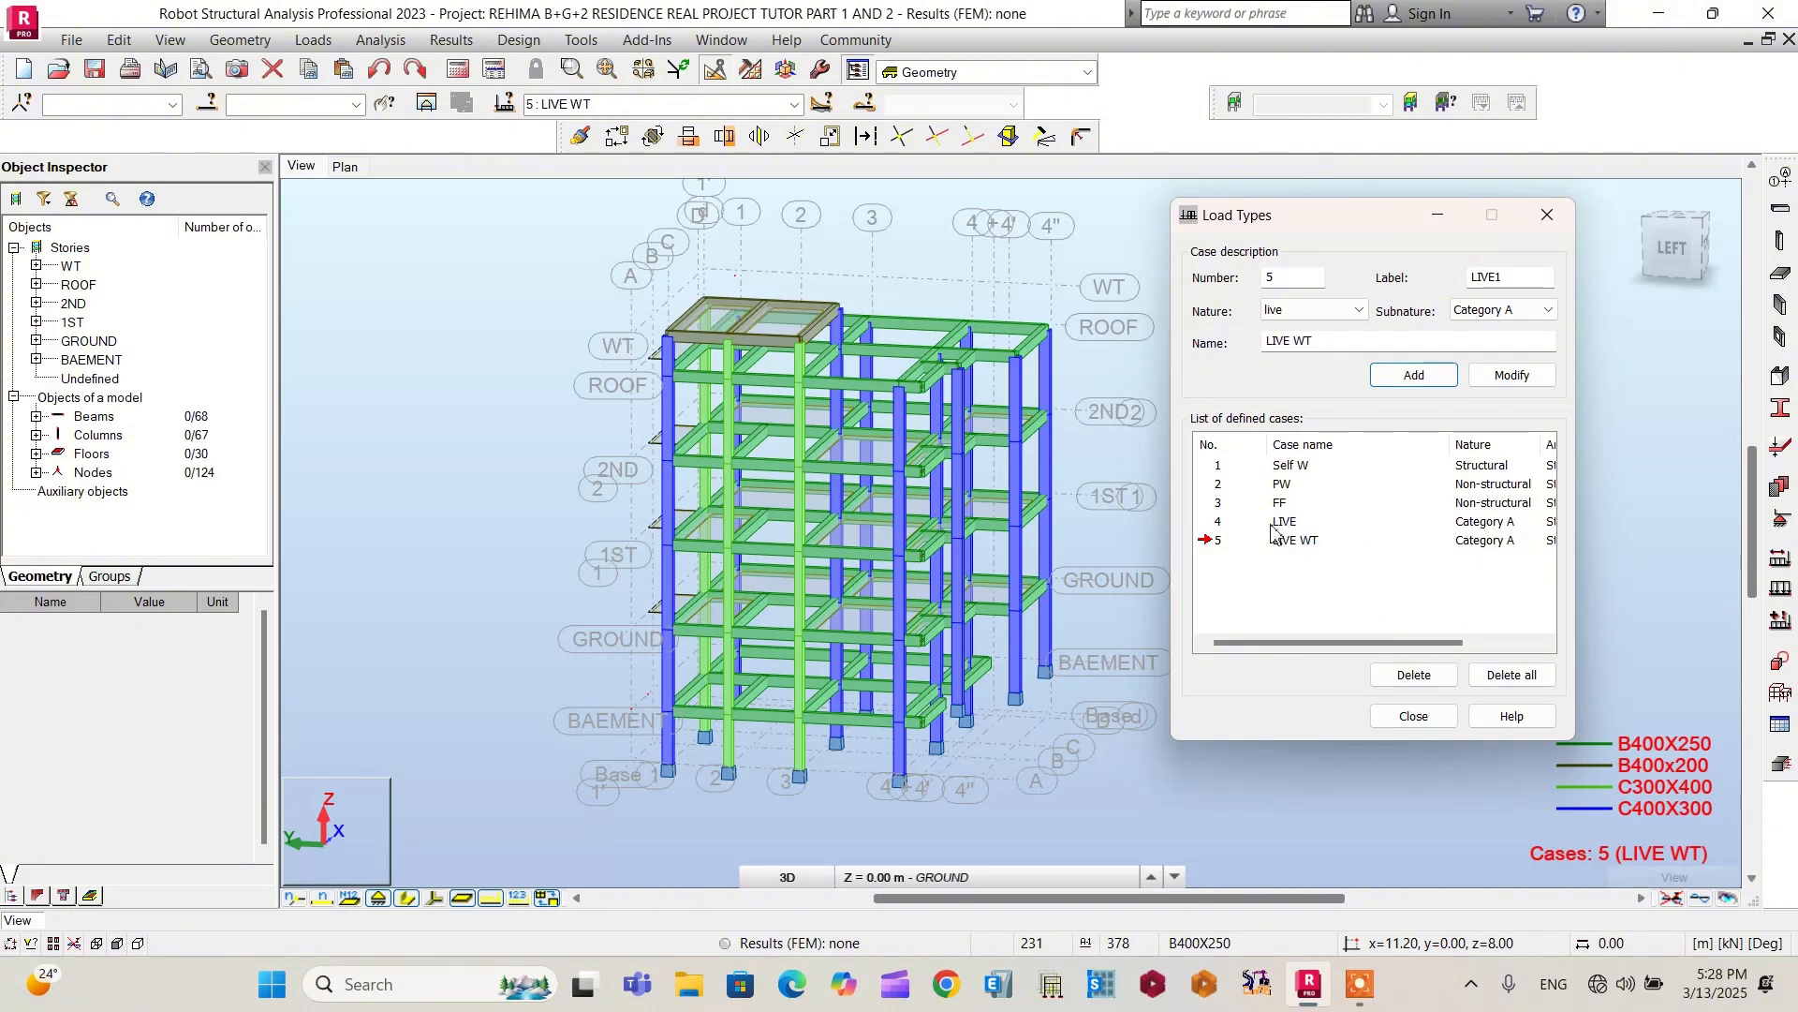
# Step: Set up load case 6 with wind nature
pyautogui.moveTo(1294, 278); pyautogui.dragTo(1265, 277)
pyautogui.write('6')
pyautogui.click(1308, 310)
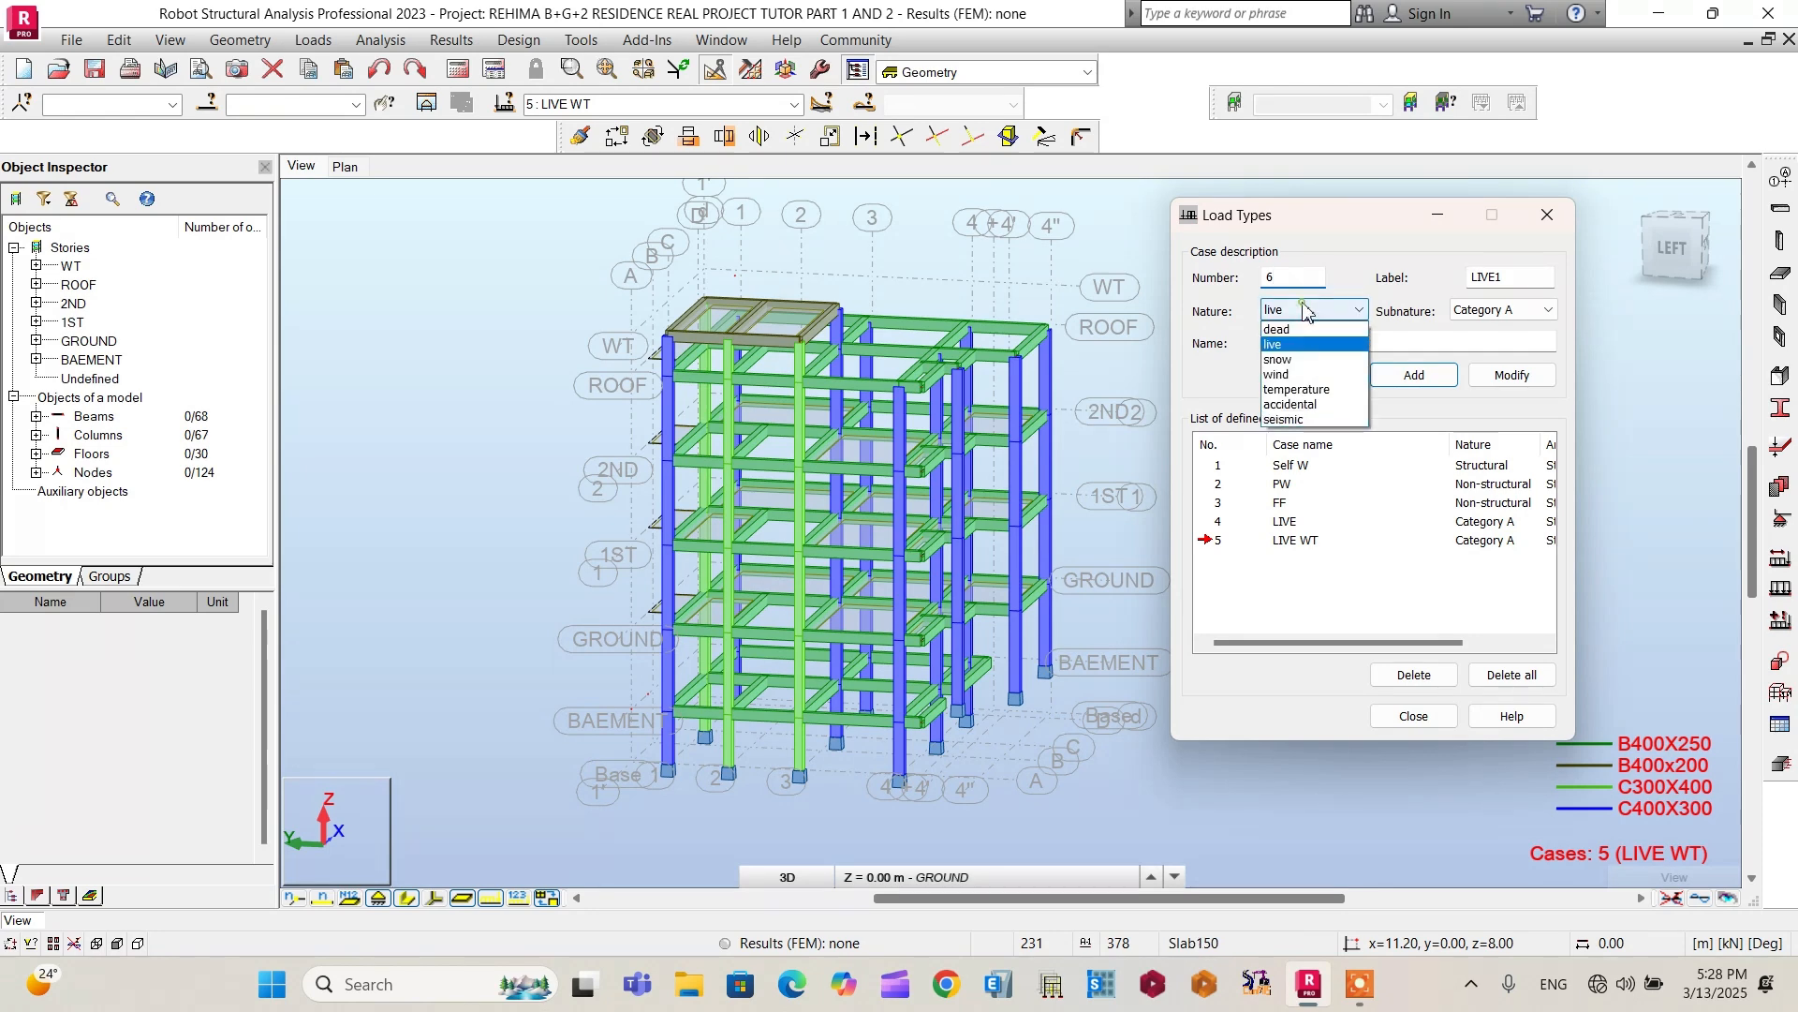
pyautogui.click(1279, 376)
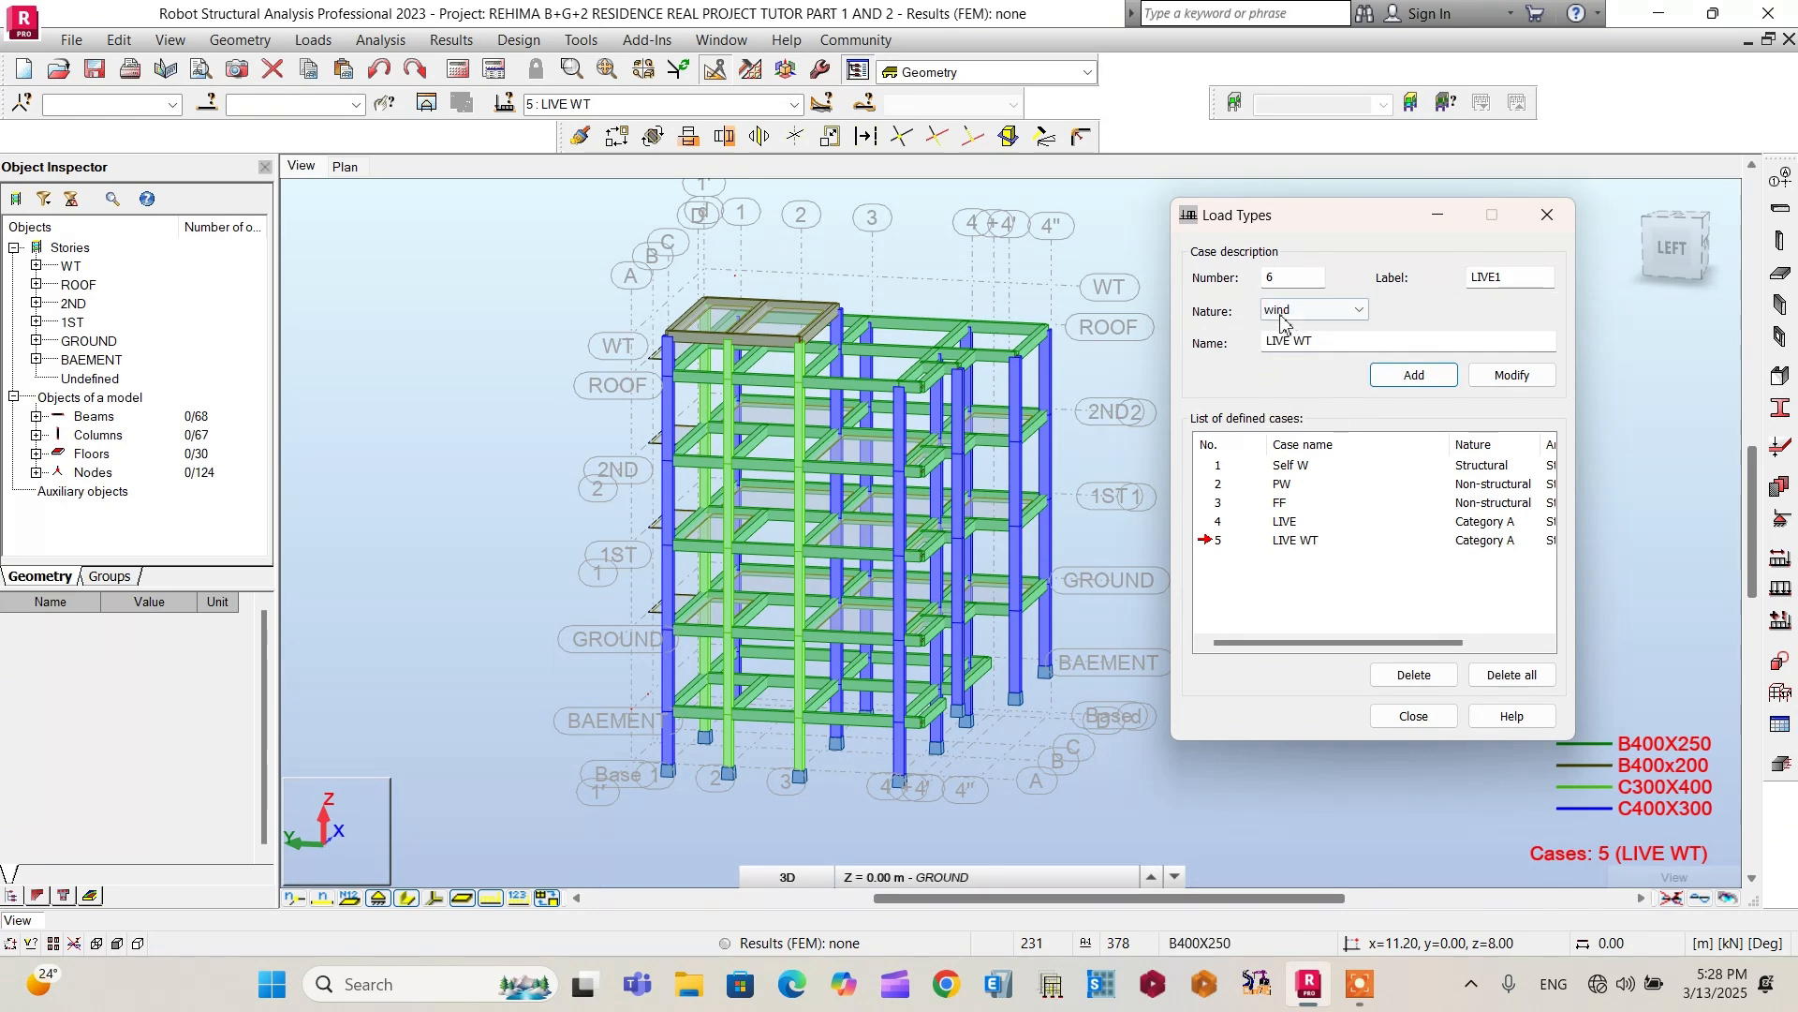
# Step: Name the wind load case WIND, reuse that text as its label, and add the case
pyautogui.moveTo(1326, 342); pyautogui.dragTo(1271, 347)
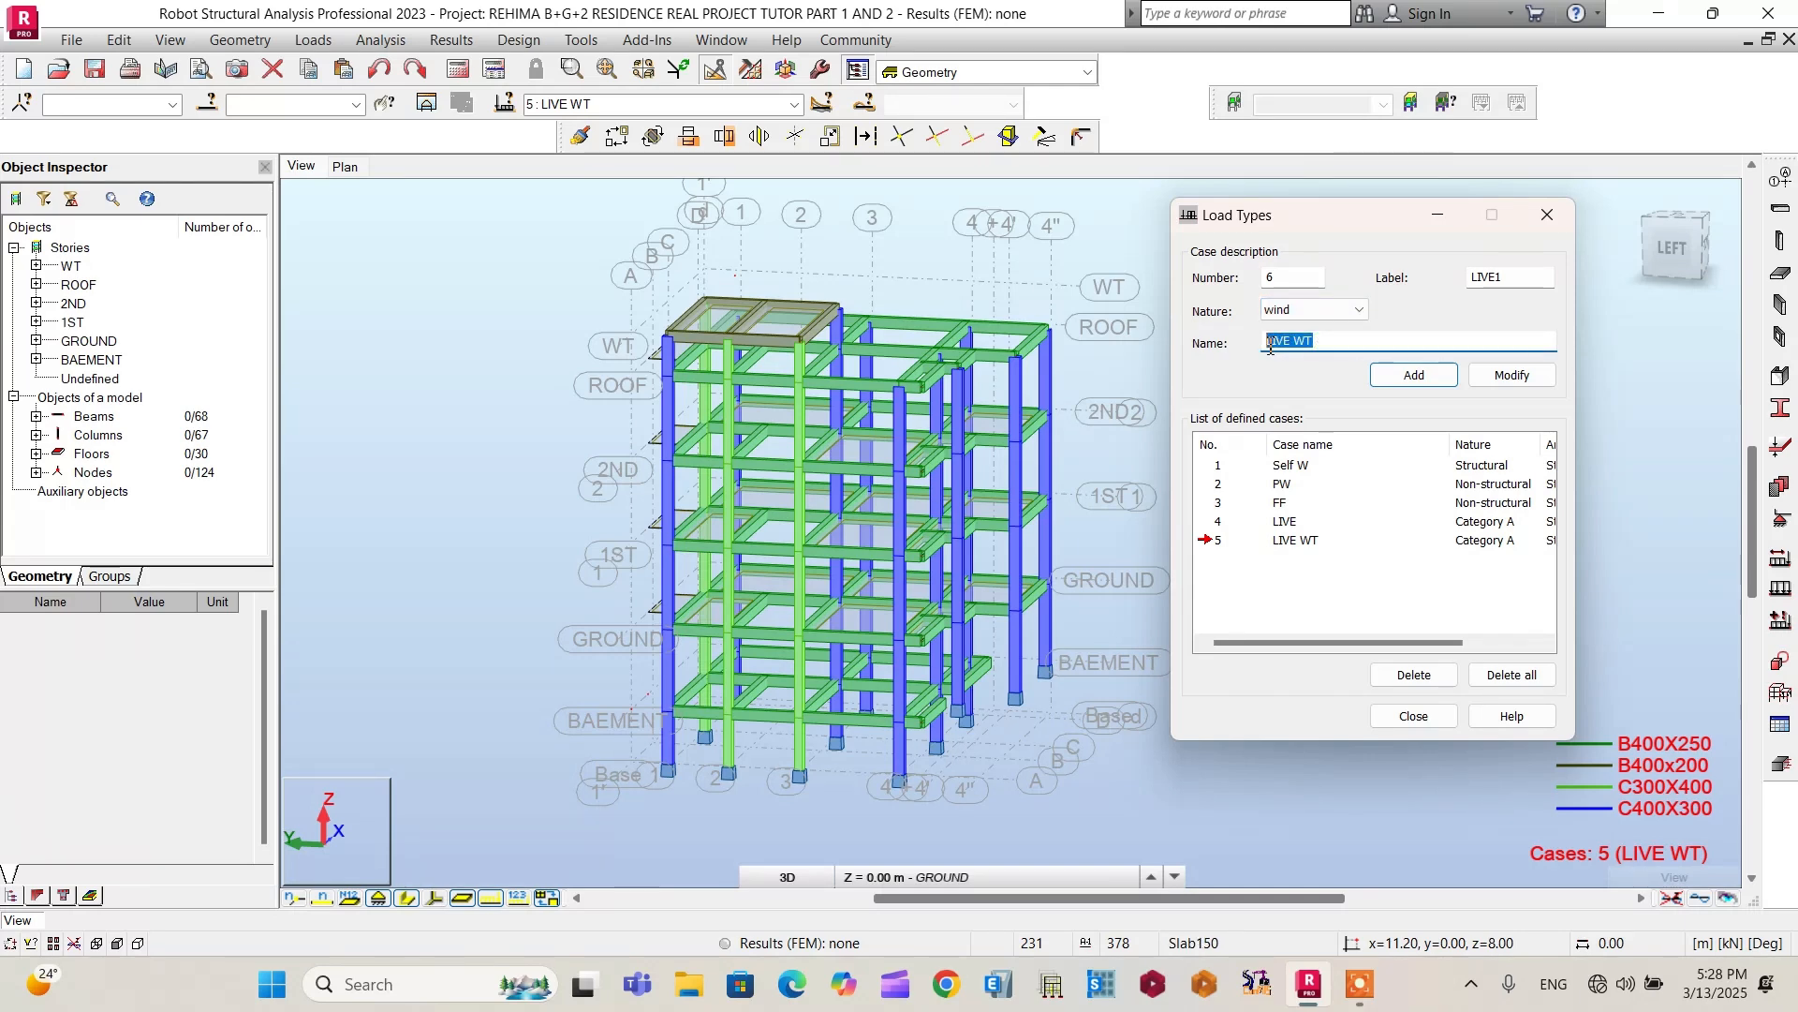
pyautogui.write('WIND')
pyautogui.doubleClick(1309, 339)
pyautogui.rightClick(1279, 343)
pyautogui.click(1334, 415)
pyautogui.doubleClick(1485, 277)
pyautogui.rightClick(1489, 278)
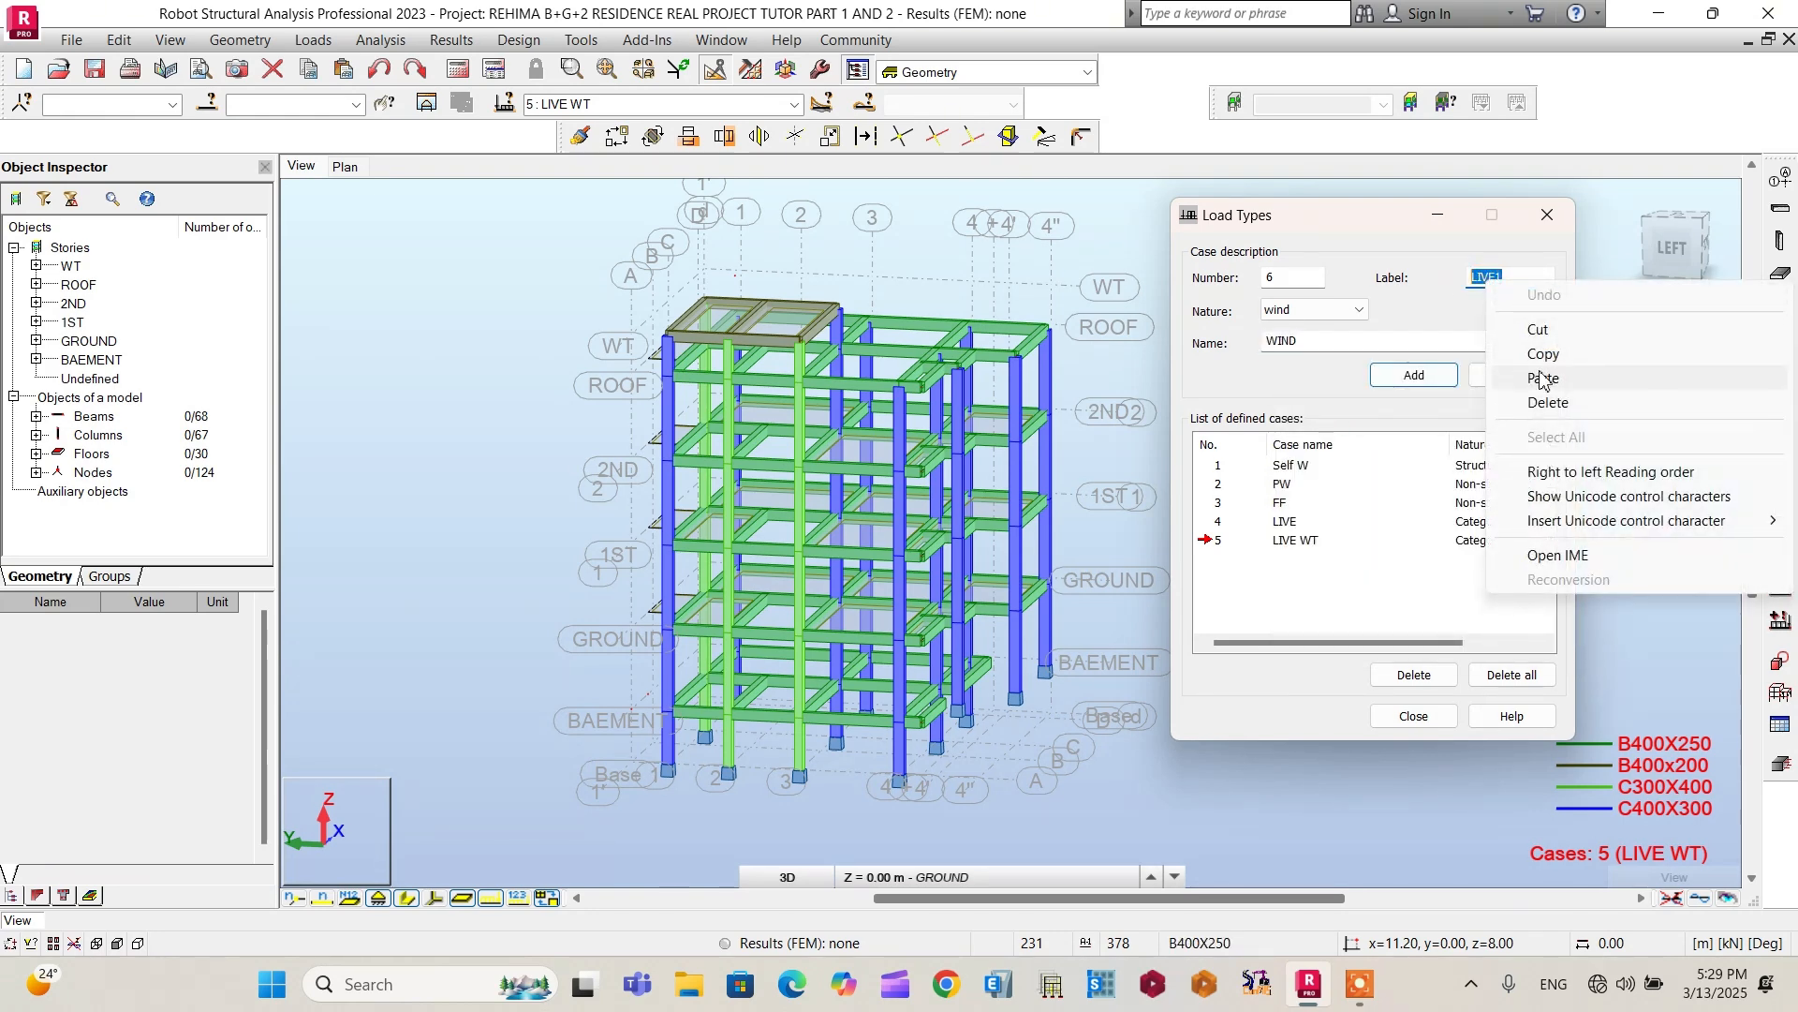
pyautogui.click(1544, 378)
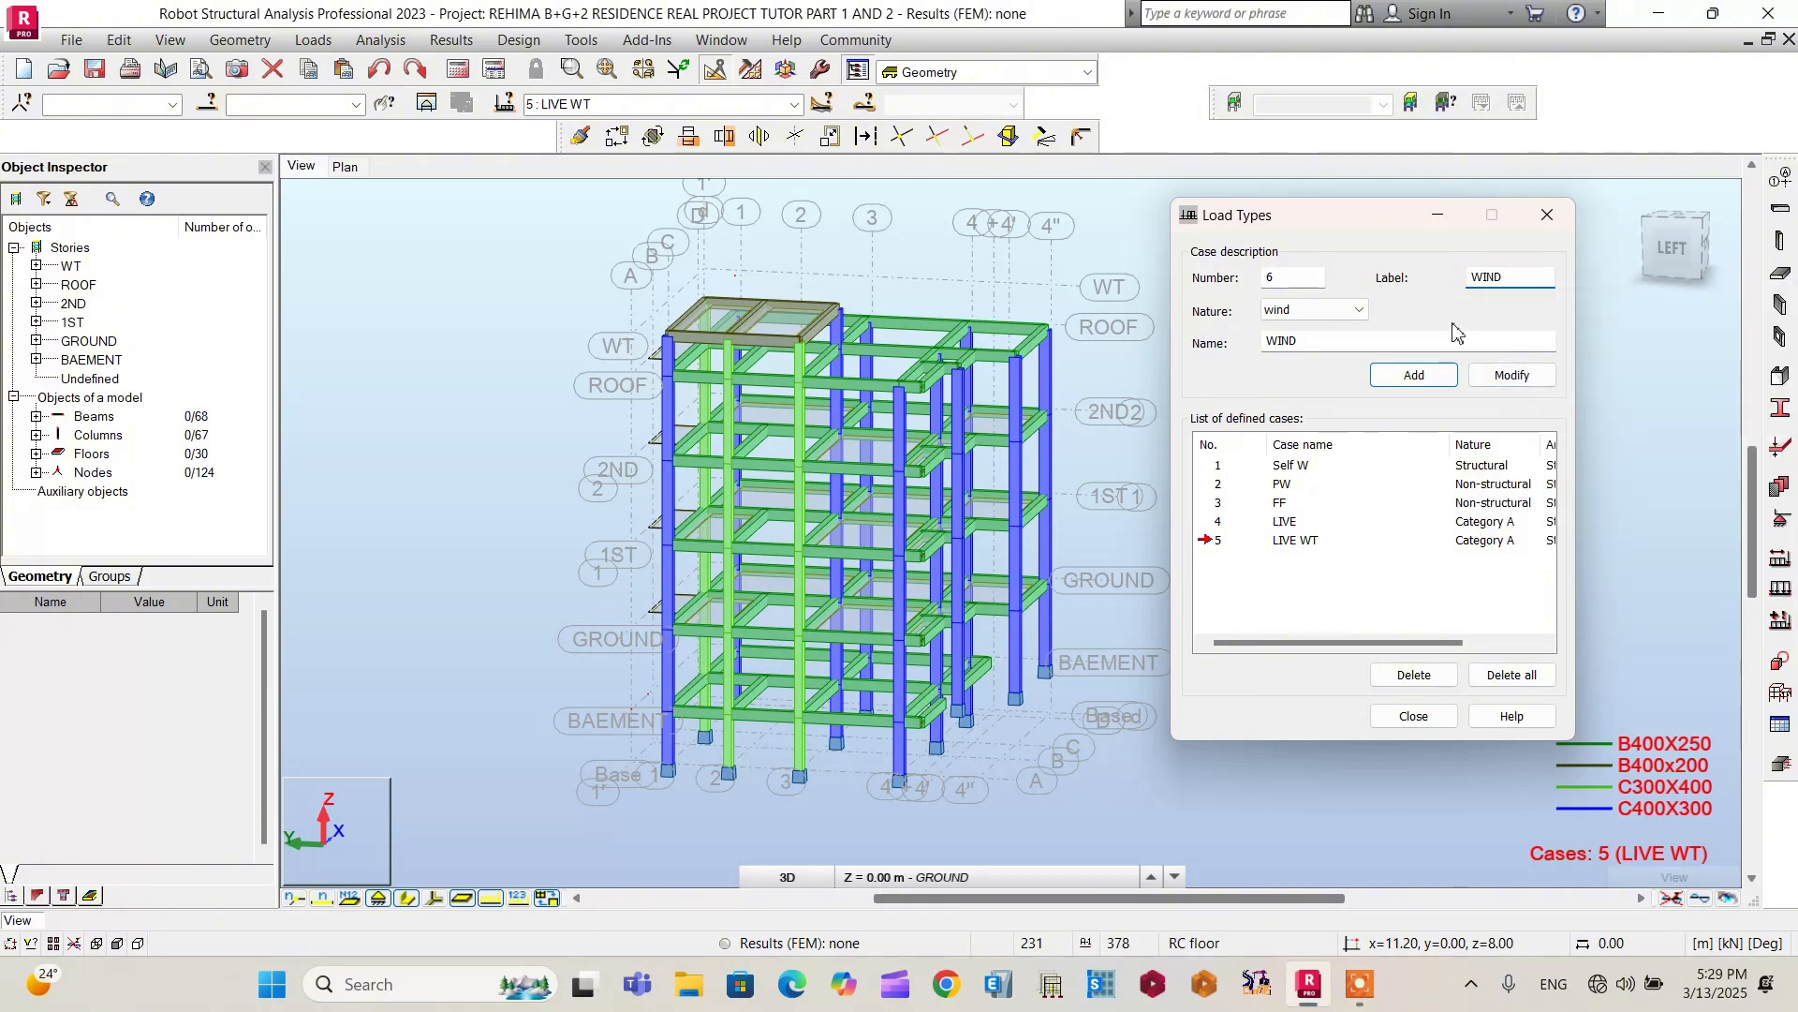
pyautogui.click(1436, 375)
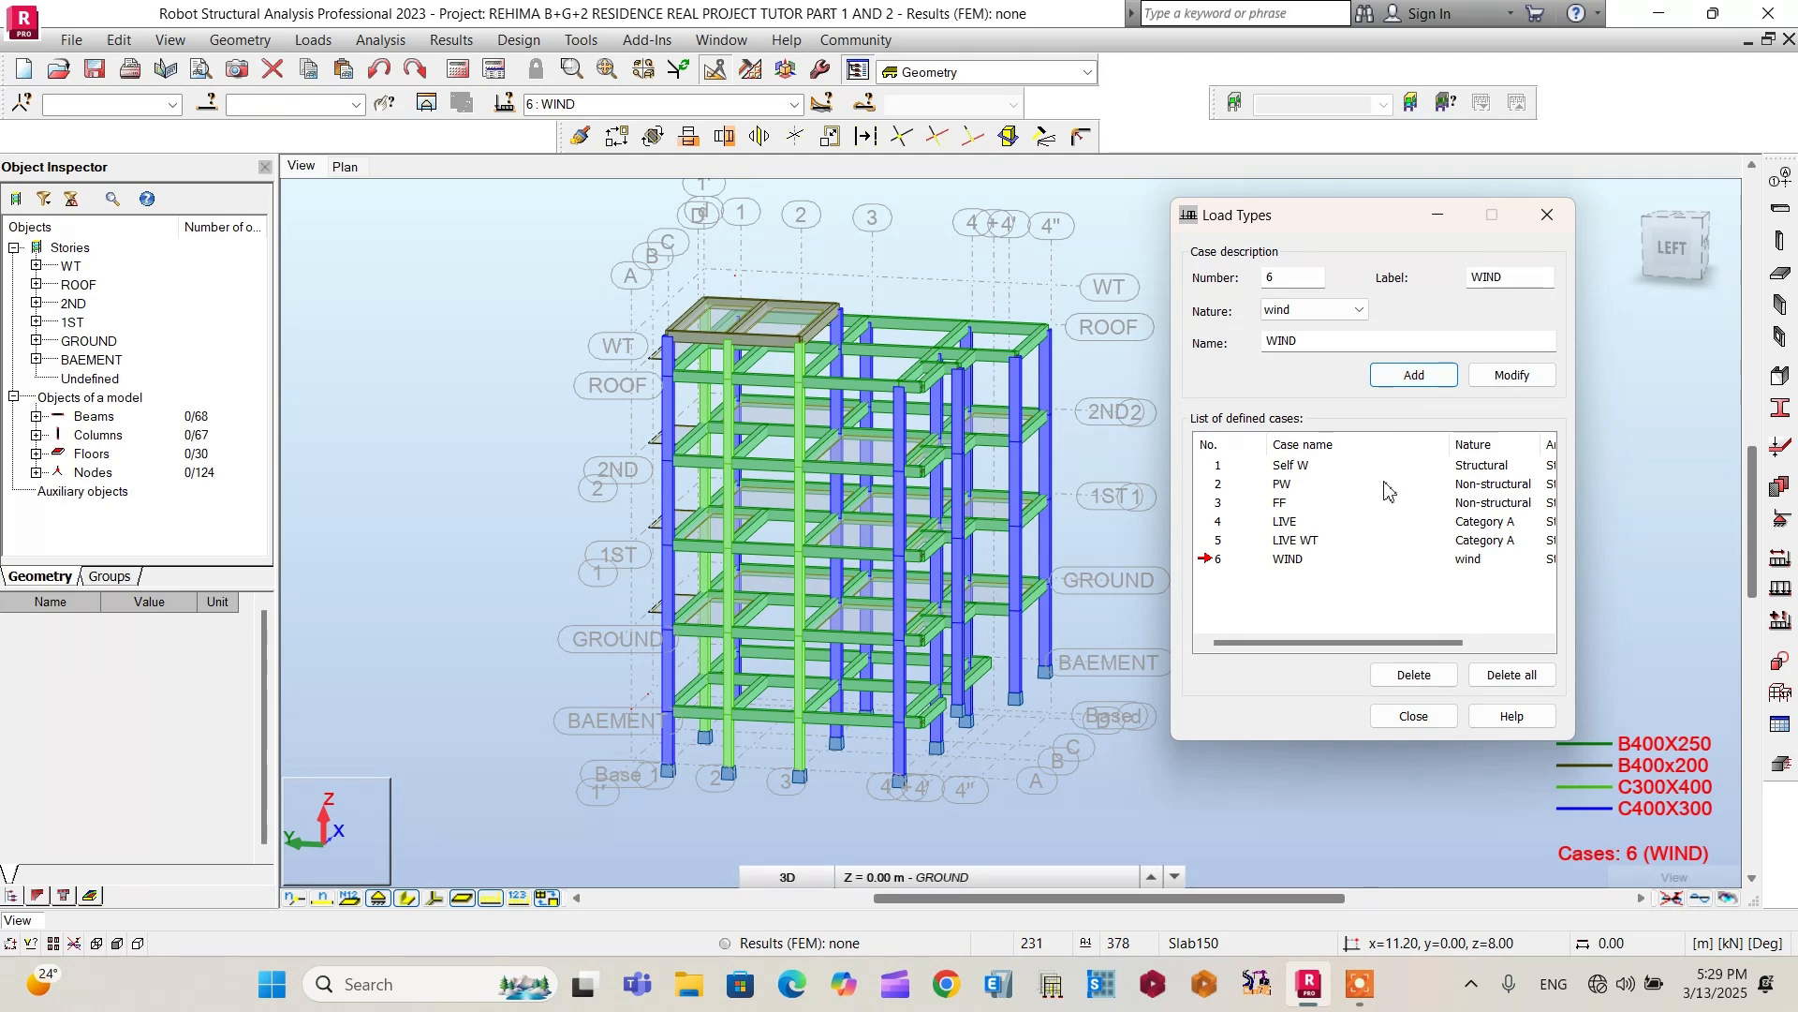
# Step: Set up load case 7 with seismic nature
pyautogui.moveTo(1287, 287); pyautogui.dragTo(1253, 277)
pyautogui.write('7')
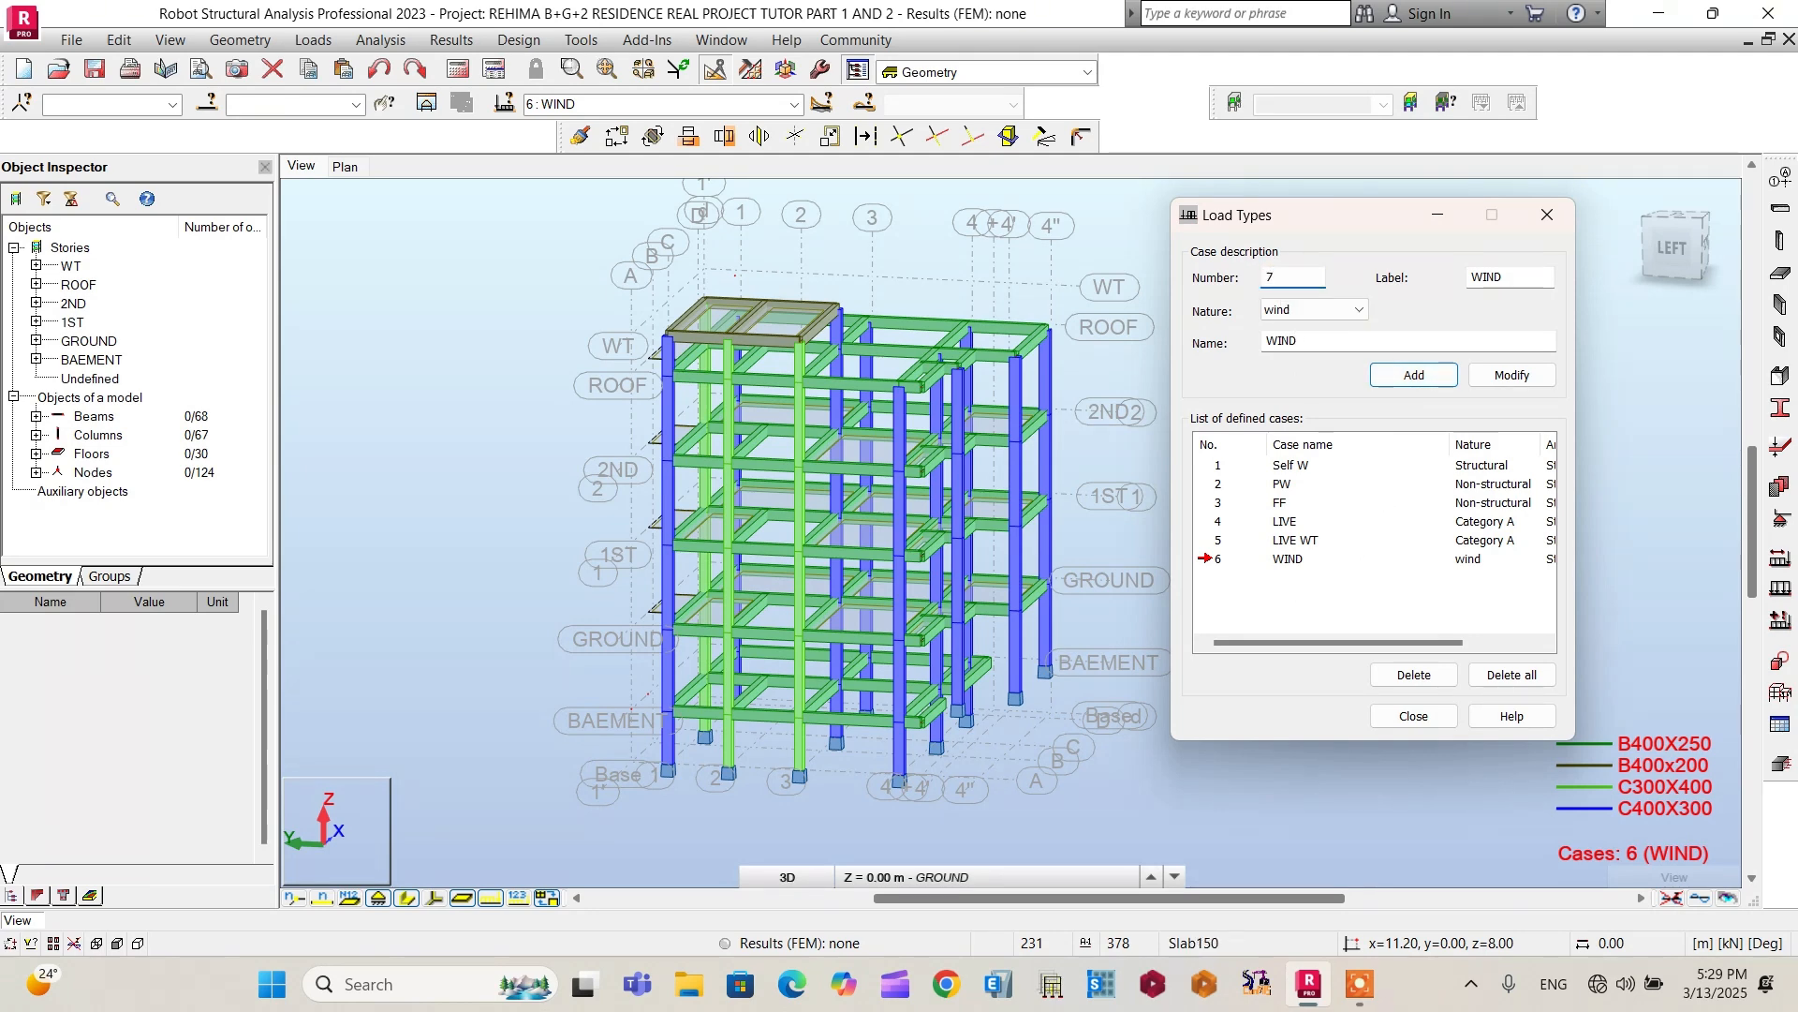
pyautogui.click(1330, 310)
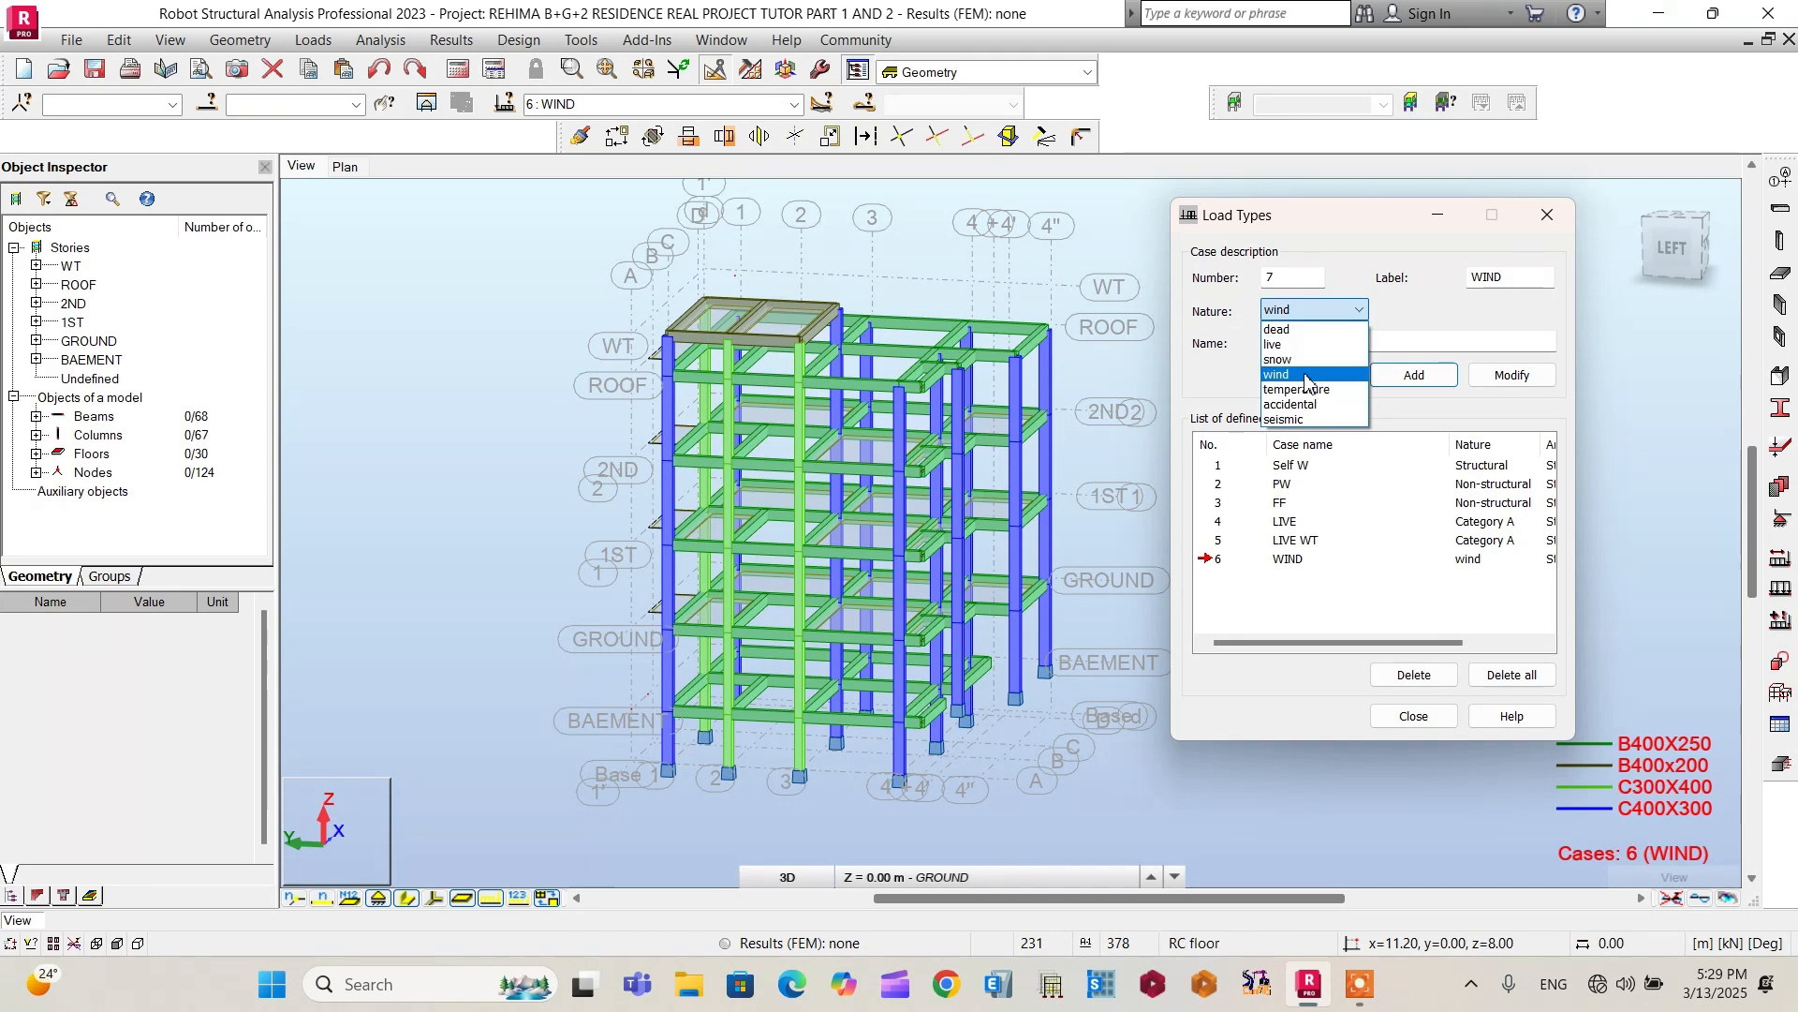
pyautogui.click(1299, 419)
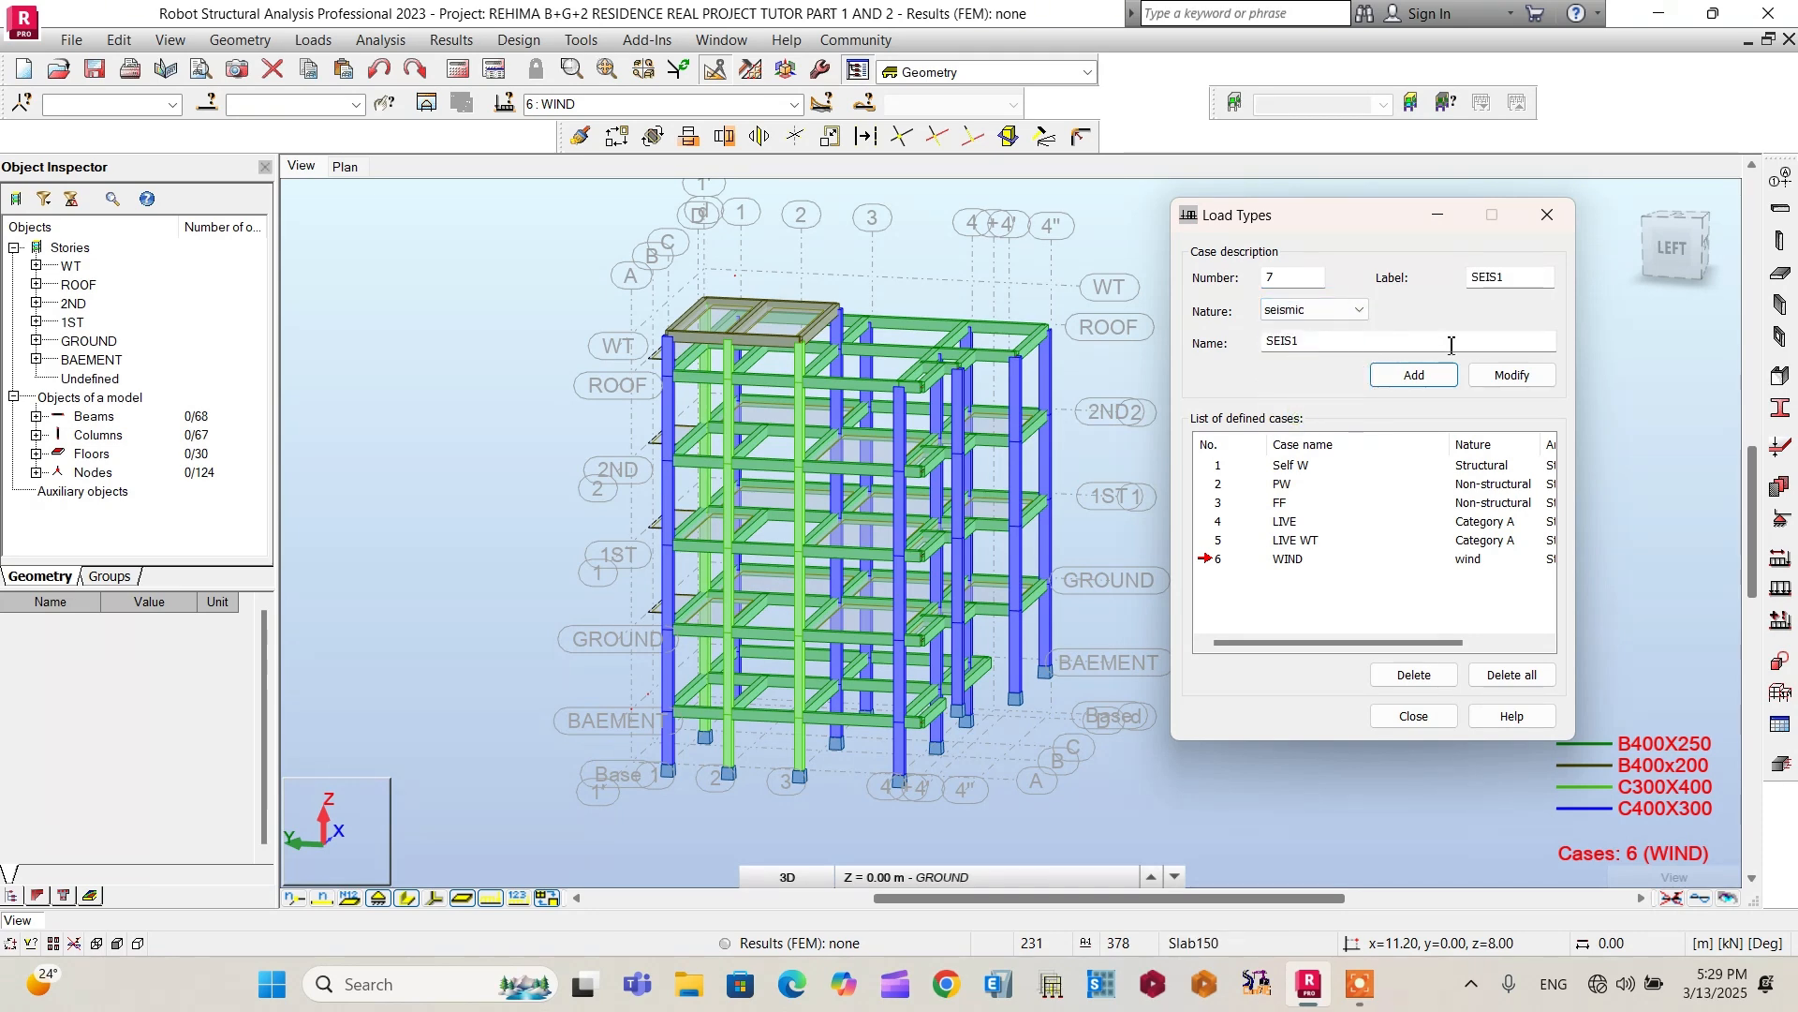
# Step: Name the seismic load case EQ, reuse that text as its label, and add it to finish the load types
pyautogui.moveTo(1302, 344); pyautogui.dragTo(1267, 344)
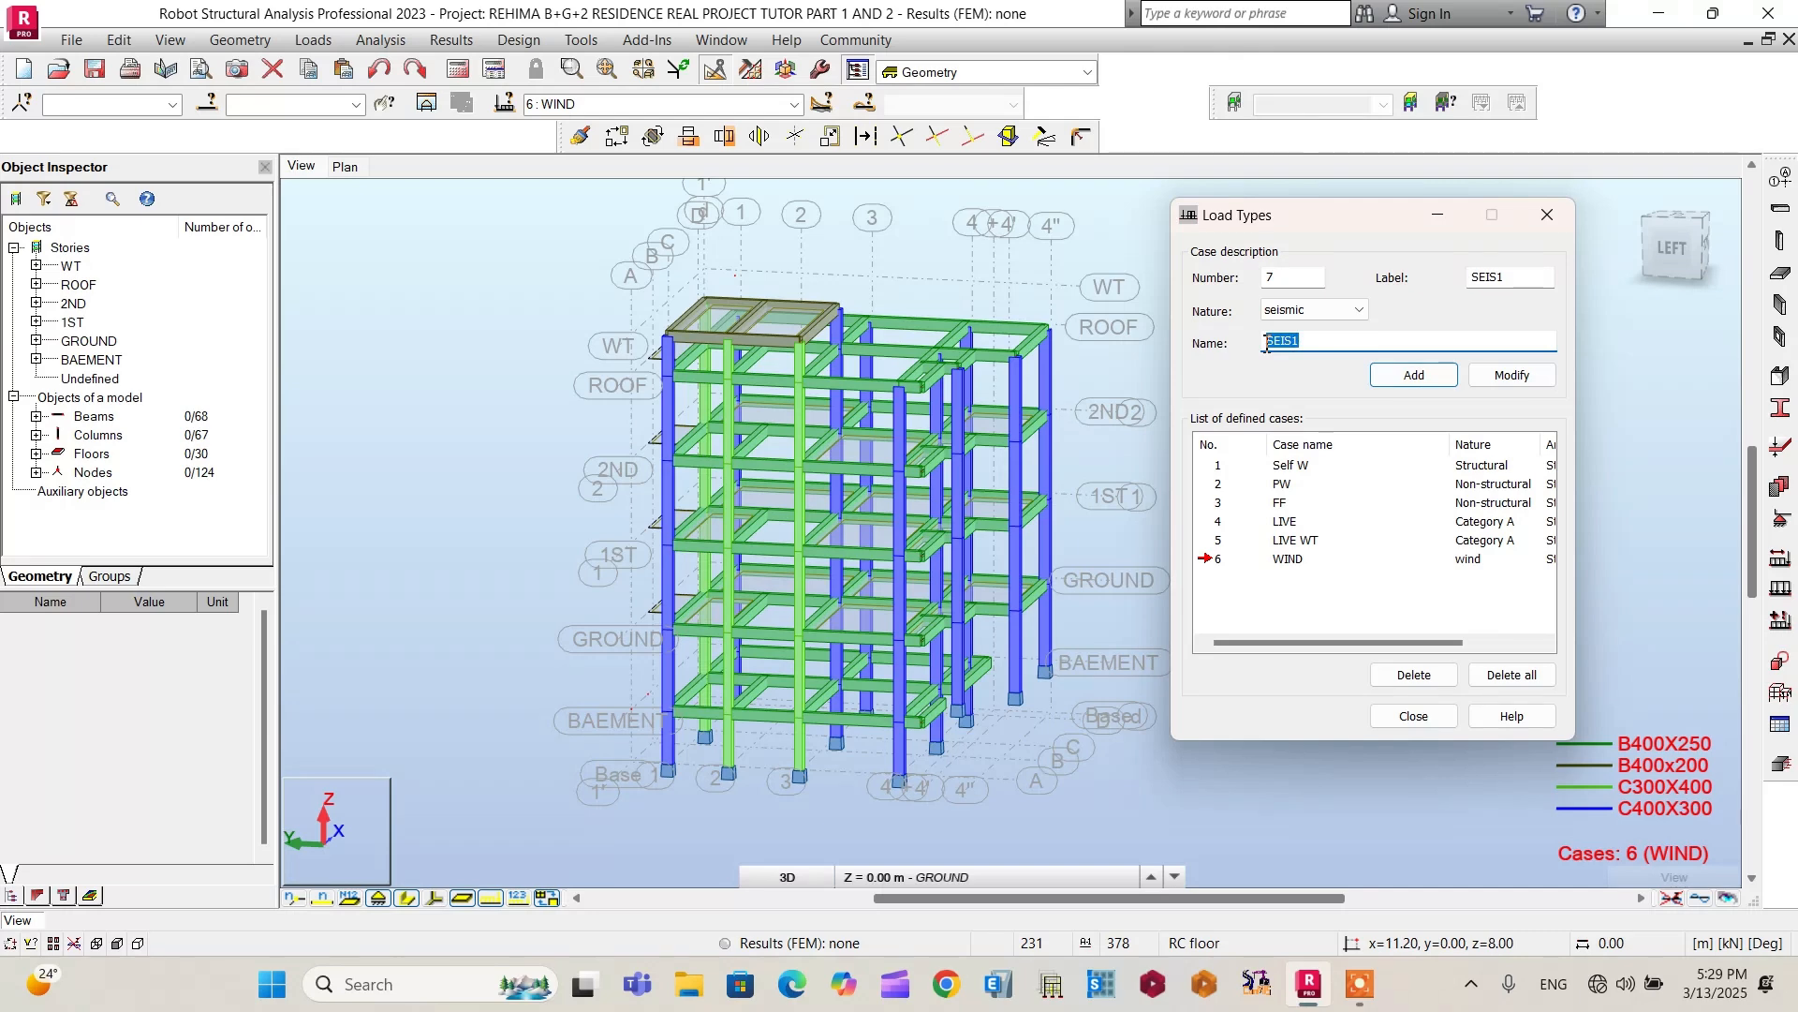
pyautogui.write('EQ')
pyautogui.doubleClick(1273, 342)
pyautogui.rightClick(1273, 344)
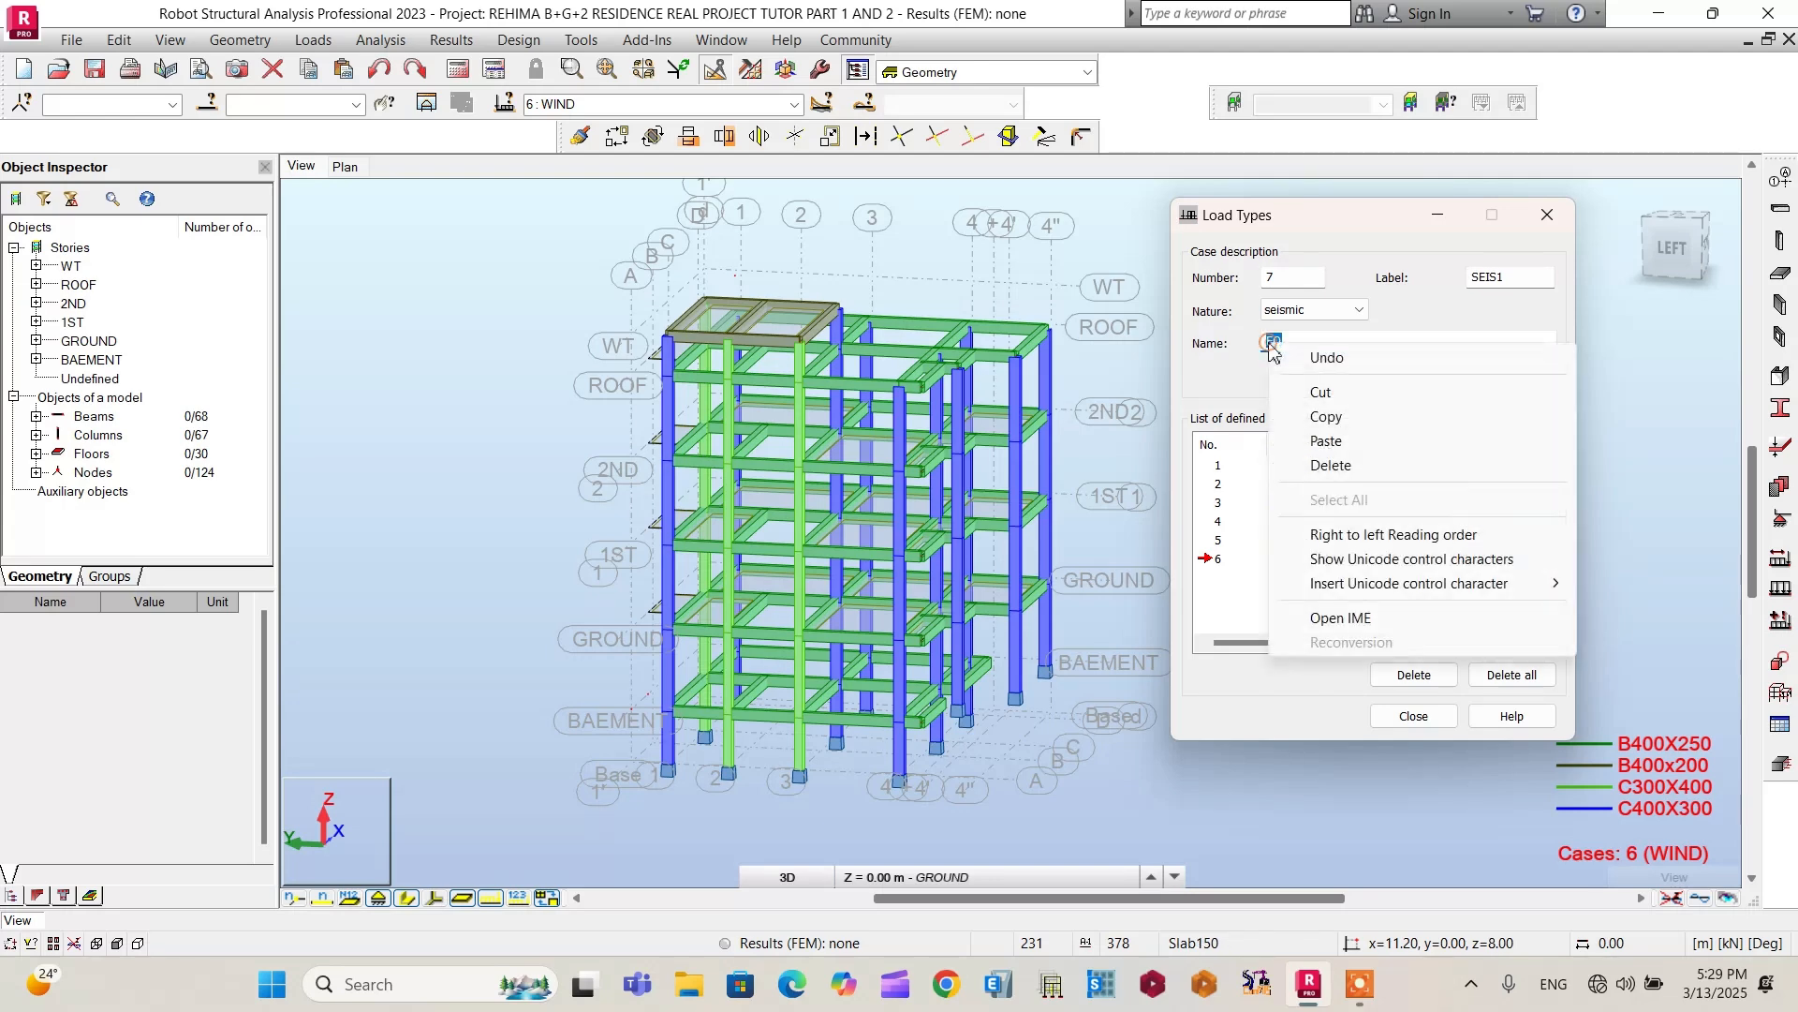
pyautogui.click(1311, 426)
pyautogui.doubleClick(1493, 276)
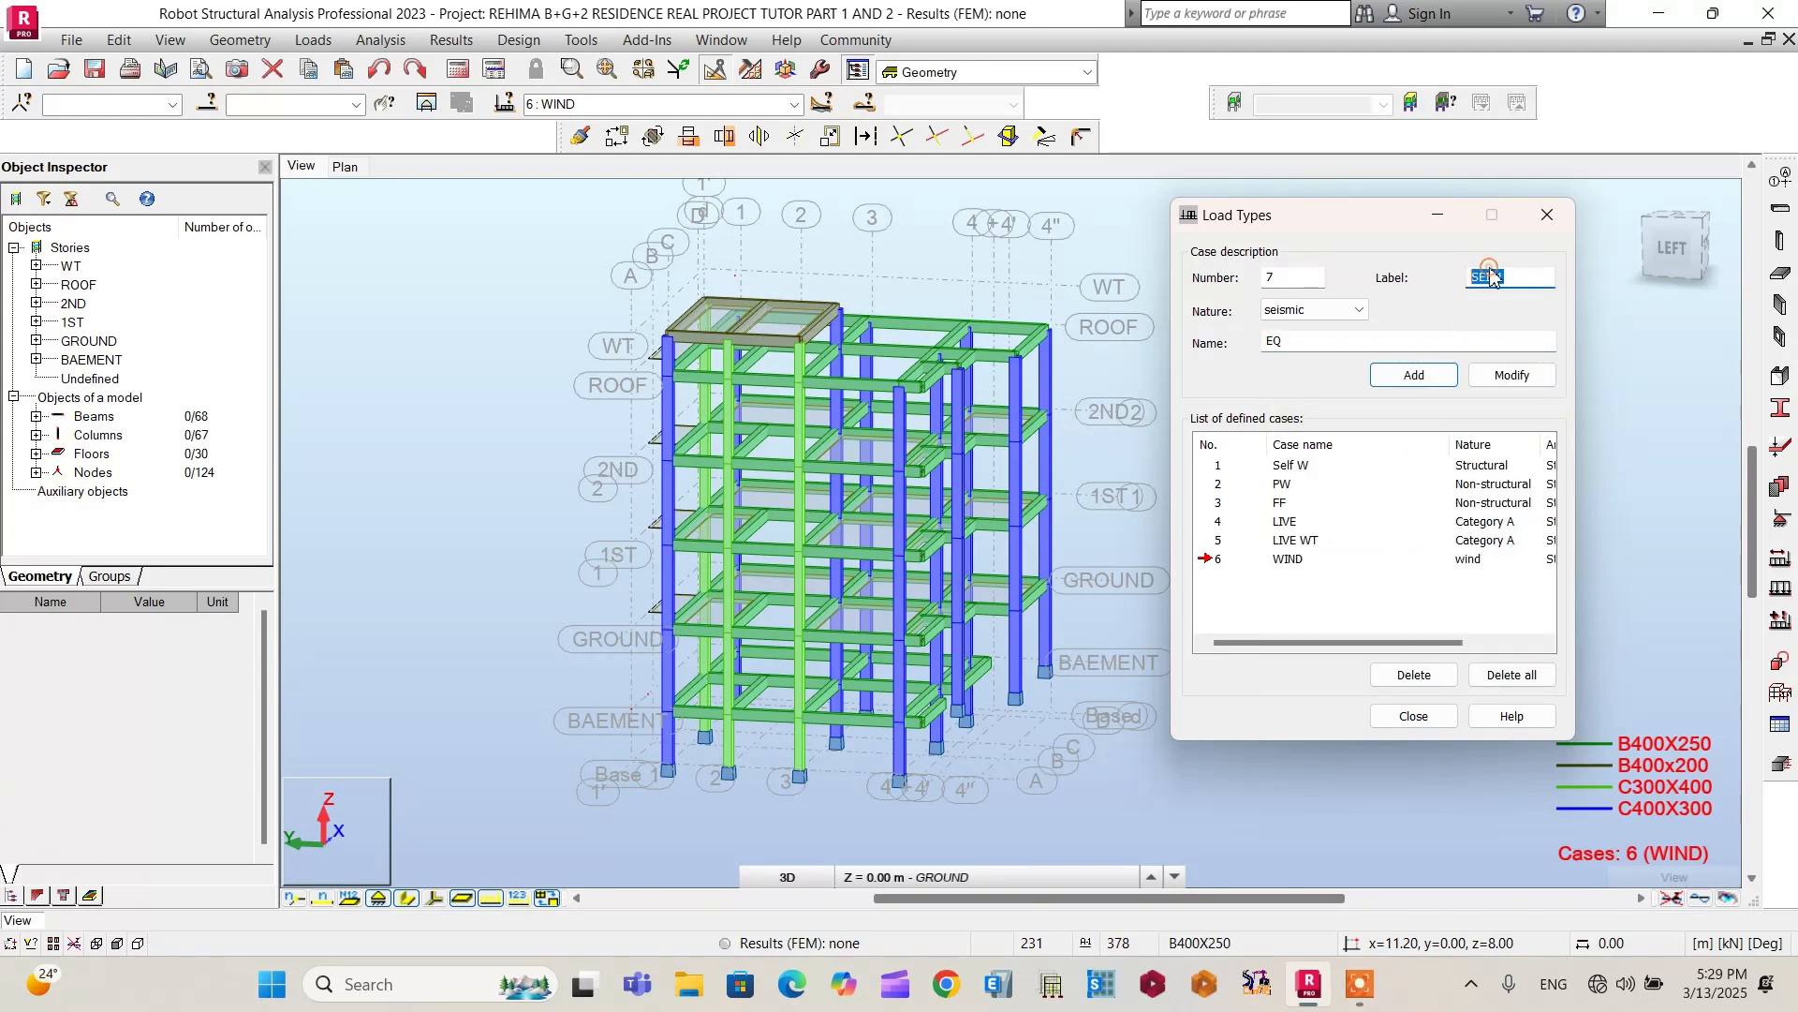
pyautogui.rightClick(1492, 276)
pyautogui.click(1544, 375)
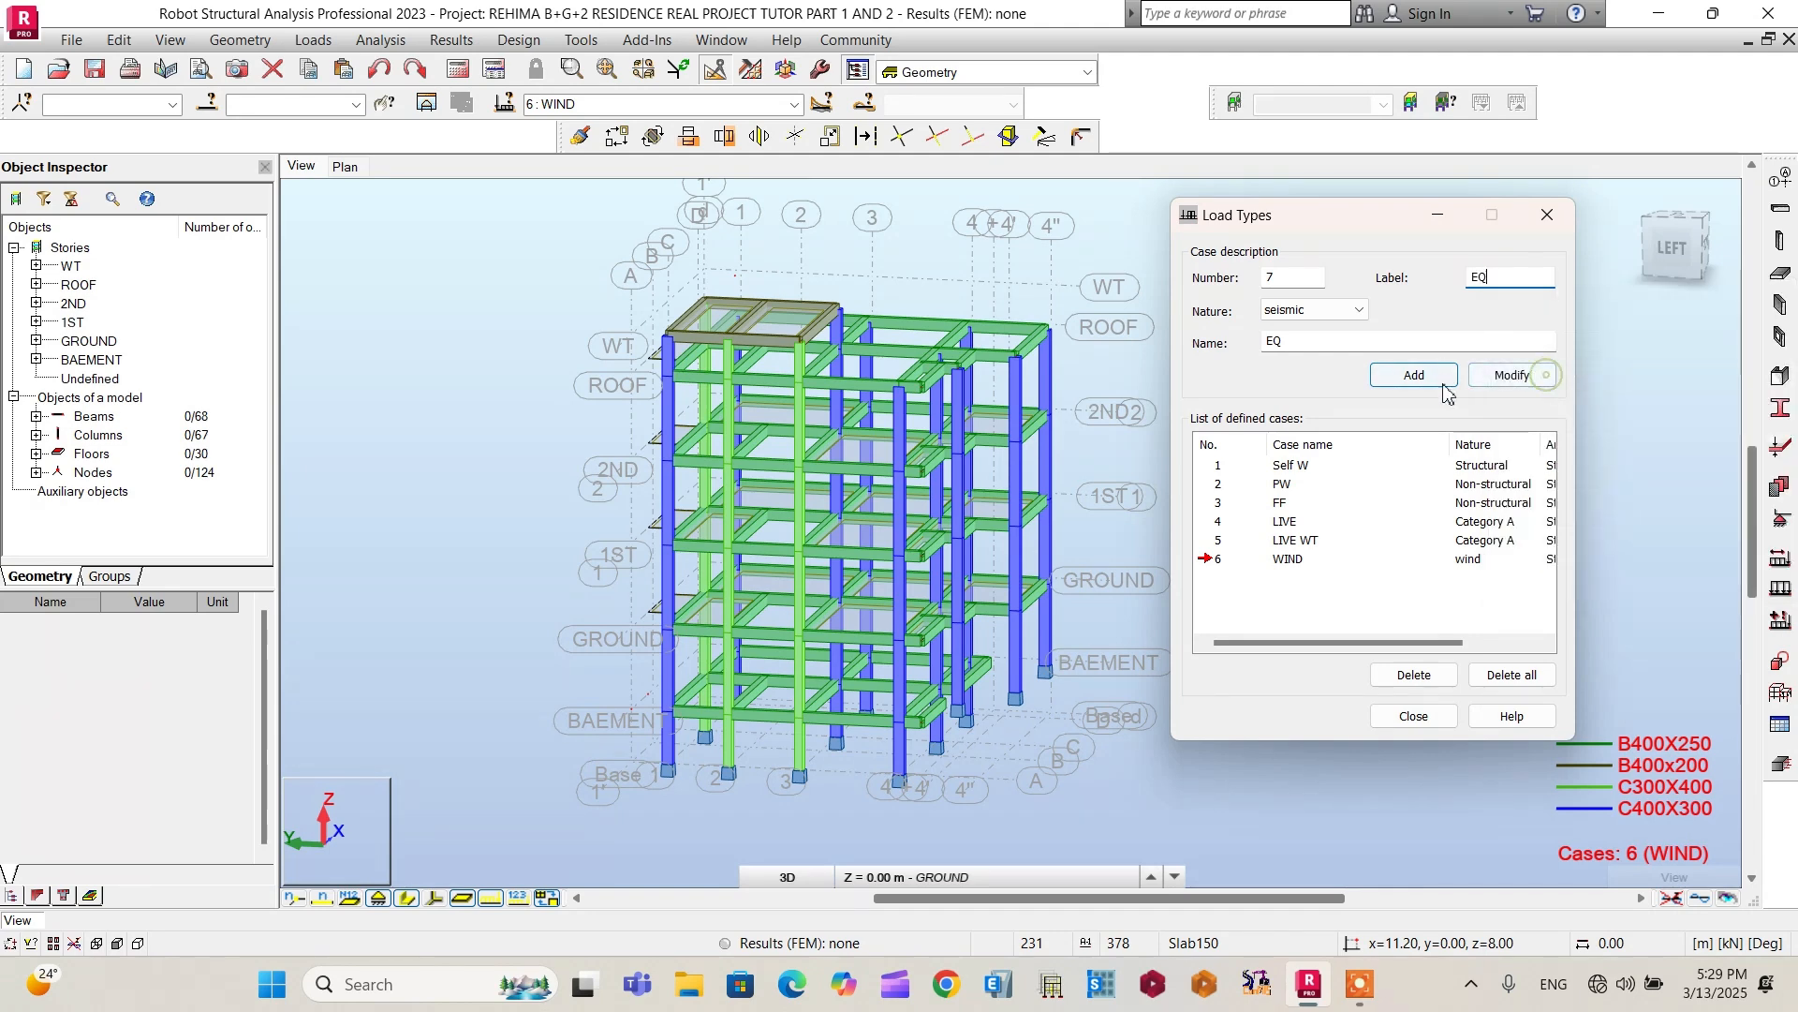
pyautogui.click(1425, 384)
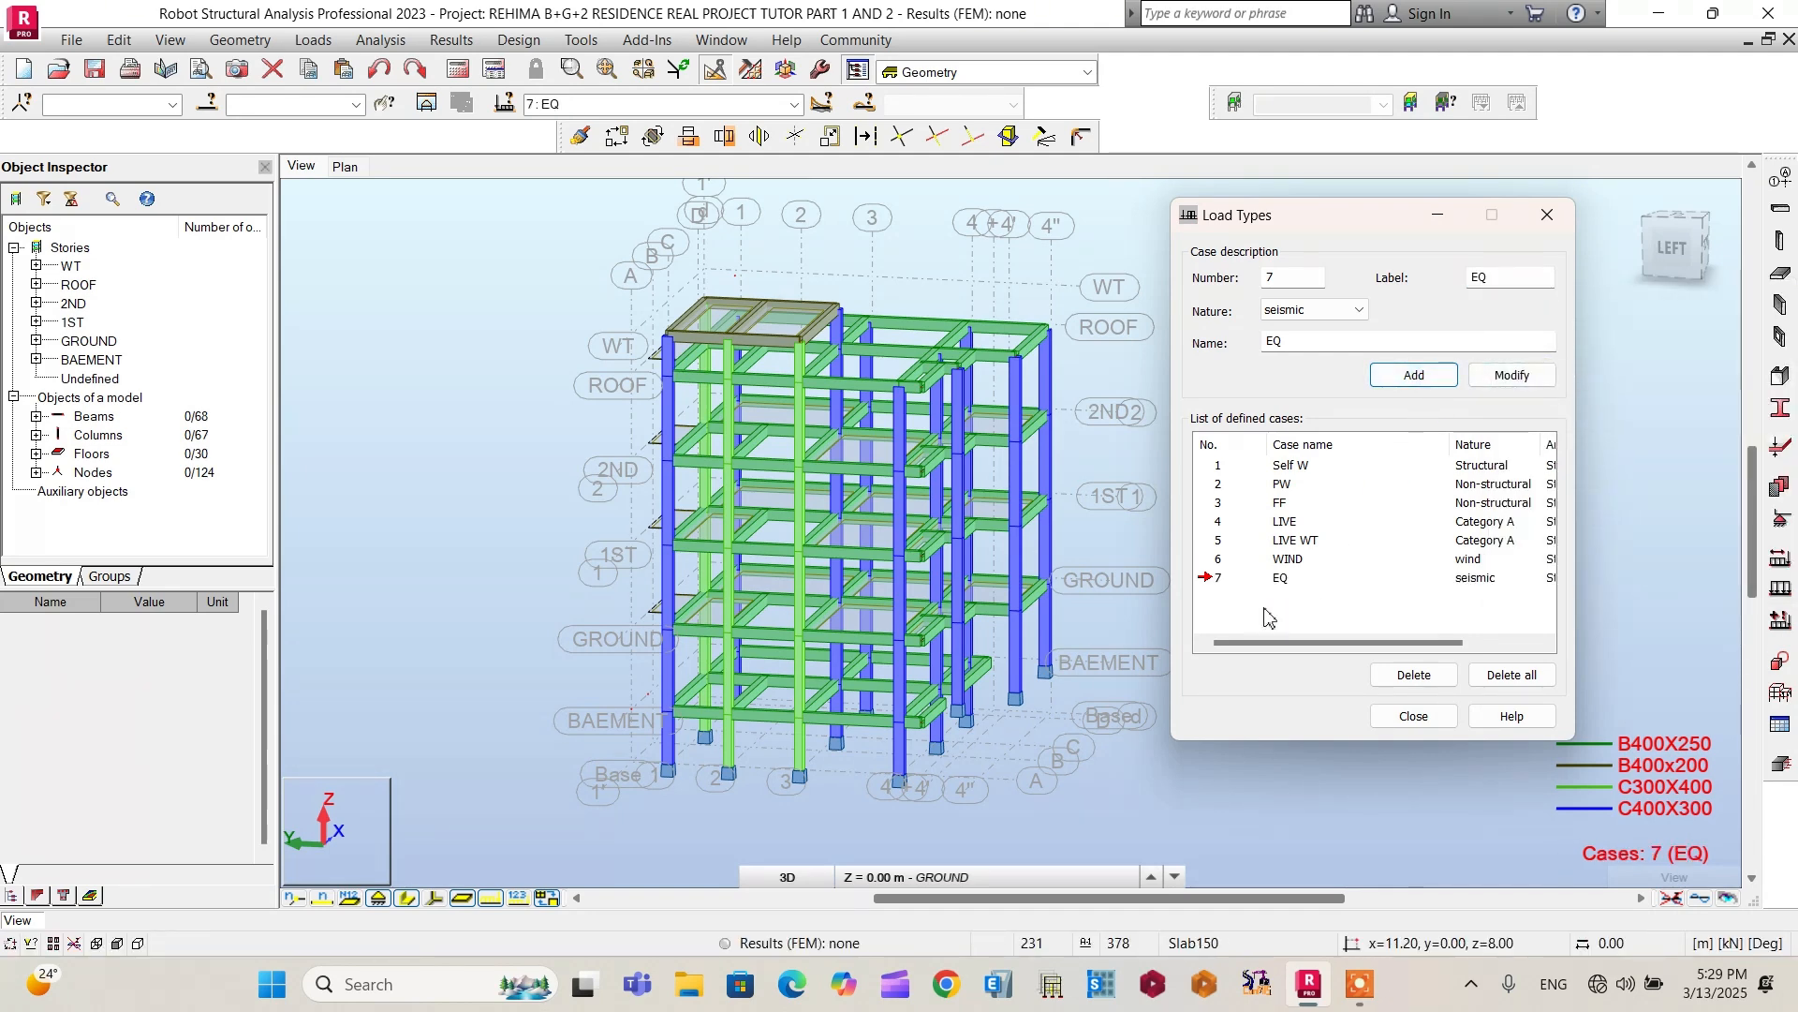
pyautogui.click(1414, 720)
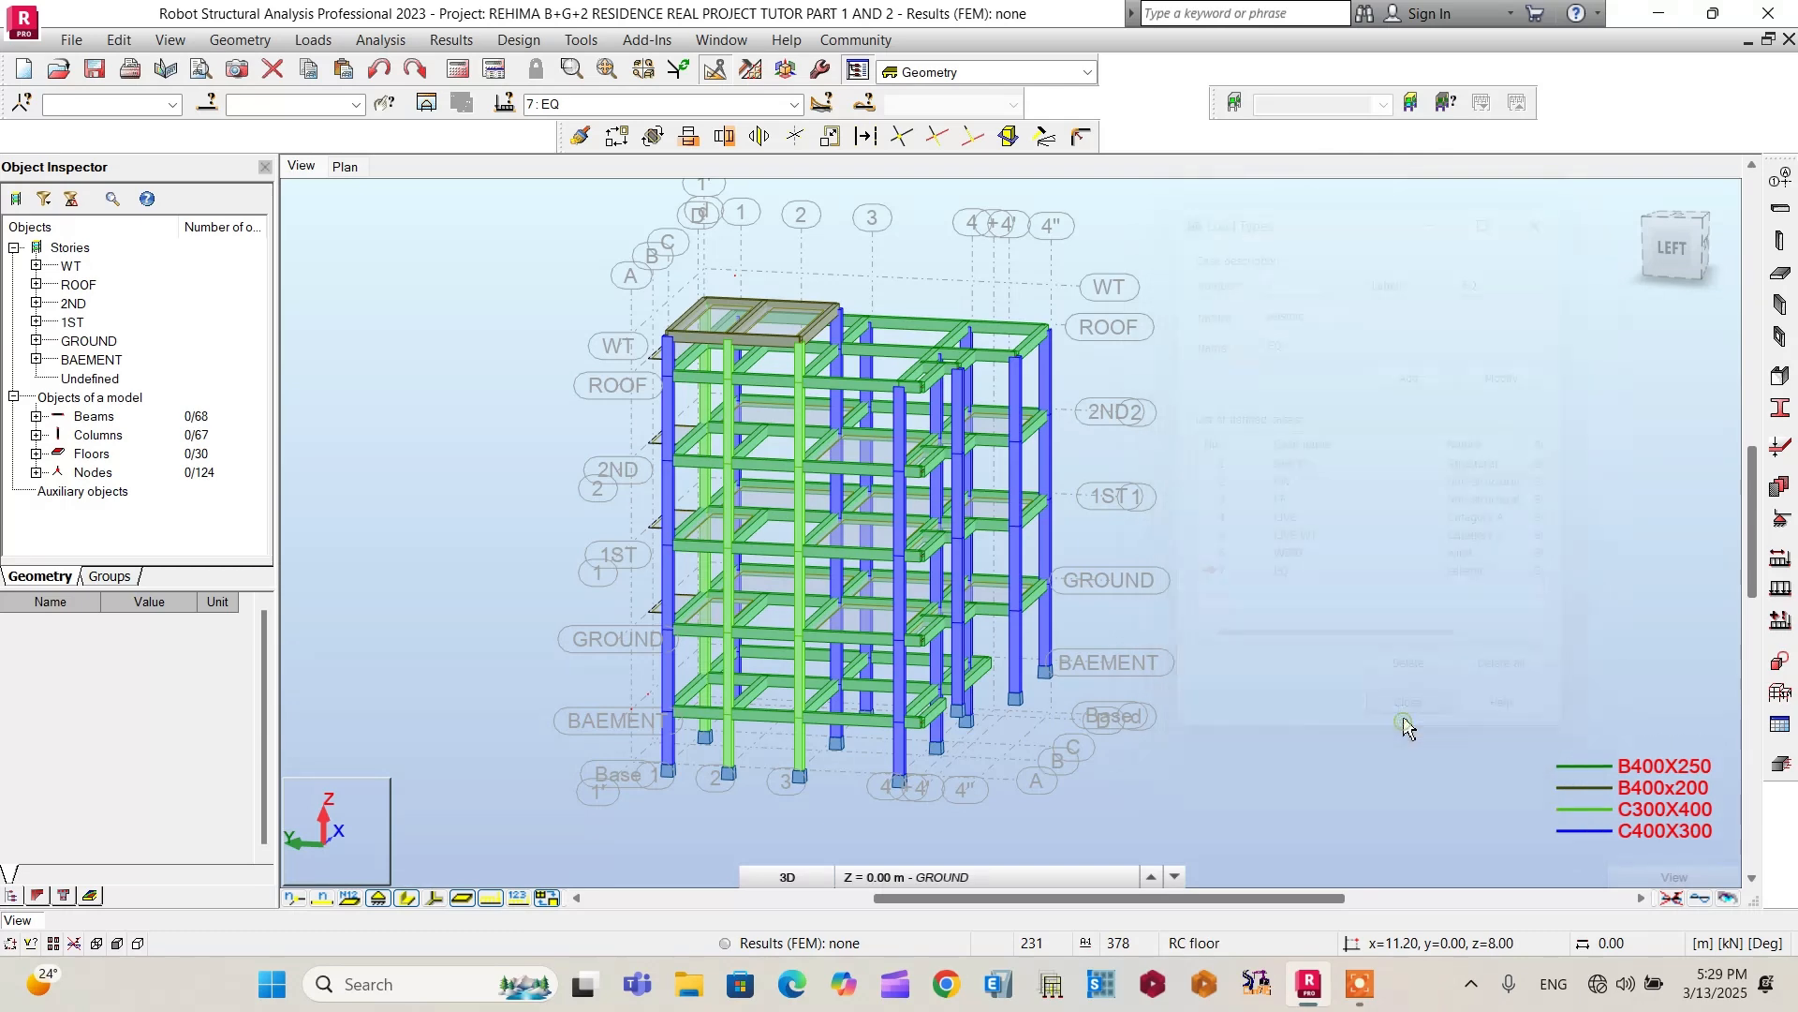
# Step: Review the load table to check the loads assigned to the structure
pyautogui.click(314, 40)
pyautogui.click(374, 172)
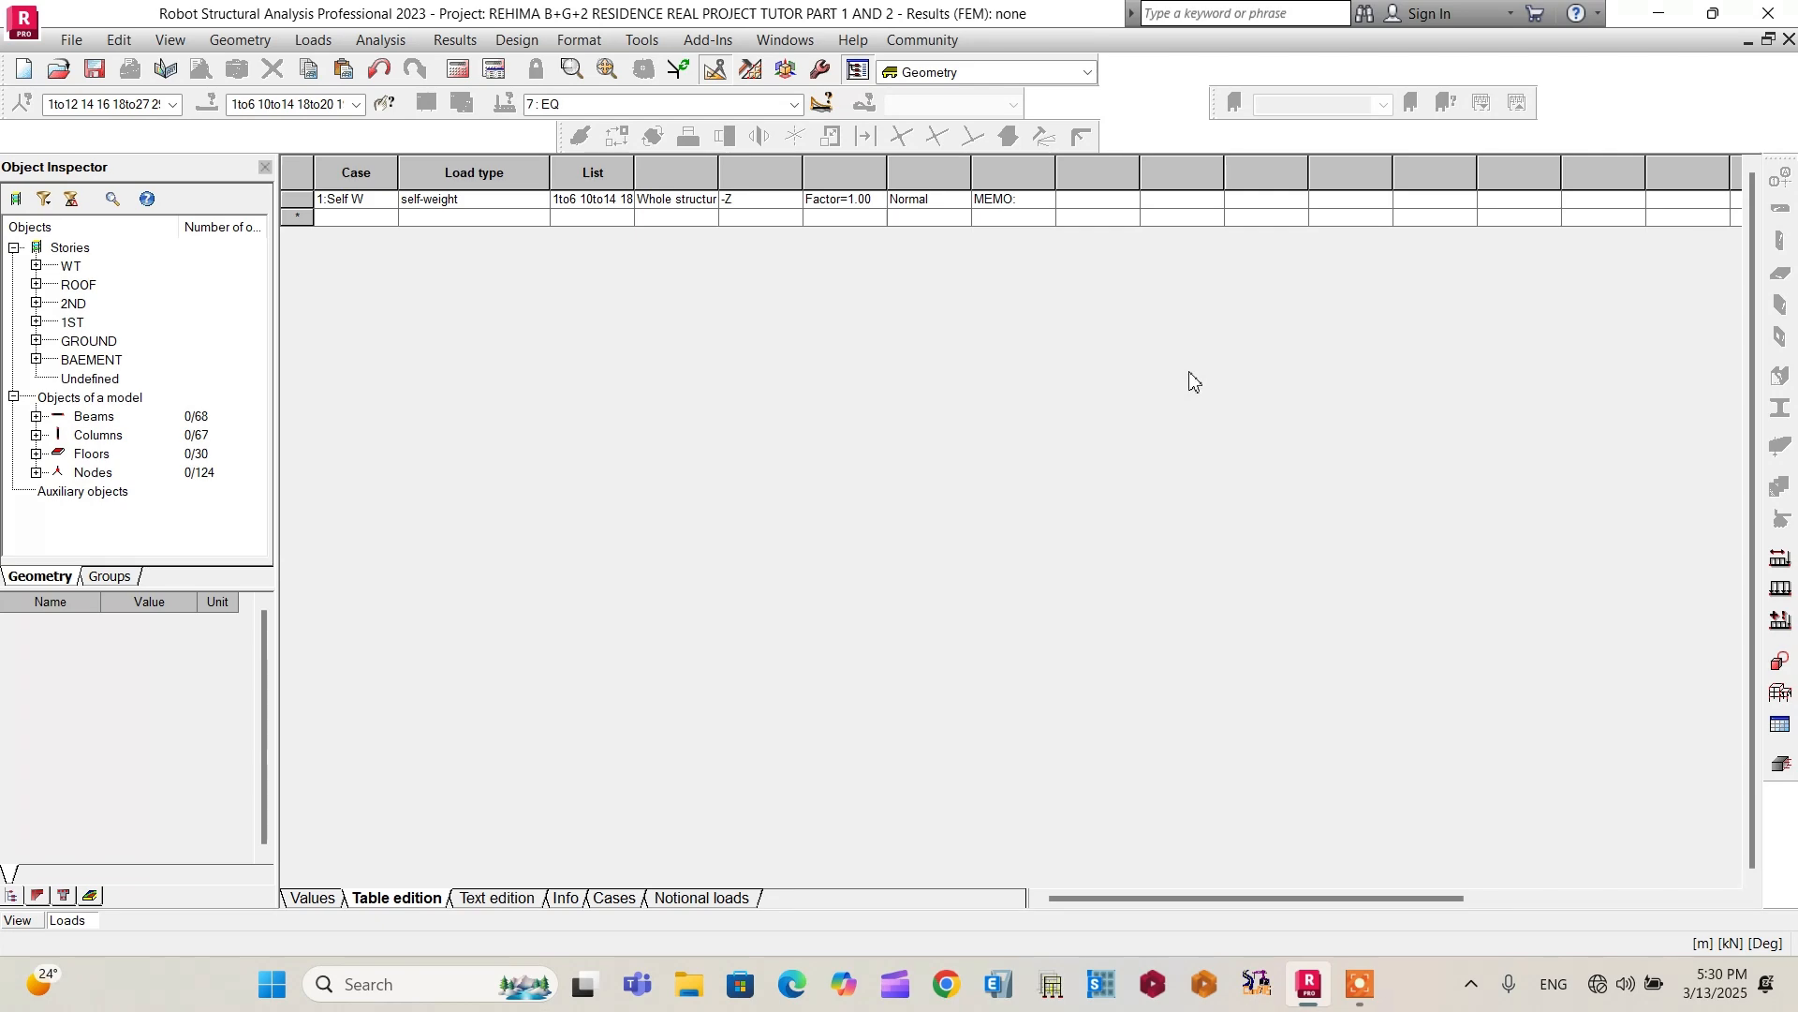
pyautogui.click(1789, 39)
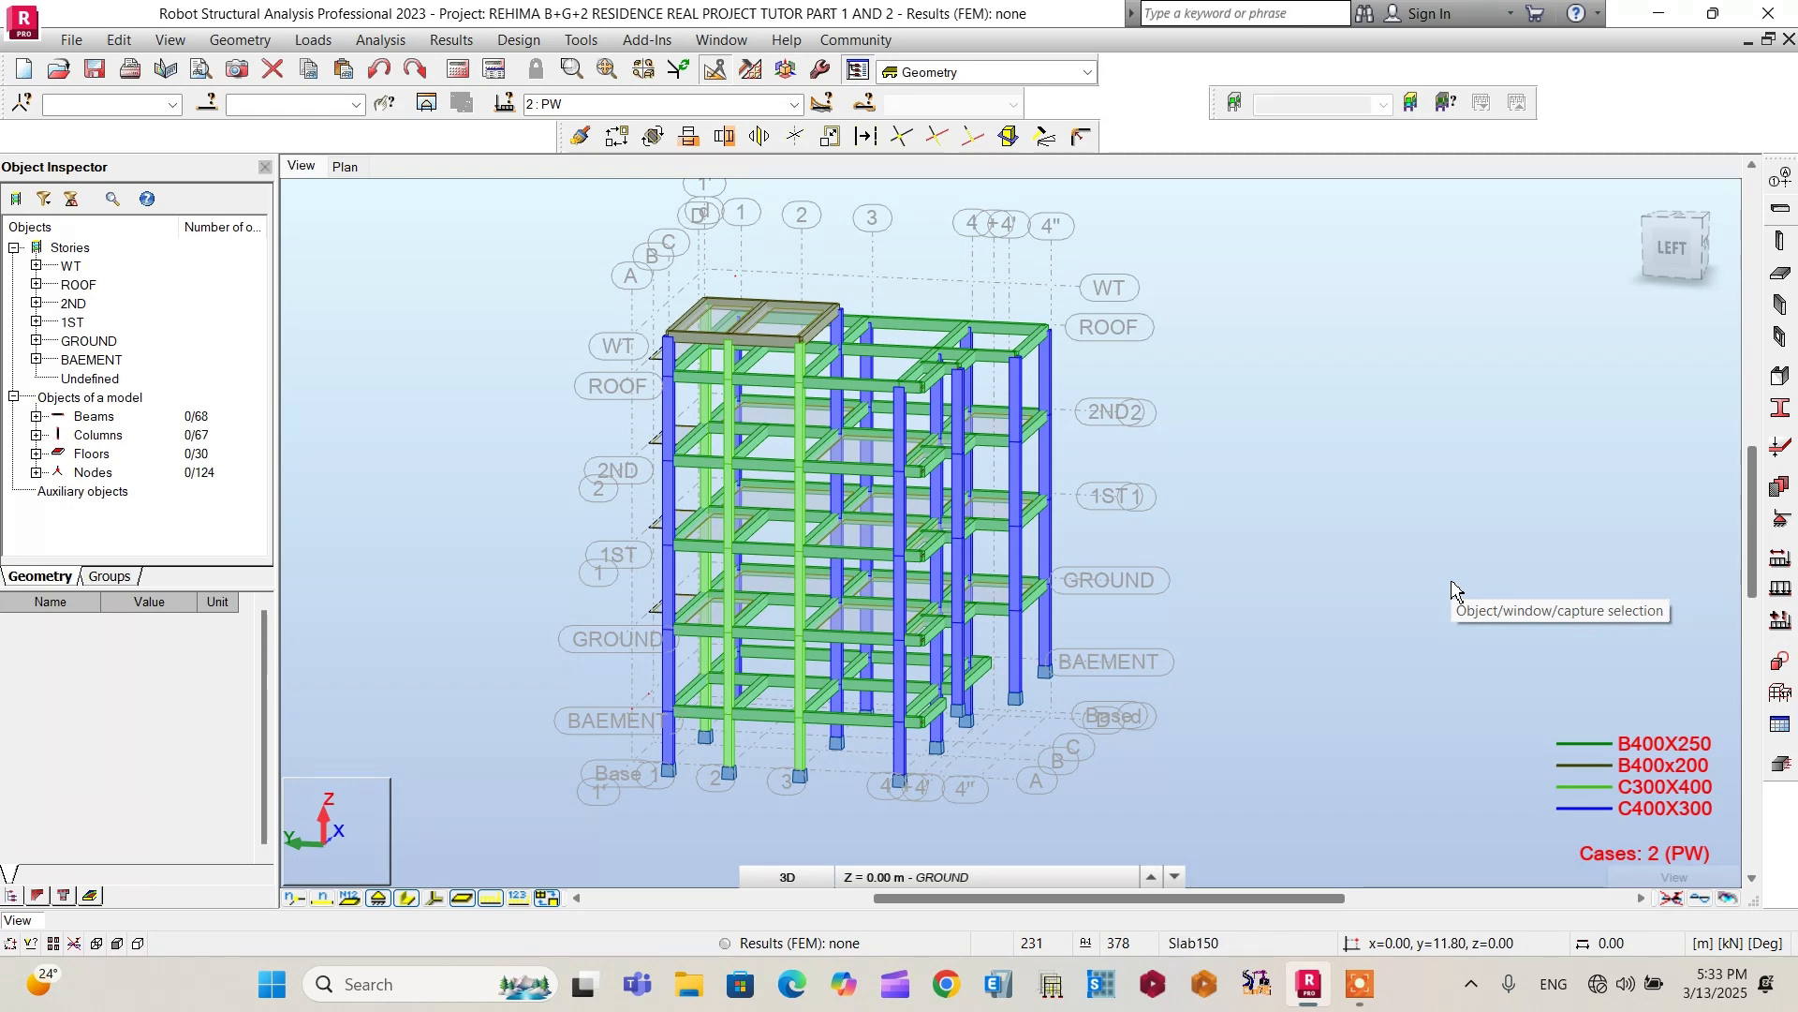
# Step: Define a uniform member load of -12.00 kN/m in global Z for load case 2 PW
pyautogui.click(792, 103)
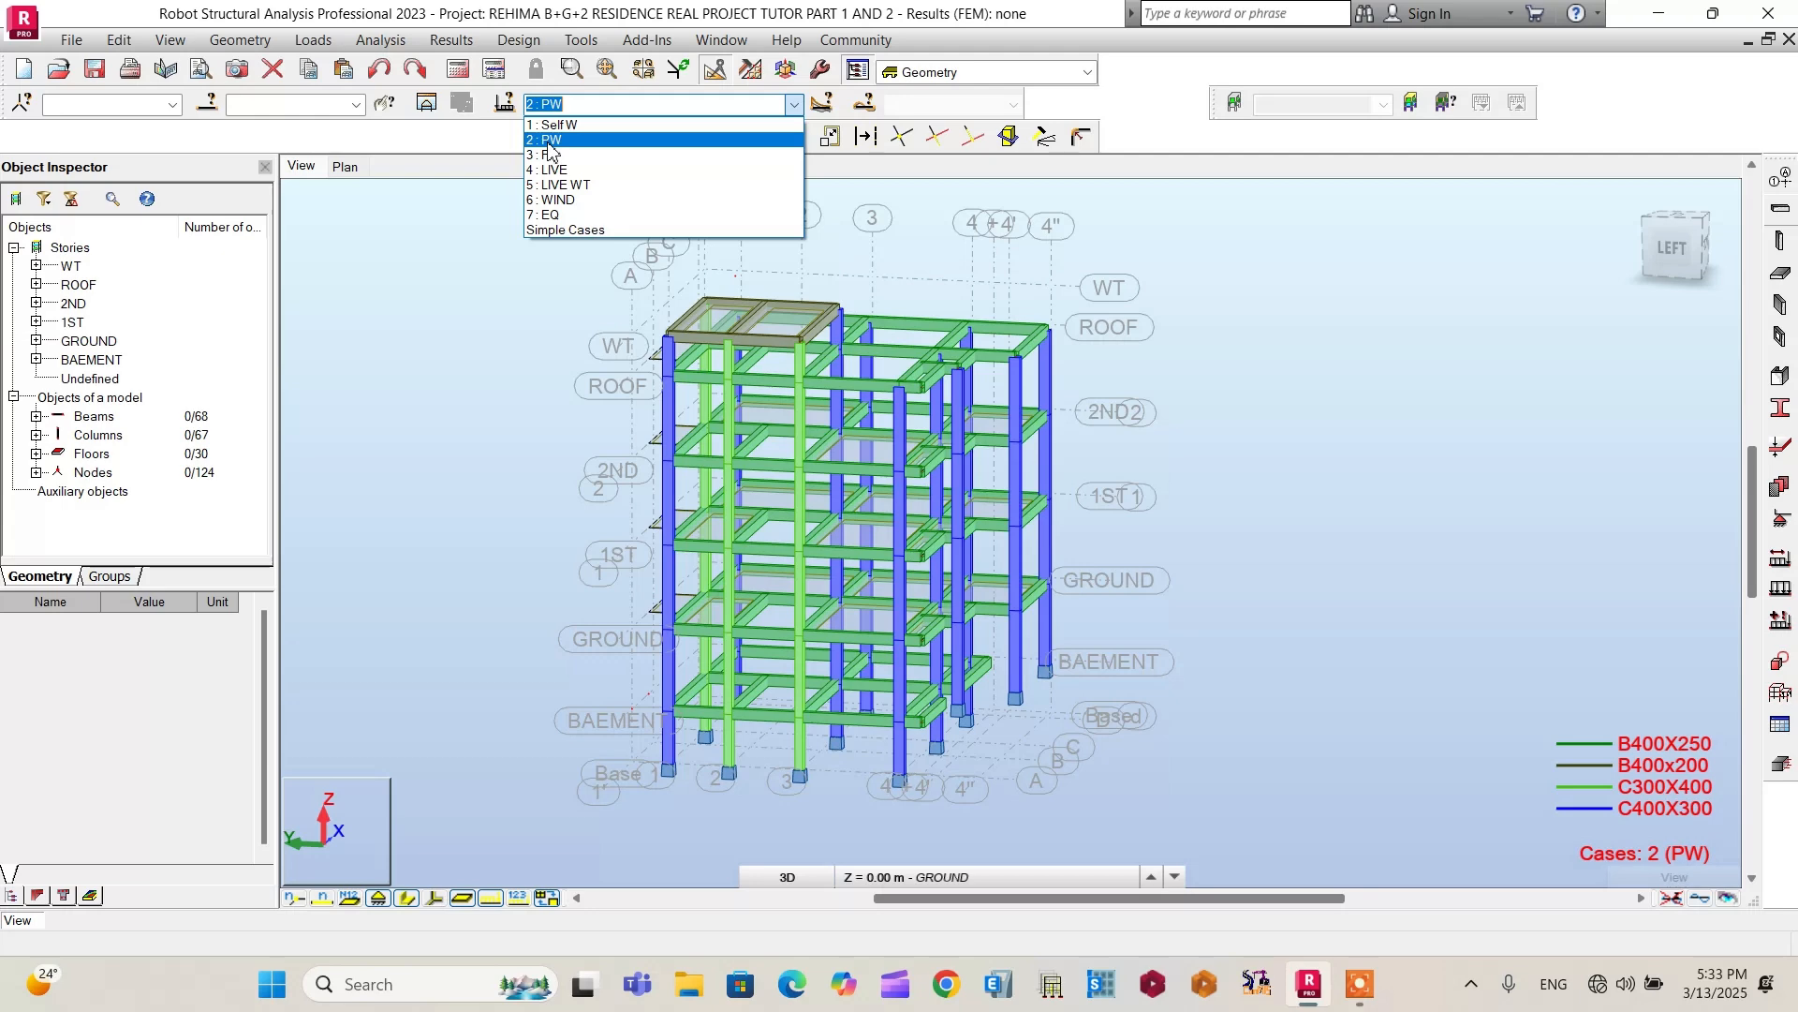
pyautogui.click(560, 140)
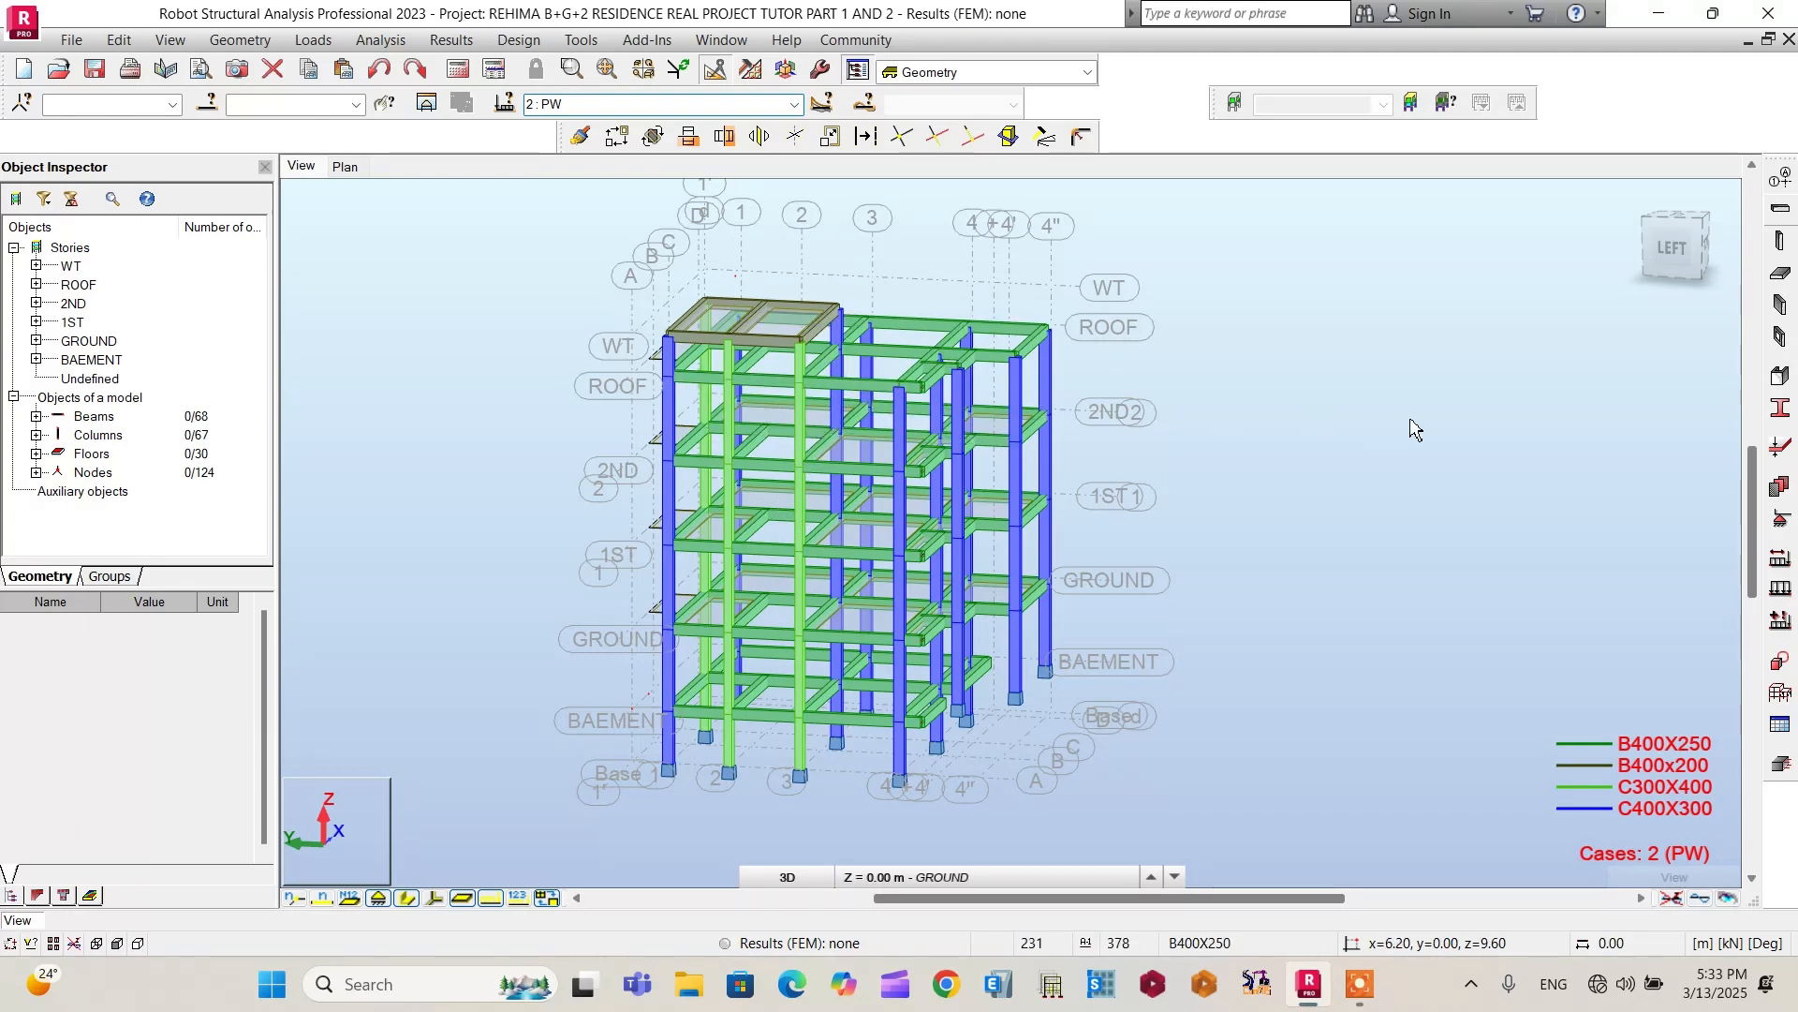
pyautogui.click(1780, 588)
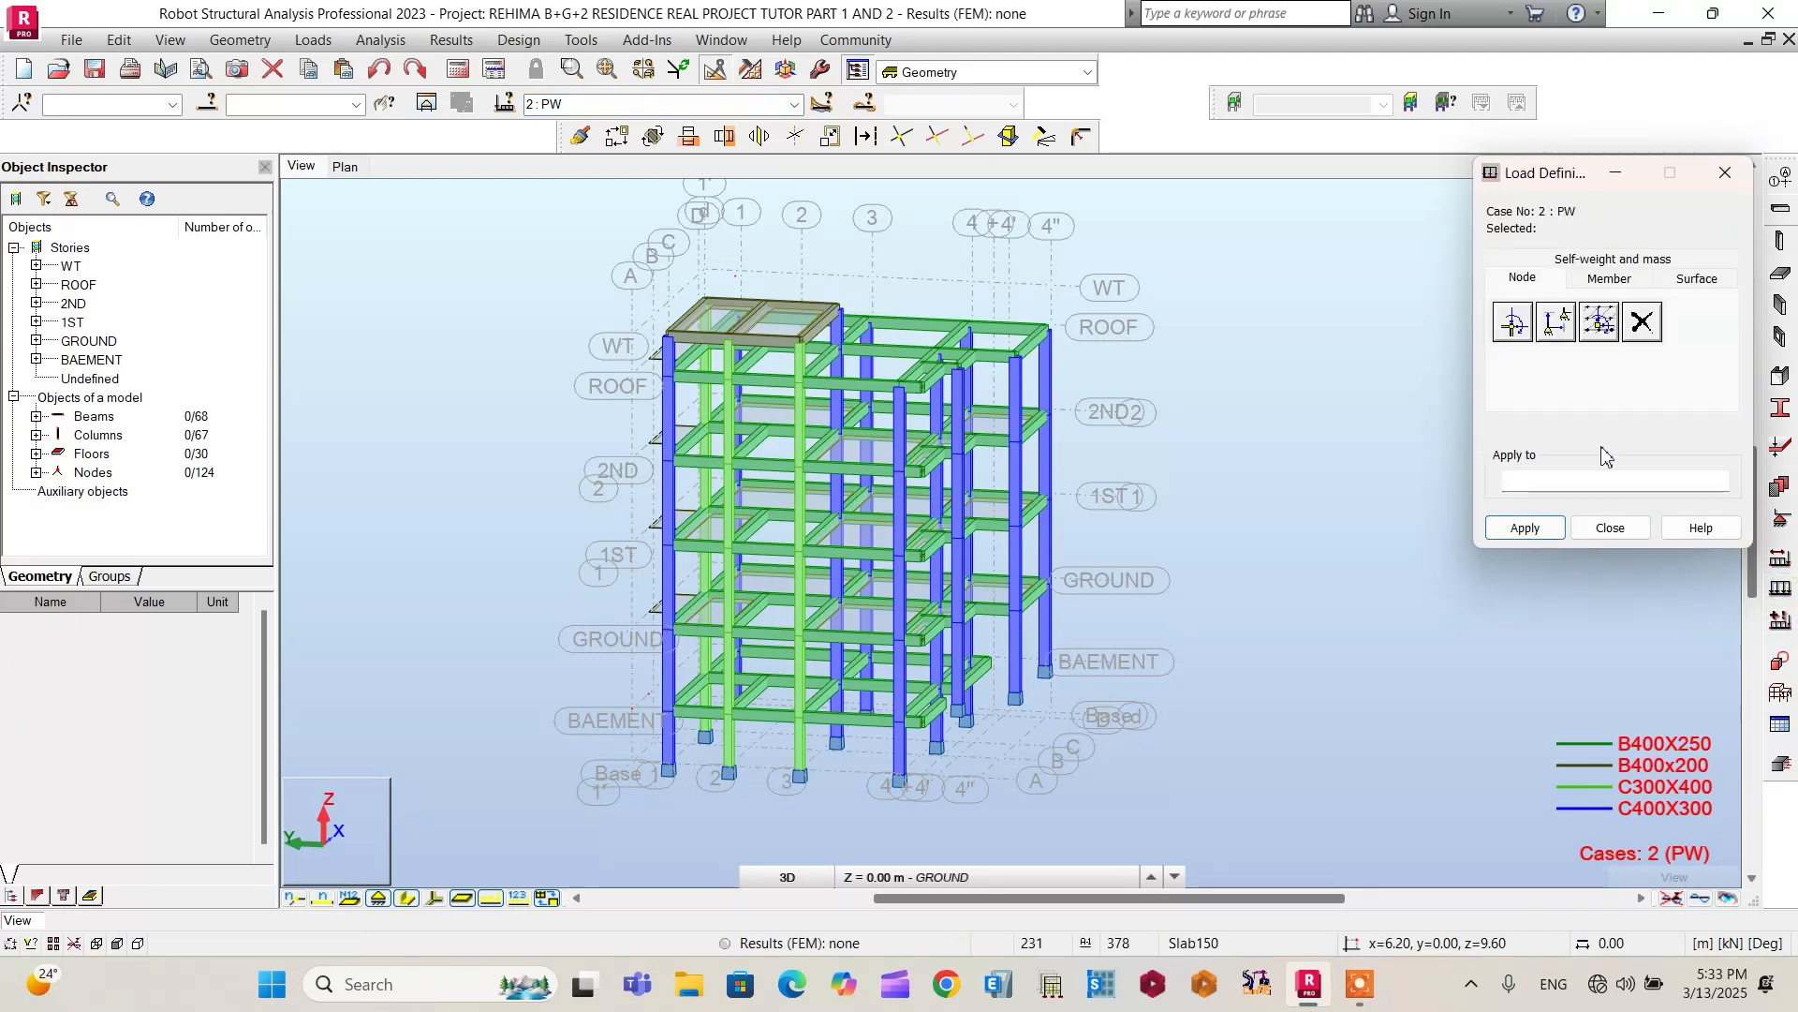
pyautogui.click(1612, 279)
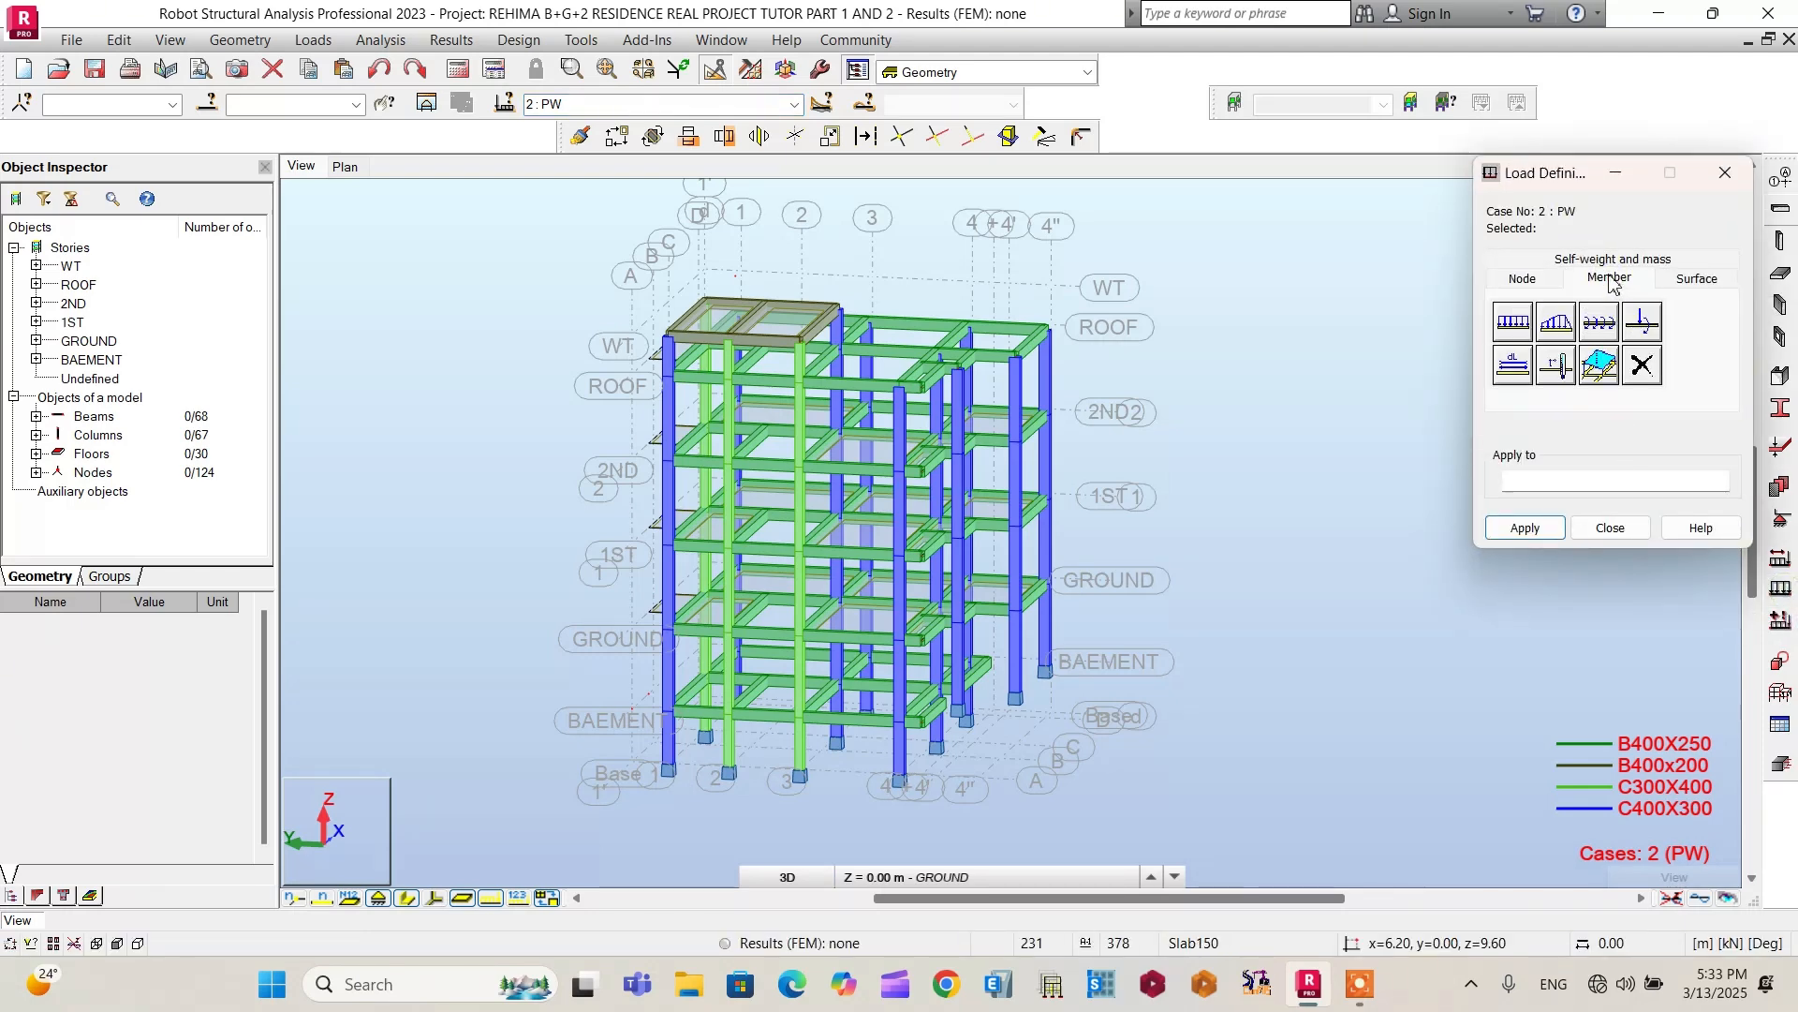
pyautogui.click(1513, 326)
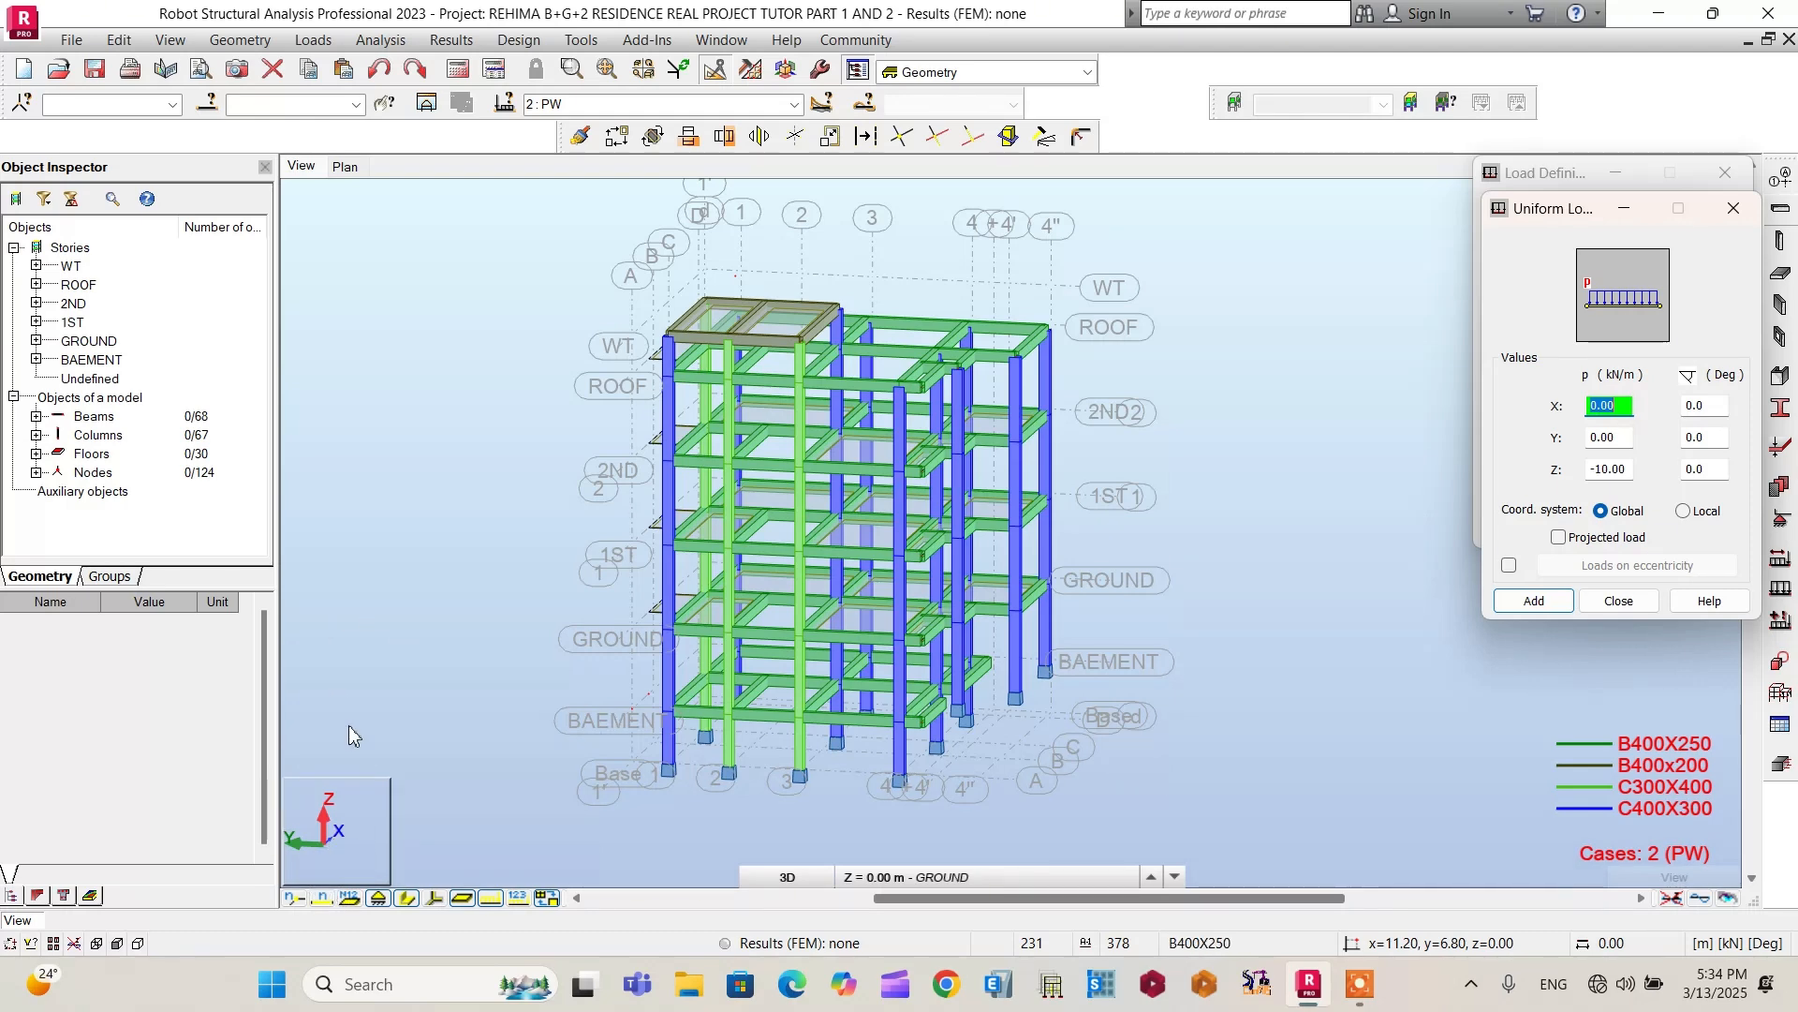
pyautogui.click(1611, 473)
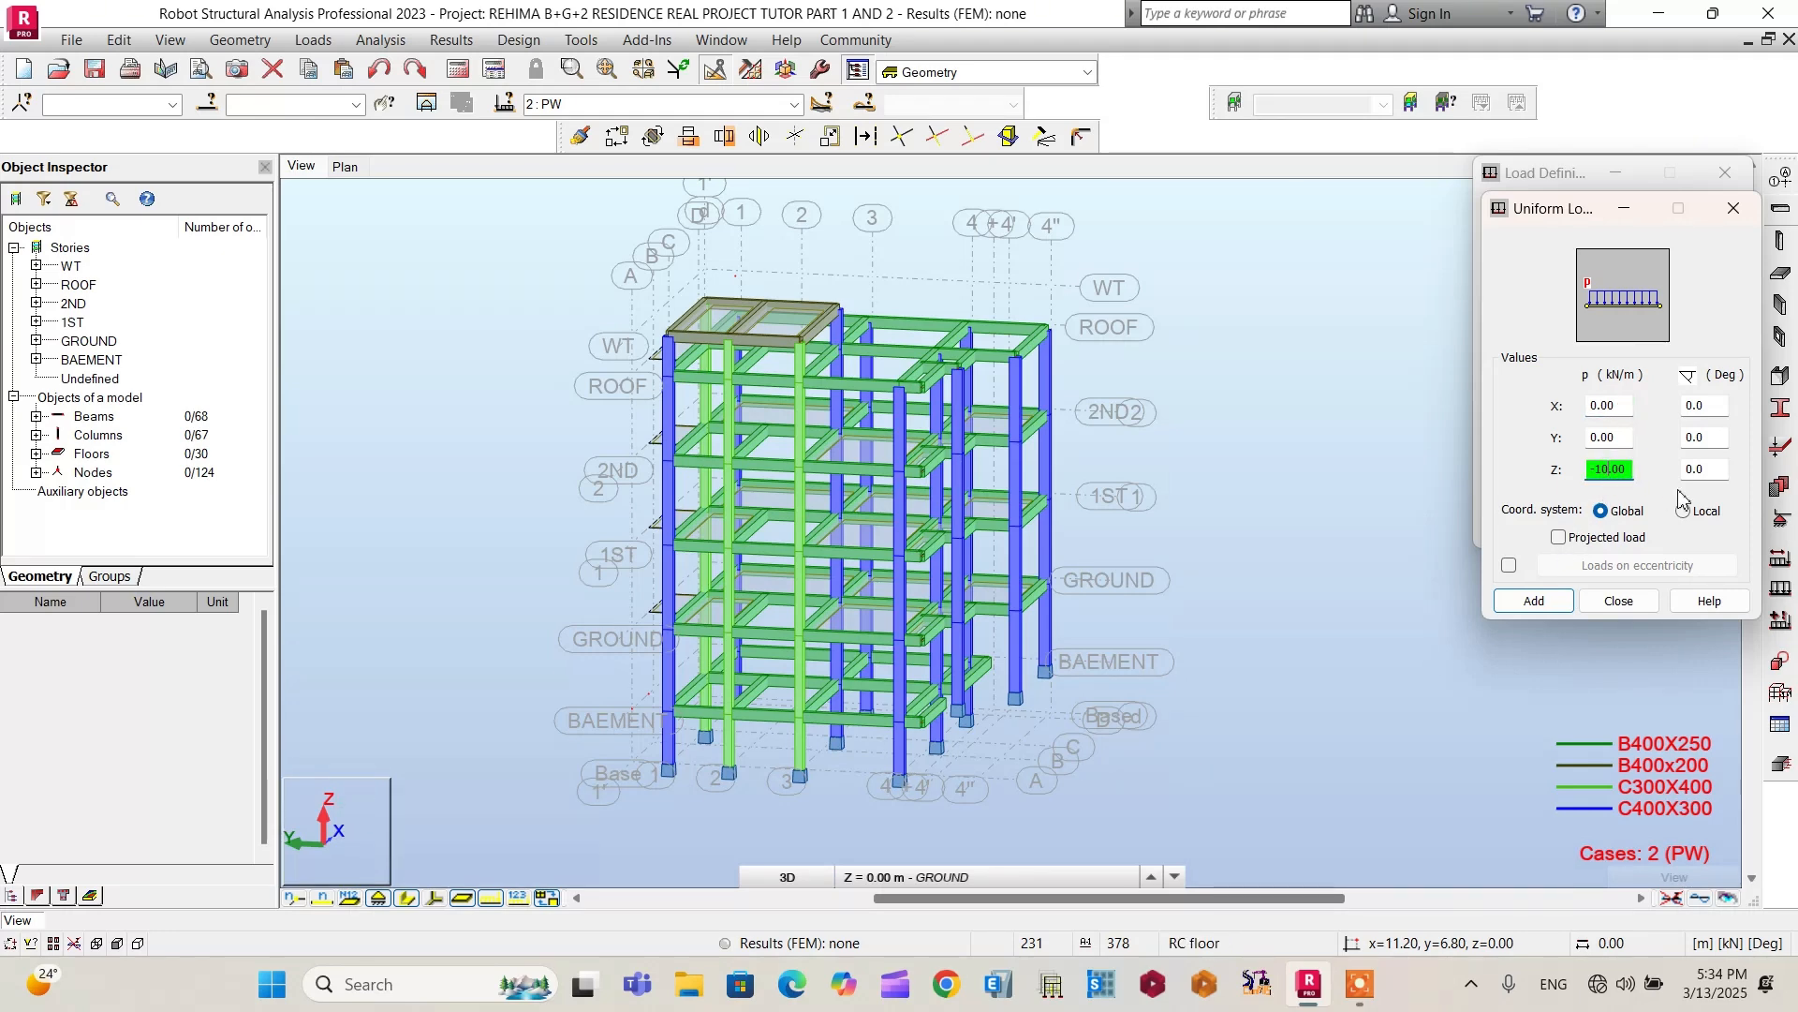
pyautogui.write('2')
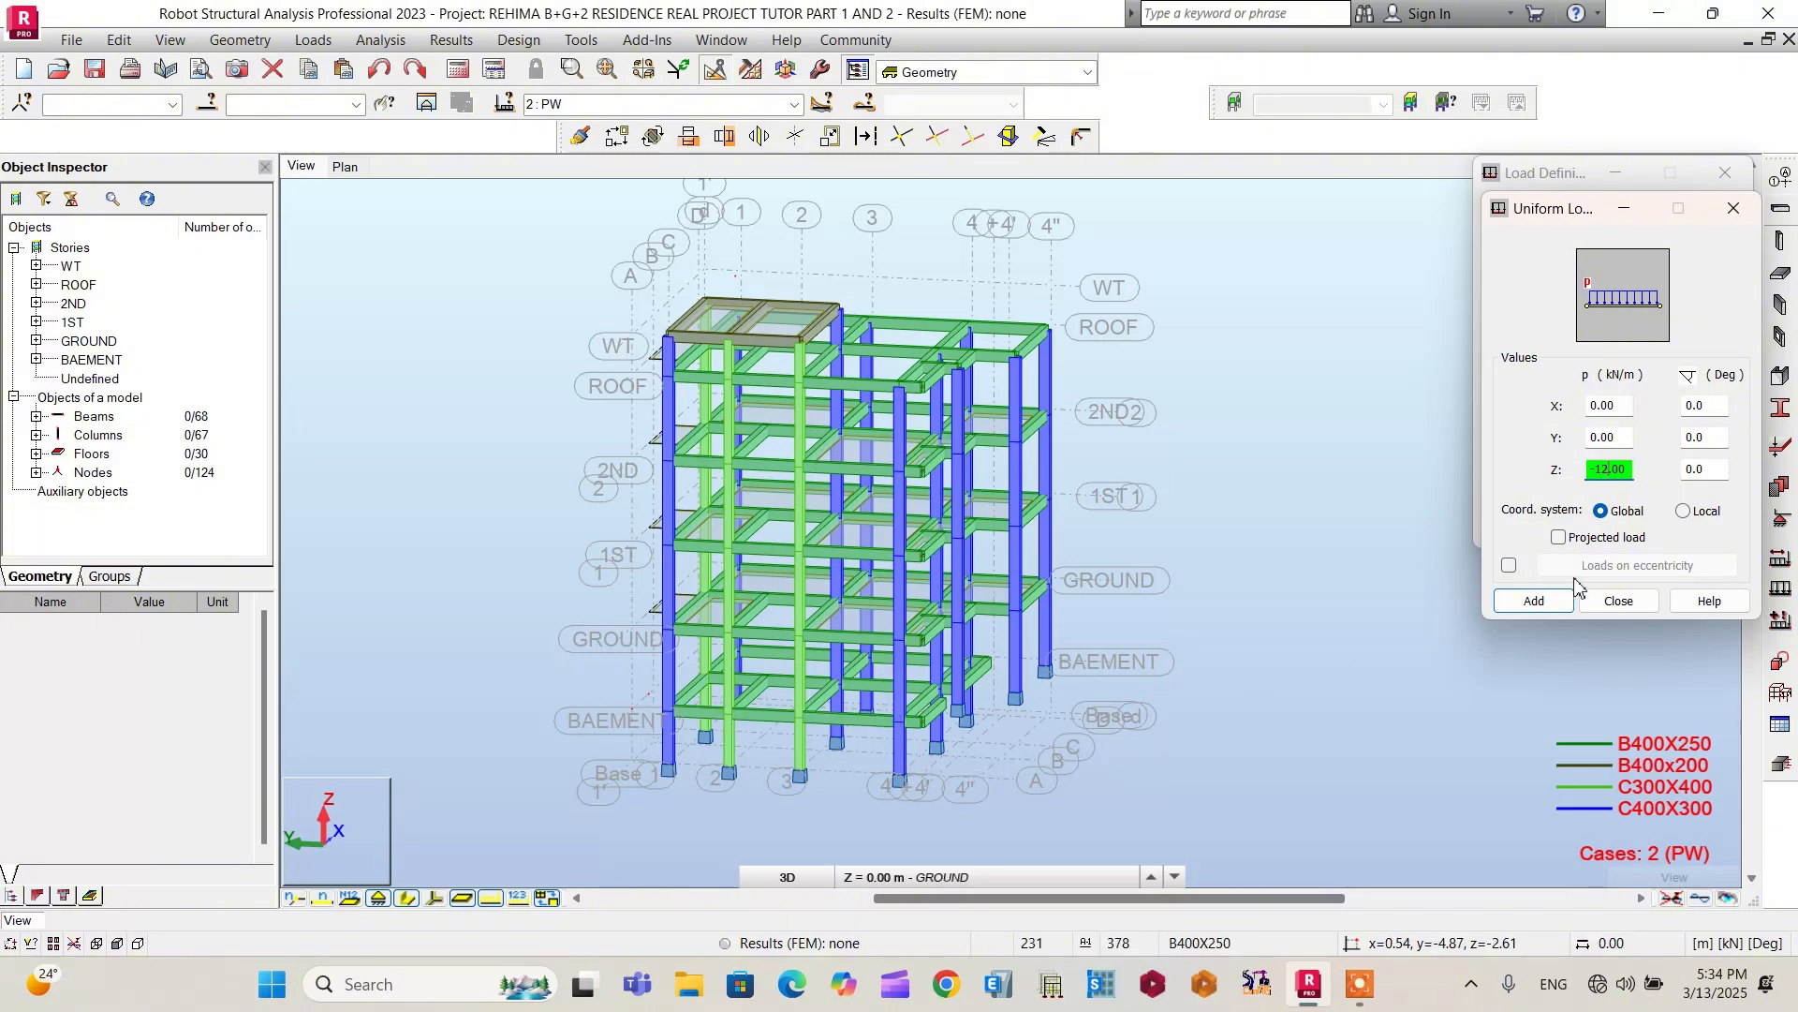
pyautogui.click(1539, 601)
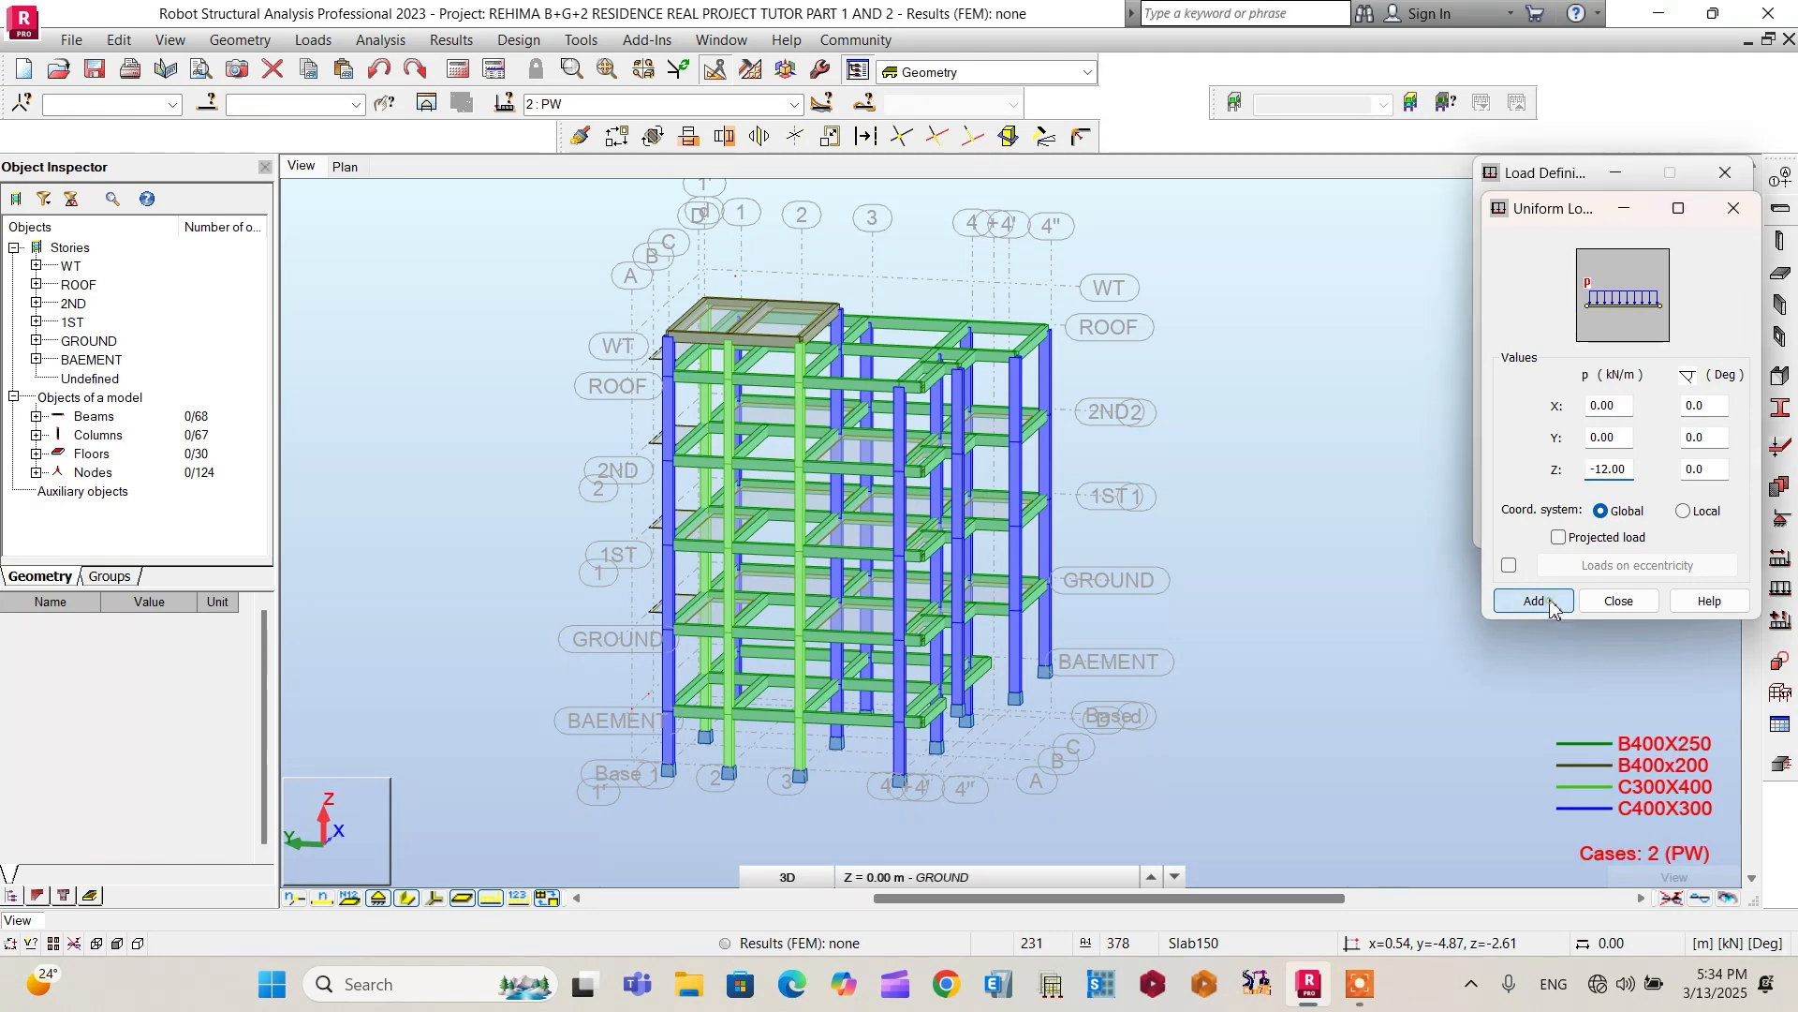
# Step: Select all members with section B400X250 as targets for the uniform load
pyautogui.click(1558, 486)
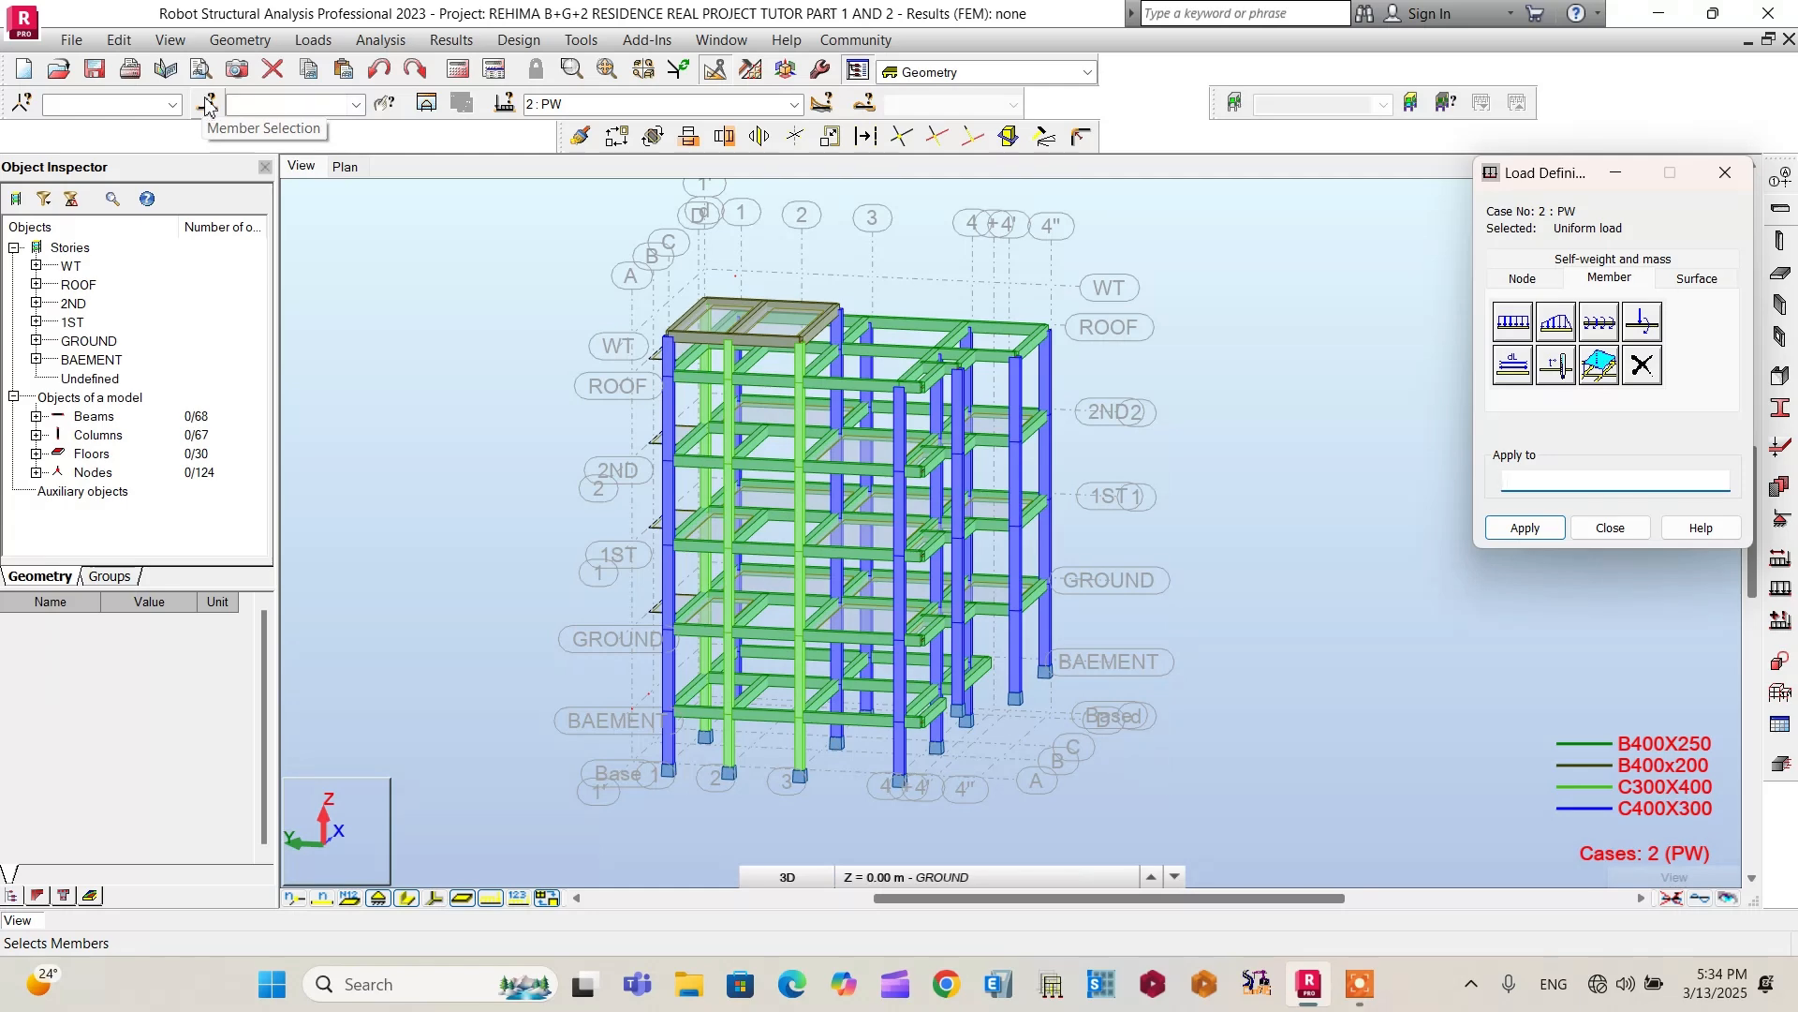
pyautogui.click(335, 106)
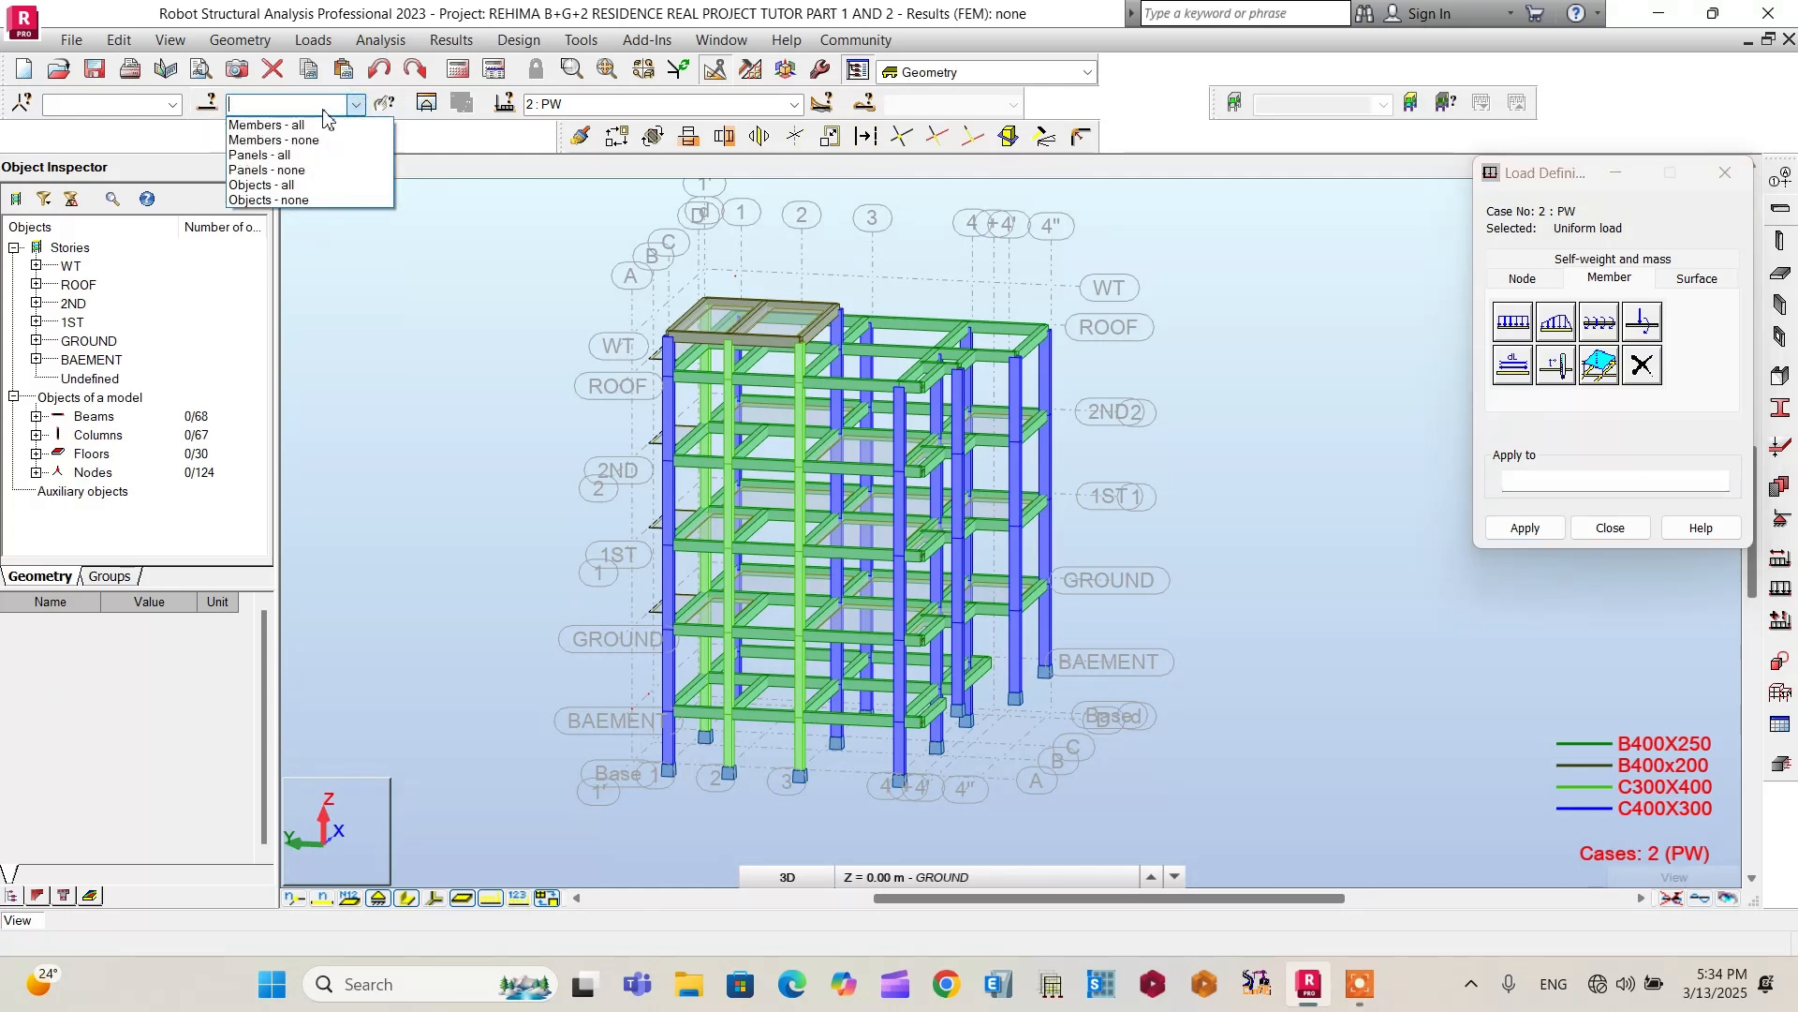
pyautogui.click(212, 106)
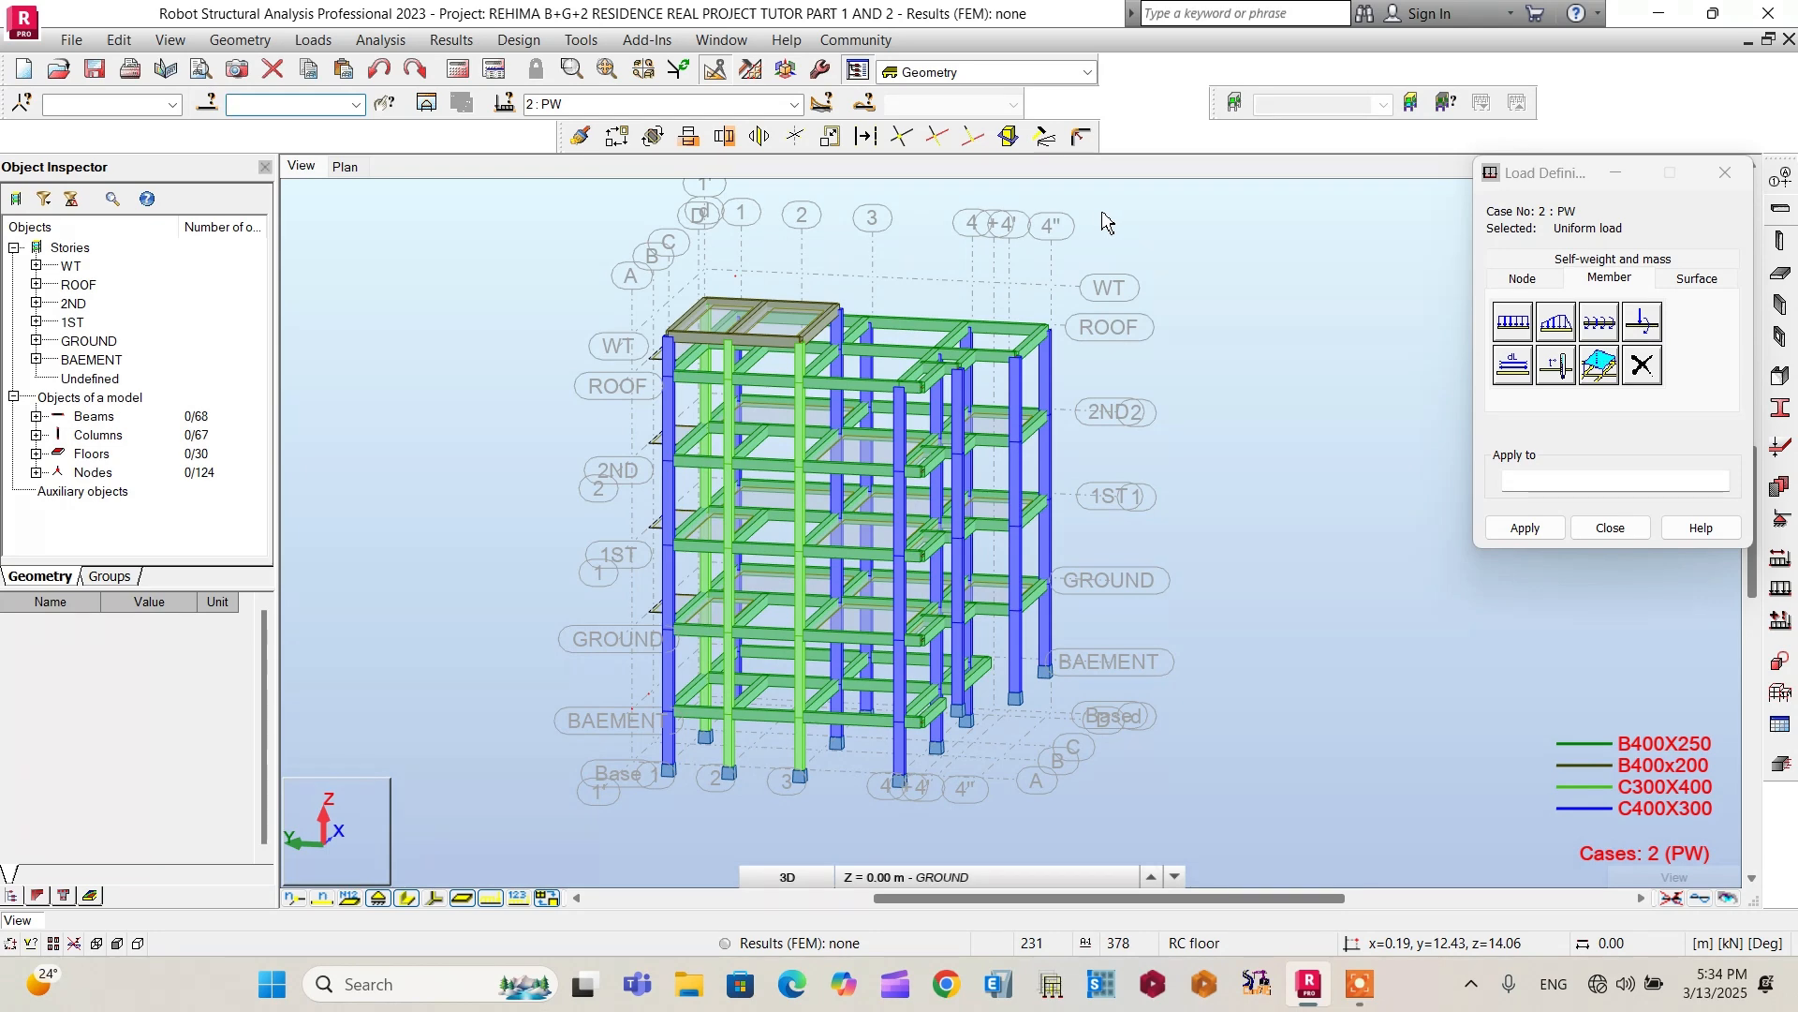
pyautogui.click(208, 103)
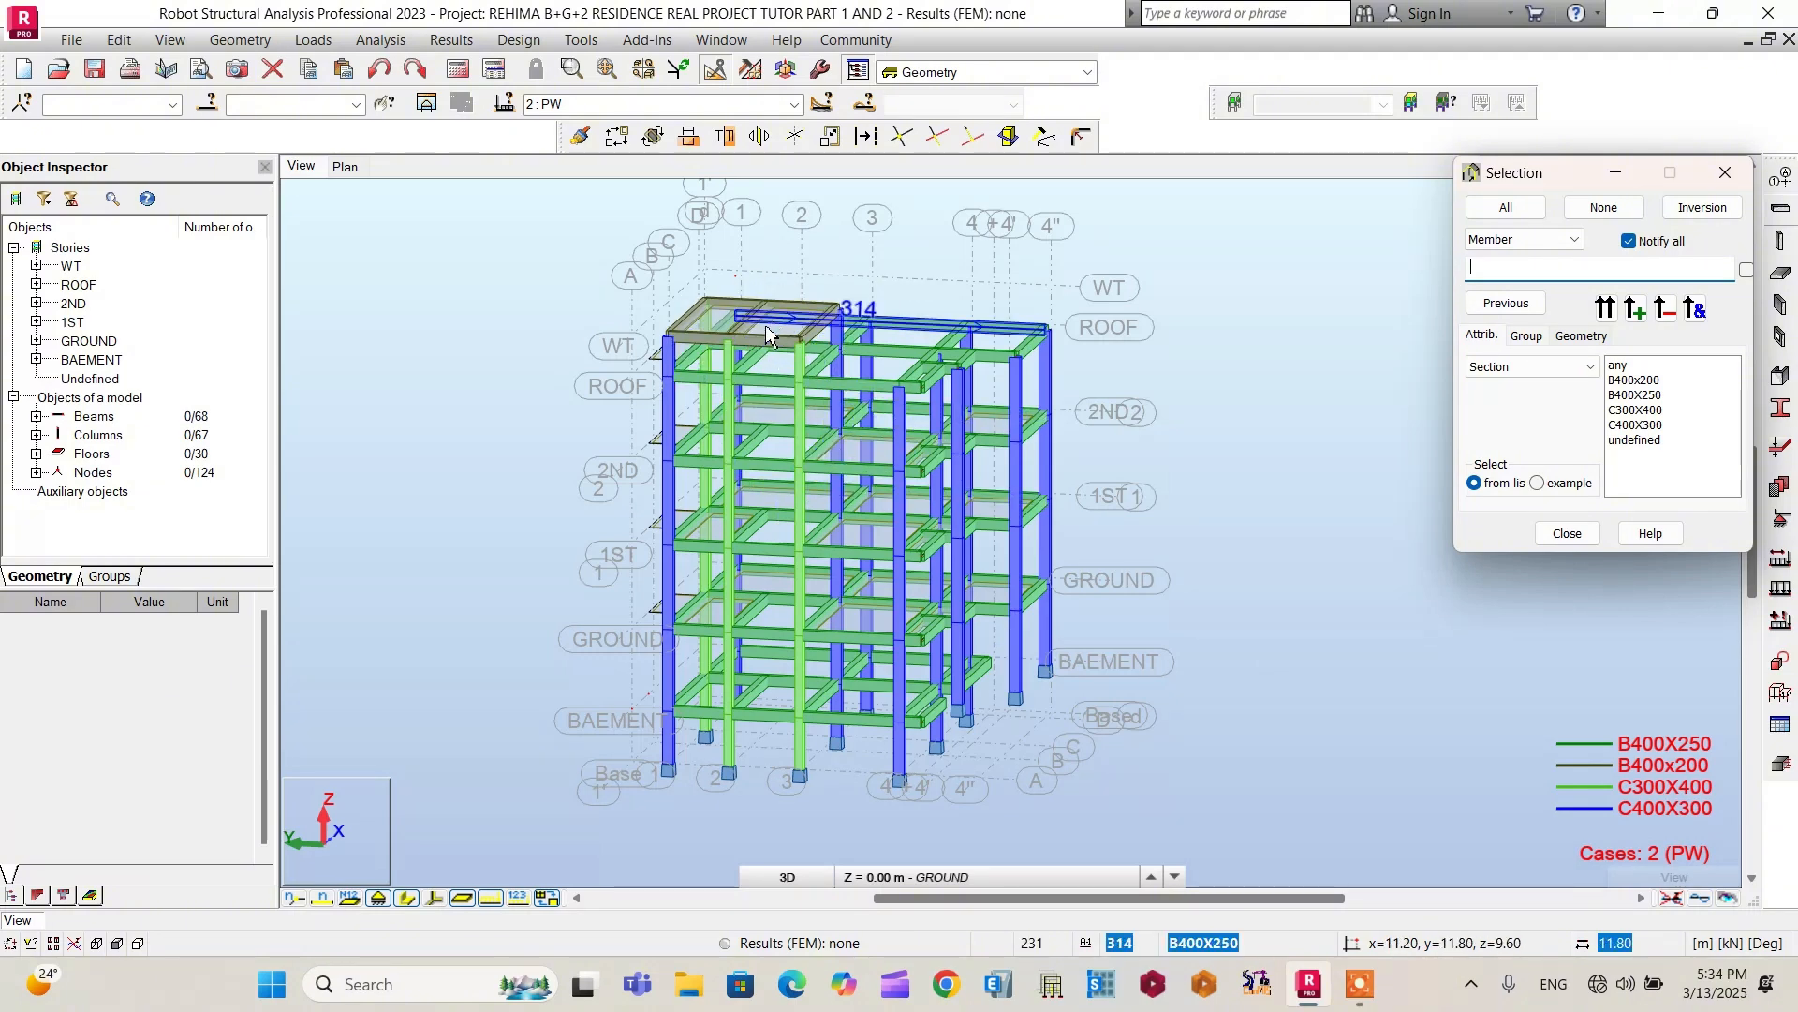
pyautogui.click(1637, 395)
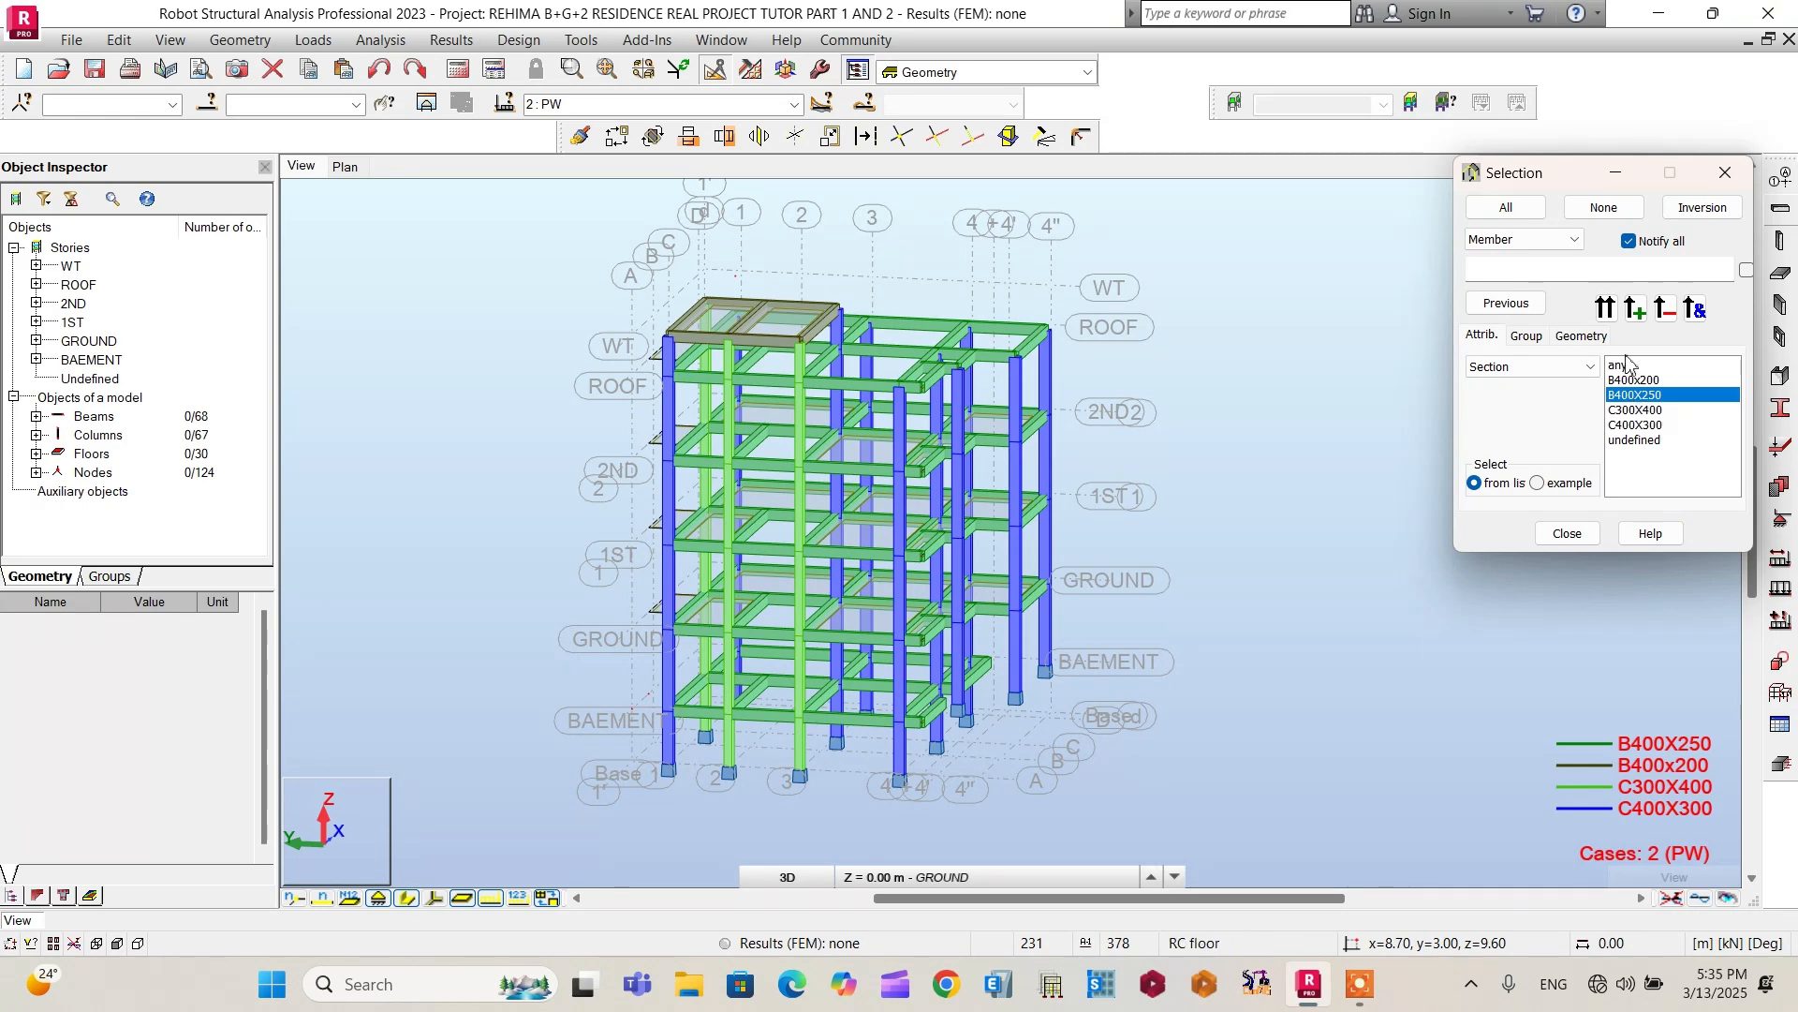
pyautogui.click(1605, 309)
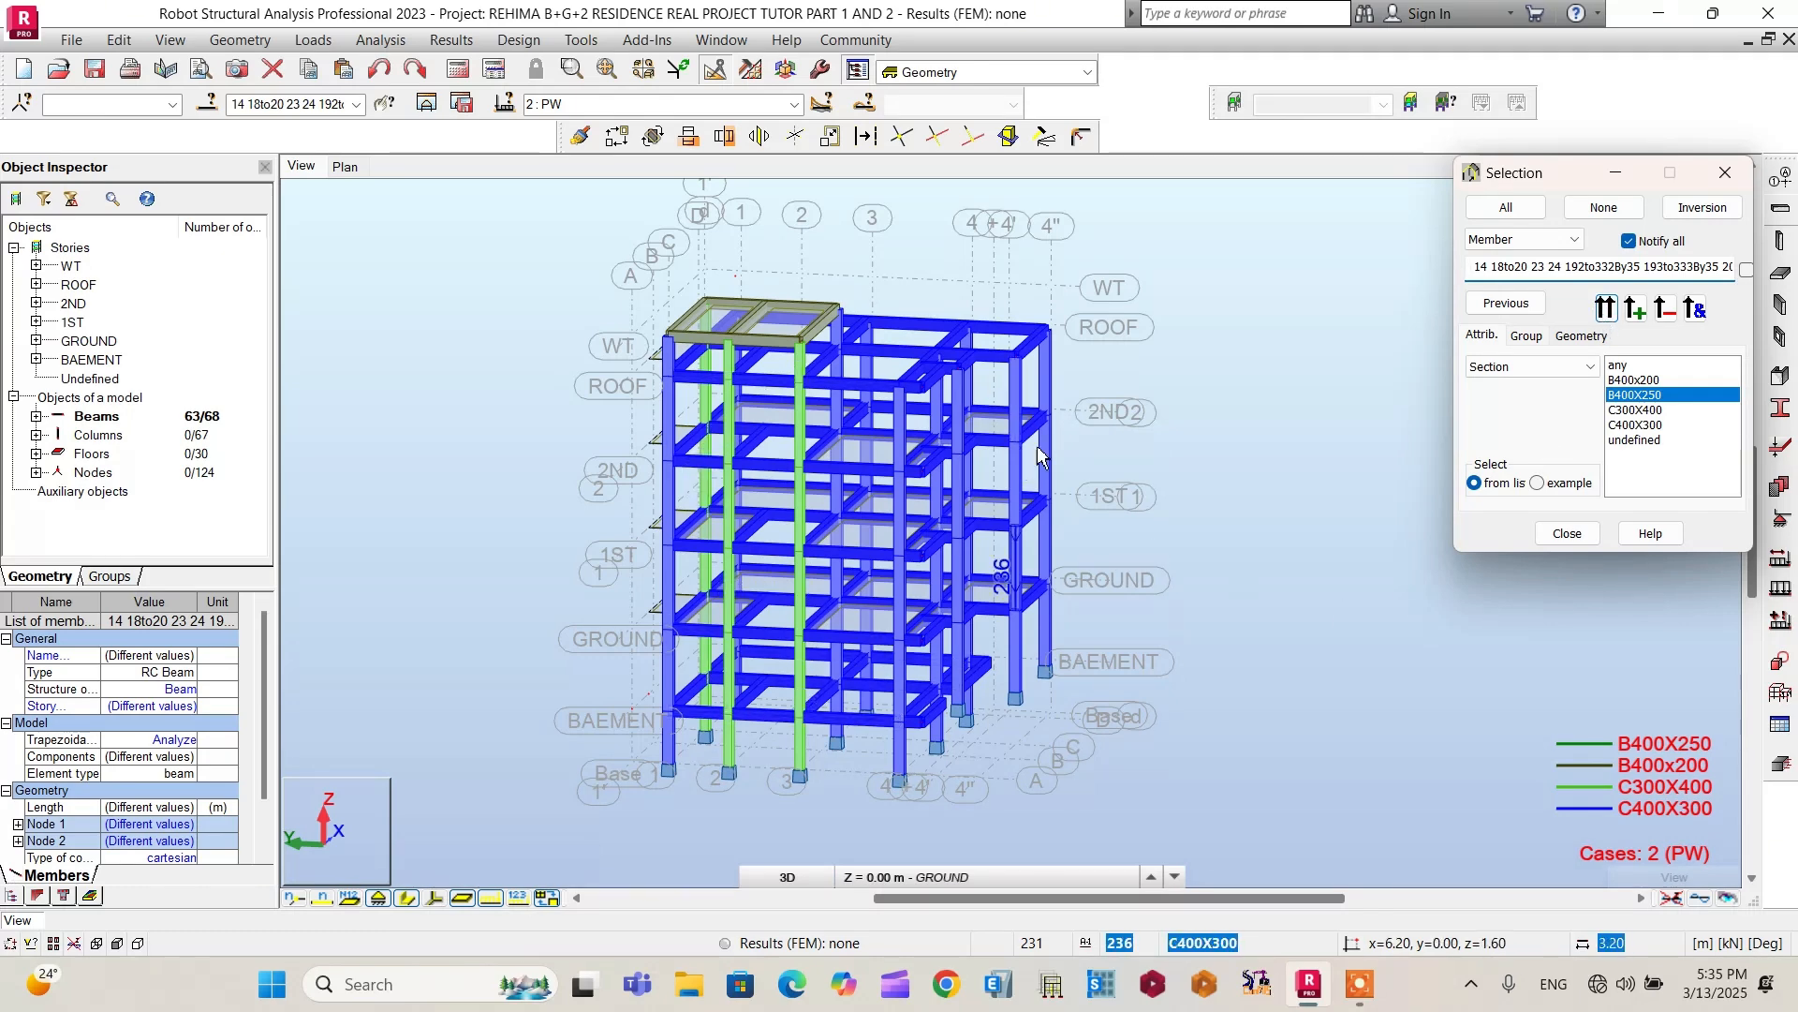
pyautogui.click(1559, 533)
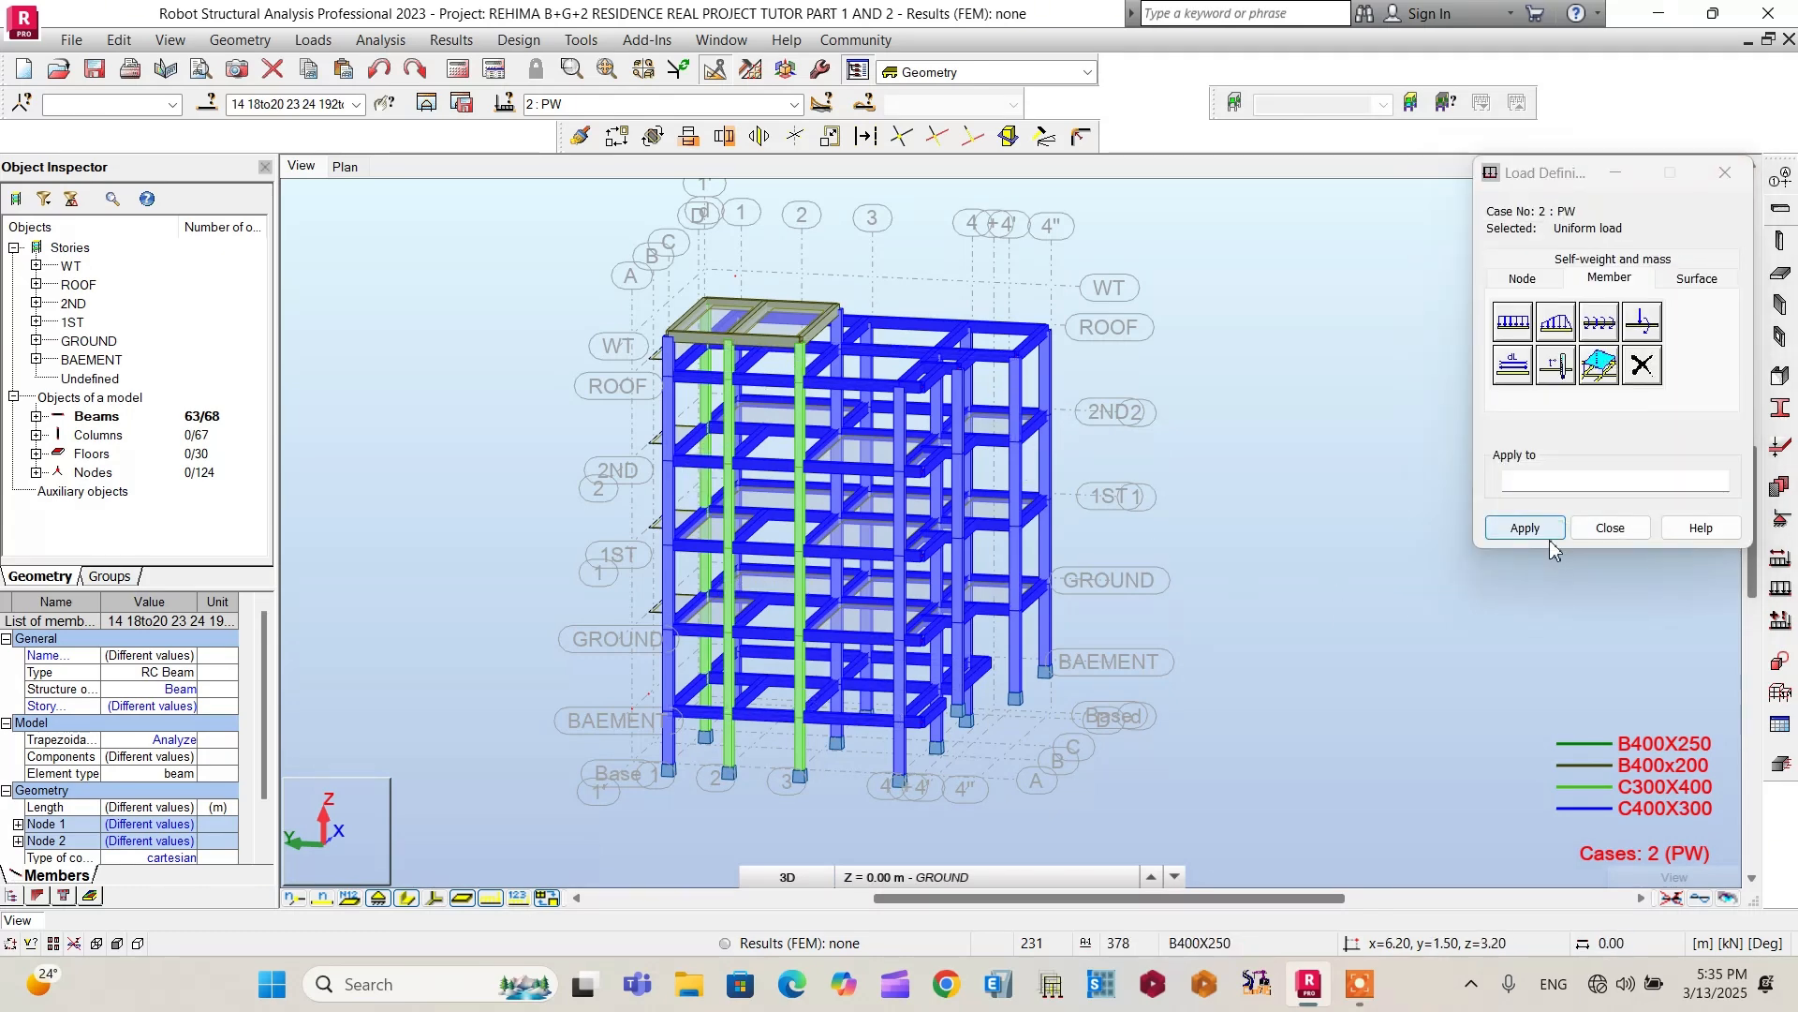
# Step: Apply the uniform PW load to the selected B400X250 beams and finish the load definition
pyautogui.click(1550, 481)
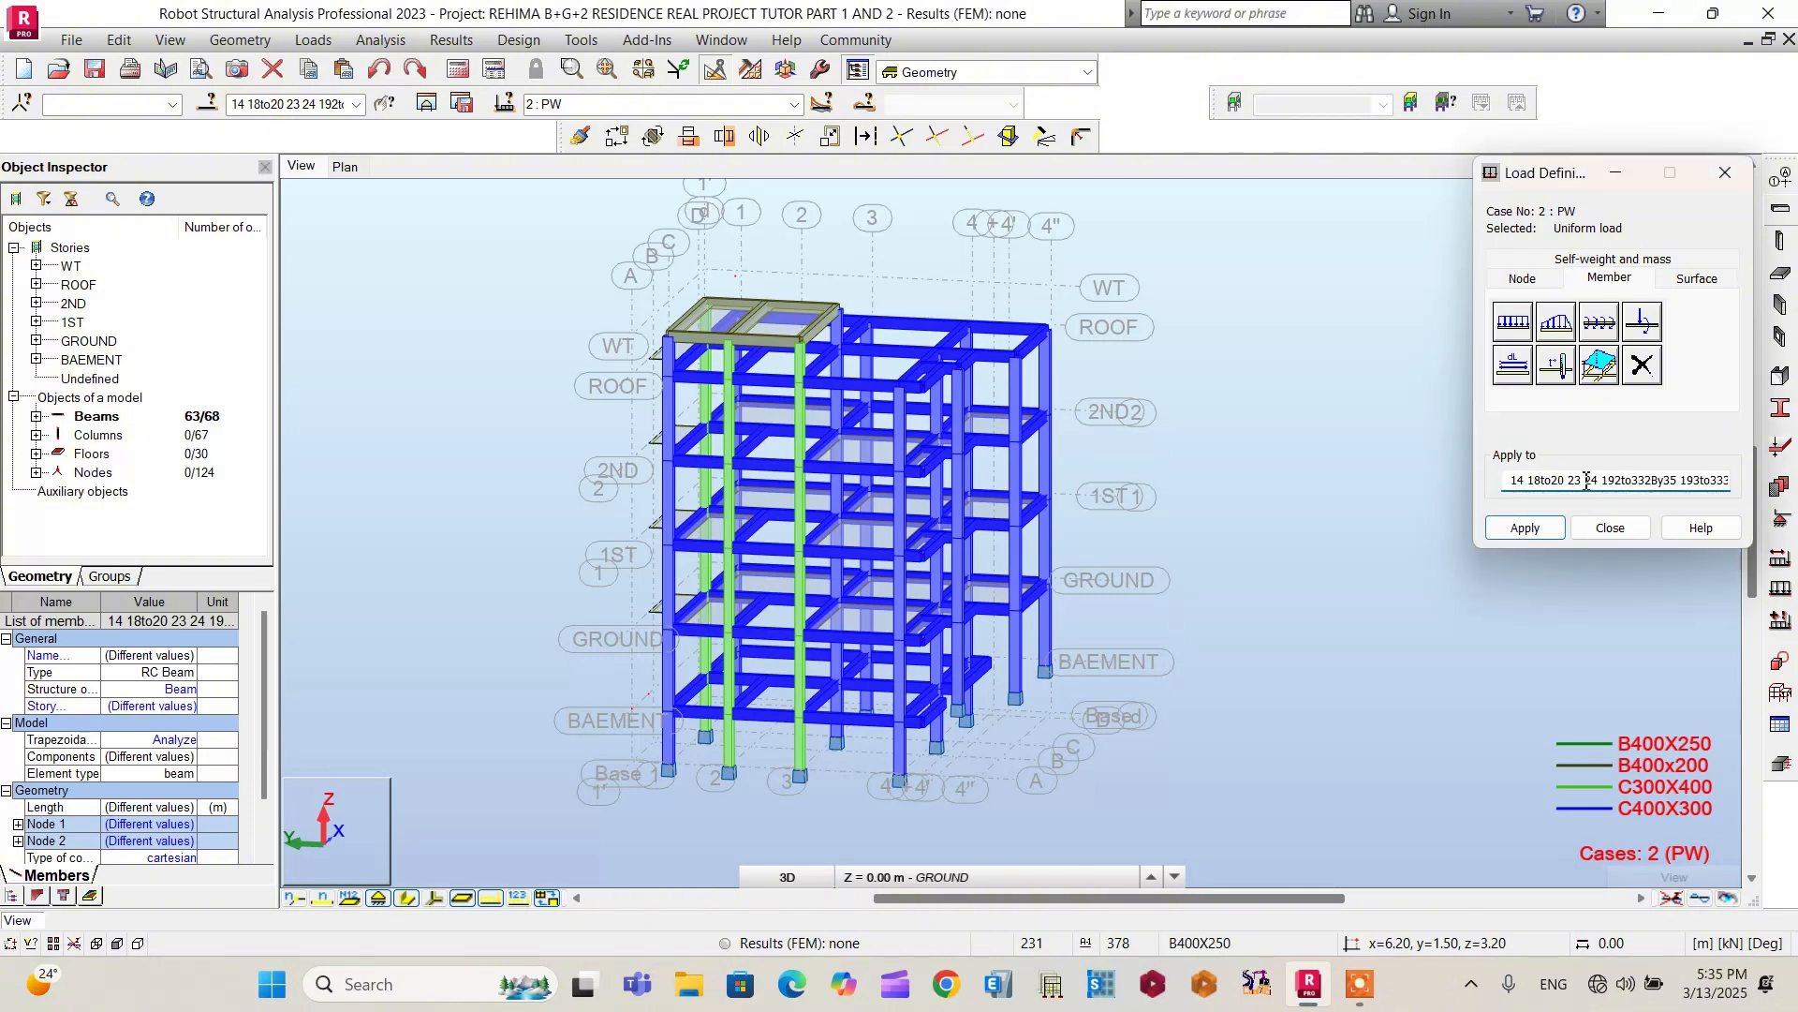
pyautogui.click(1518, 531)
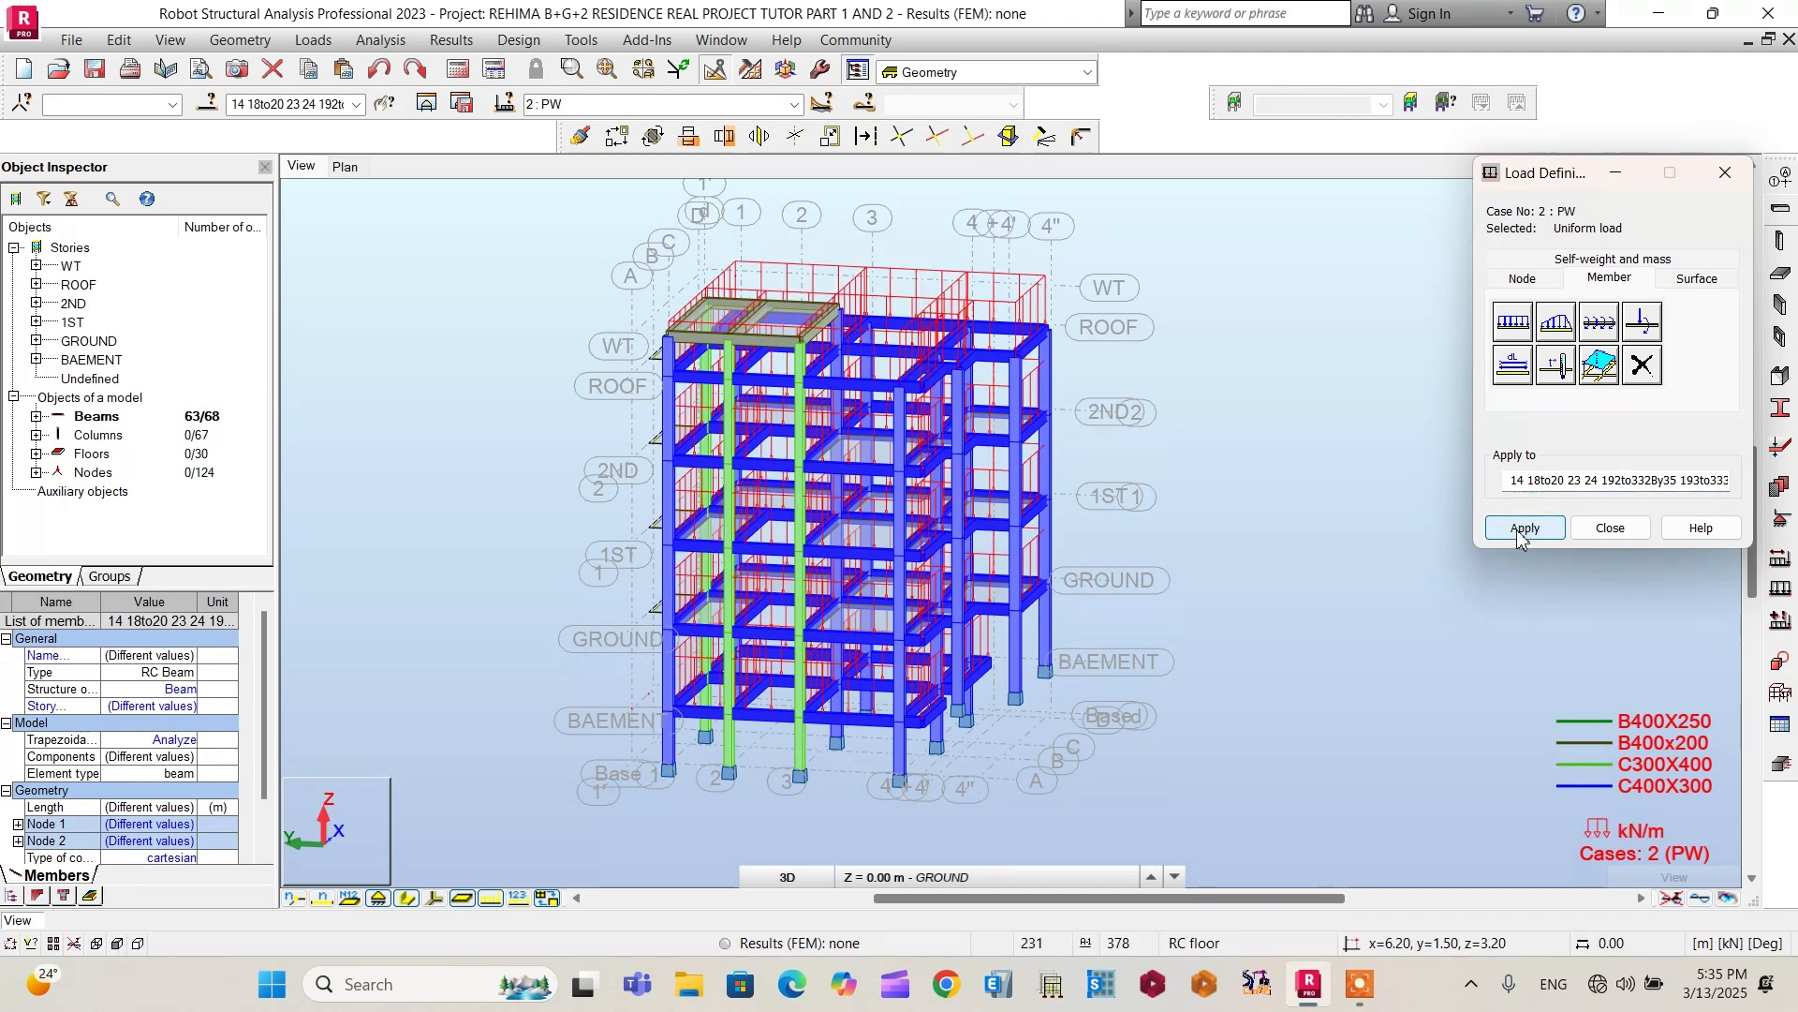
pyautogui.click(1601, 526)
pyautogui.scroll(5, 786, 319)
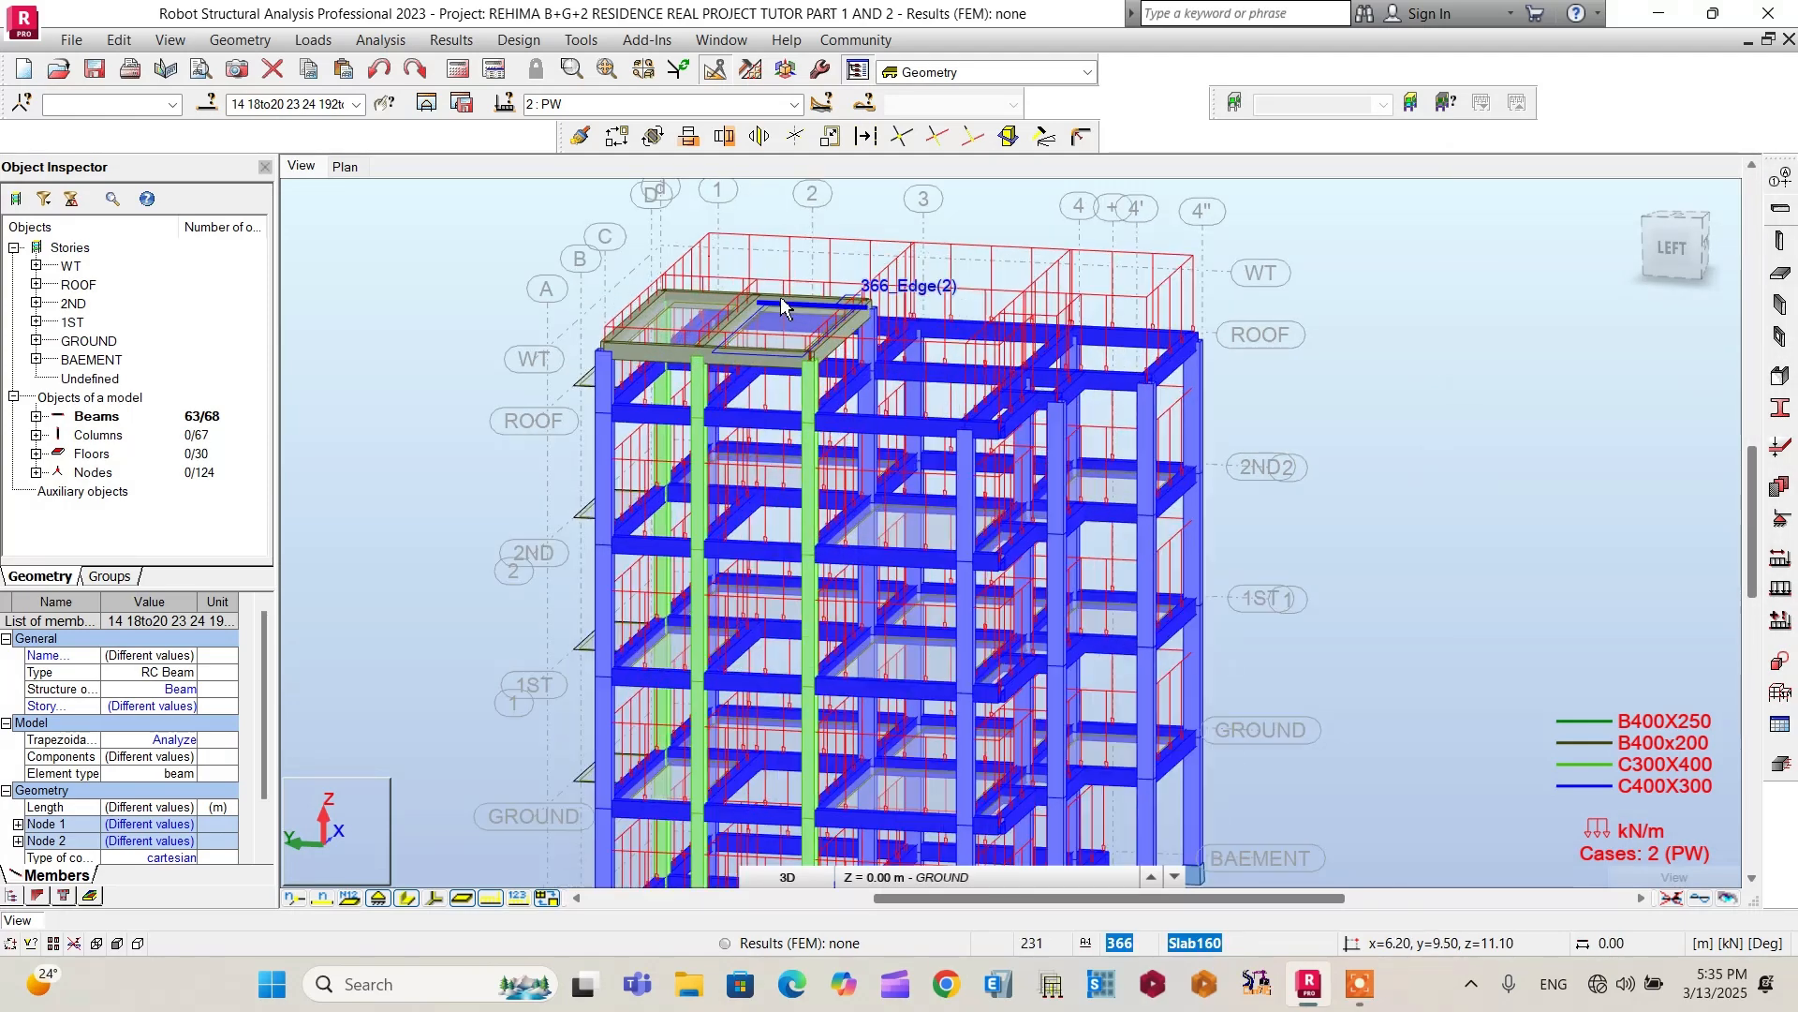
# Step: Define a uniform member load of -4.00 kN/m in global Z for load case 2 PW
pyautogui.scroll(-4, 1140, 322)
pyautogui.moveTo(1114, 318)
pyautogui.keyDown('shift'); pyautogui.mouseDown(button='middle')
pyautogui.moveTo(1147, 311)
pyautogui.moveTo(1101, 286)
pyautogui.moveTo(1091, 299)
pyautogui.mouseUp(button='middle'); pyautogui.keyUp('shift')
pyautogui.scroll(4, 798, 351)
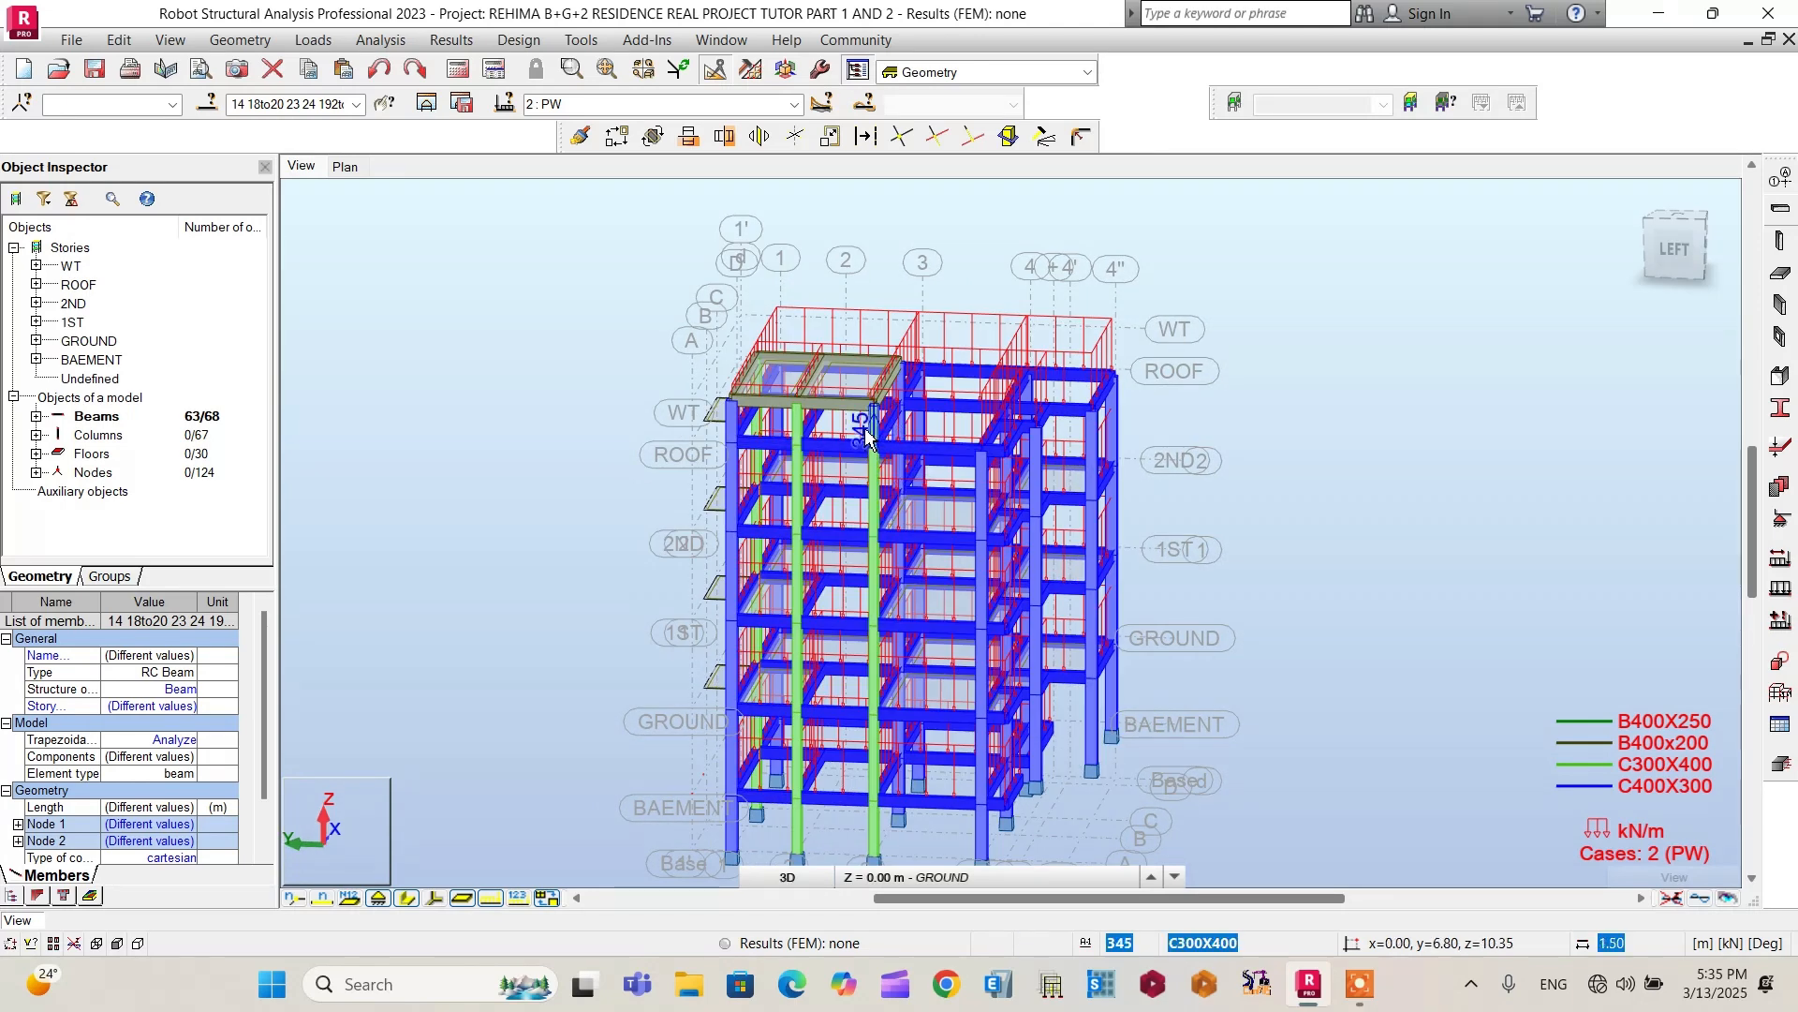
pyautogui.click(1781, 590)
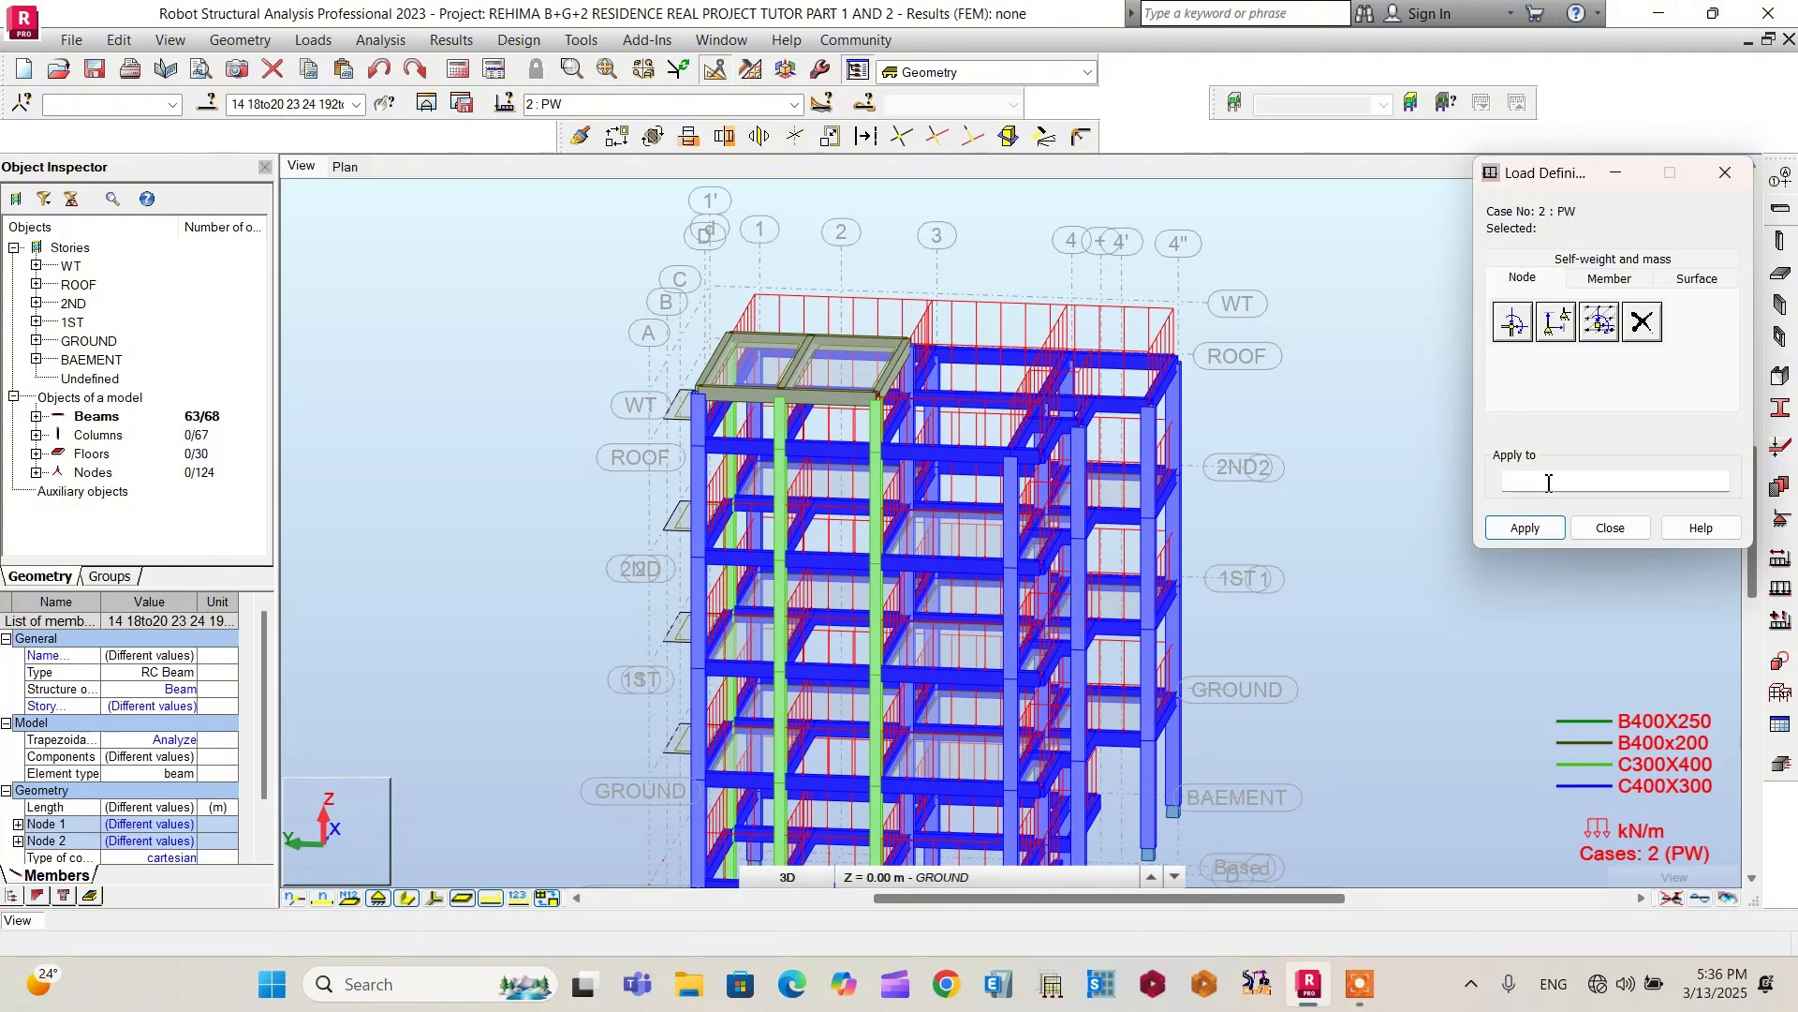
pyautogui.click(1611, 278)
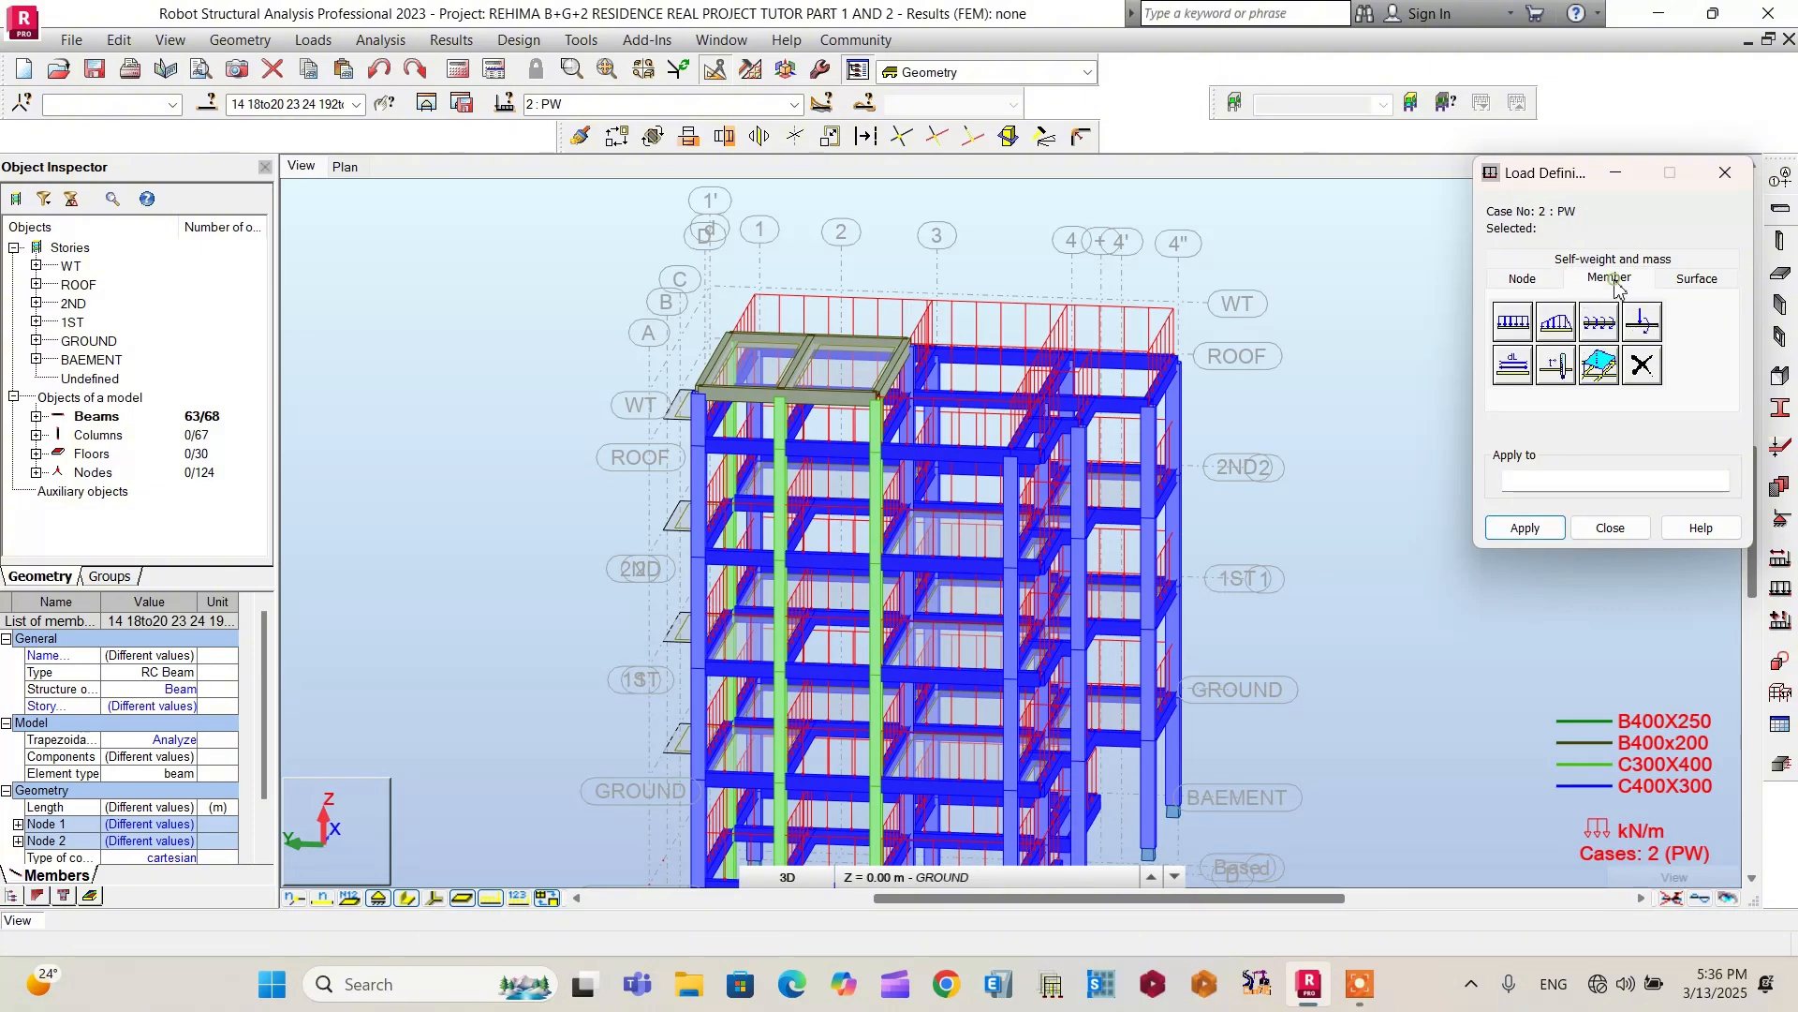
pyautogui.click(1513, 322)
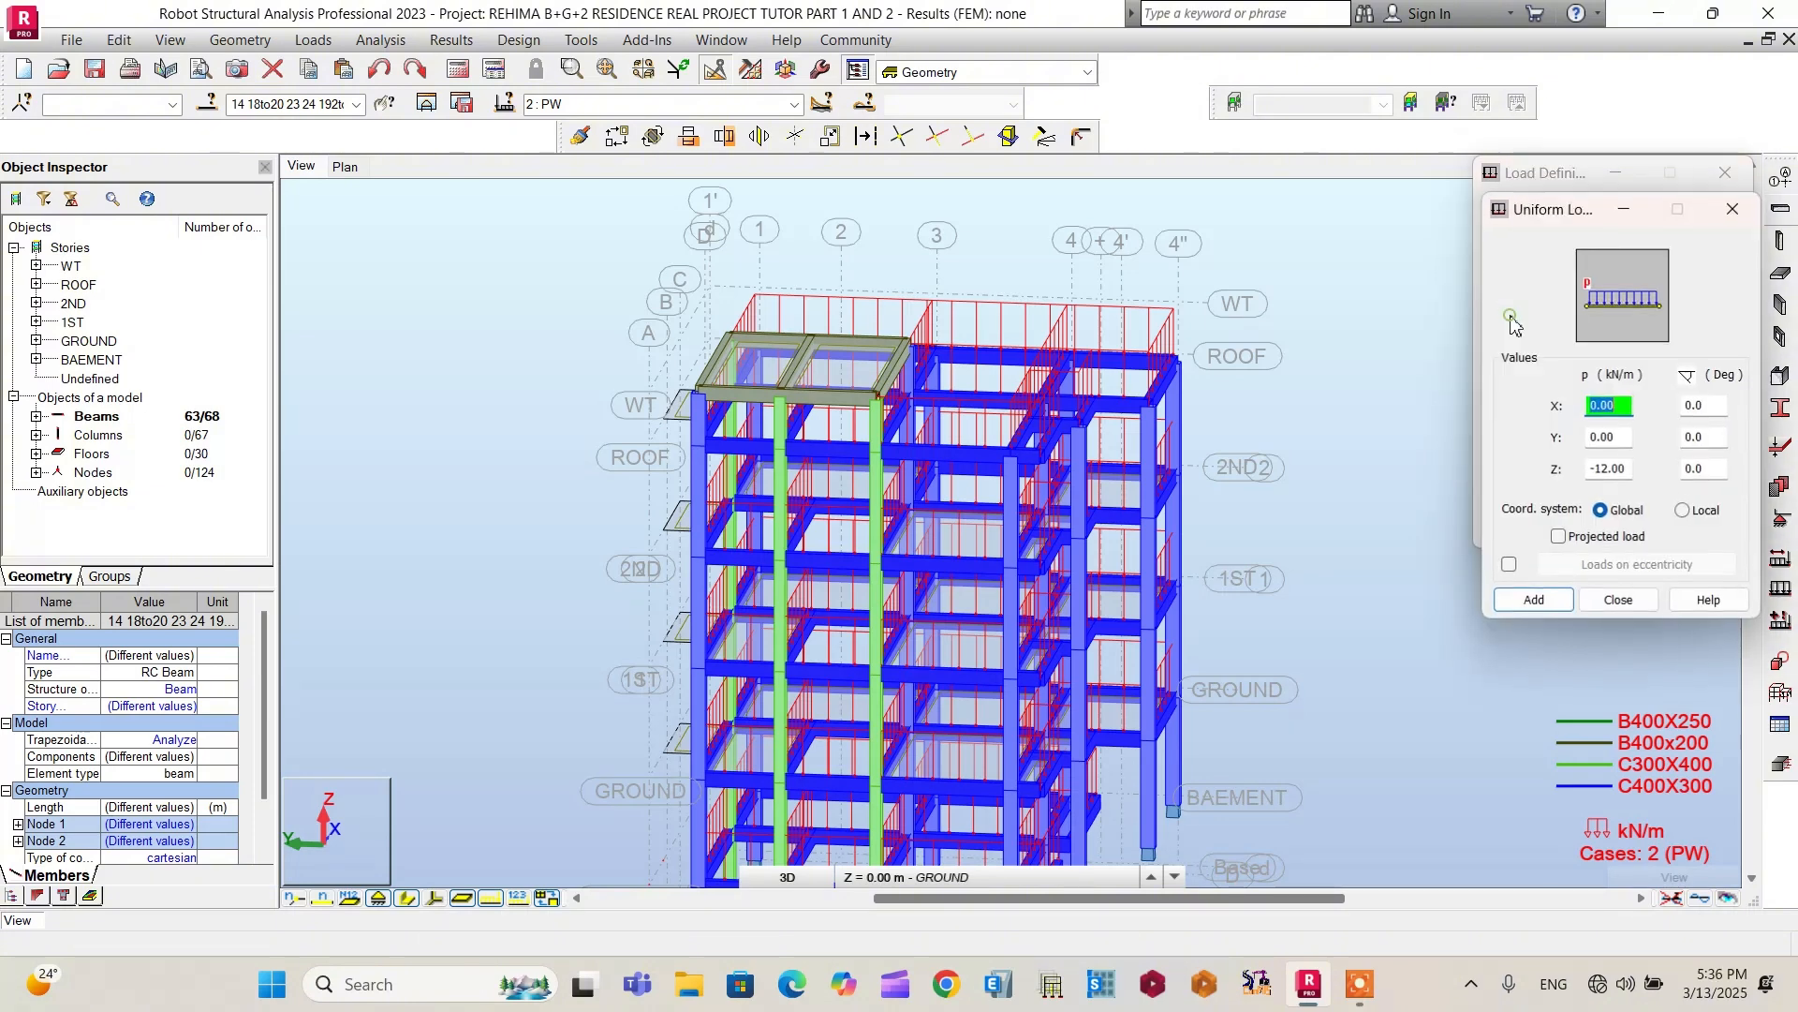
pyautogui.click(1610, 471)
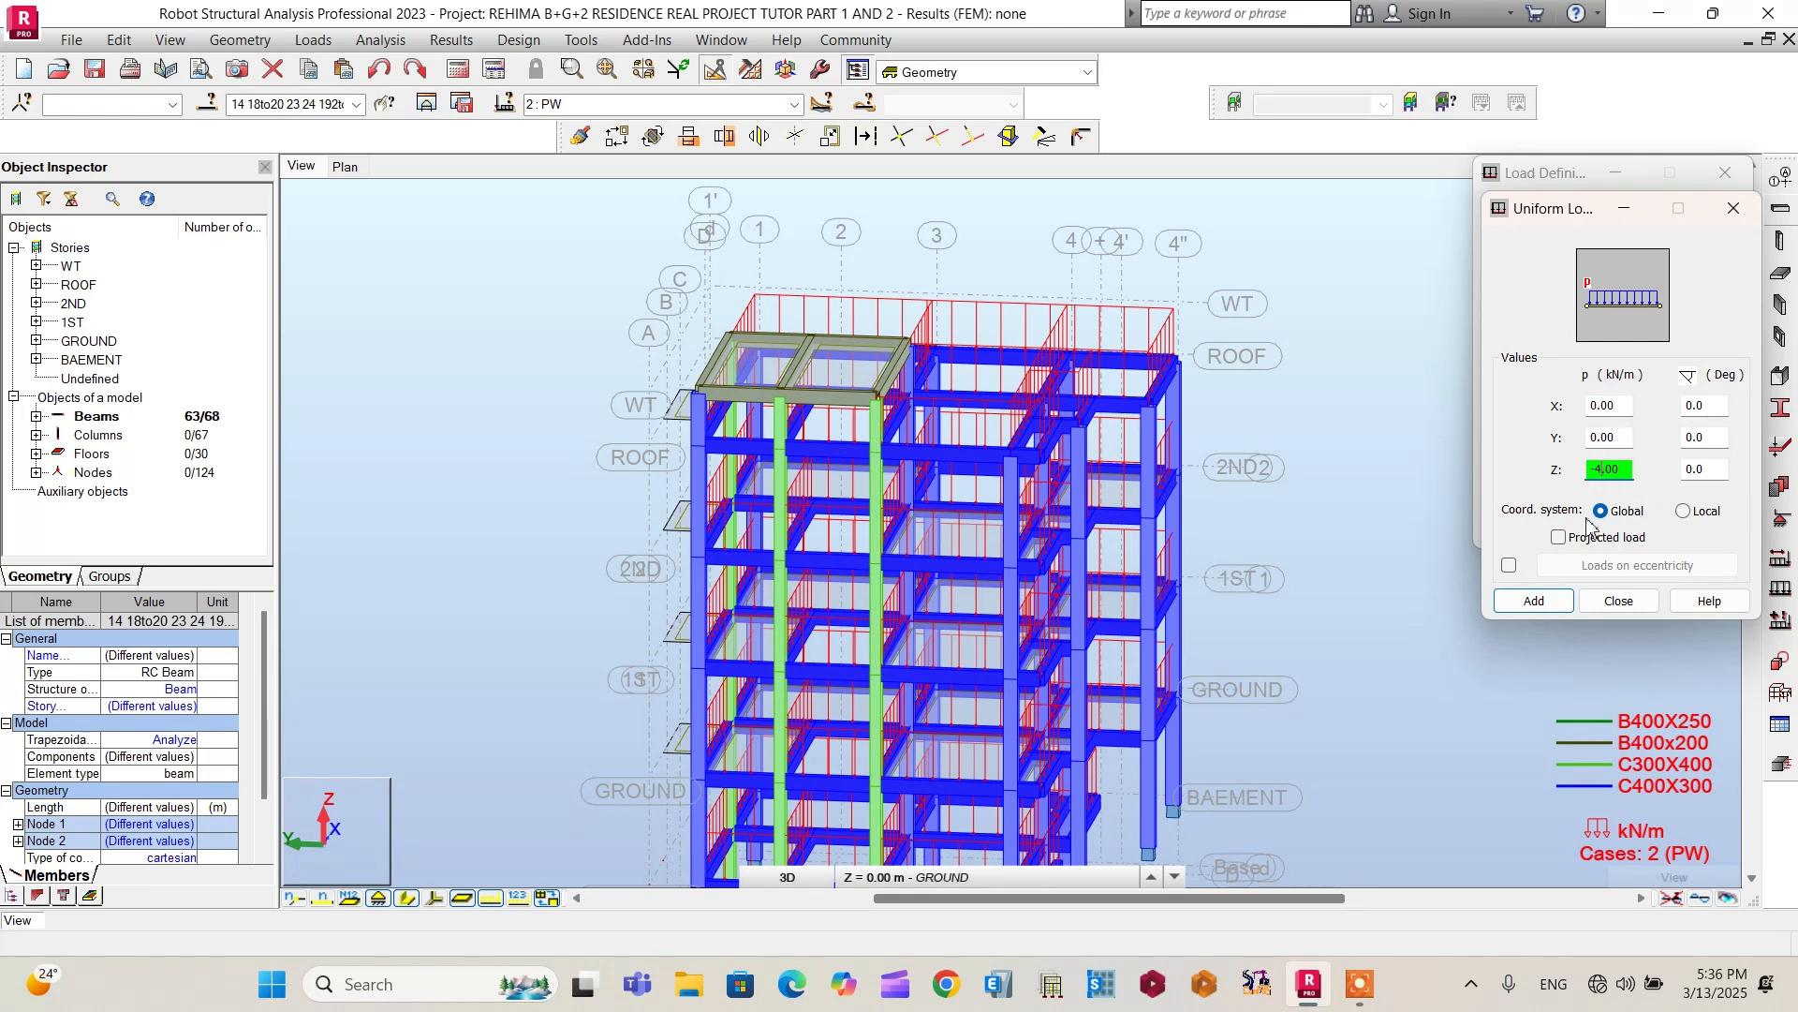
pyautogui.click(1546, 604)
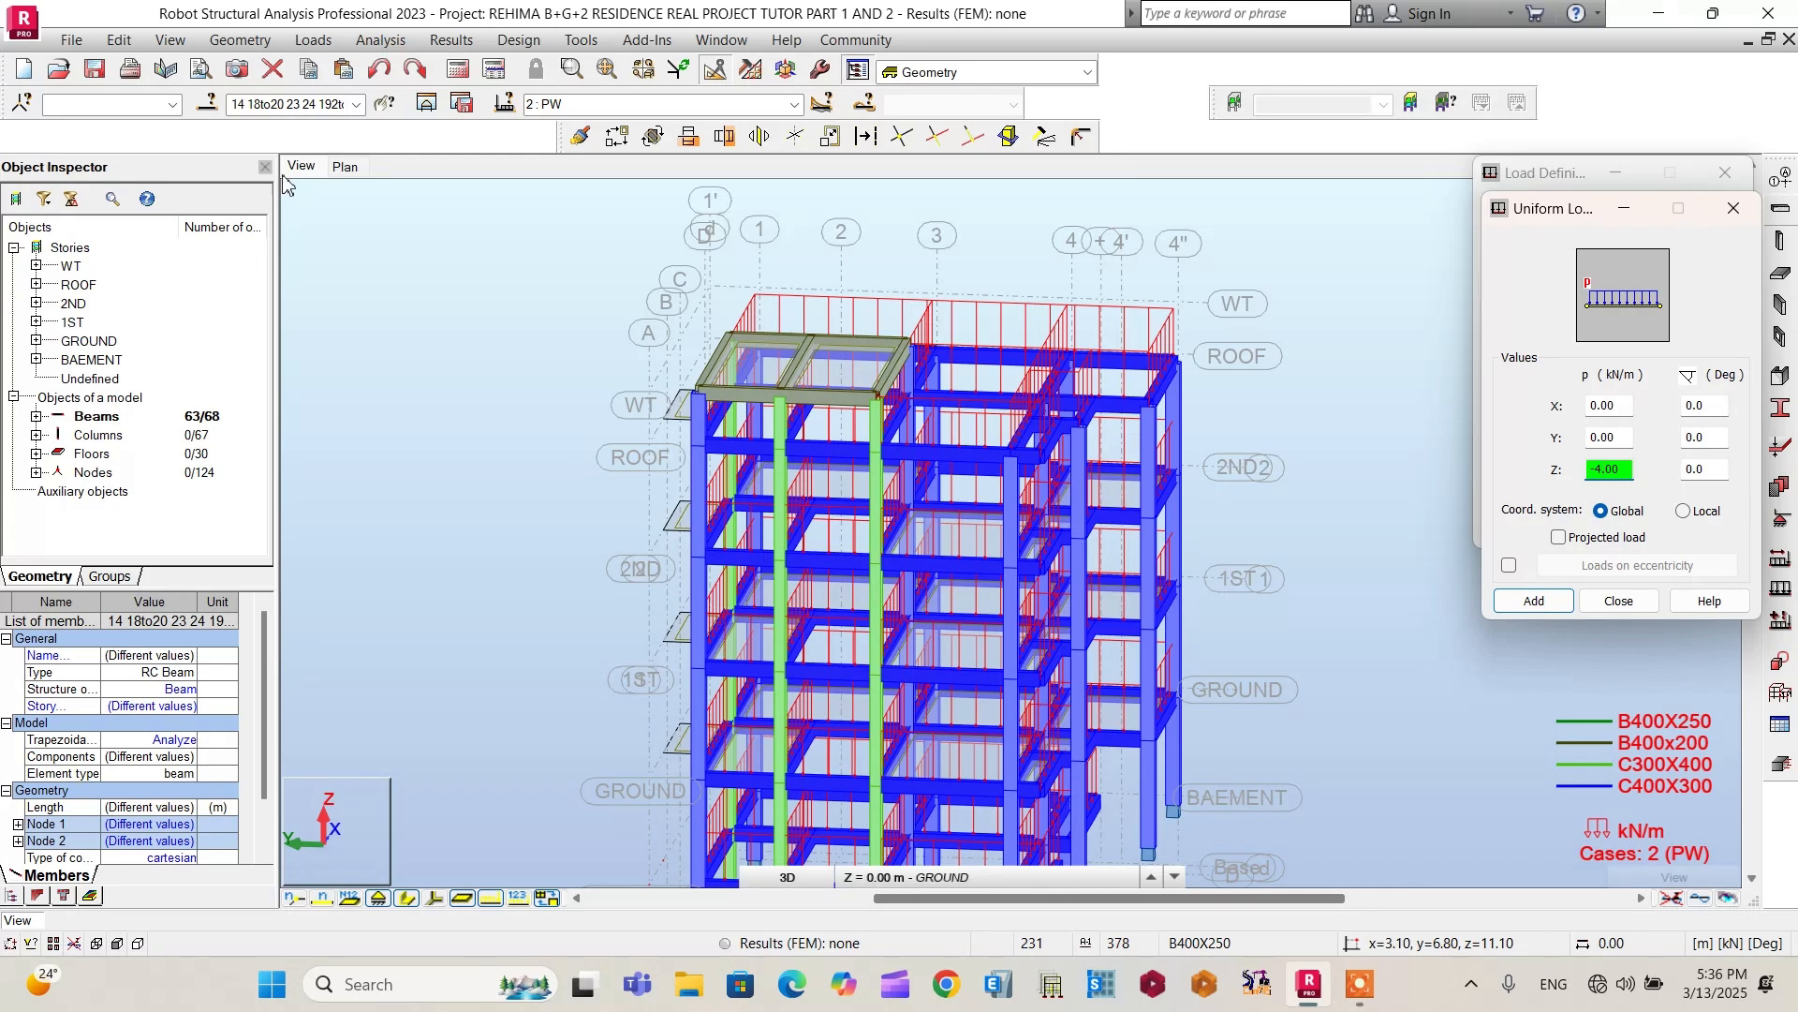
# Step: Select all members with section B400x200 as targets for the uniform load
pyautogui.click(210, 105)
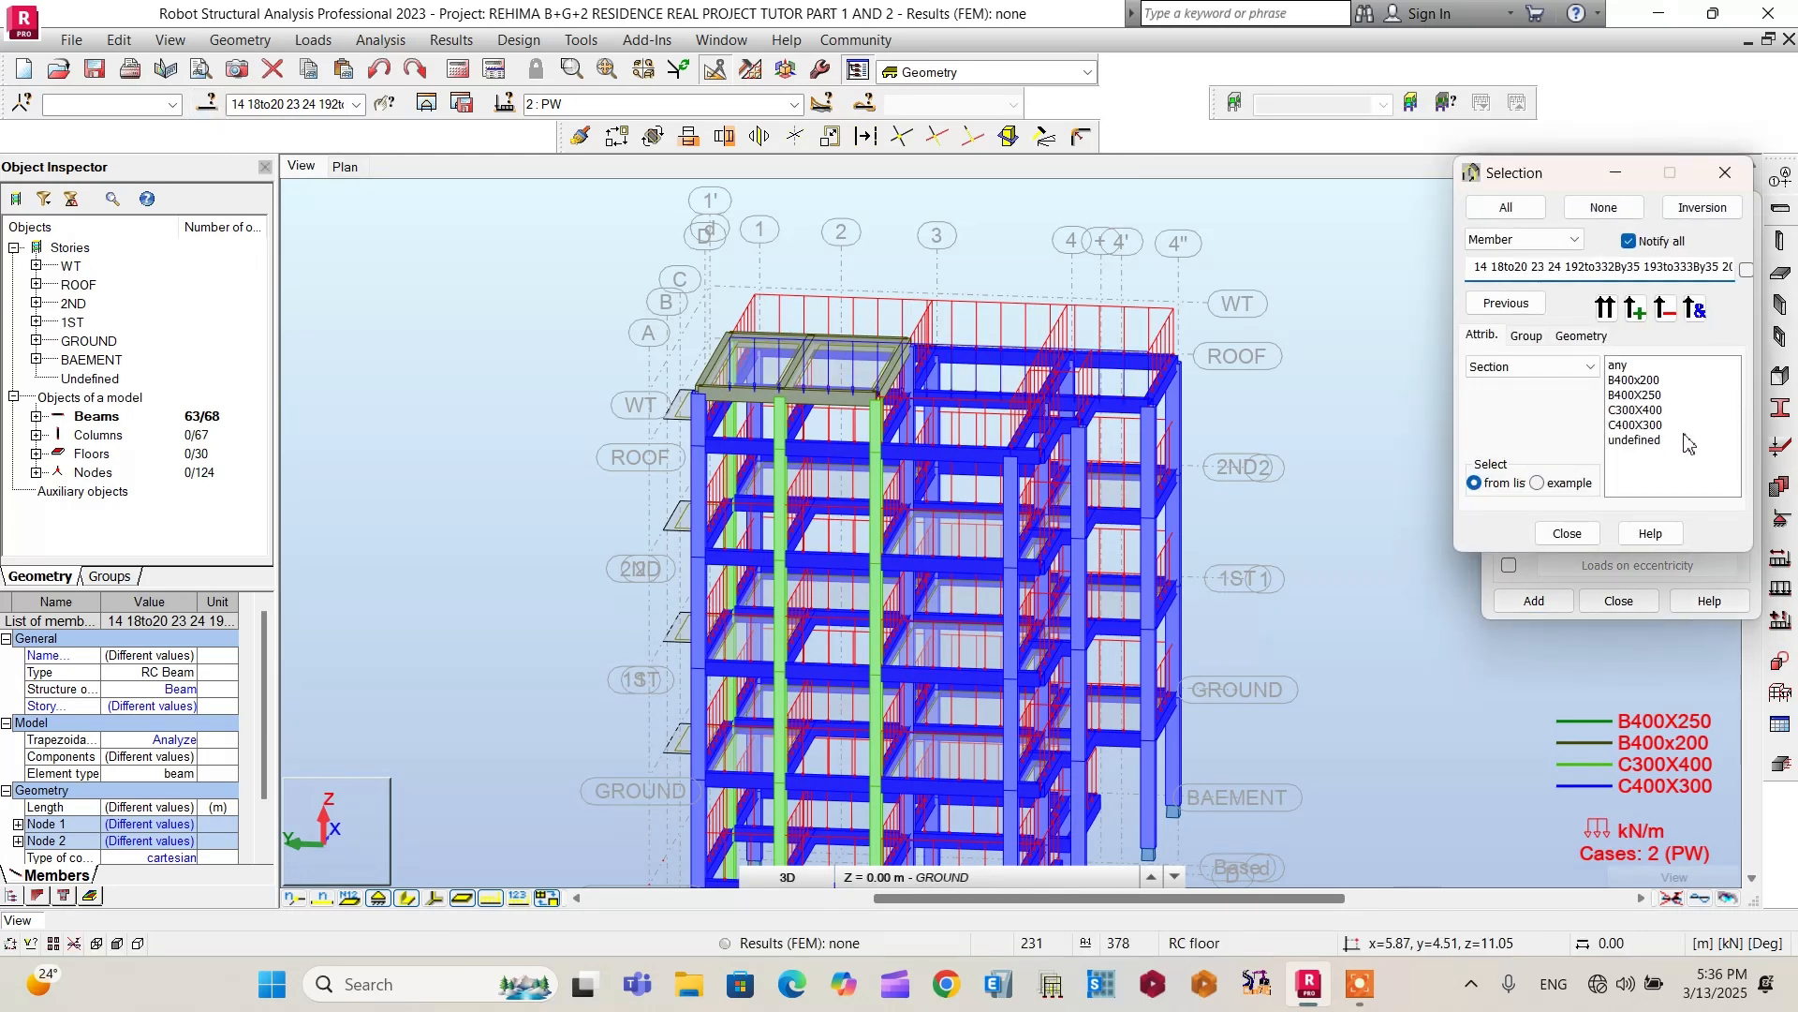
pyautogui.click(1632, 380)
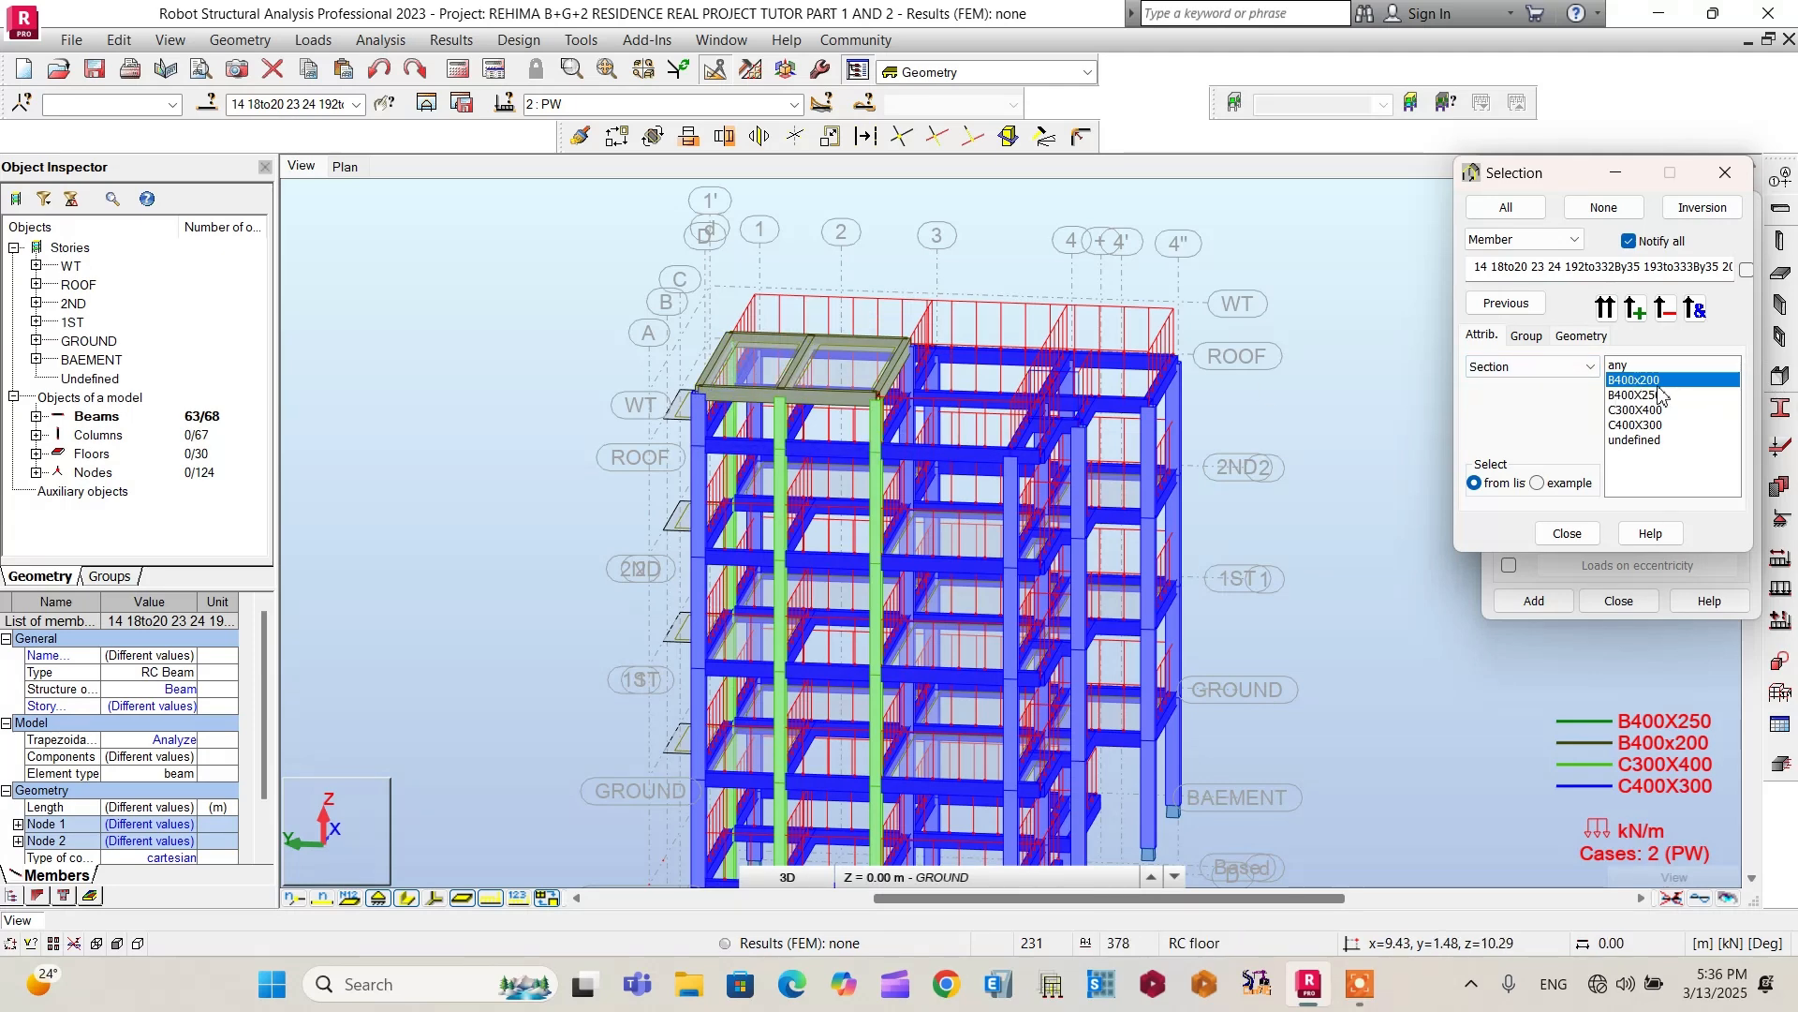
pyautogui.click(1606, 308)
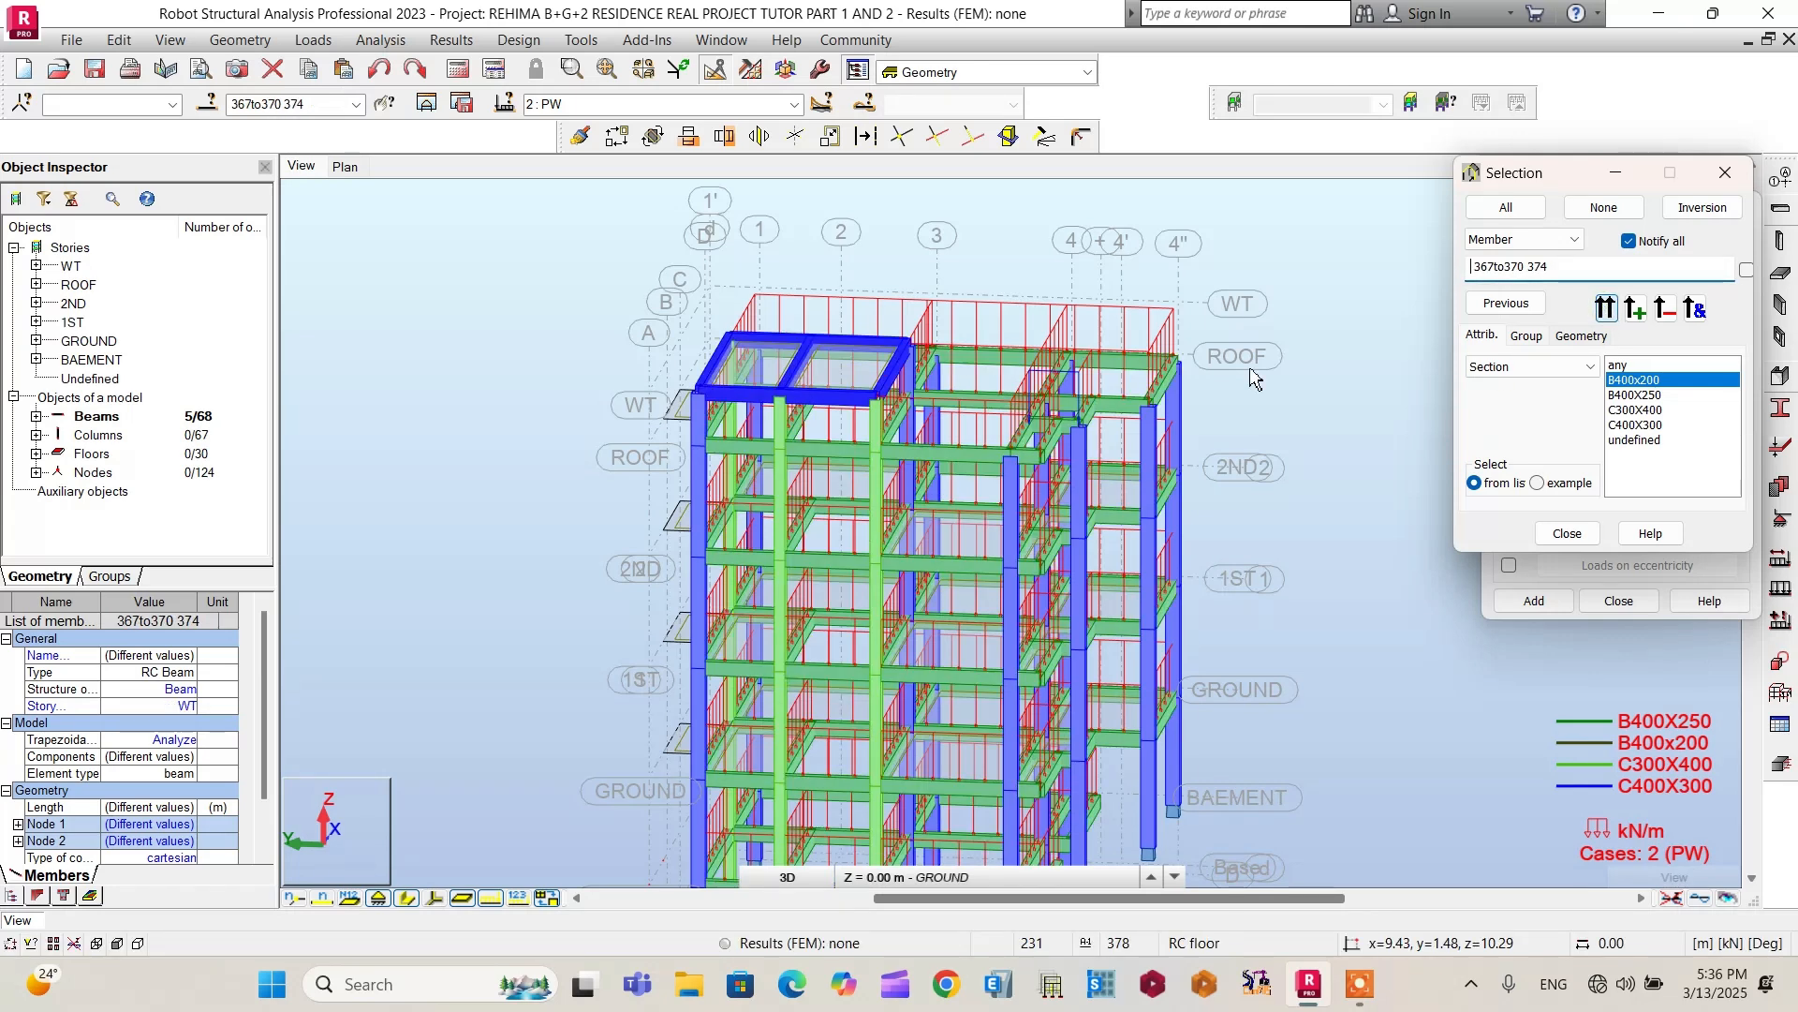
pyautogui.click(1570, 533)
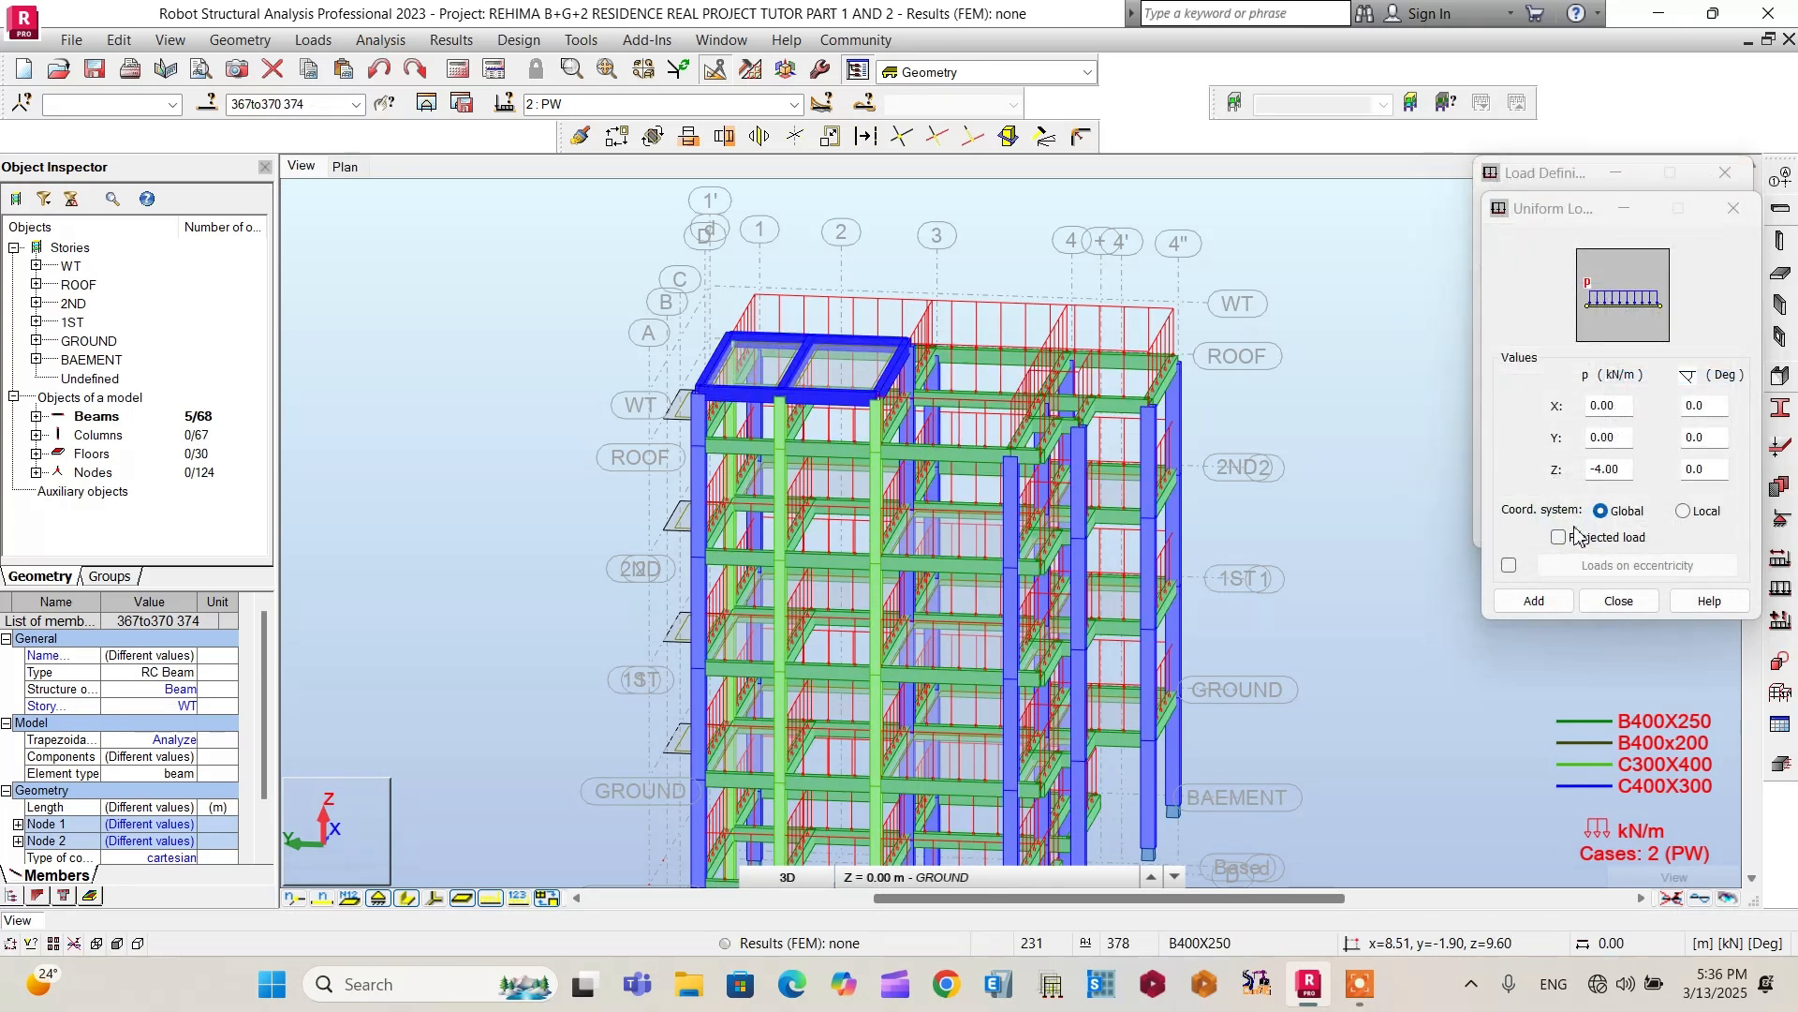
# Step: Apply the -4.00 kN/m PW load to the selected B400x200 beams, finish the load definition and inspect the loaded frame from above
pyautogui.click(1552, 603)
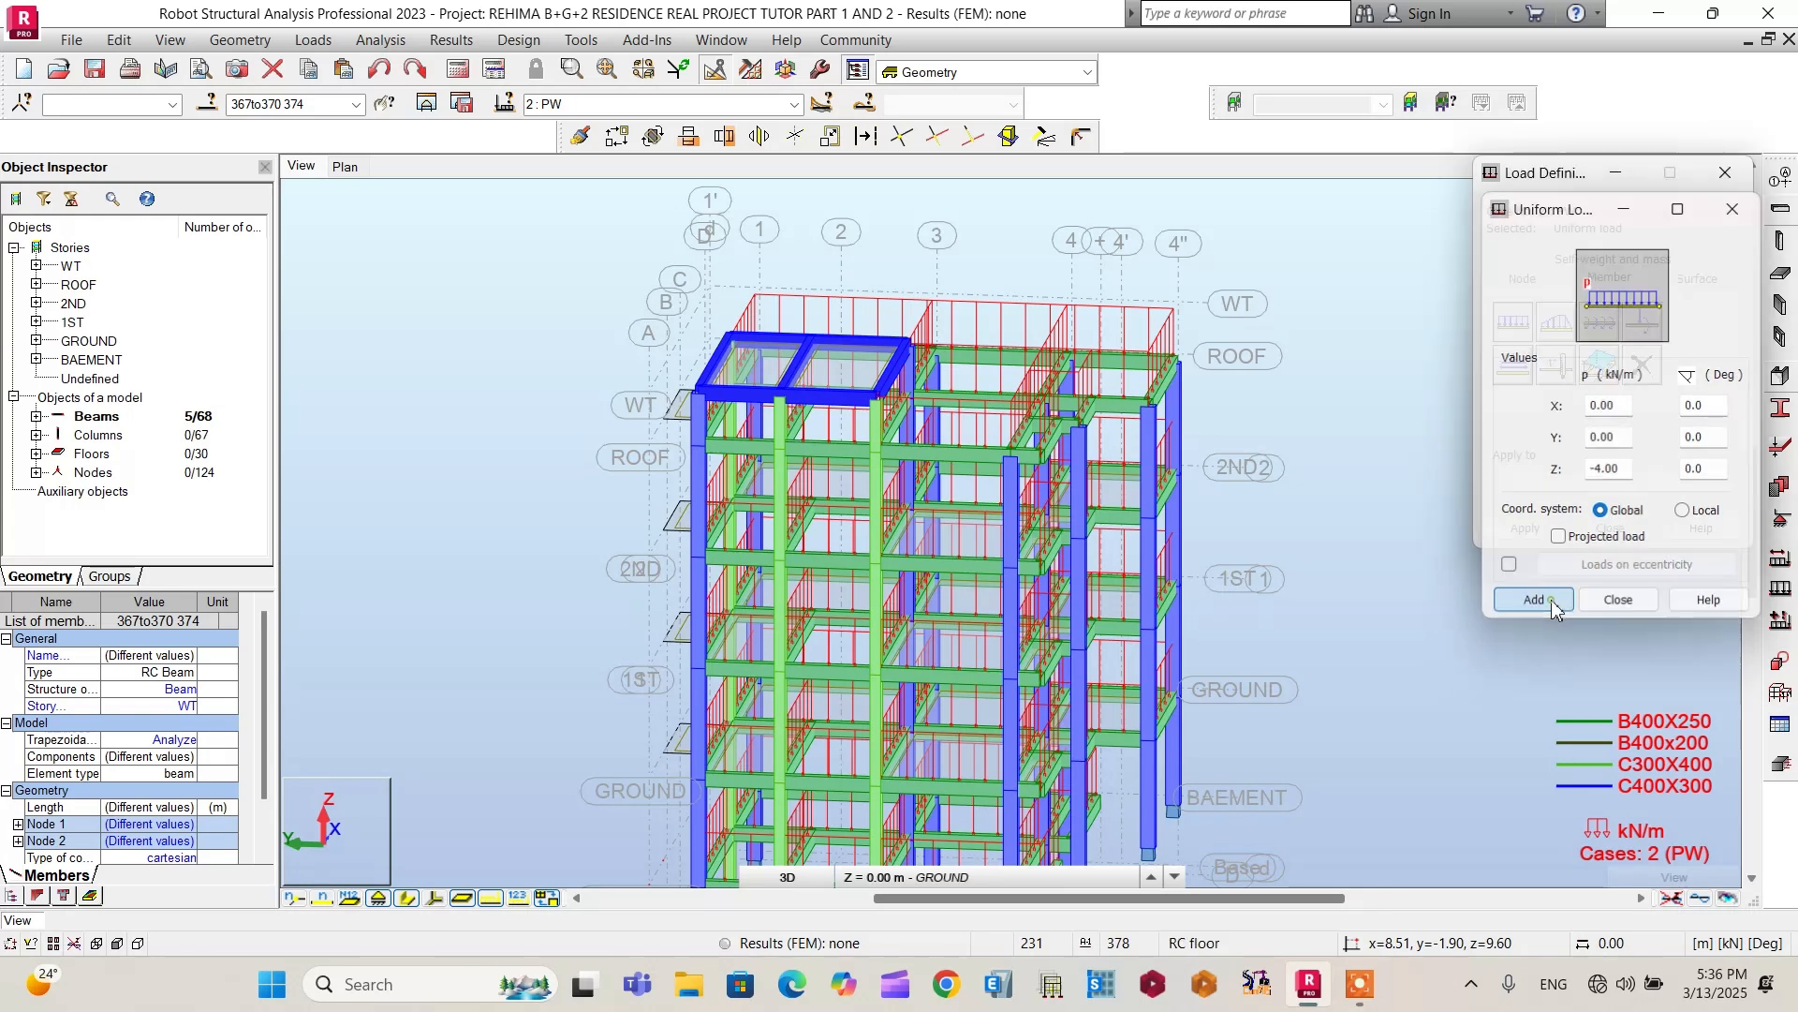
pyautogui.click(1550, 481)
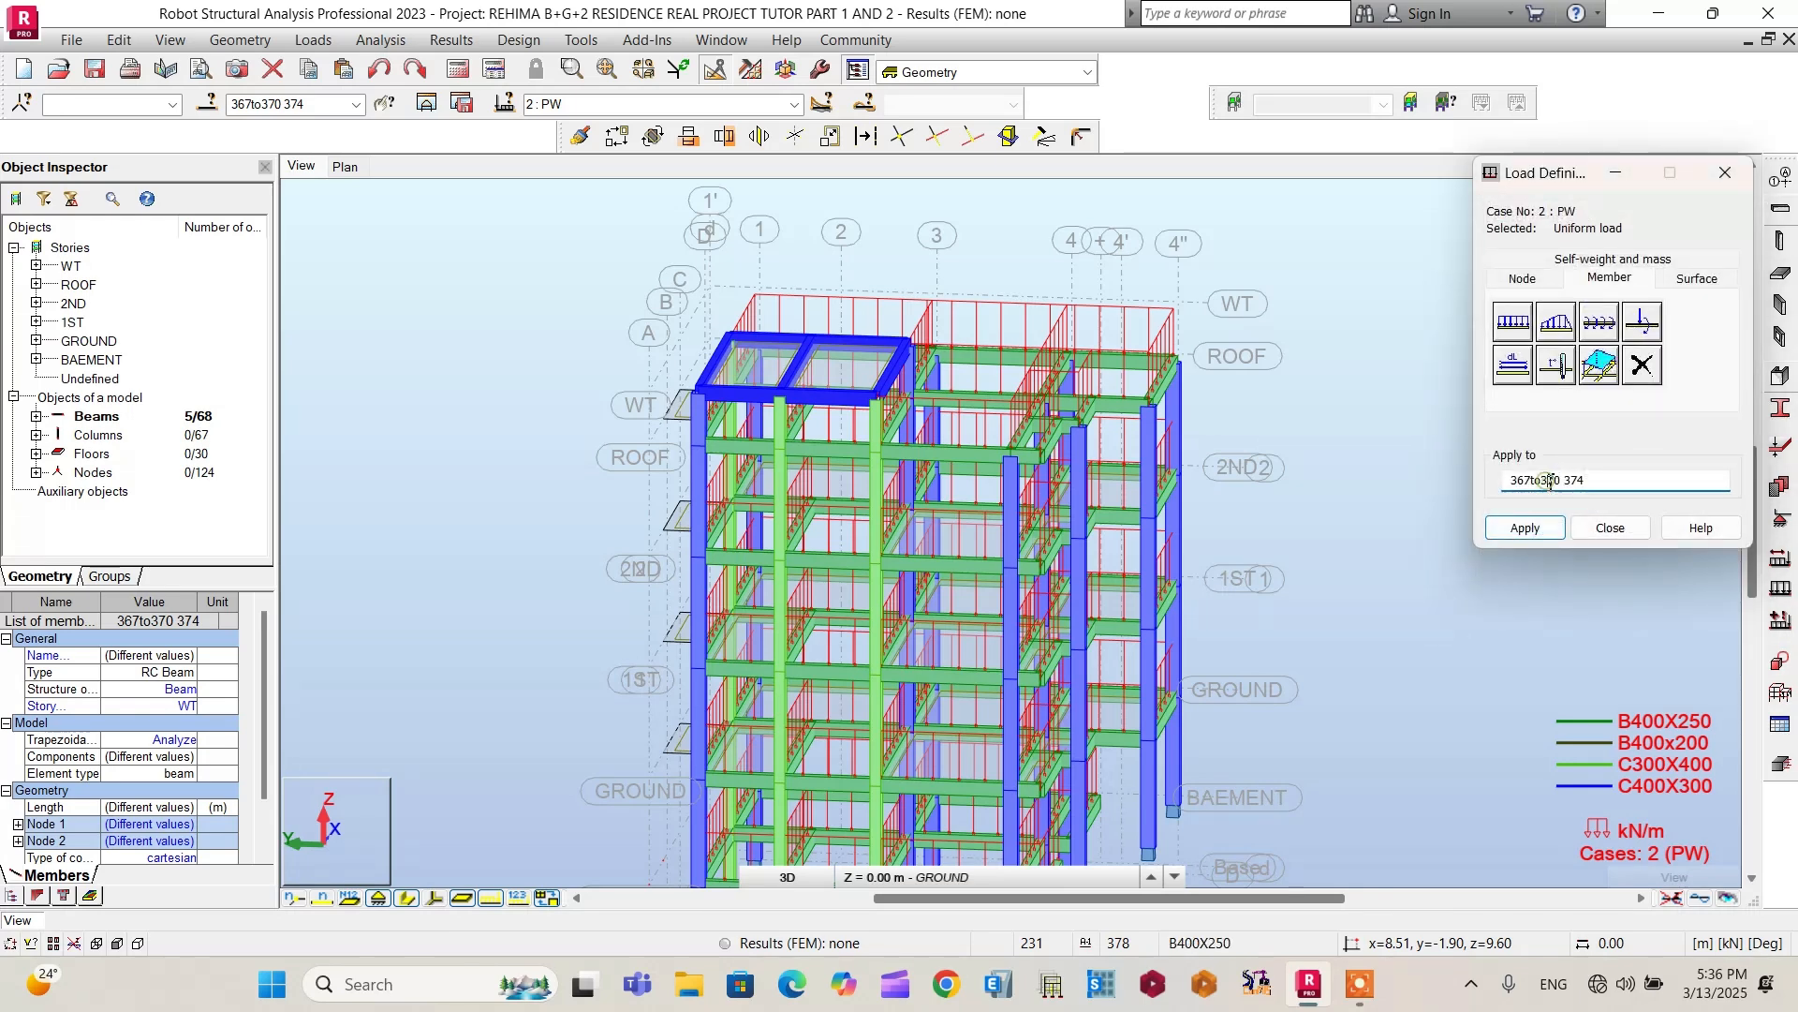
pyautogui.click(1541, 531)
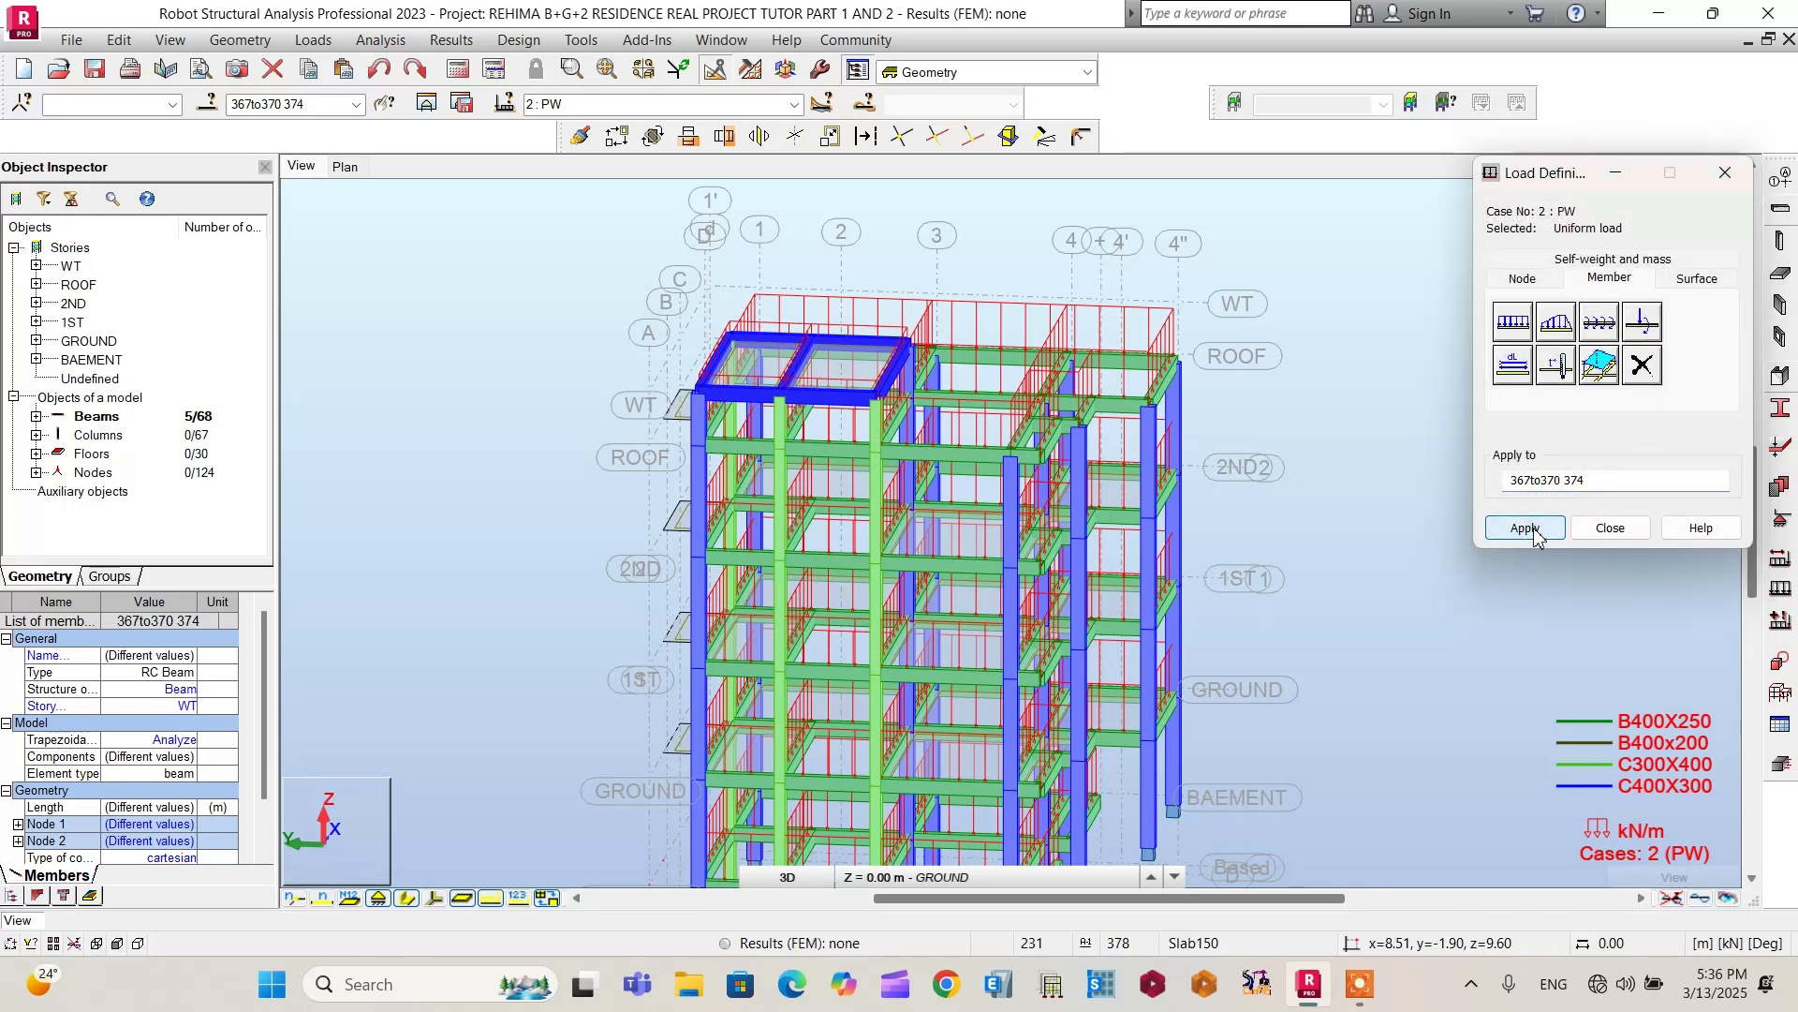
pyautogui.click(1611, 528)
pyautogui.click(1674, 248)
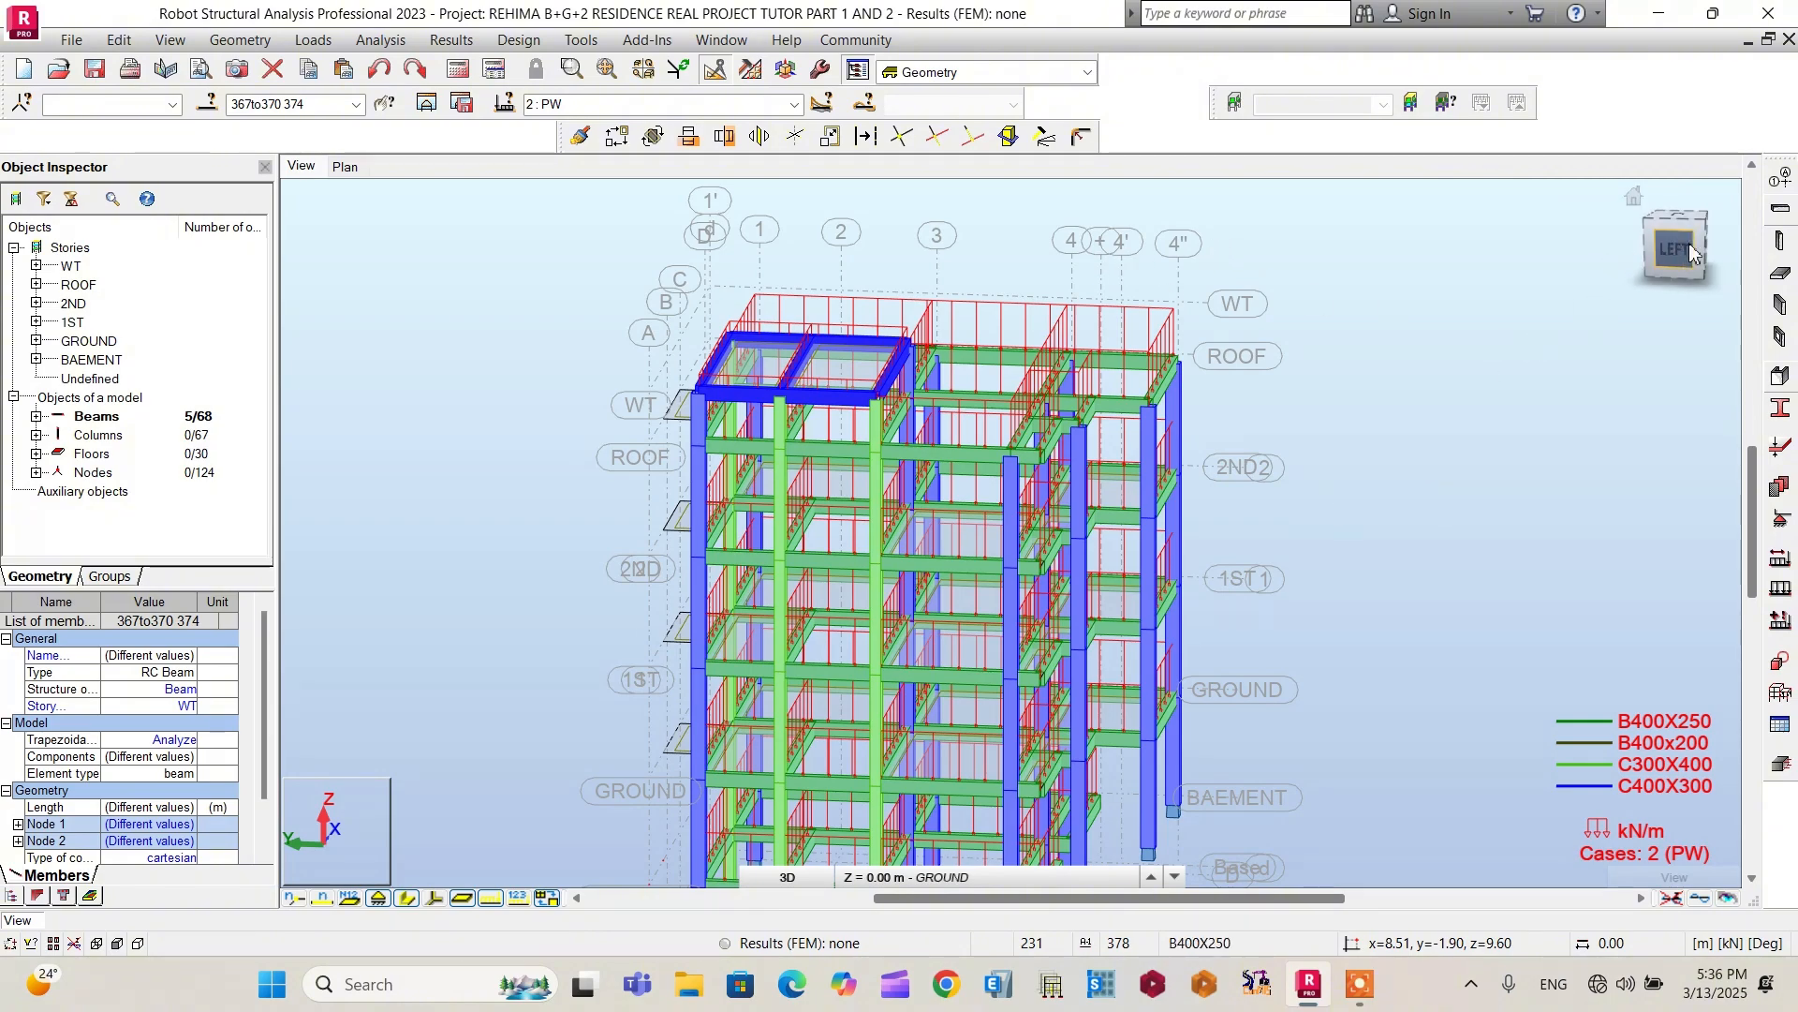
pyautogui.click(1705, 216)
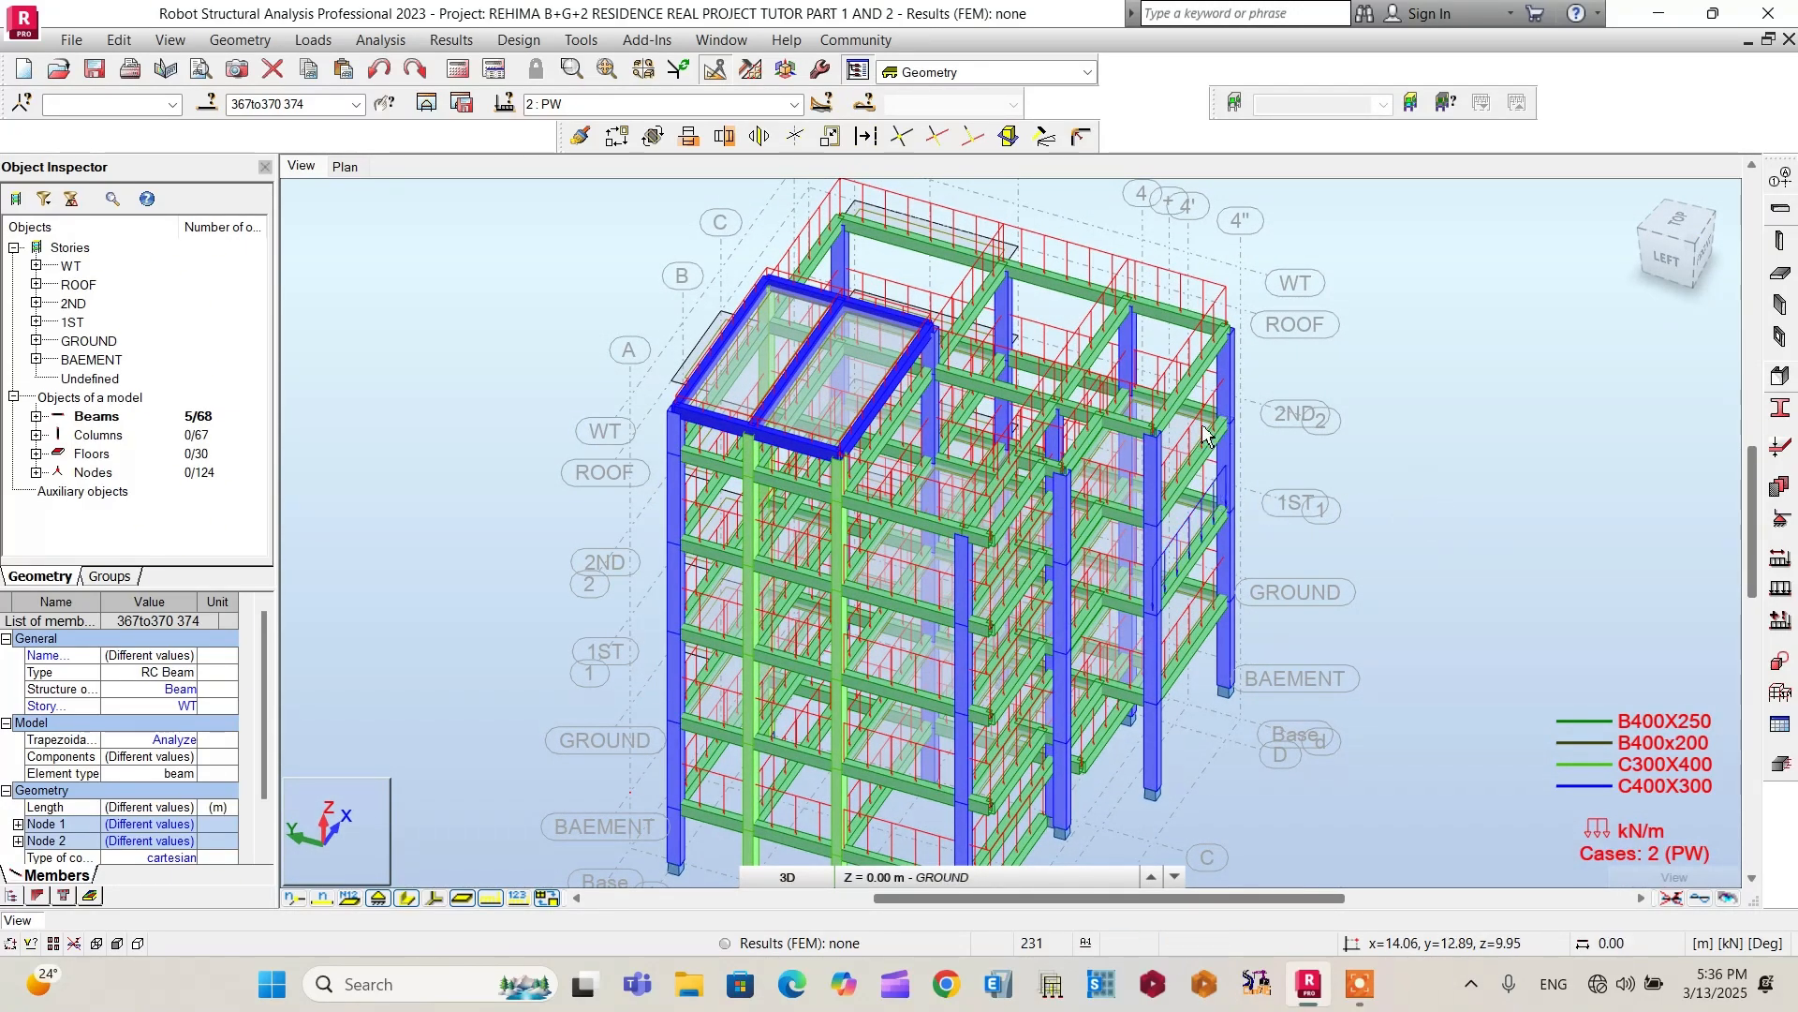
pyautogui.scroll(-1, 1165, 642)
pyautogui.scroll(2, 1190, 646)
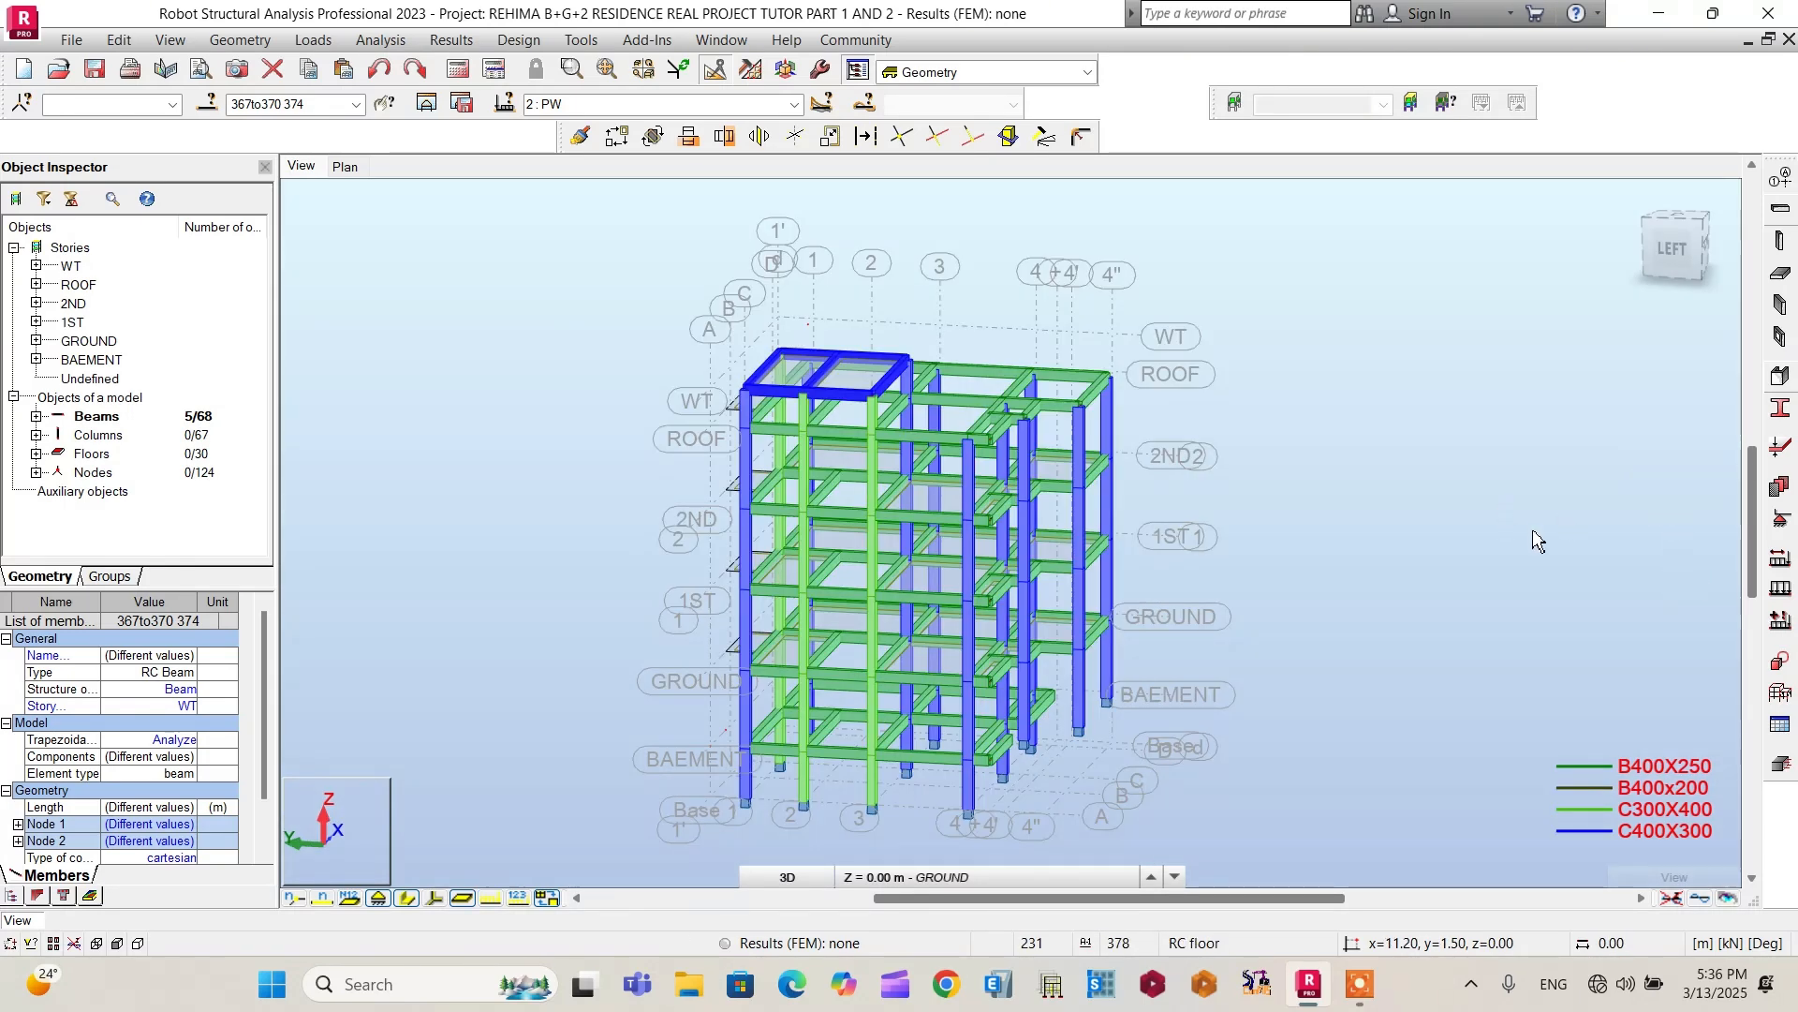
# Step: Define a uniform planar surface load of -2.2 kPa in global Z for load case 2 PW
pyautogui.click(1780, 587)
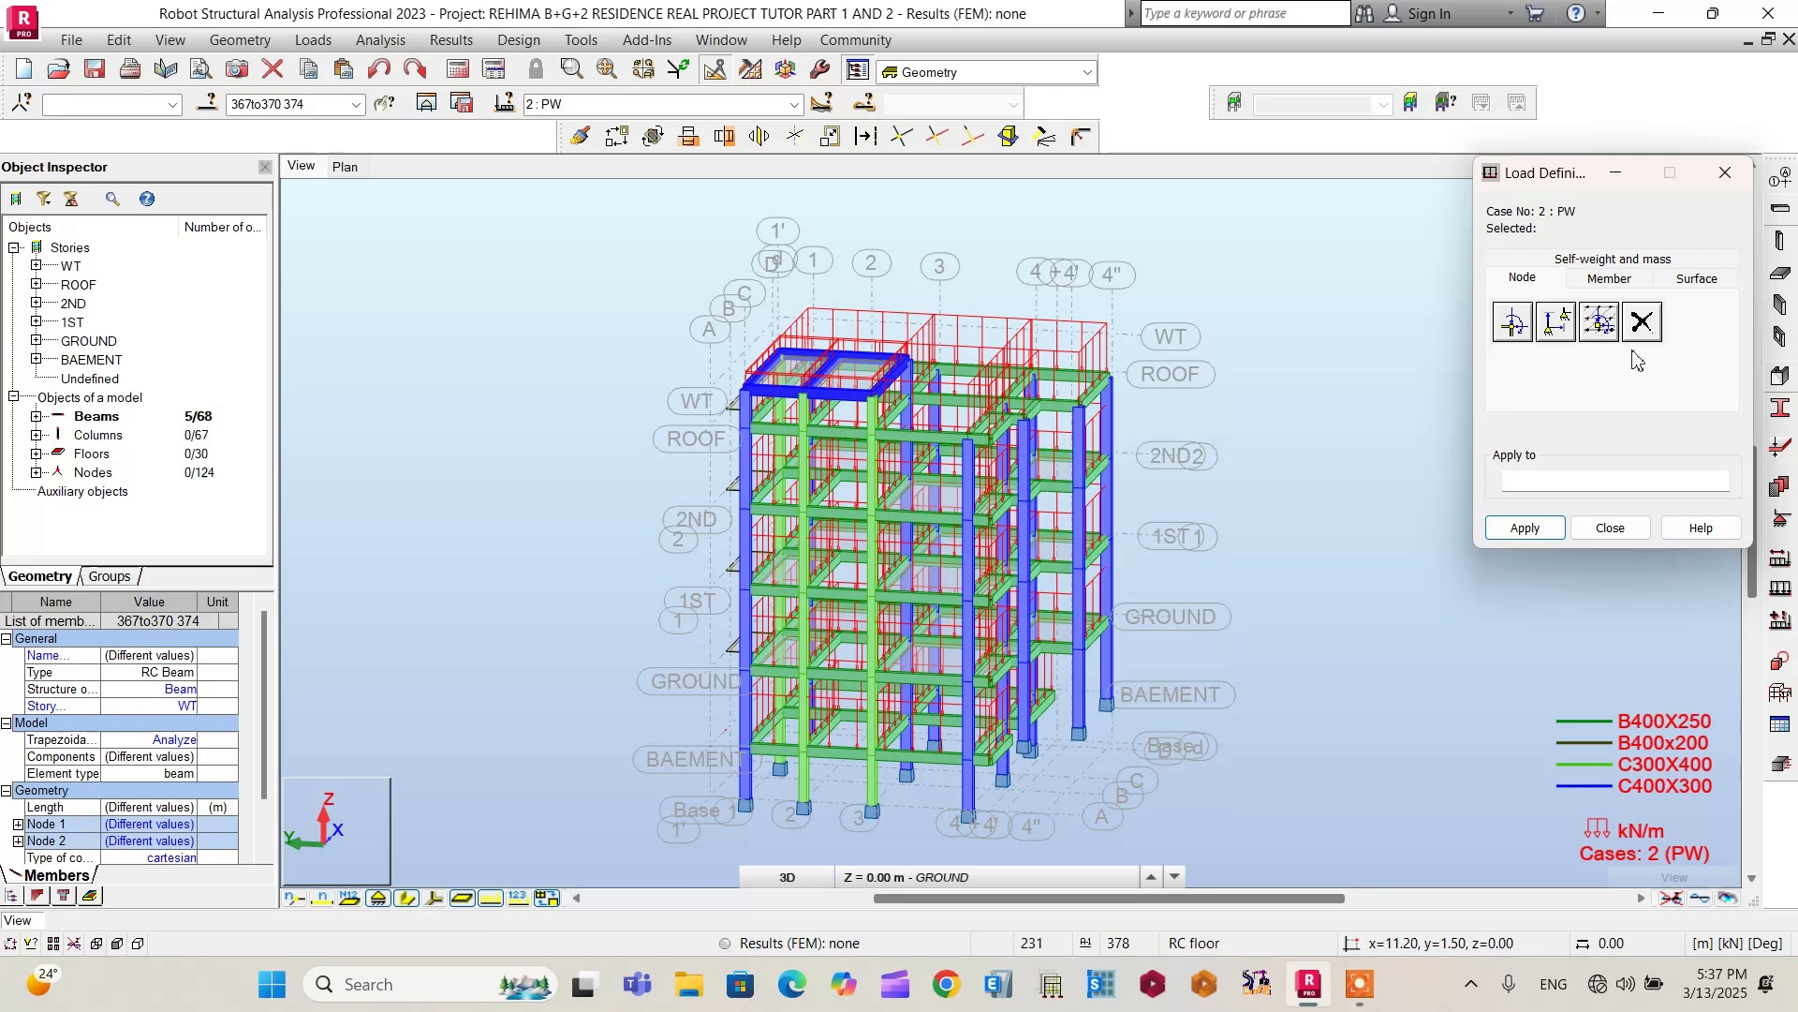
pyautogui.click(1696, 279)
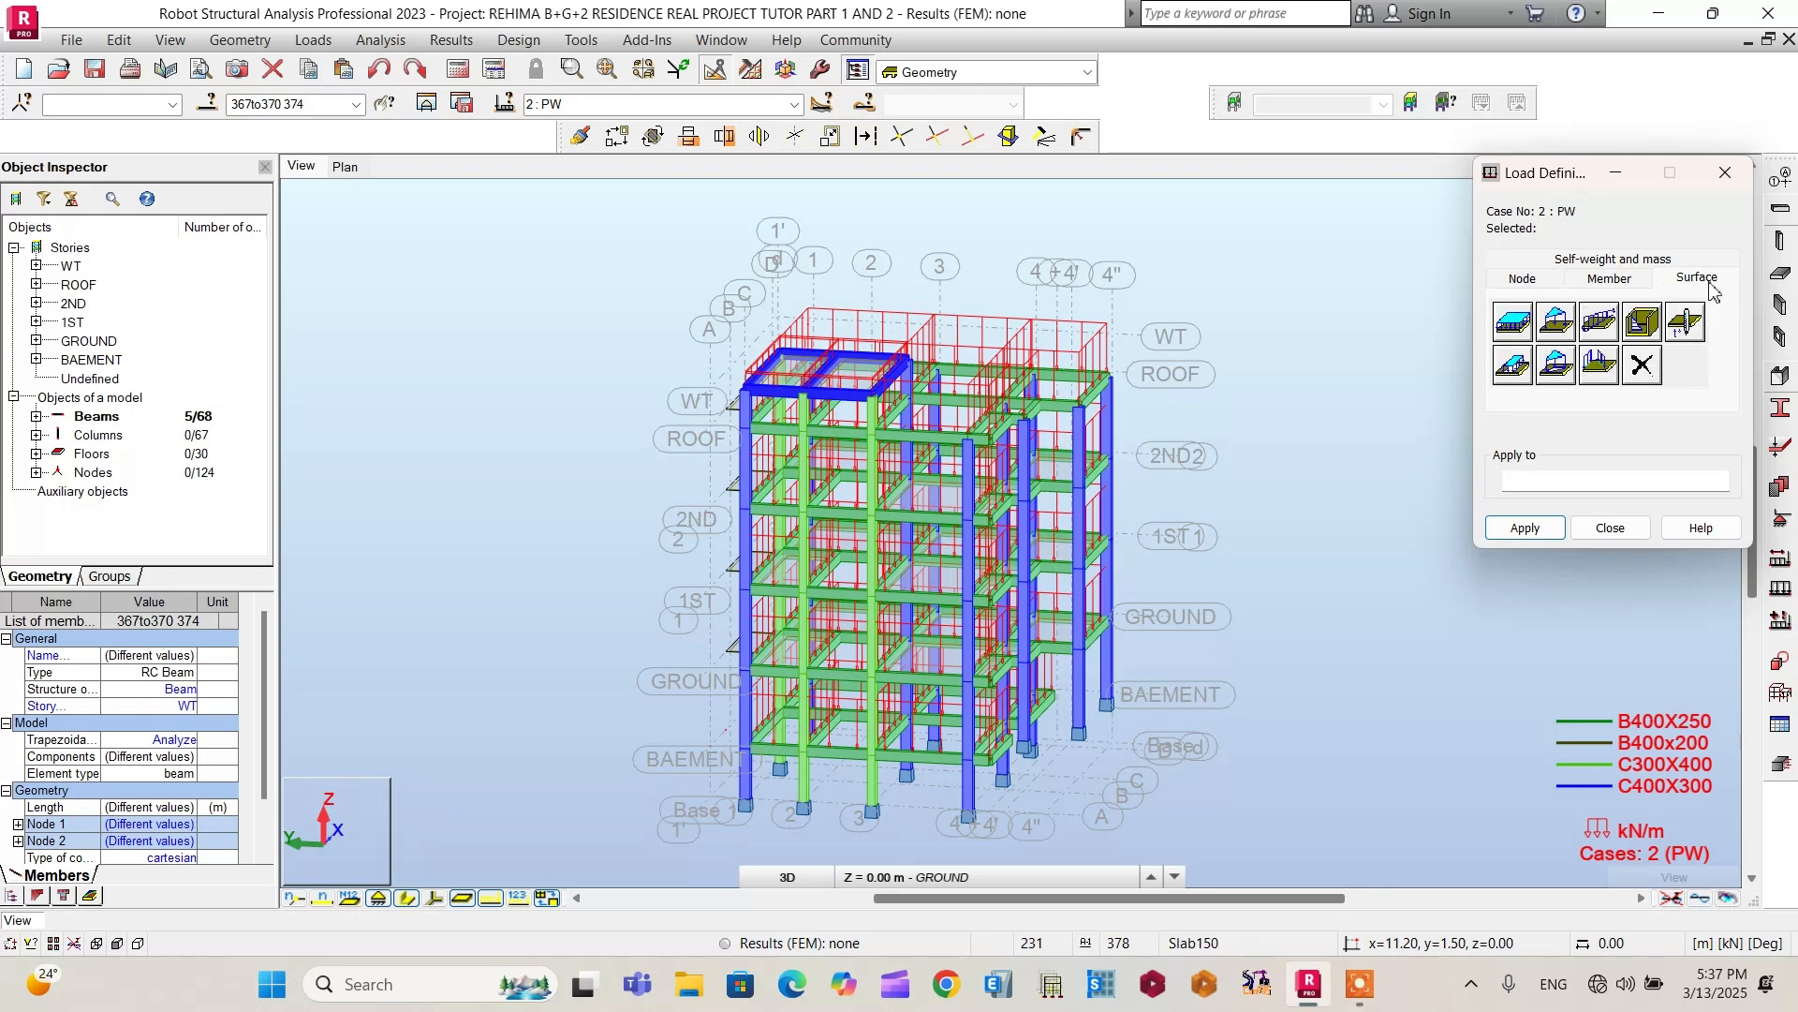
pyautogui.click(1515, 324)
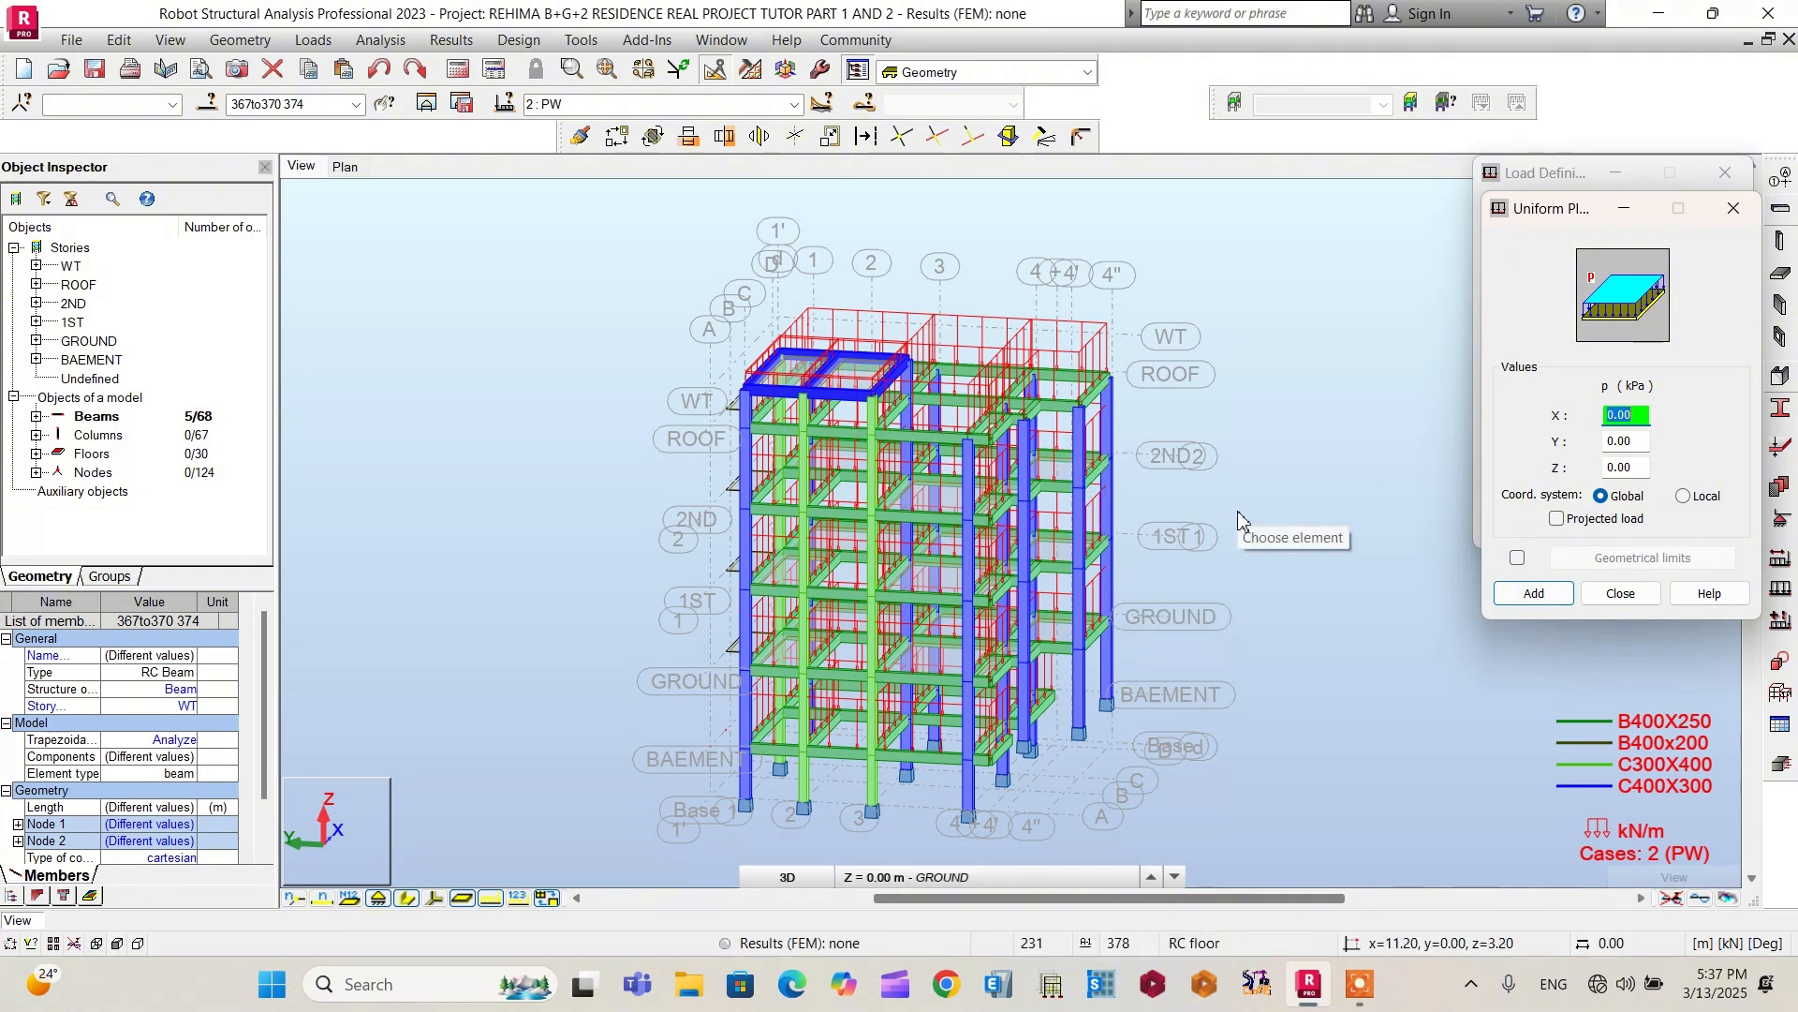
pyautogui.click(1628, 468)
pyautogui.press('BackSpace')
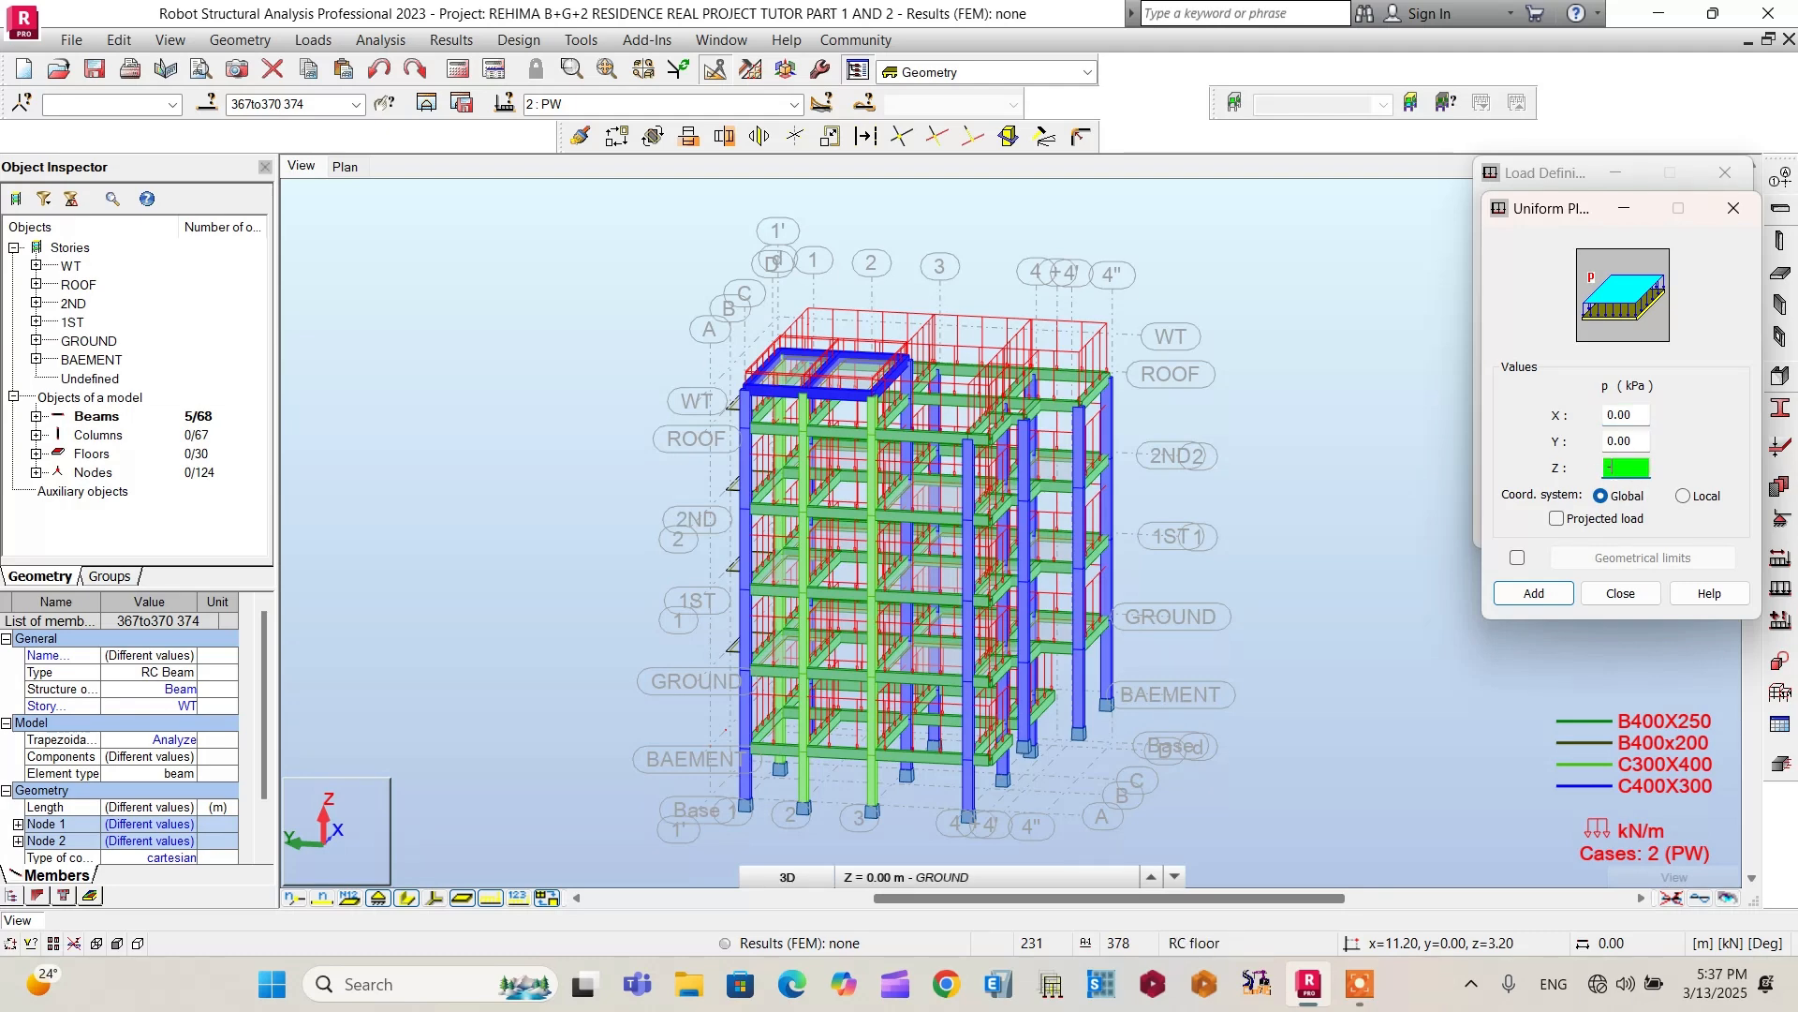
pyautogui.write('-2.2')
pyautogui.click(1543, 602)
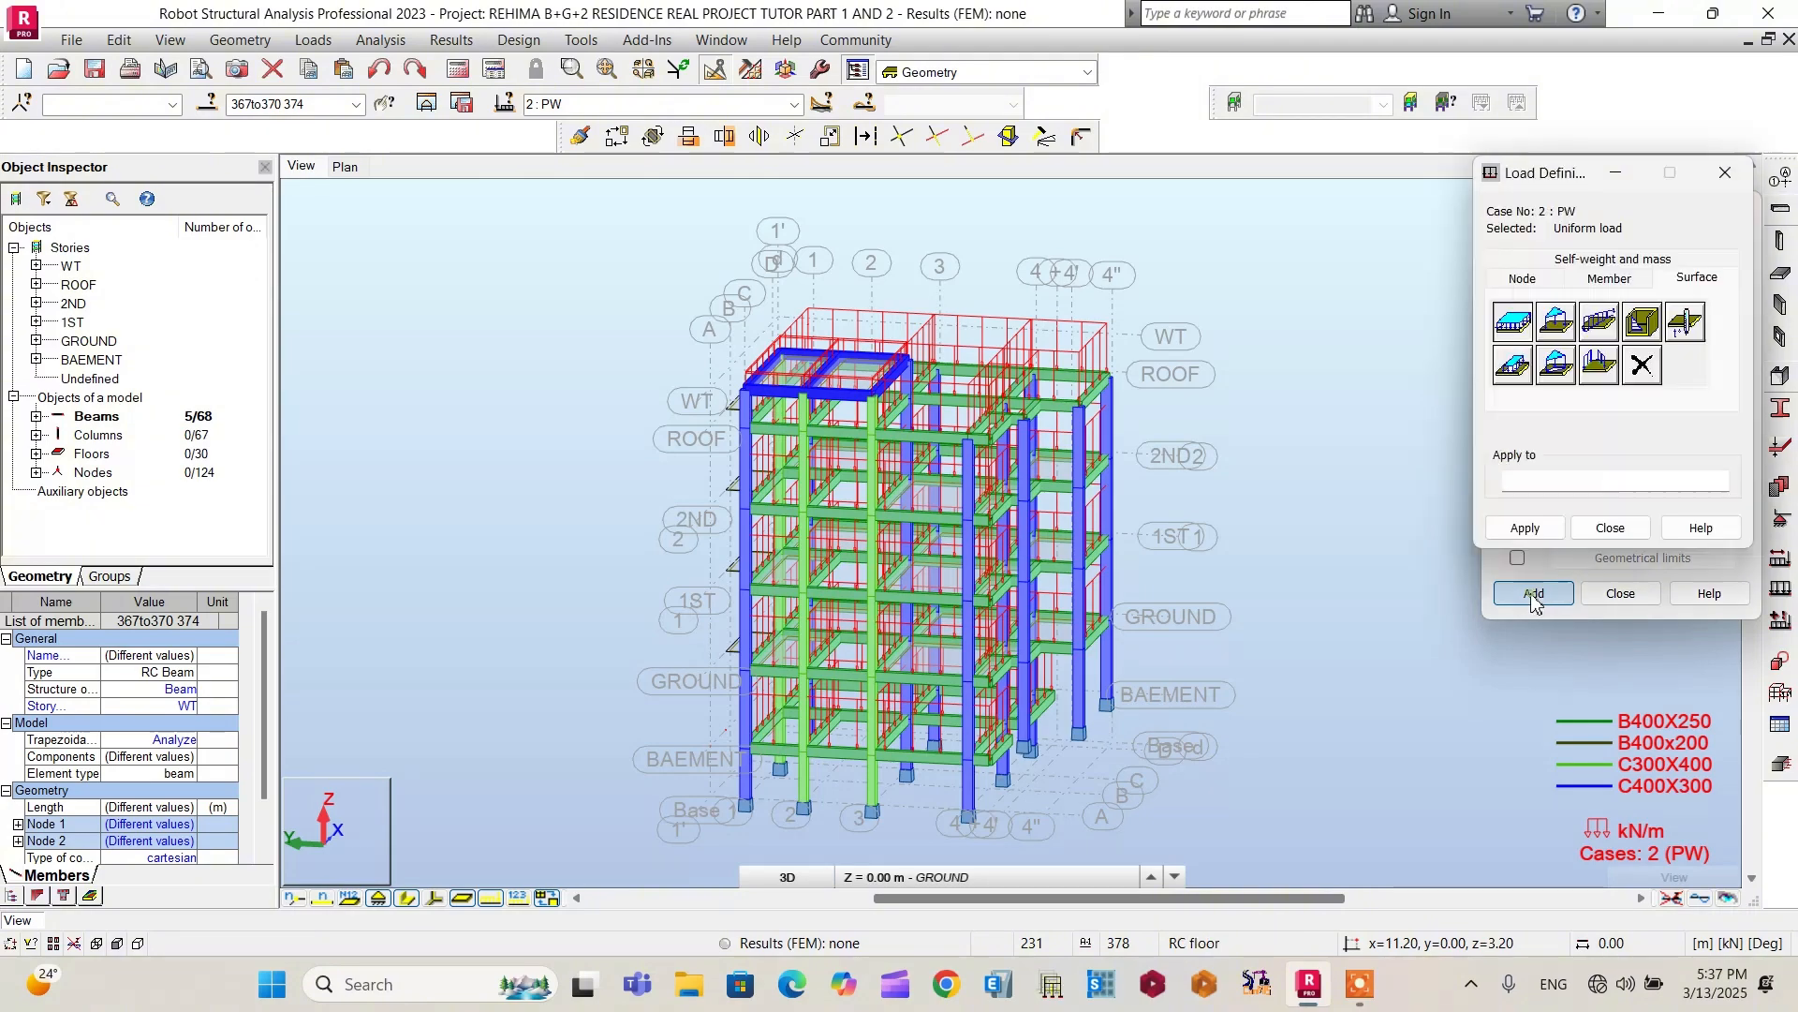
# Step: Apply the -2.2 kPa planar PW load to floor panel 221 on the GROUND story
pyautogui.click(1574, 481)
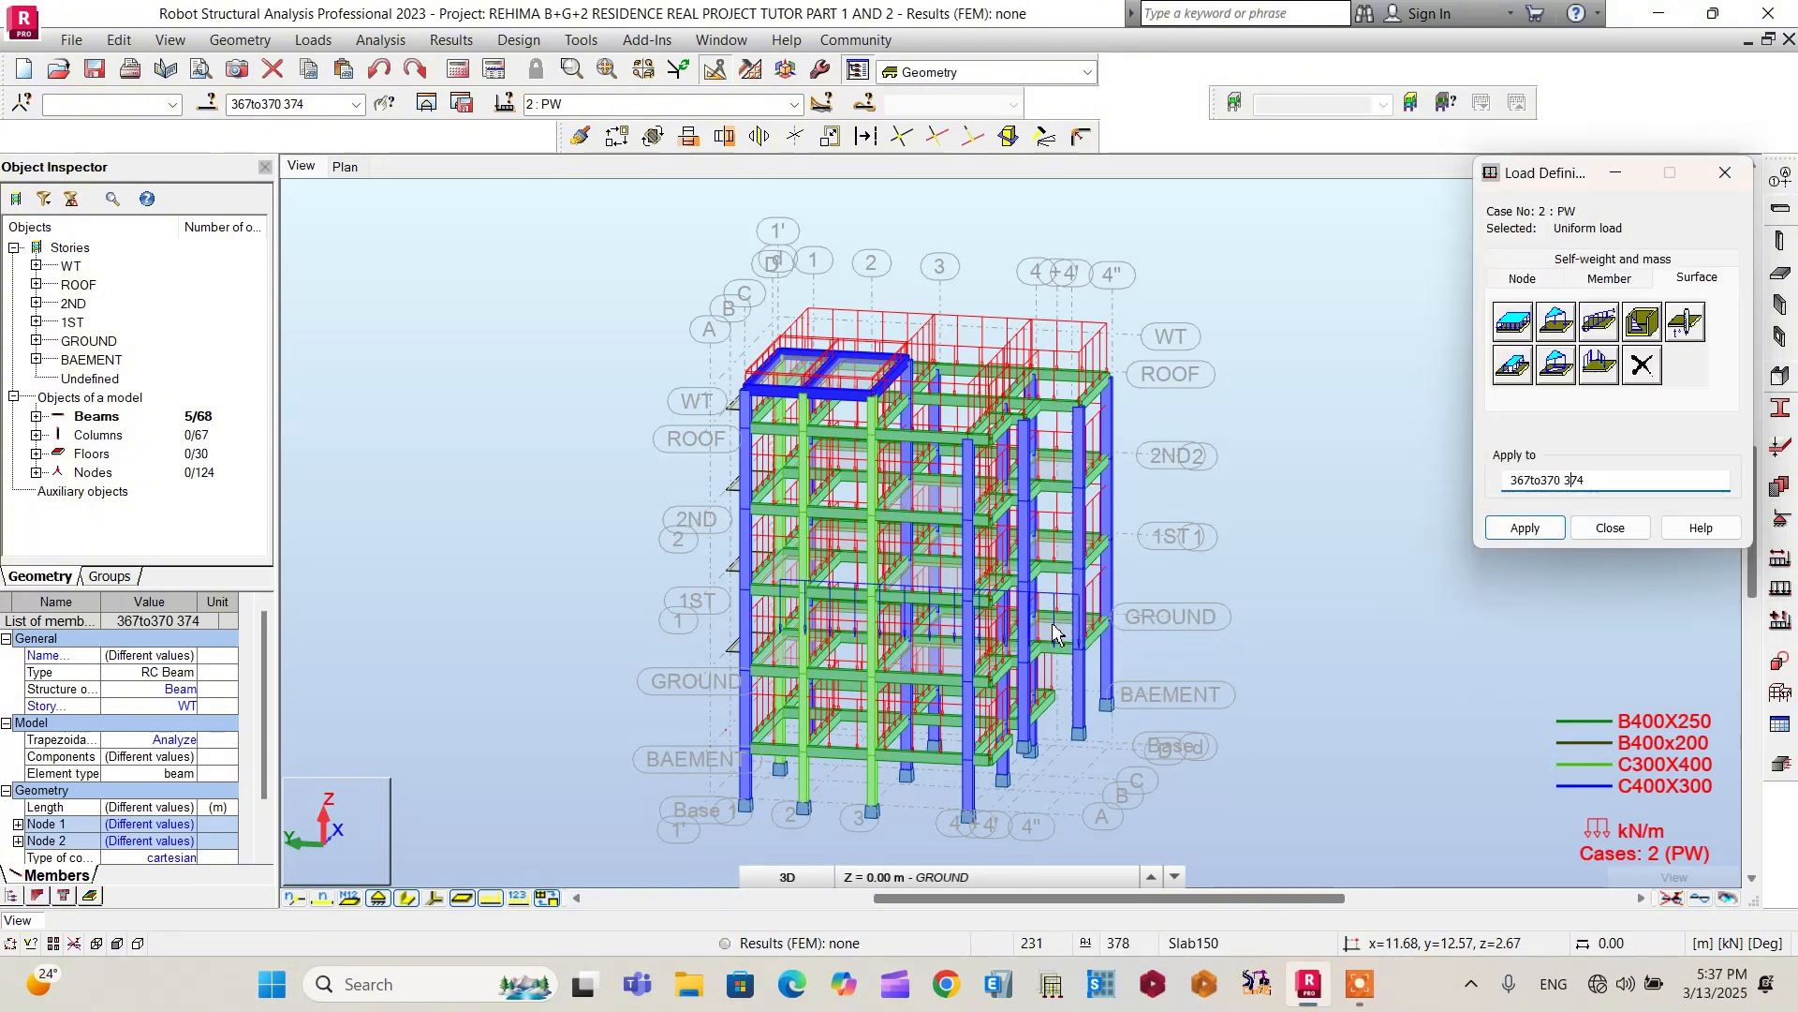
pyautogui.scroll(5, 1056, 637)
pyautogui.click(1049, 612)
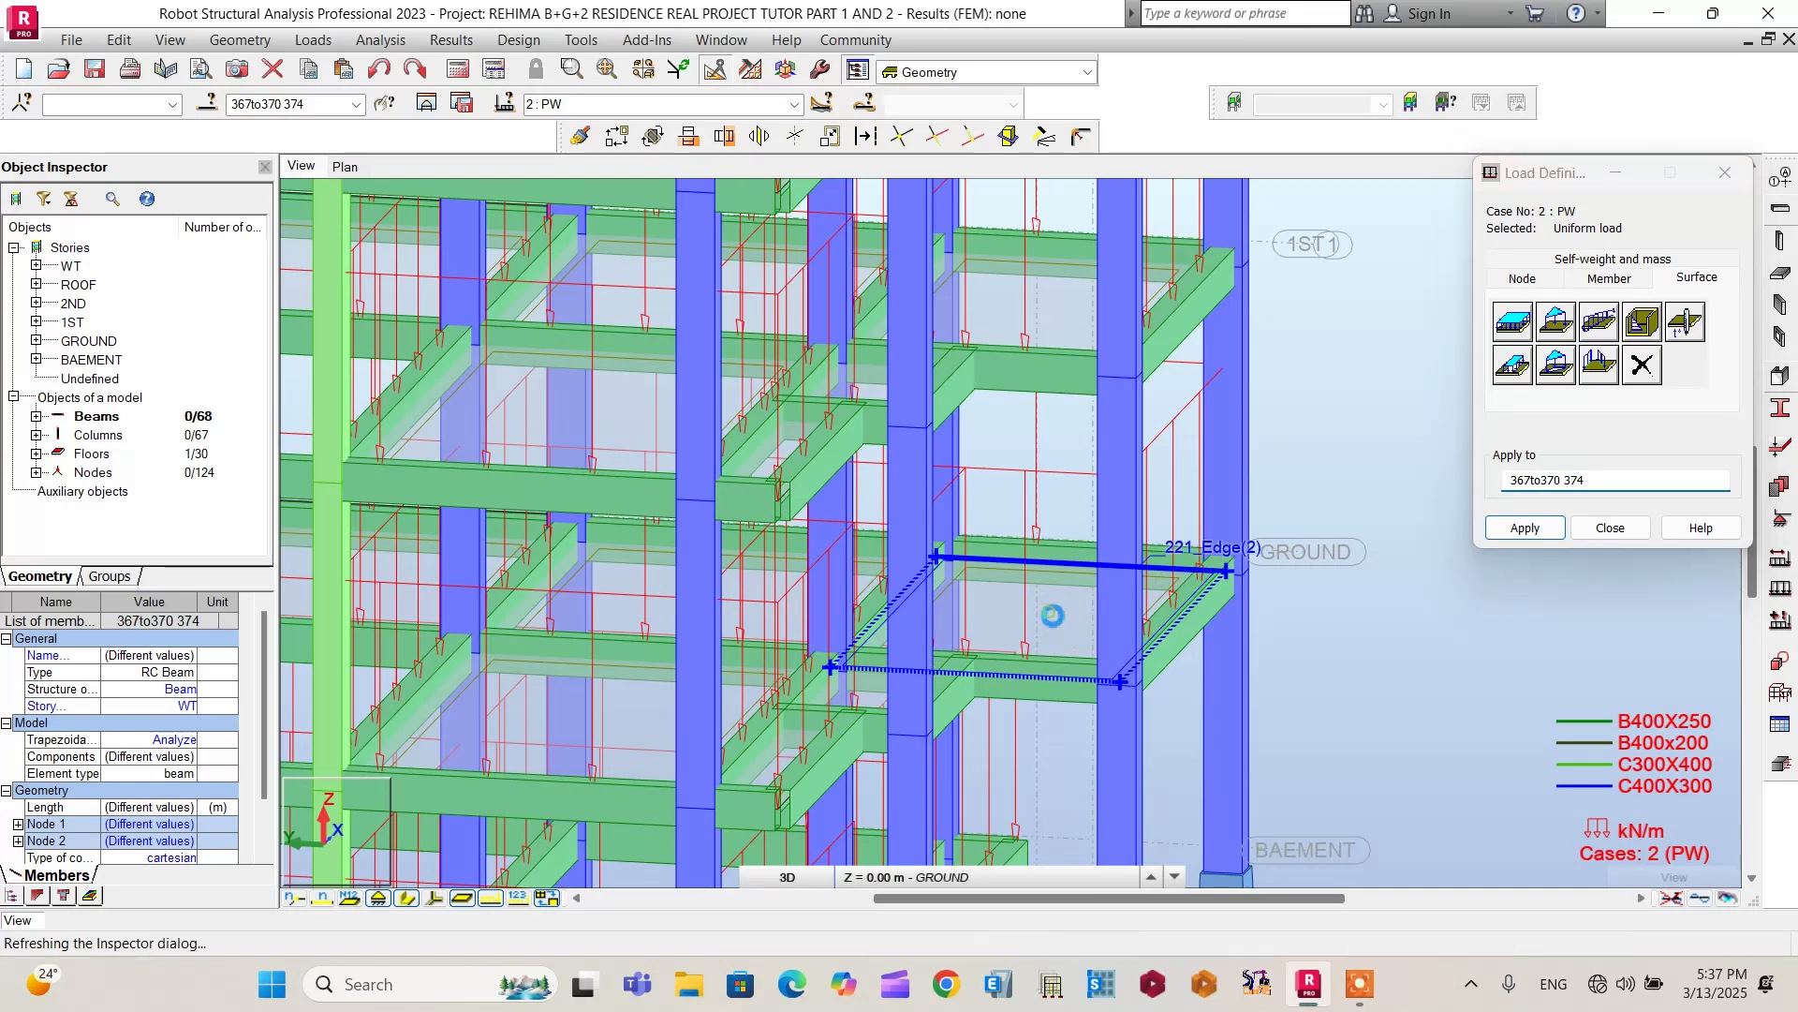
pyautogui.scroll(-3, 1049, 610)
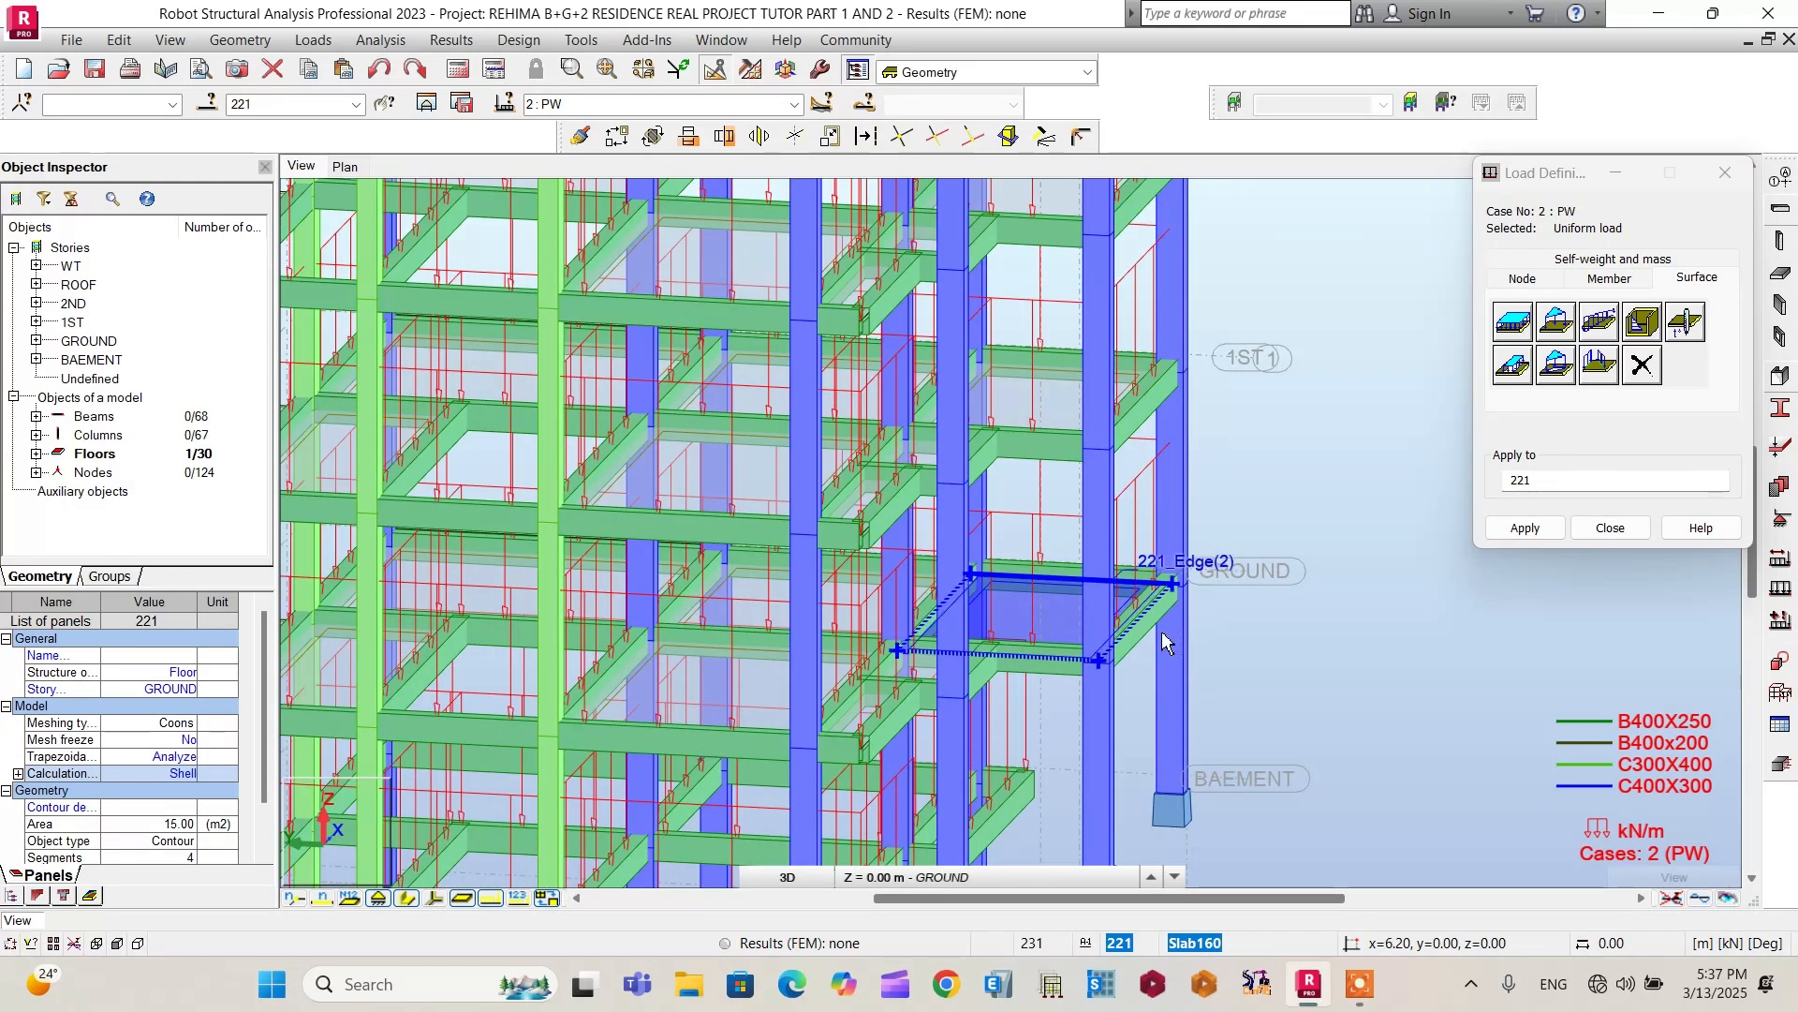
pyautogui.click(1536, 480)
pyautogui.click(1528, 530)
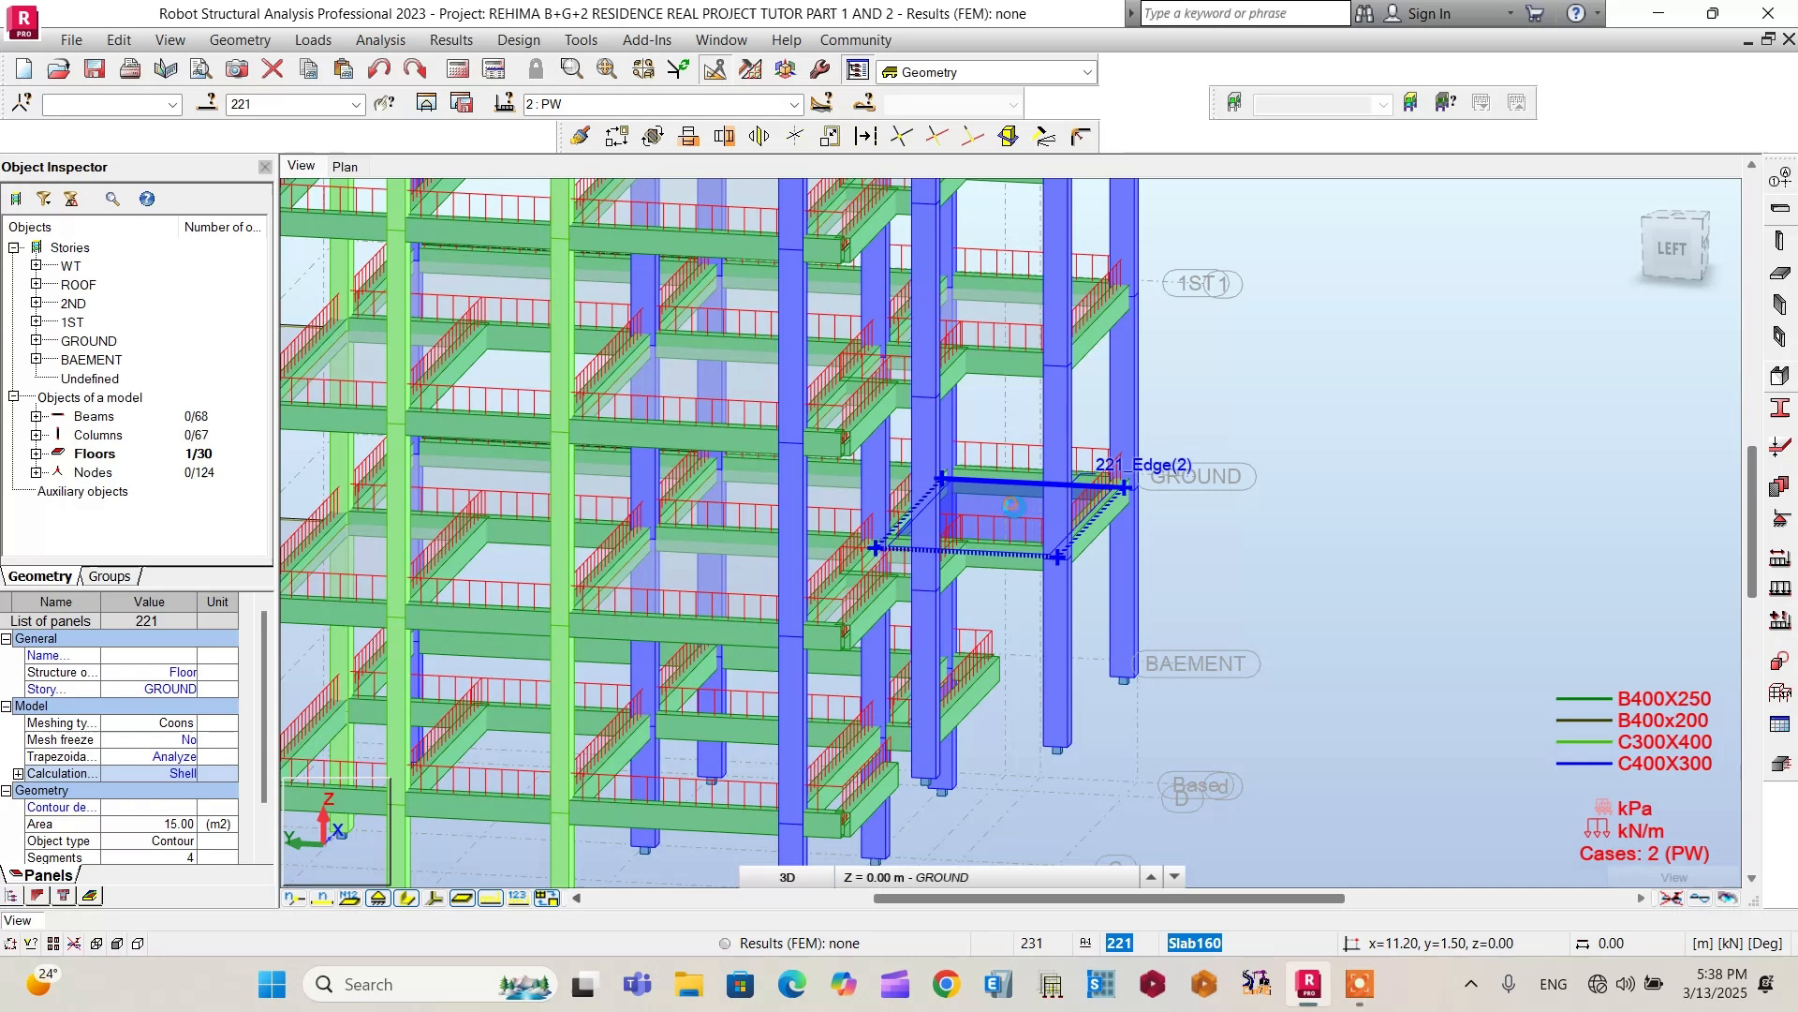
# Step: Select all floor panels similar in thickness to the selected GROUND story panel
pyautogui.rightClick(1012, 505)
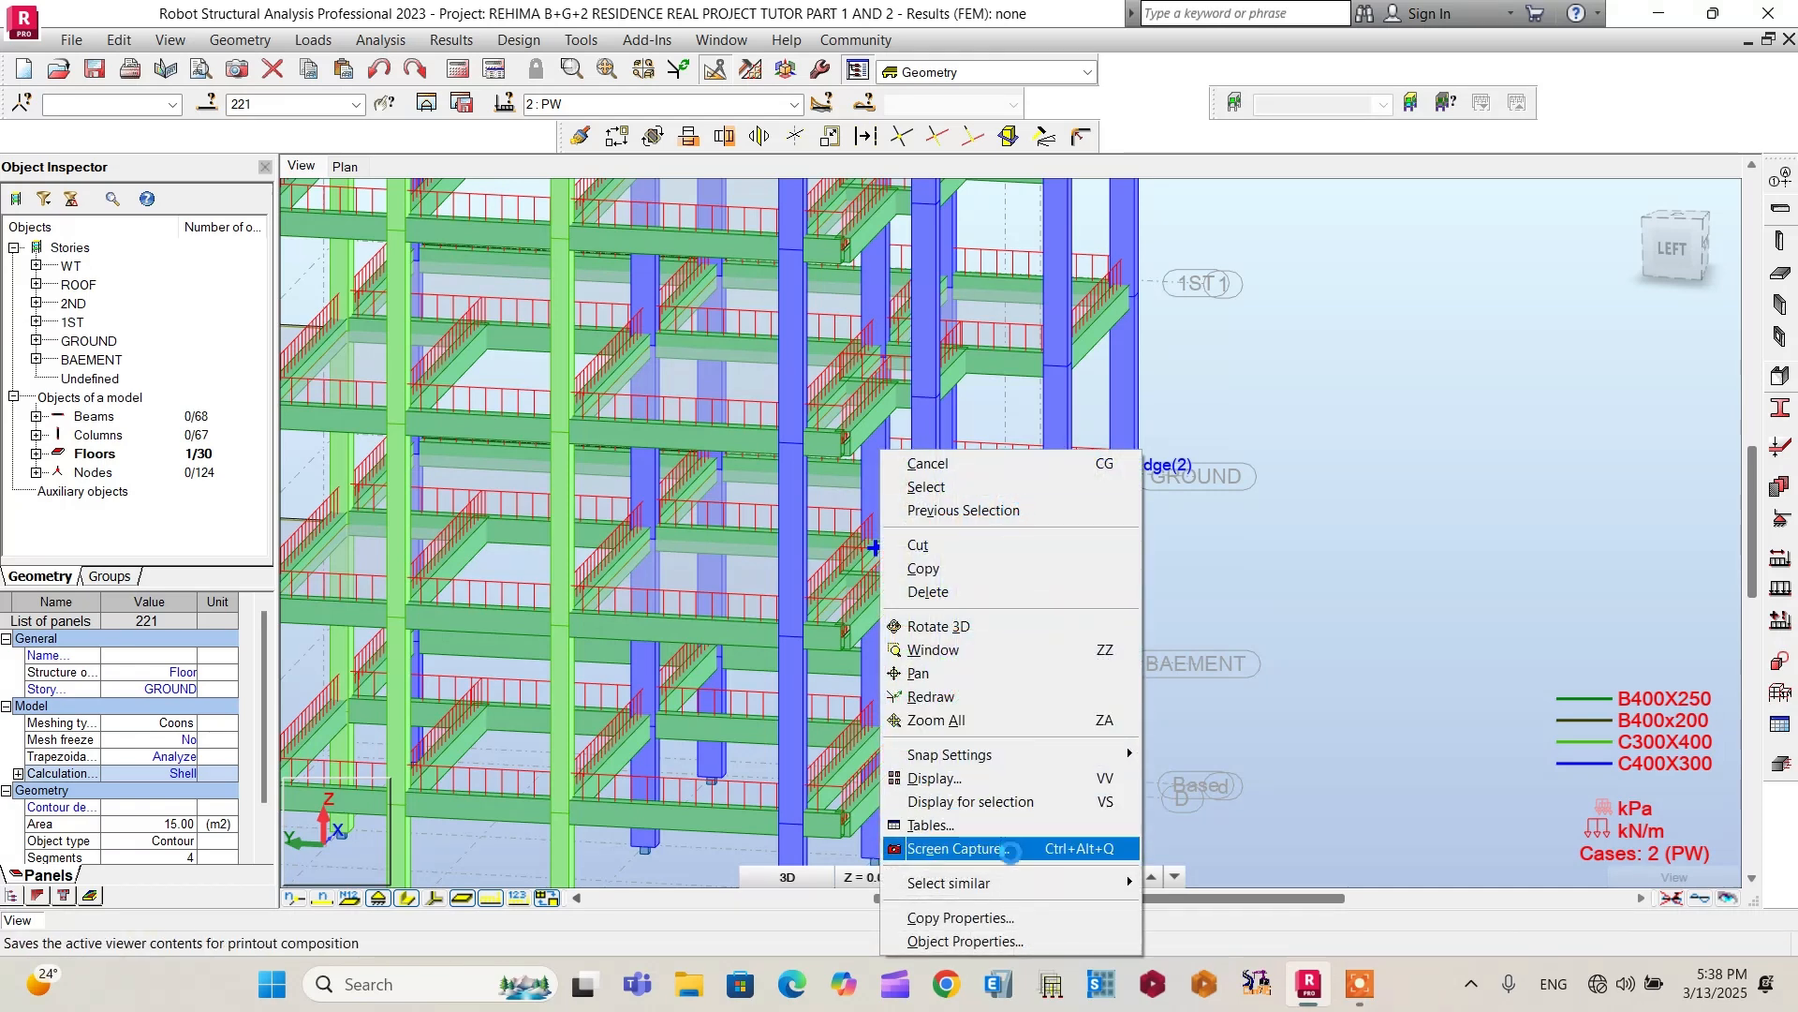
pyautogui.moveTo(993, 888)
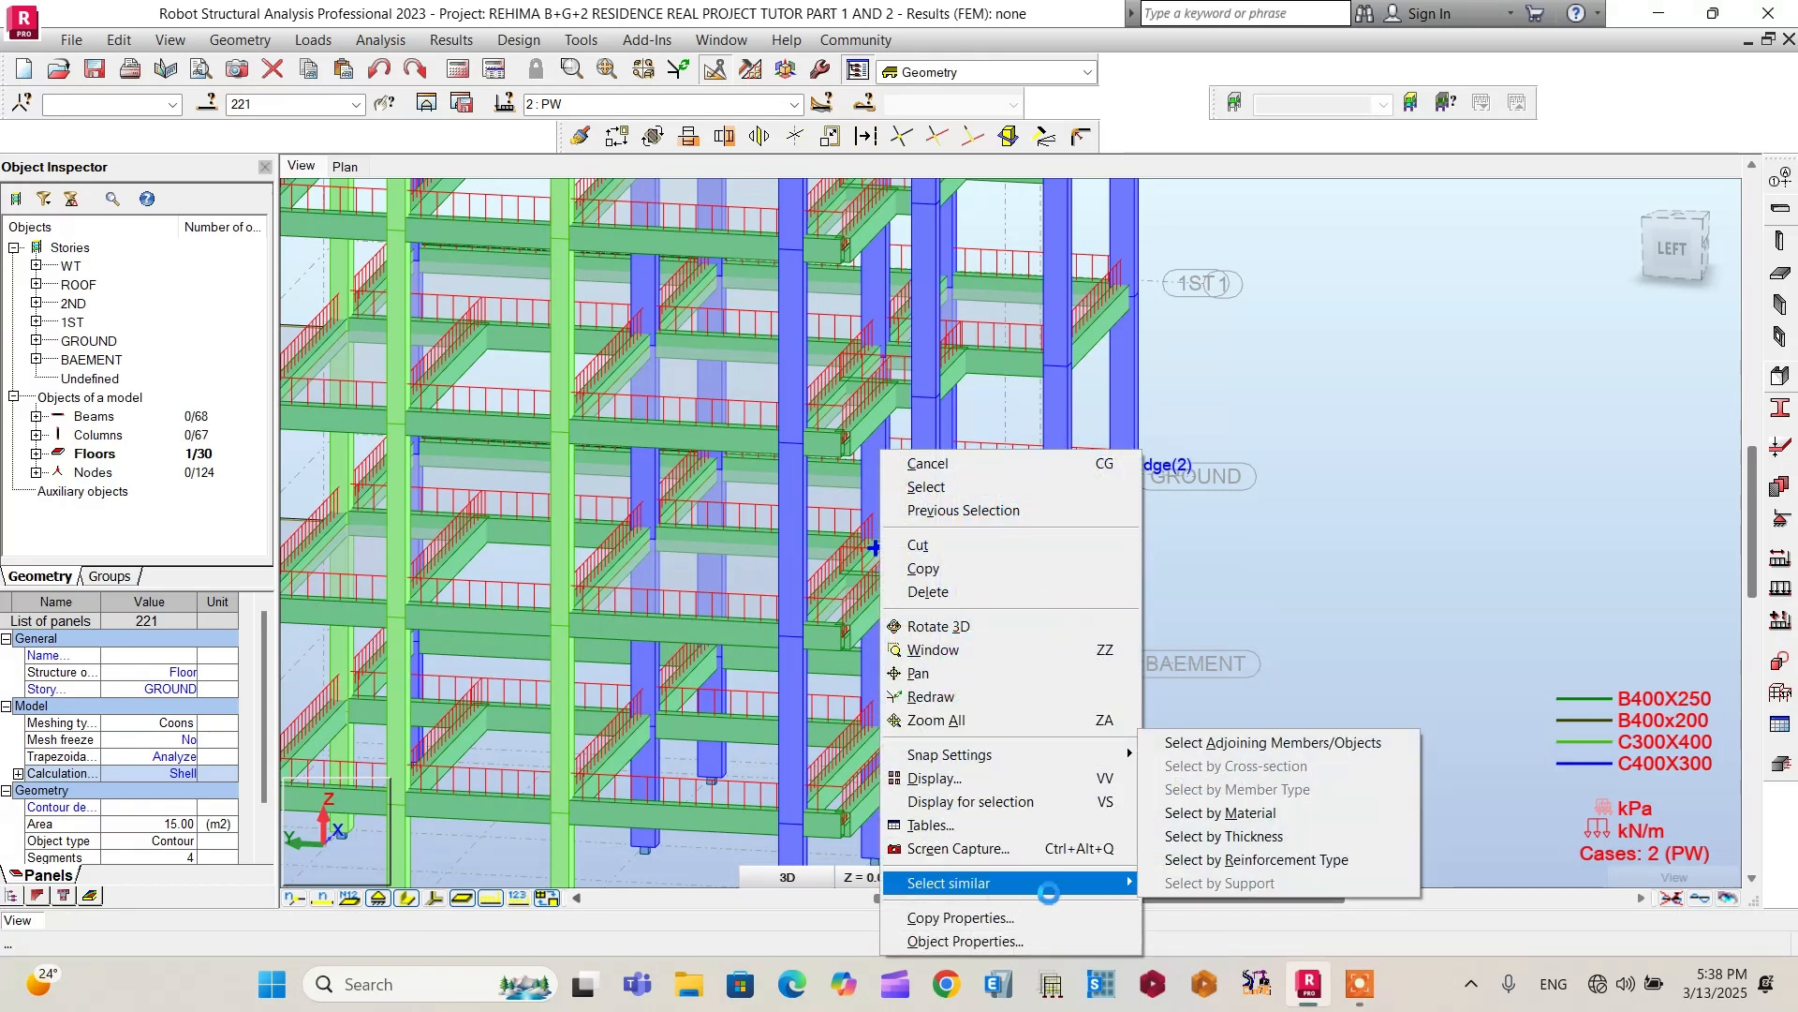
pyautogui.click(1257, 836)
pyautogui.scroll(-2, 1252, 521)
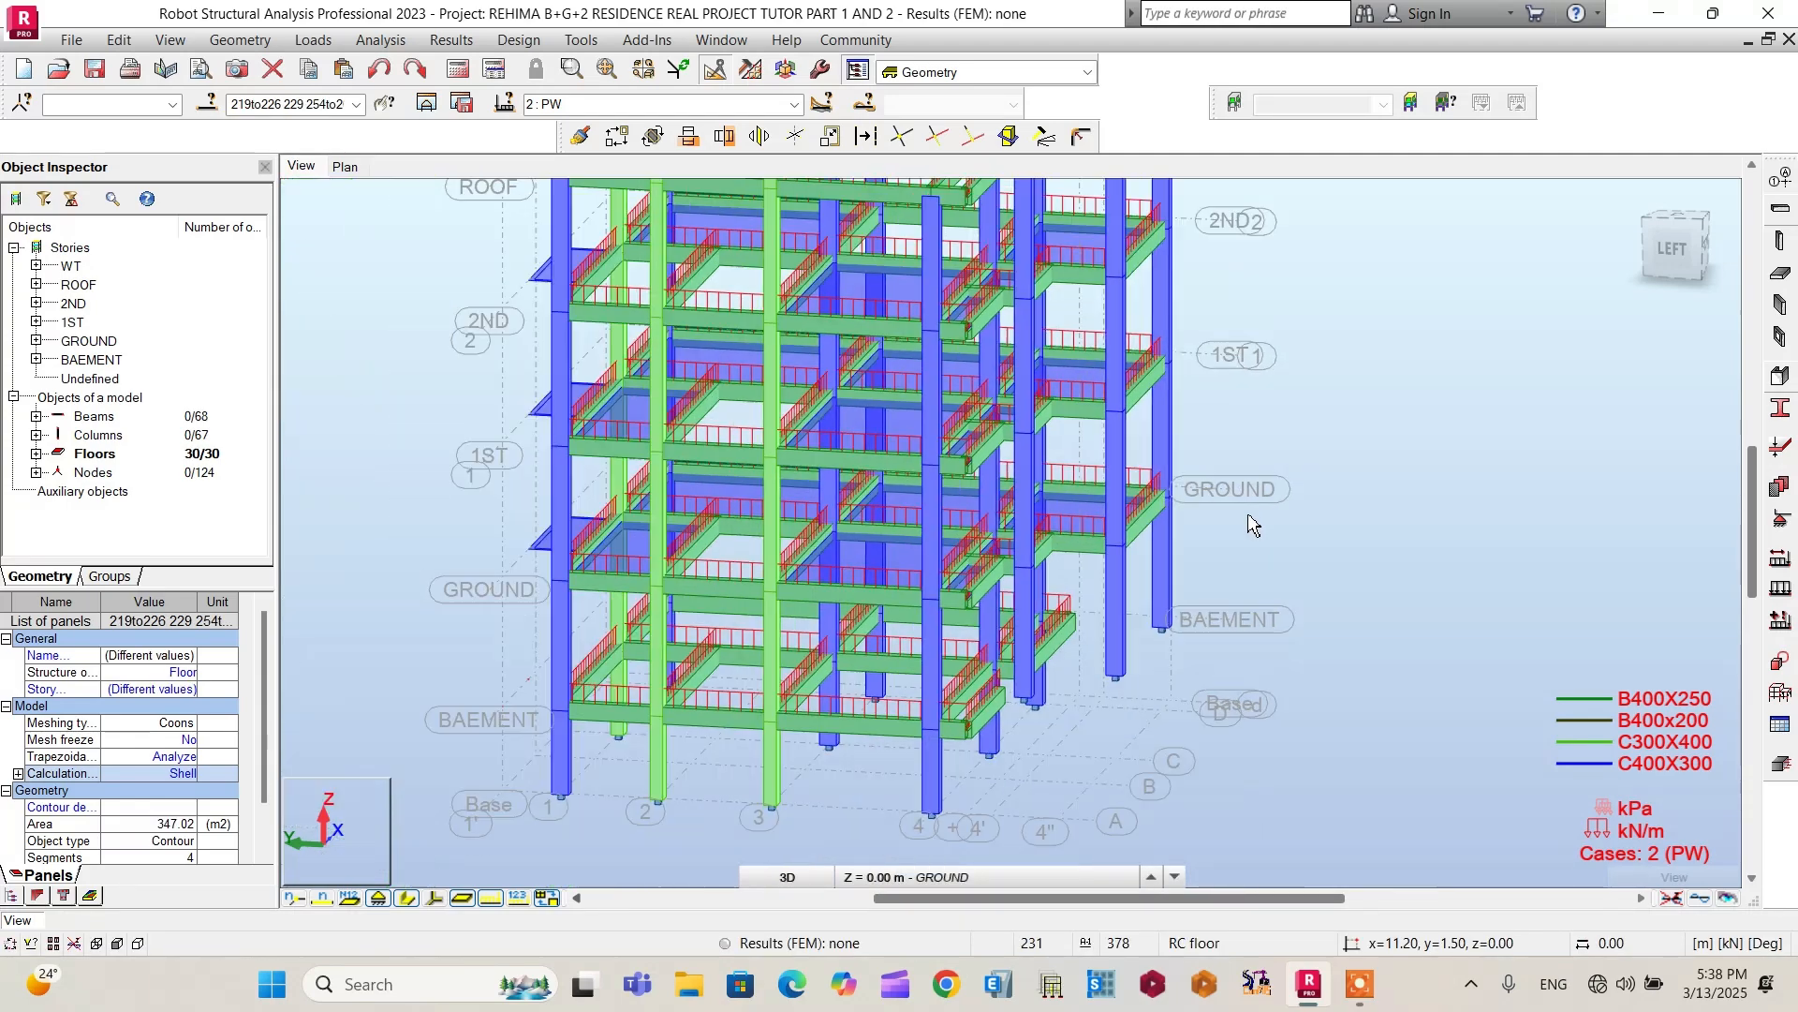
pyautogui.scroll(-1, 1253, 521)
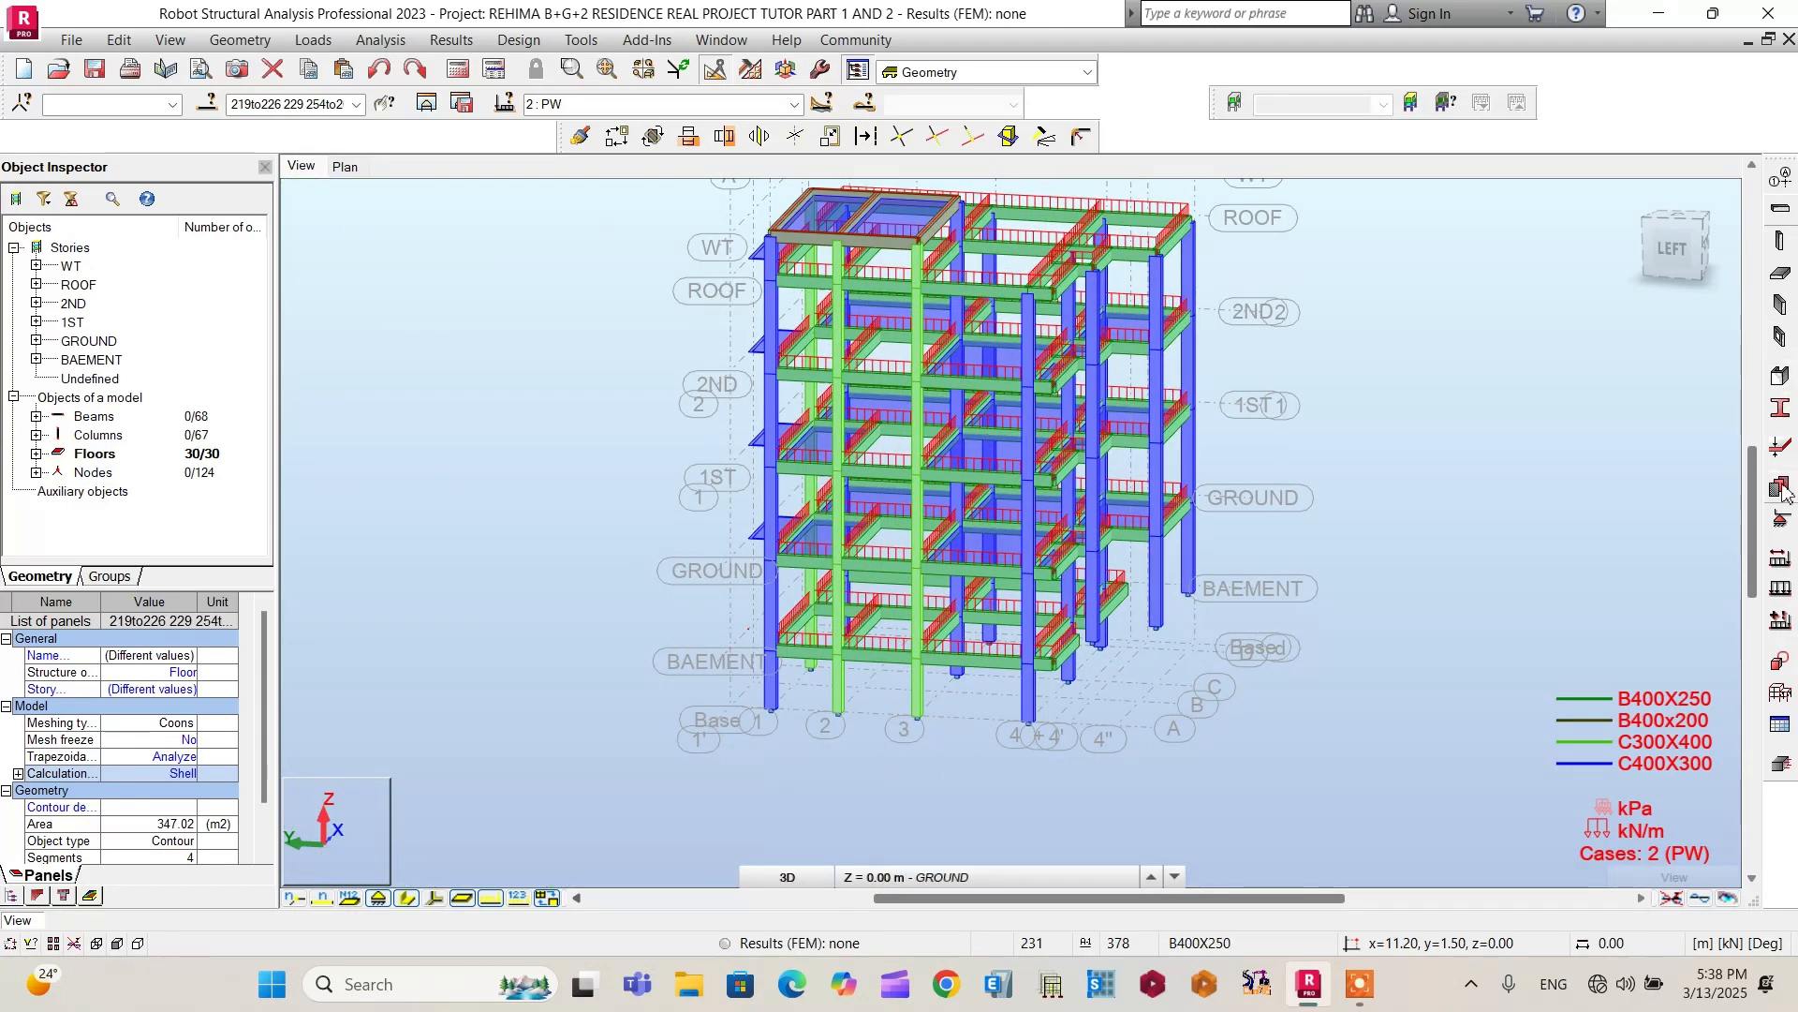
# Step: Apply a uniform planar PW load of -2.20 kPa in global Z to all selected floor panels and finish the load definition
pyautogui.click(1780, 588)
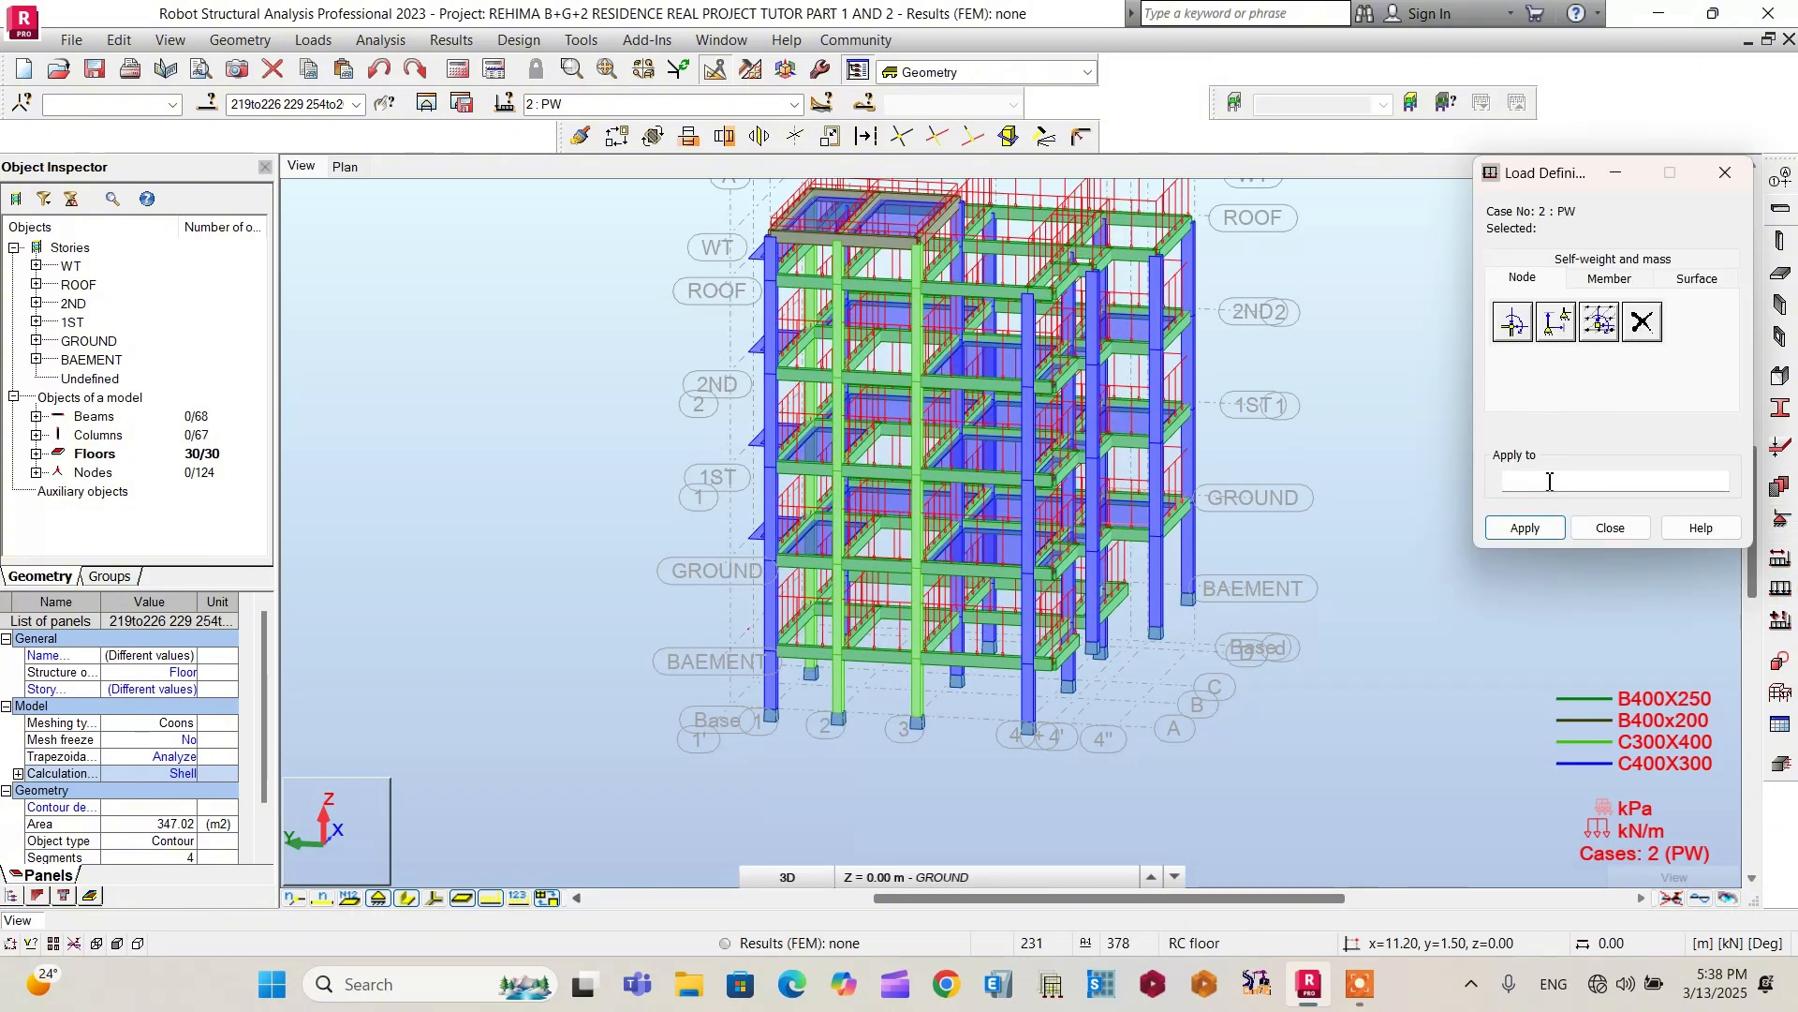
pyautogui.click(1695, 278)
pyautogui.click(1515, 322)
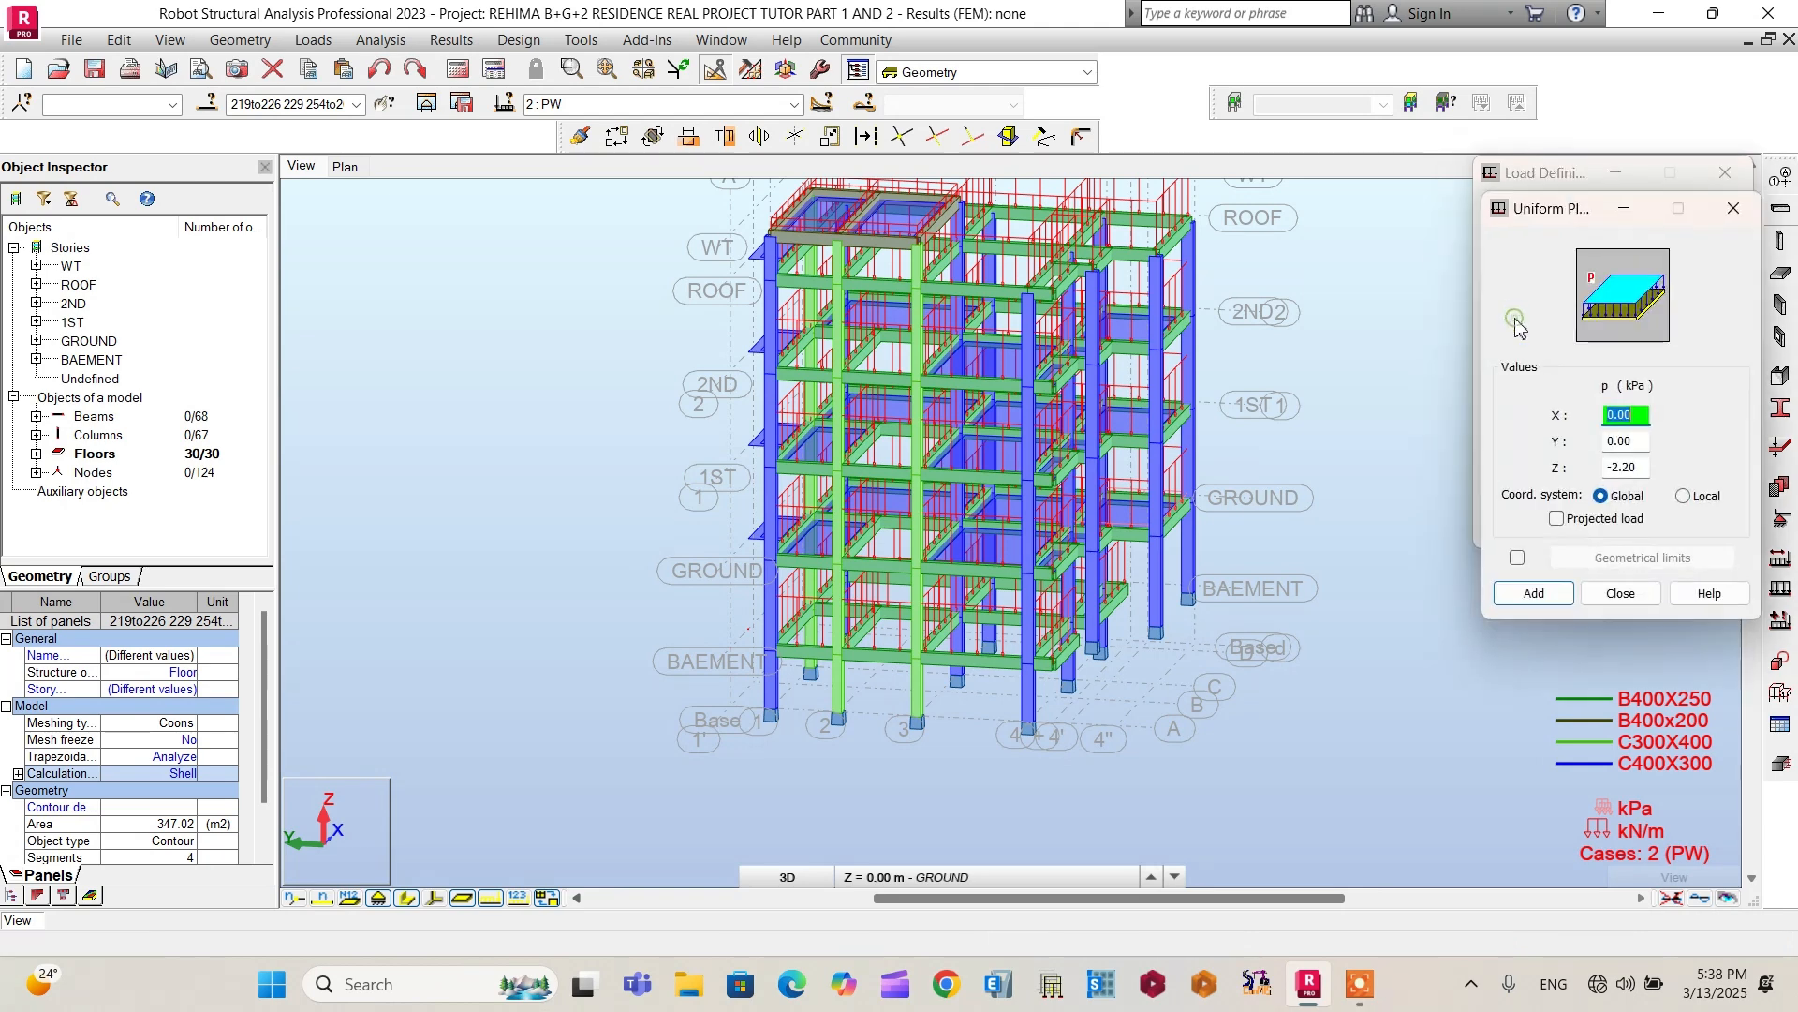
pyautogui.click(1536, 594)
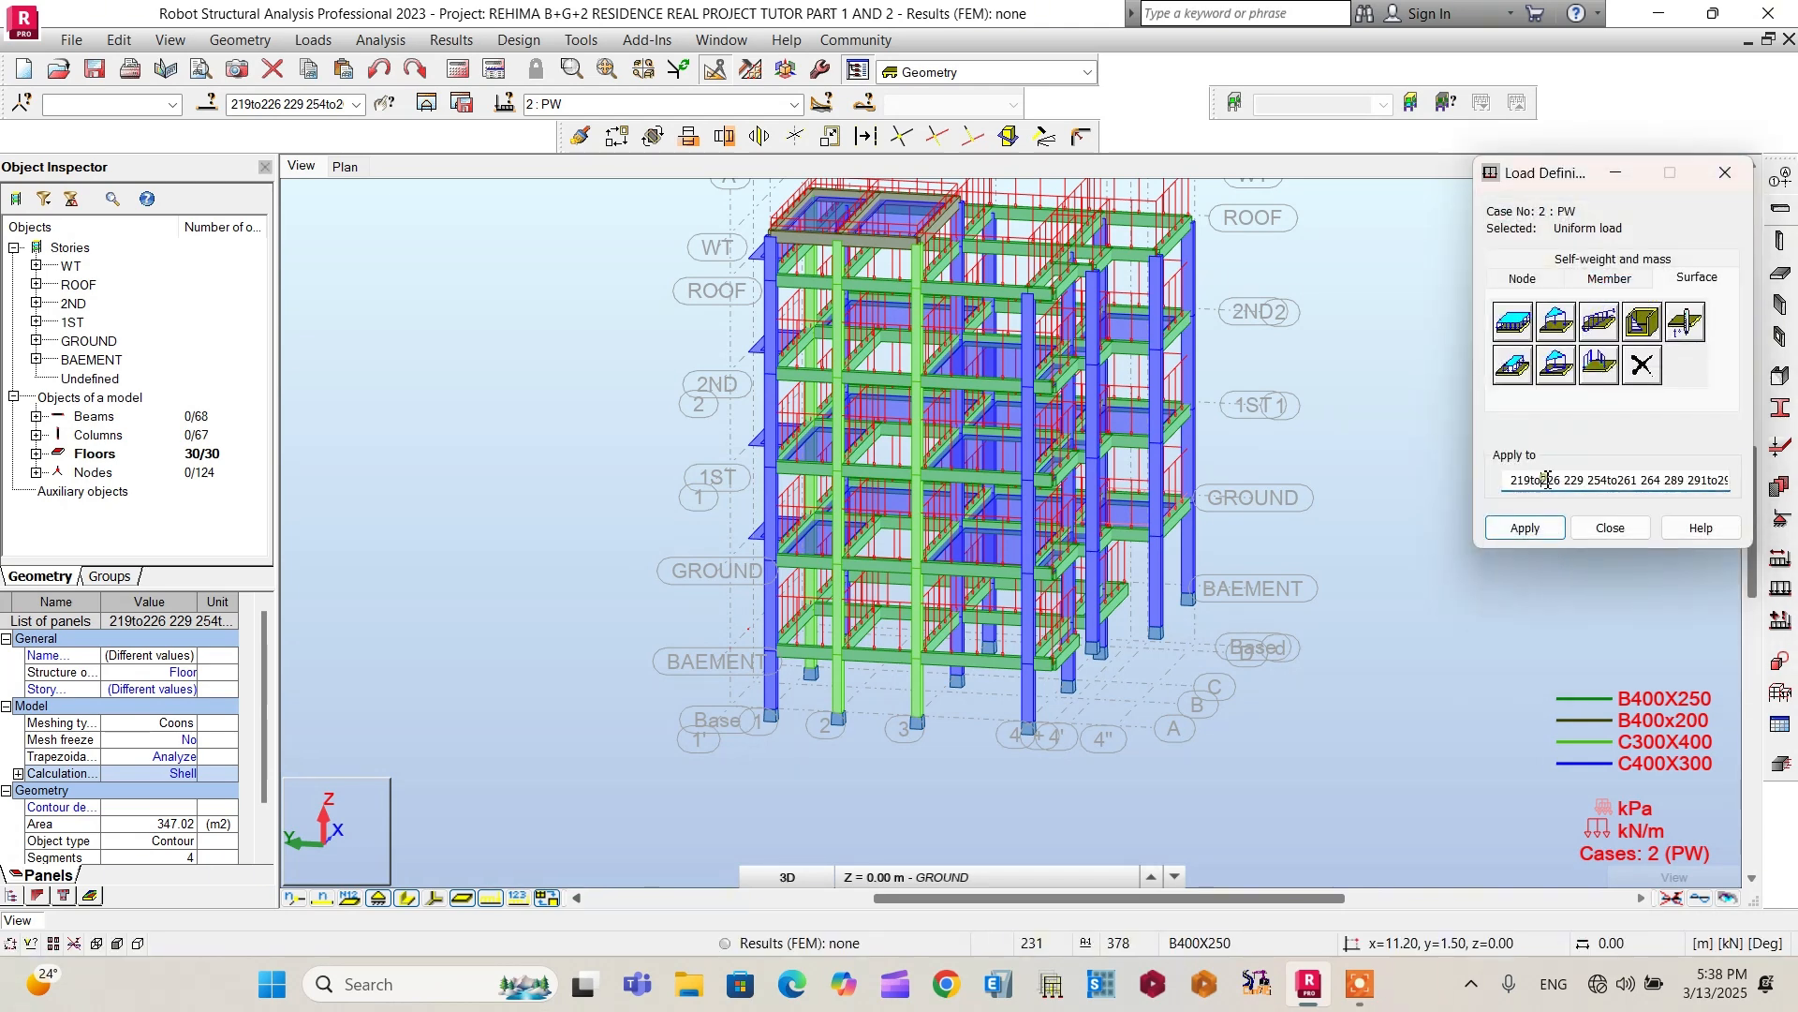
pyautogui.click(1535, 531)
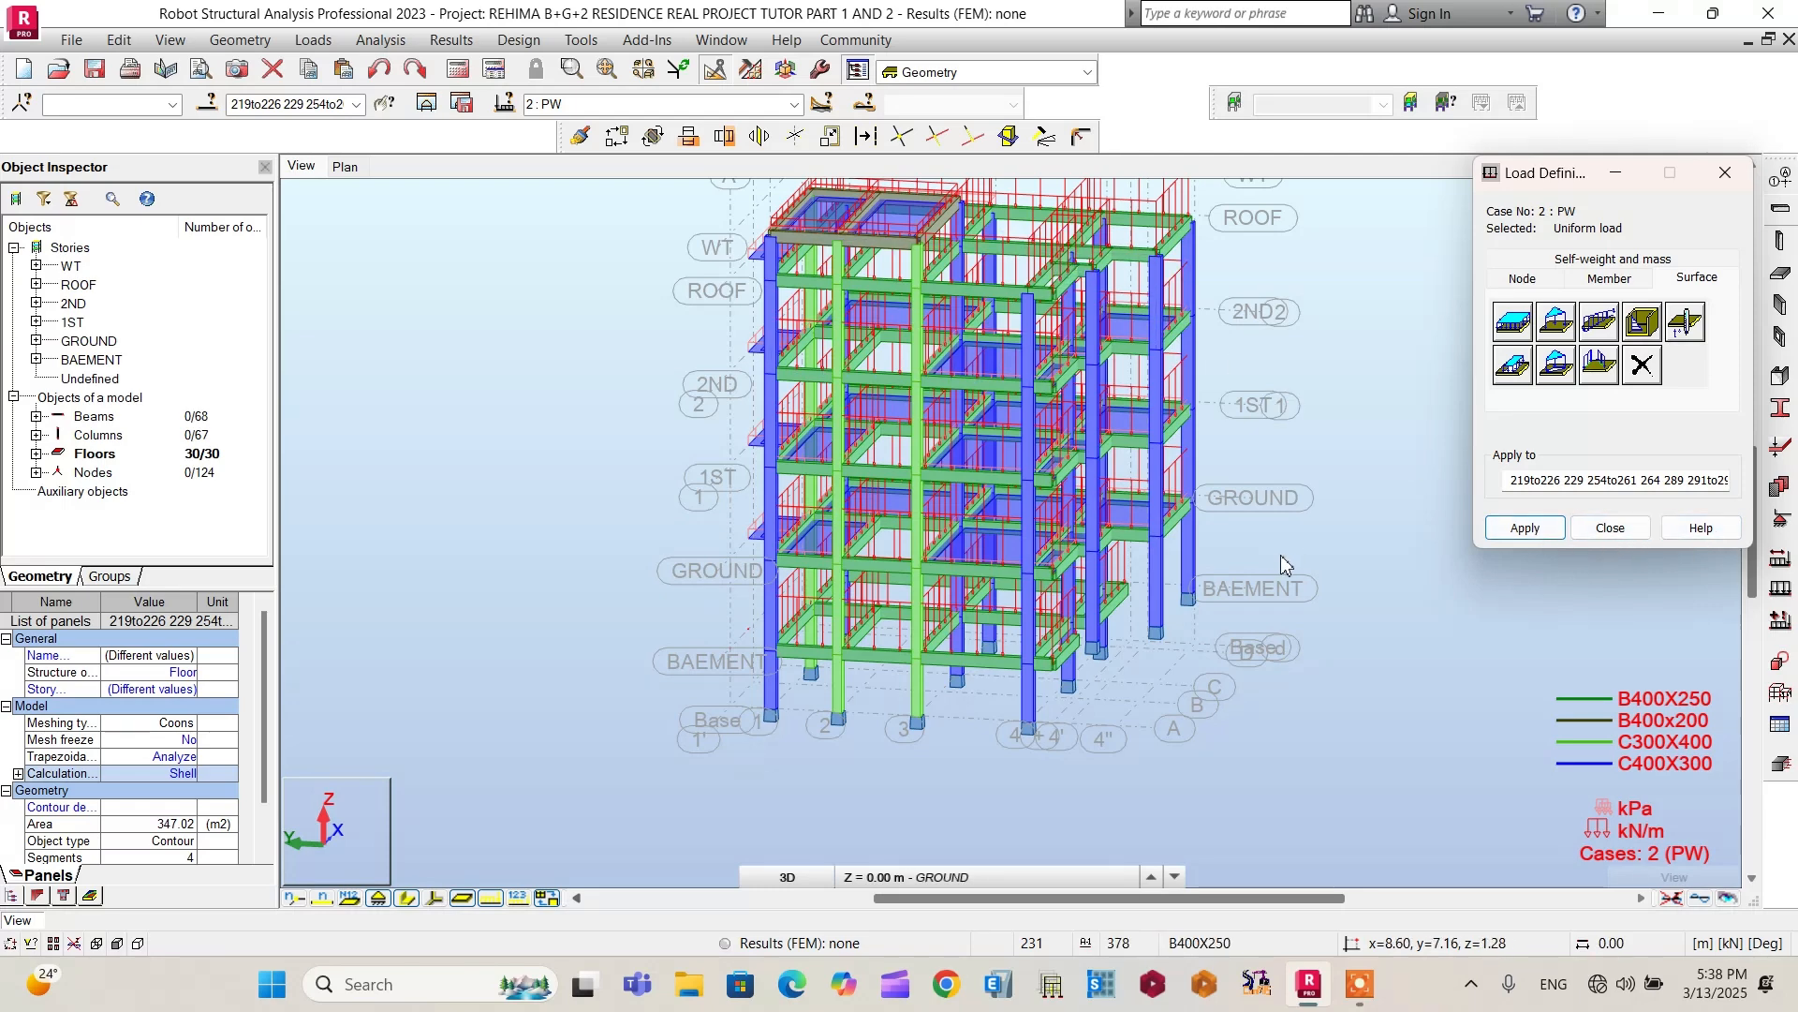
pyautogui.click(1611, 527)
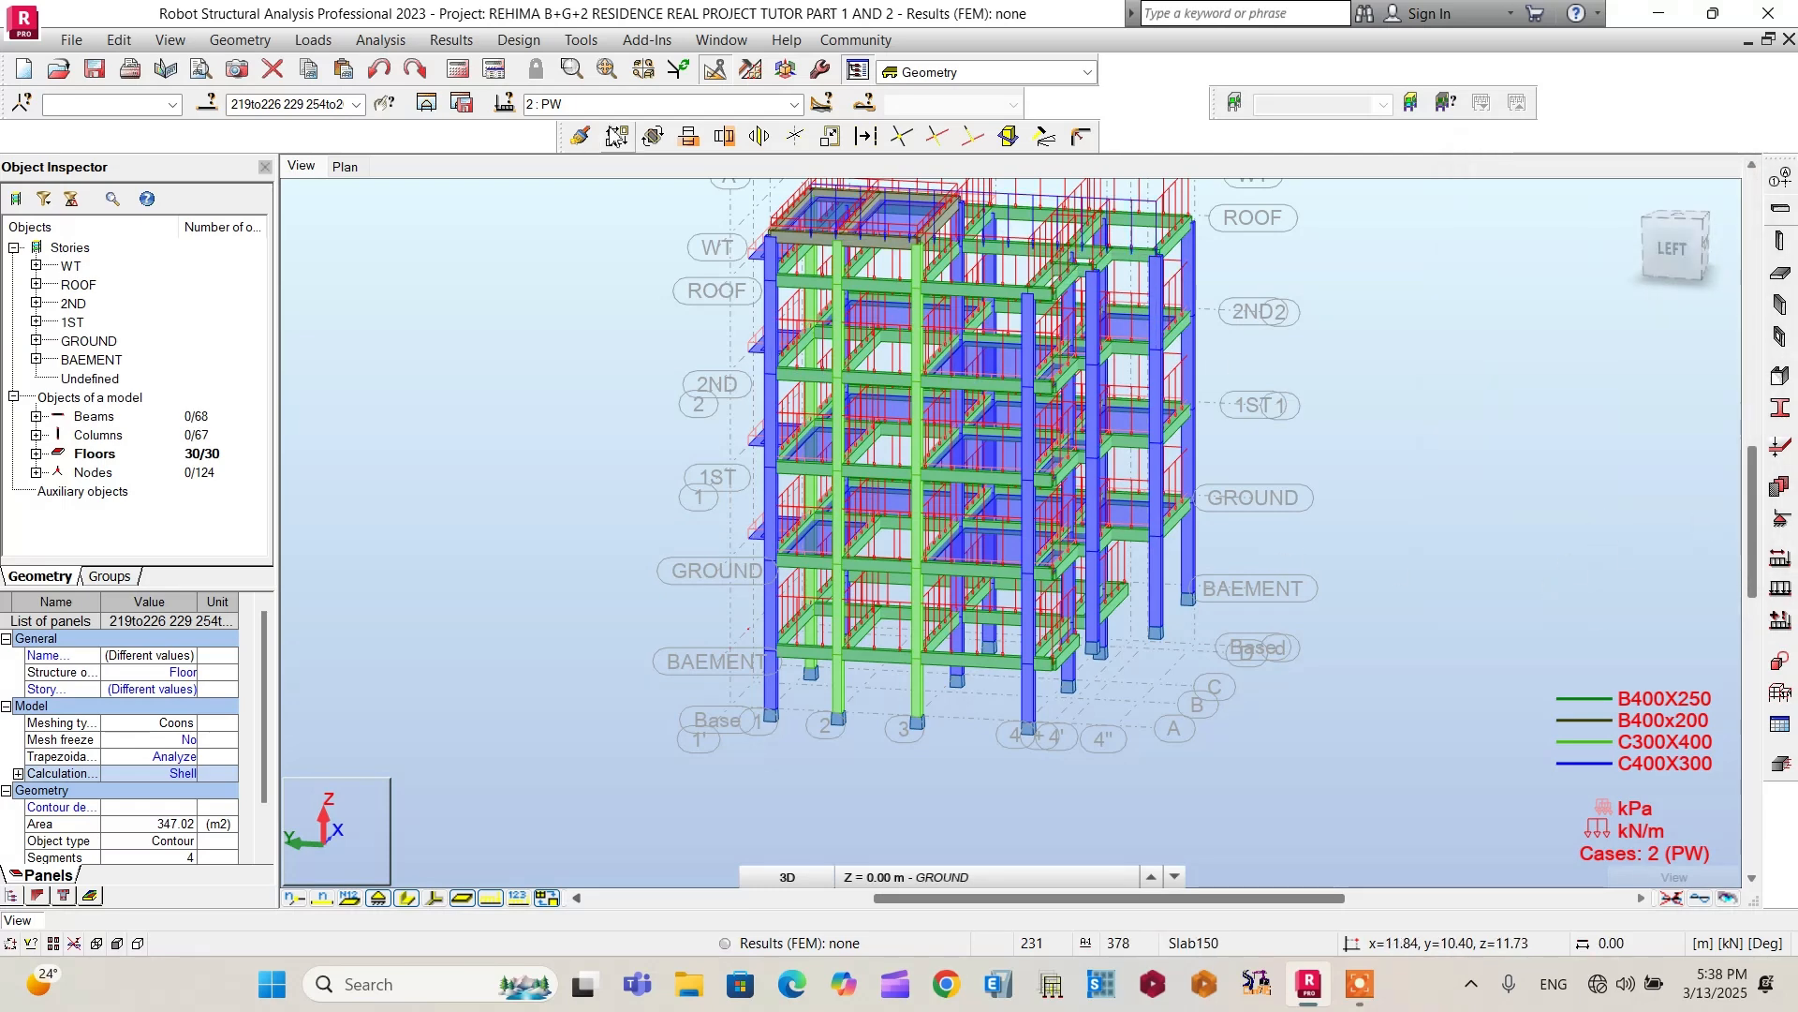
# Step: Define a uniform planar surface load of -1.8 kPa in global Z for load case 3 FF
pyautogui.click(794, 104)
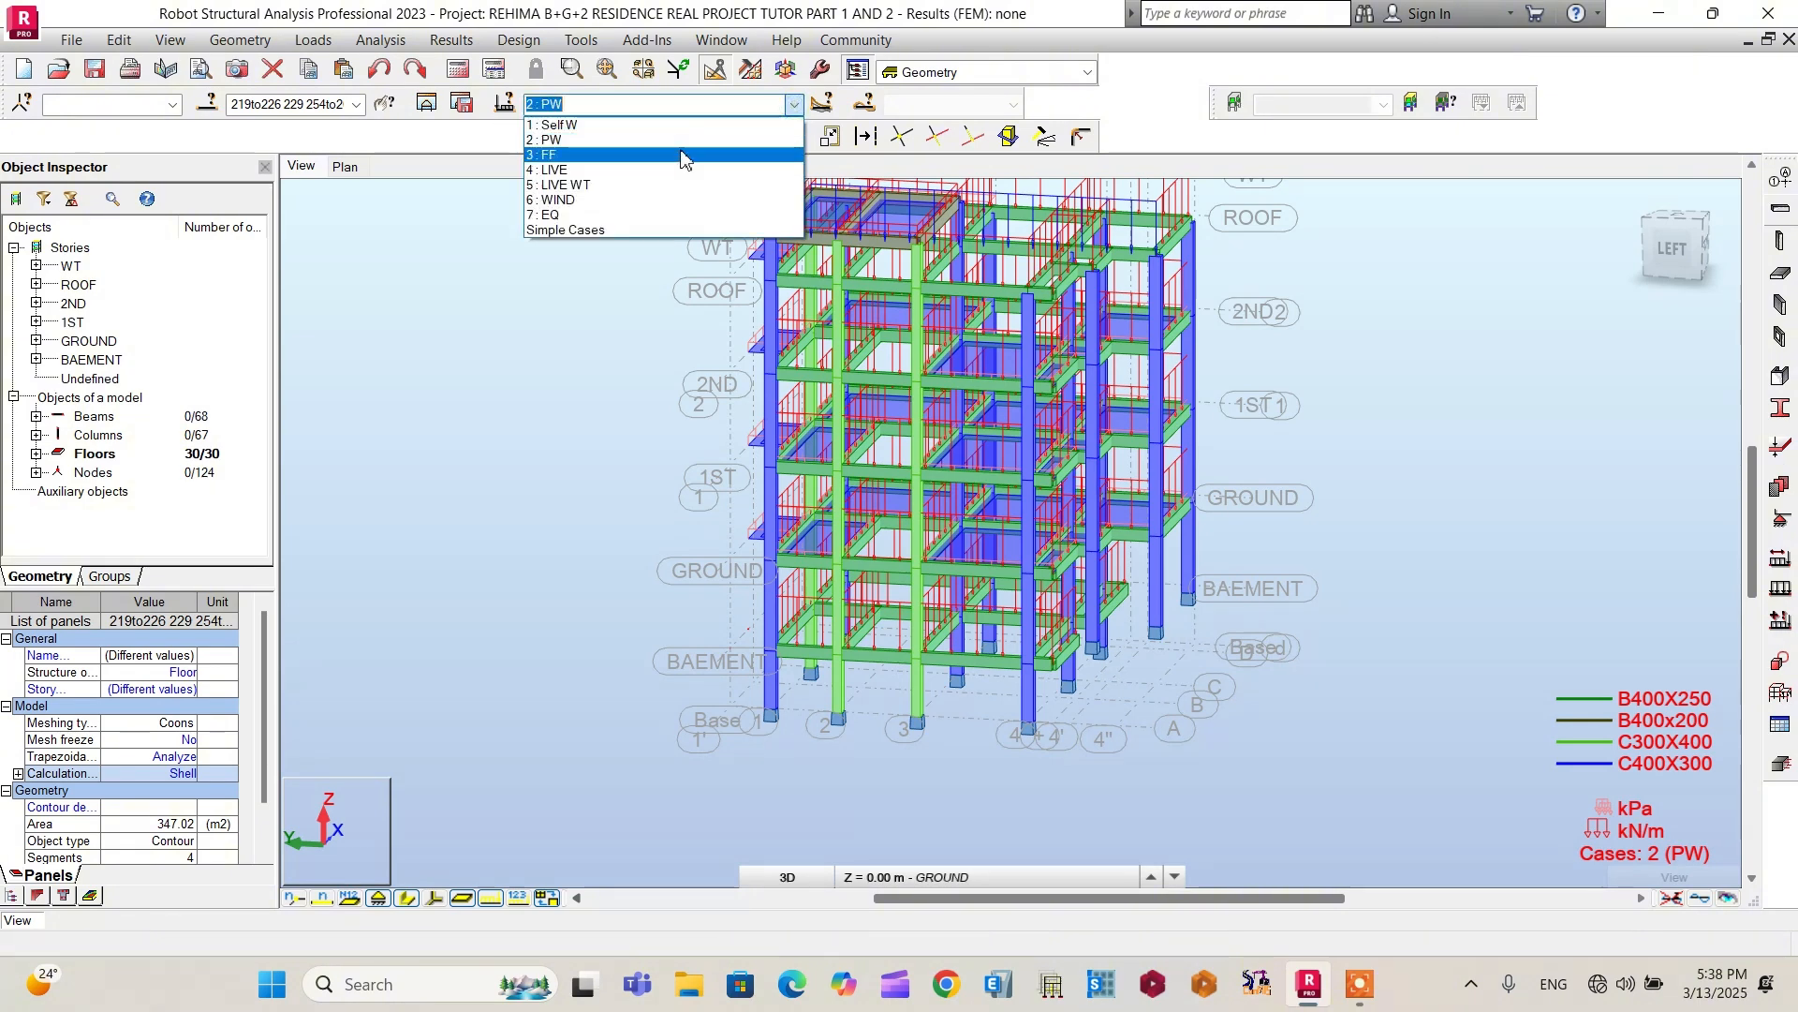
pyautogui.click(587, 155)
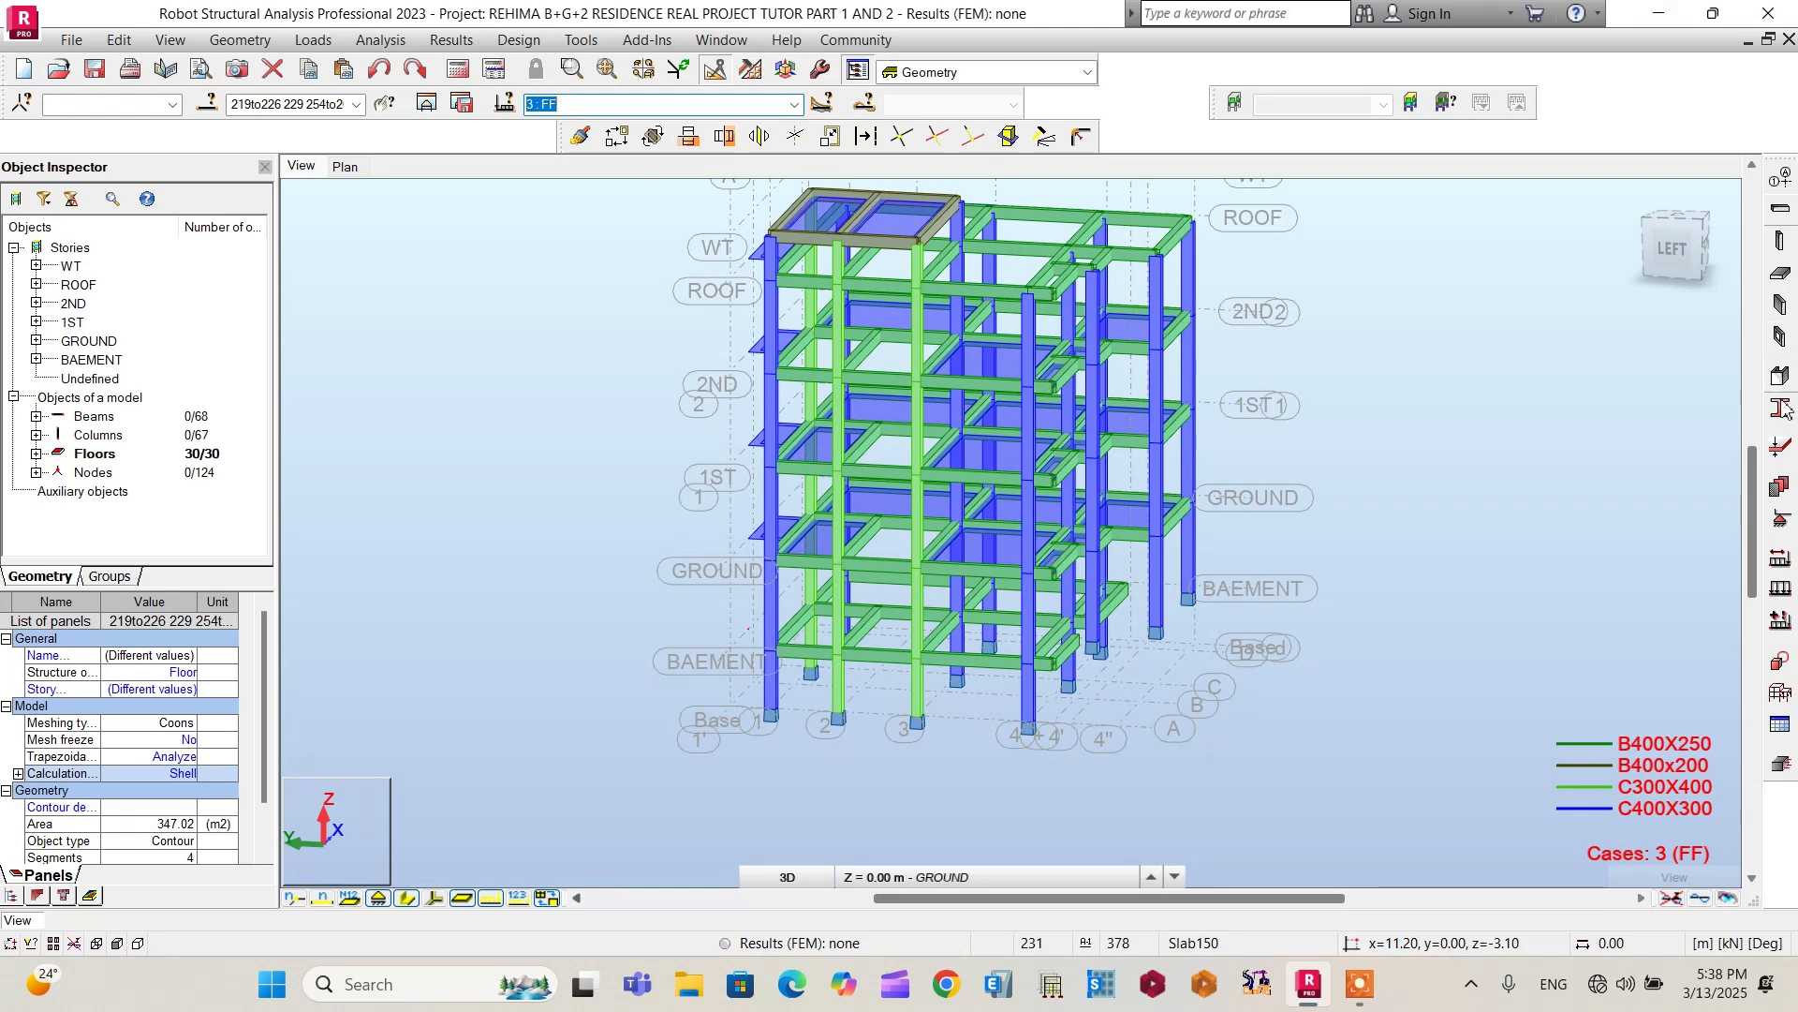
pyautogui.click(1783, 590)
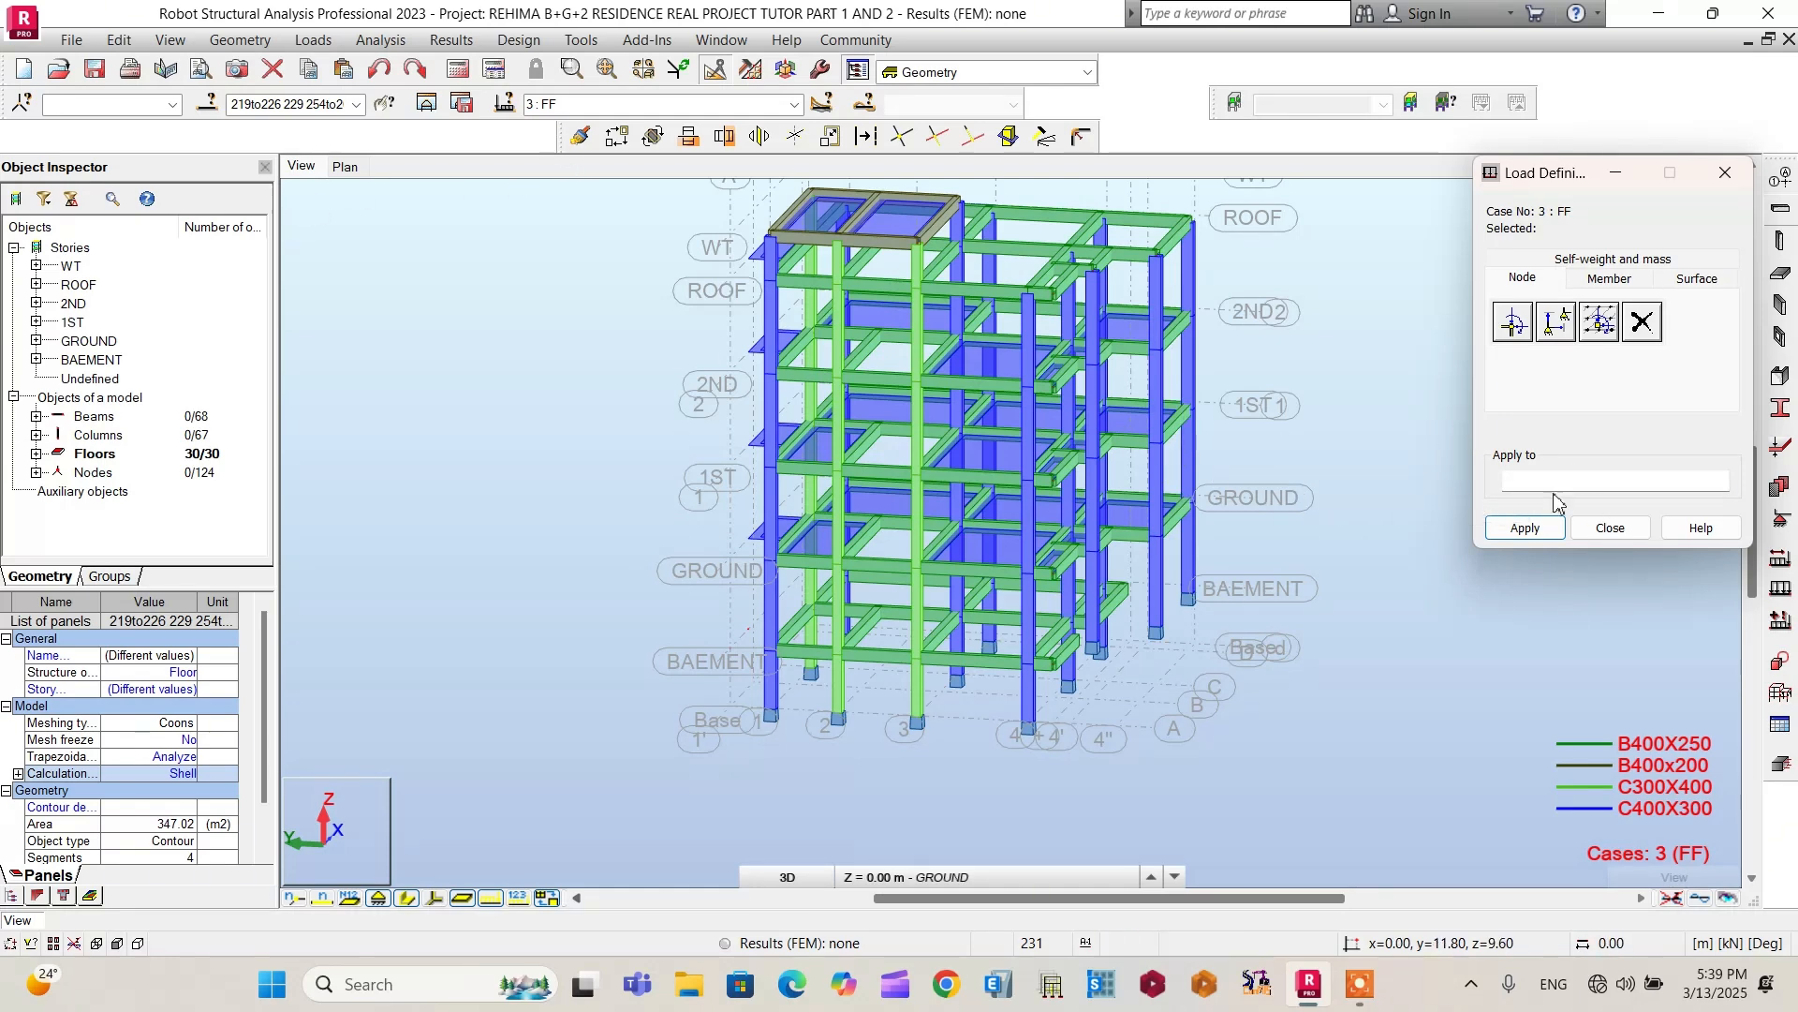
pyautogui.click(1694, 281)
pyautogui.click(1514, 323)
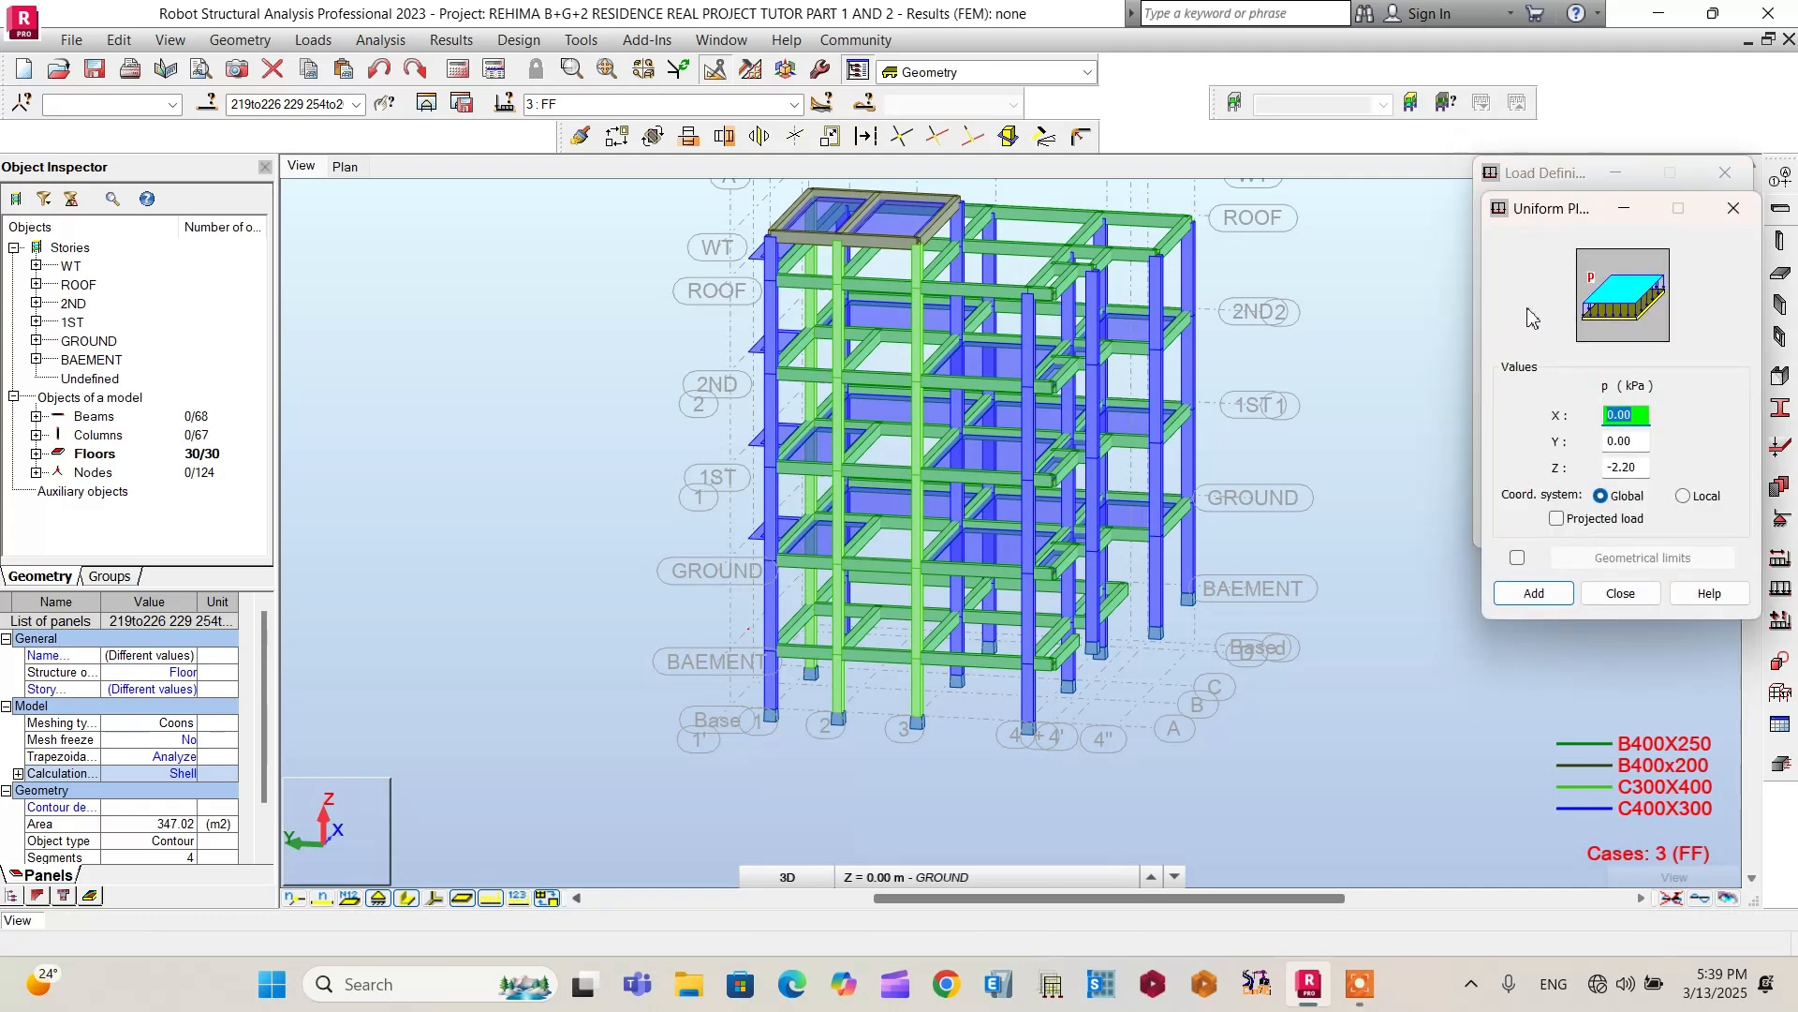
pyautogui.moveTo(1640, 468); pyautogui.dragTo(1626, 471)
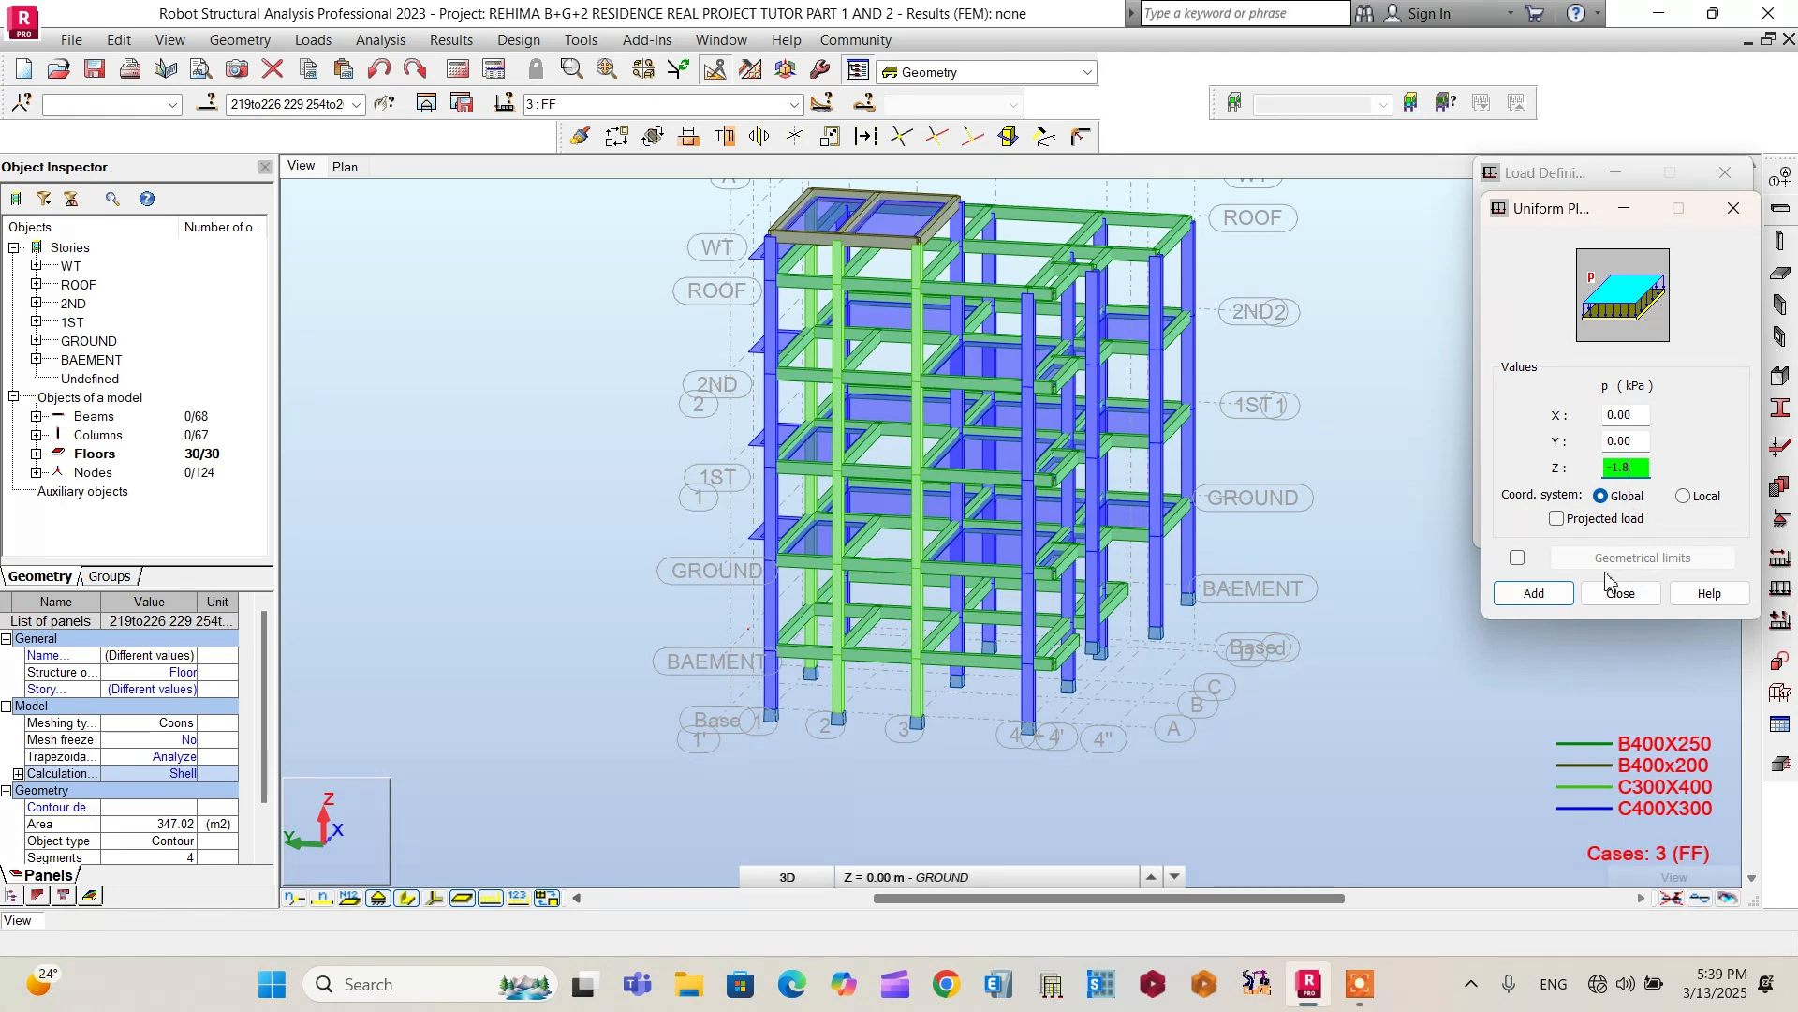
pyautogui.click(1539, 596)
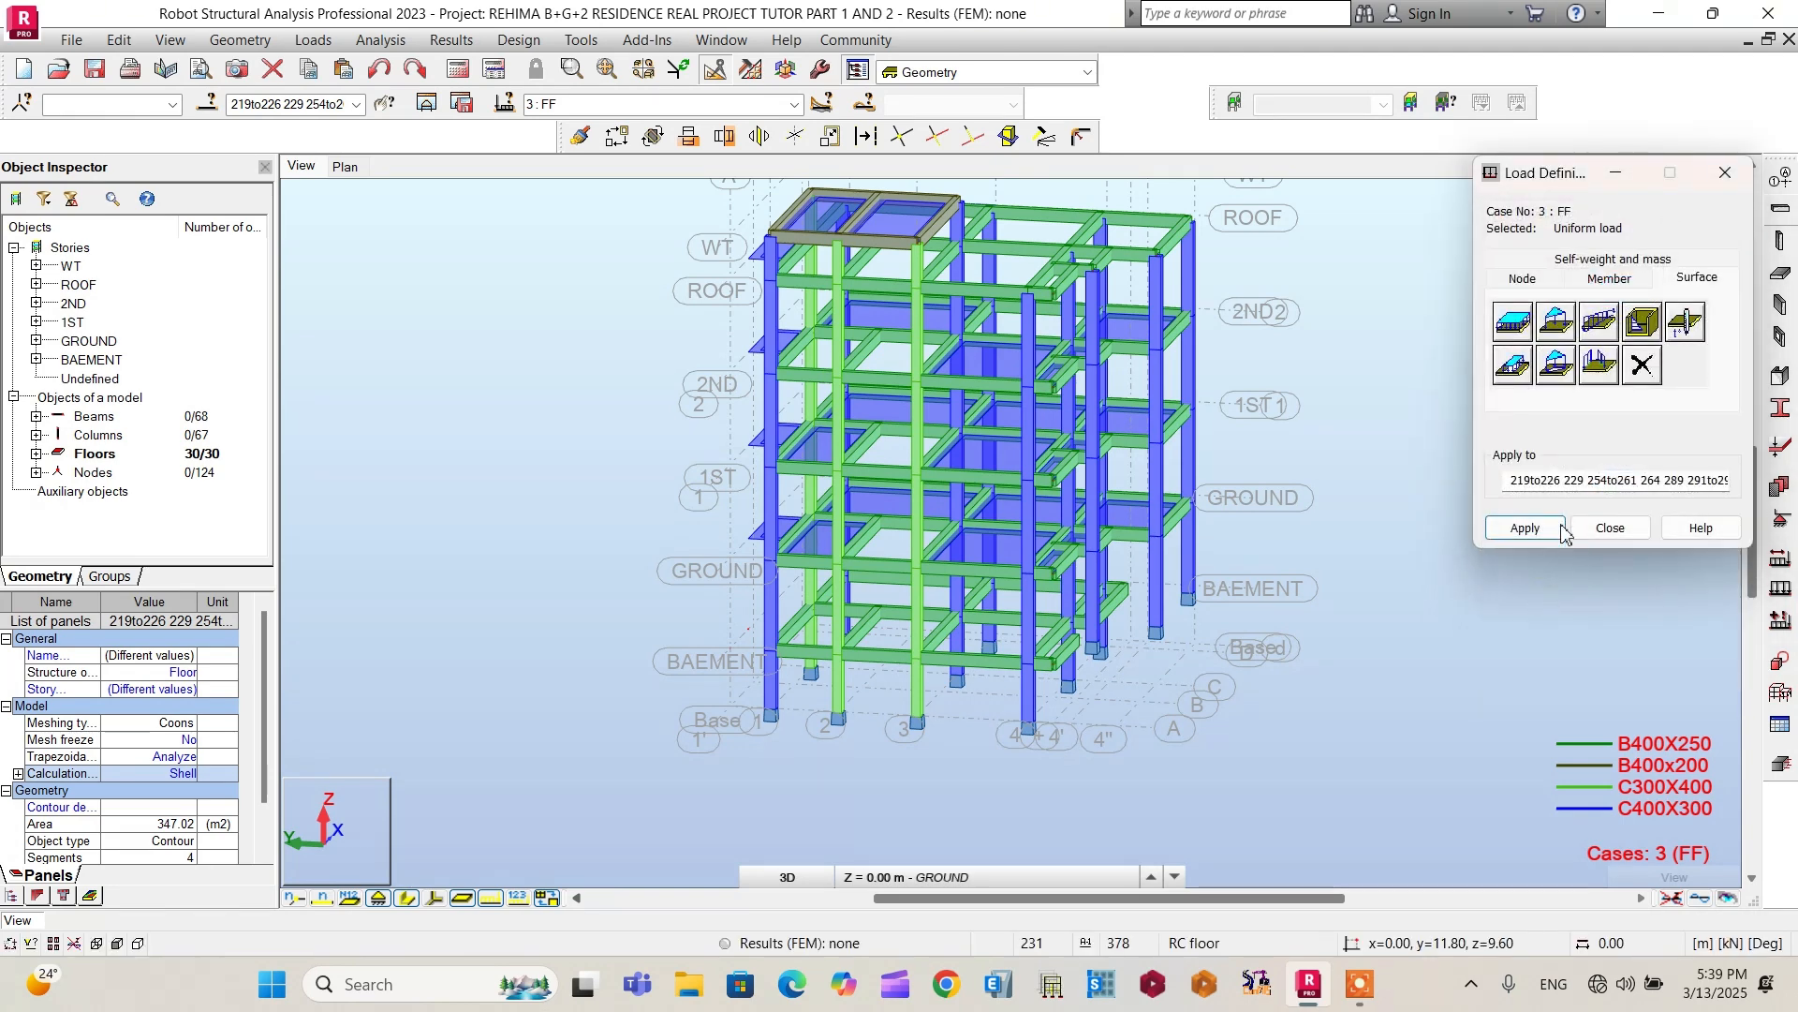
# Step: Apply the -1.8 kPa planar FF load to all selected floor panels and finish the load definition
pyautogui.click(1524, 529)
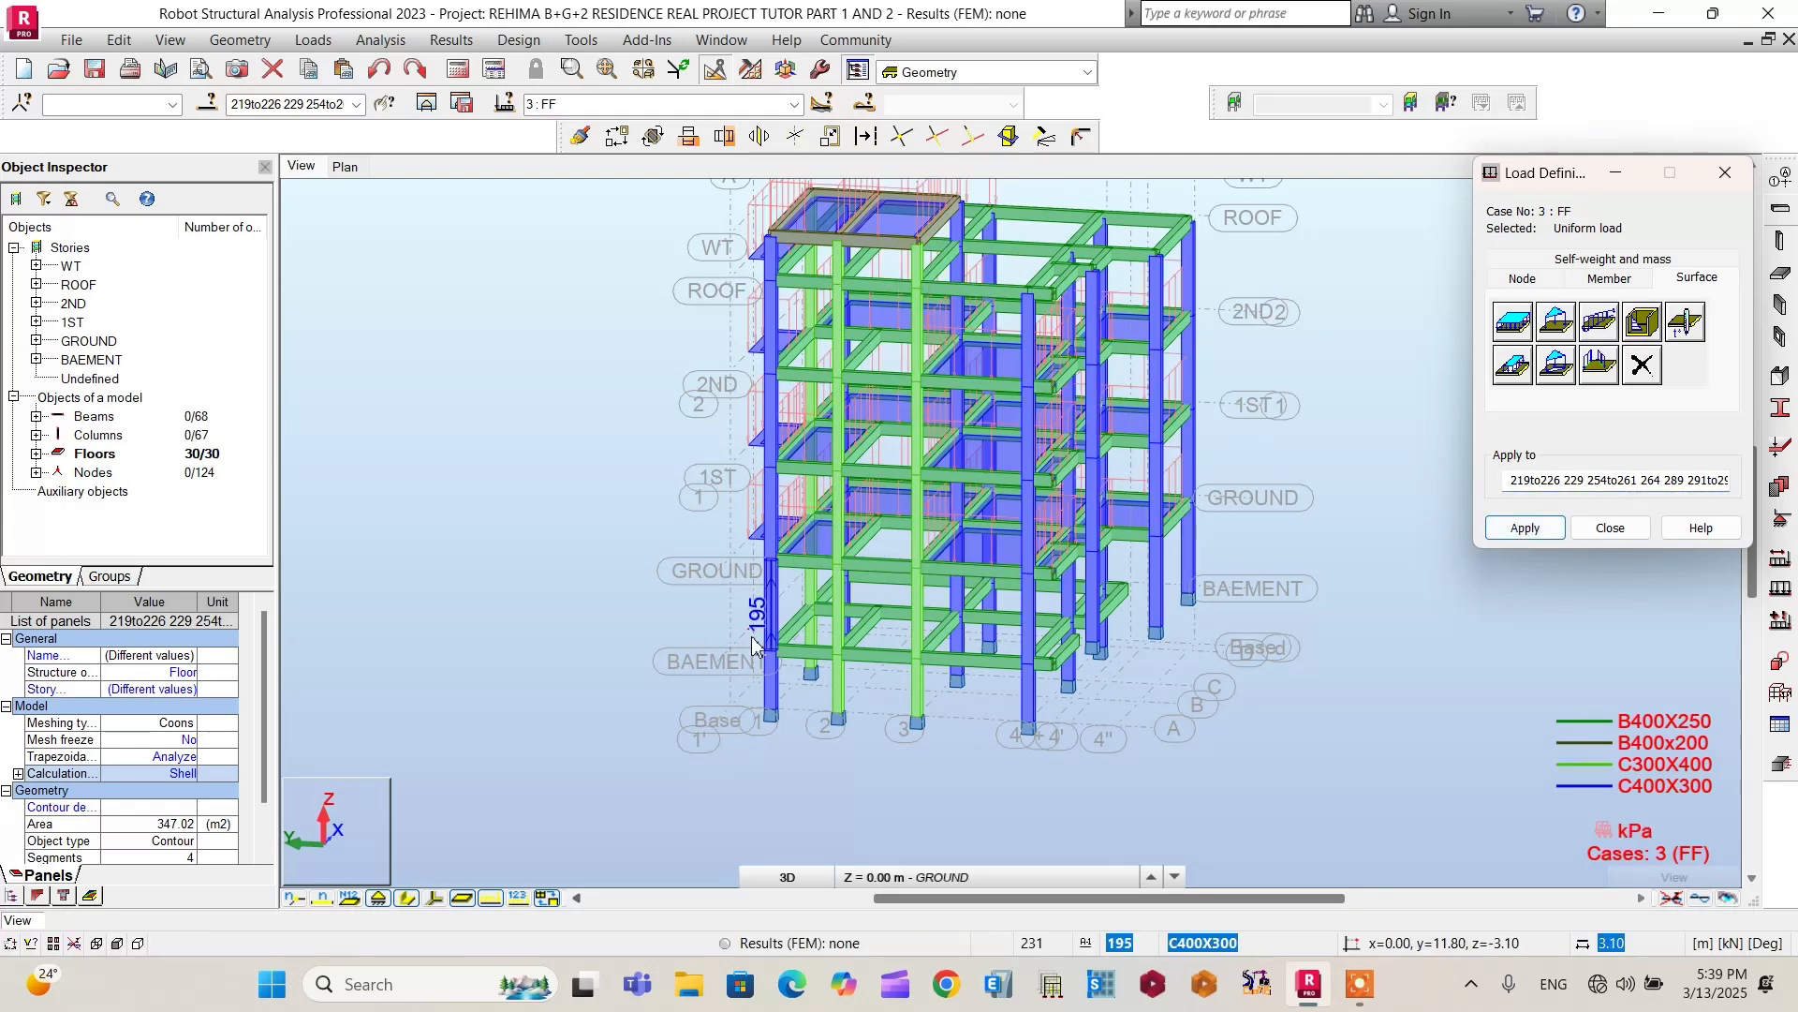
pyautogui.scroll(-1, 750, 646)
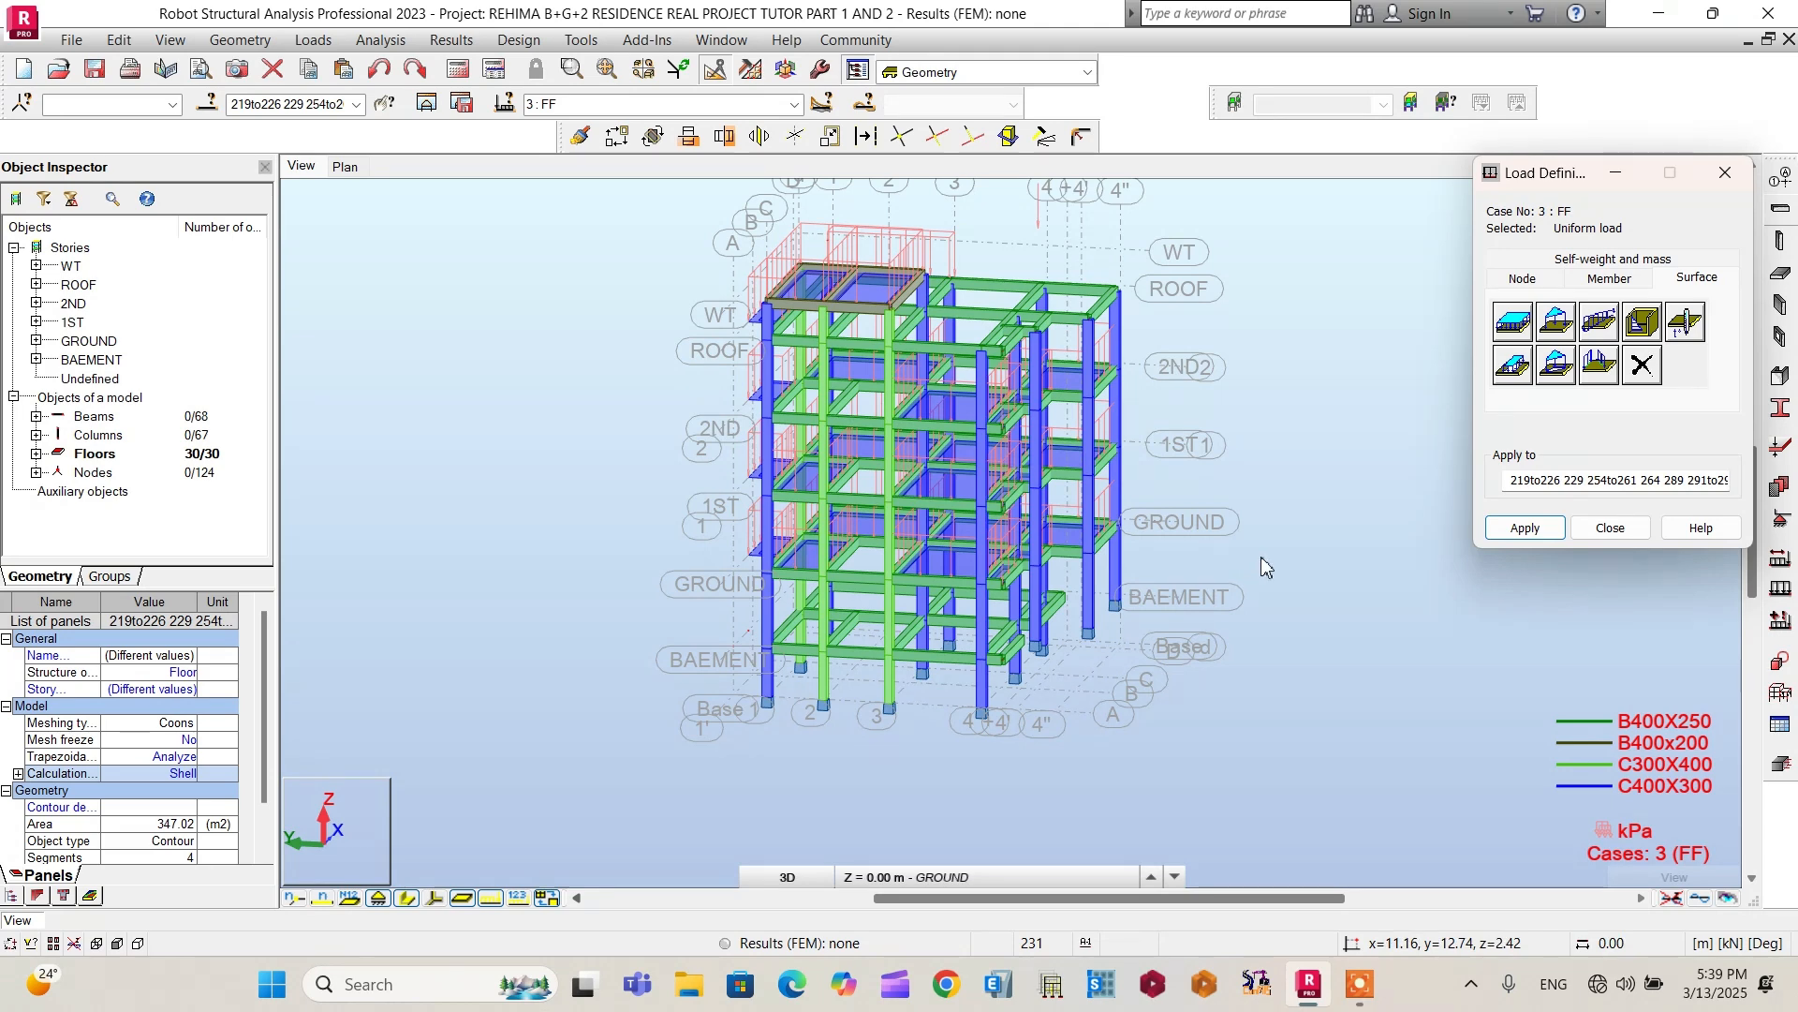
pyautogui.click(1527, 525)
pyautogui.click(1607, 530)
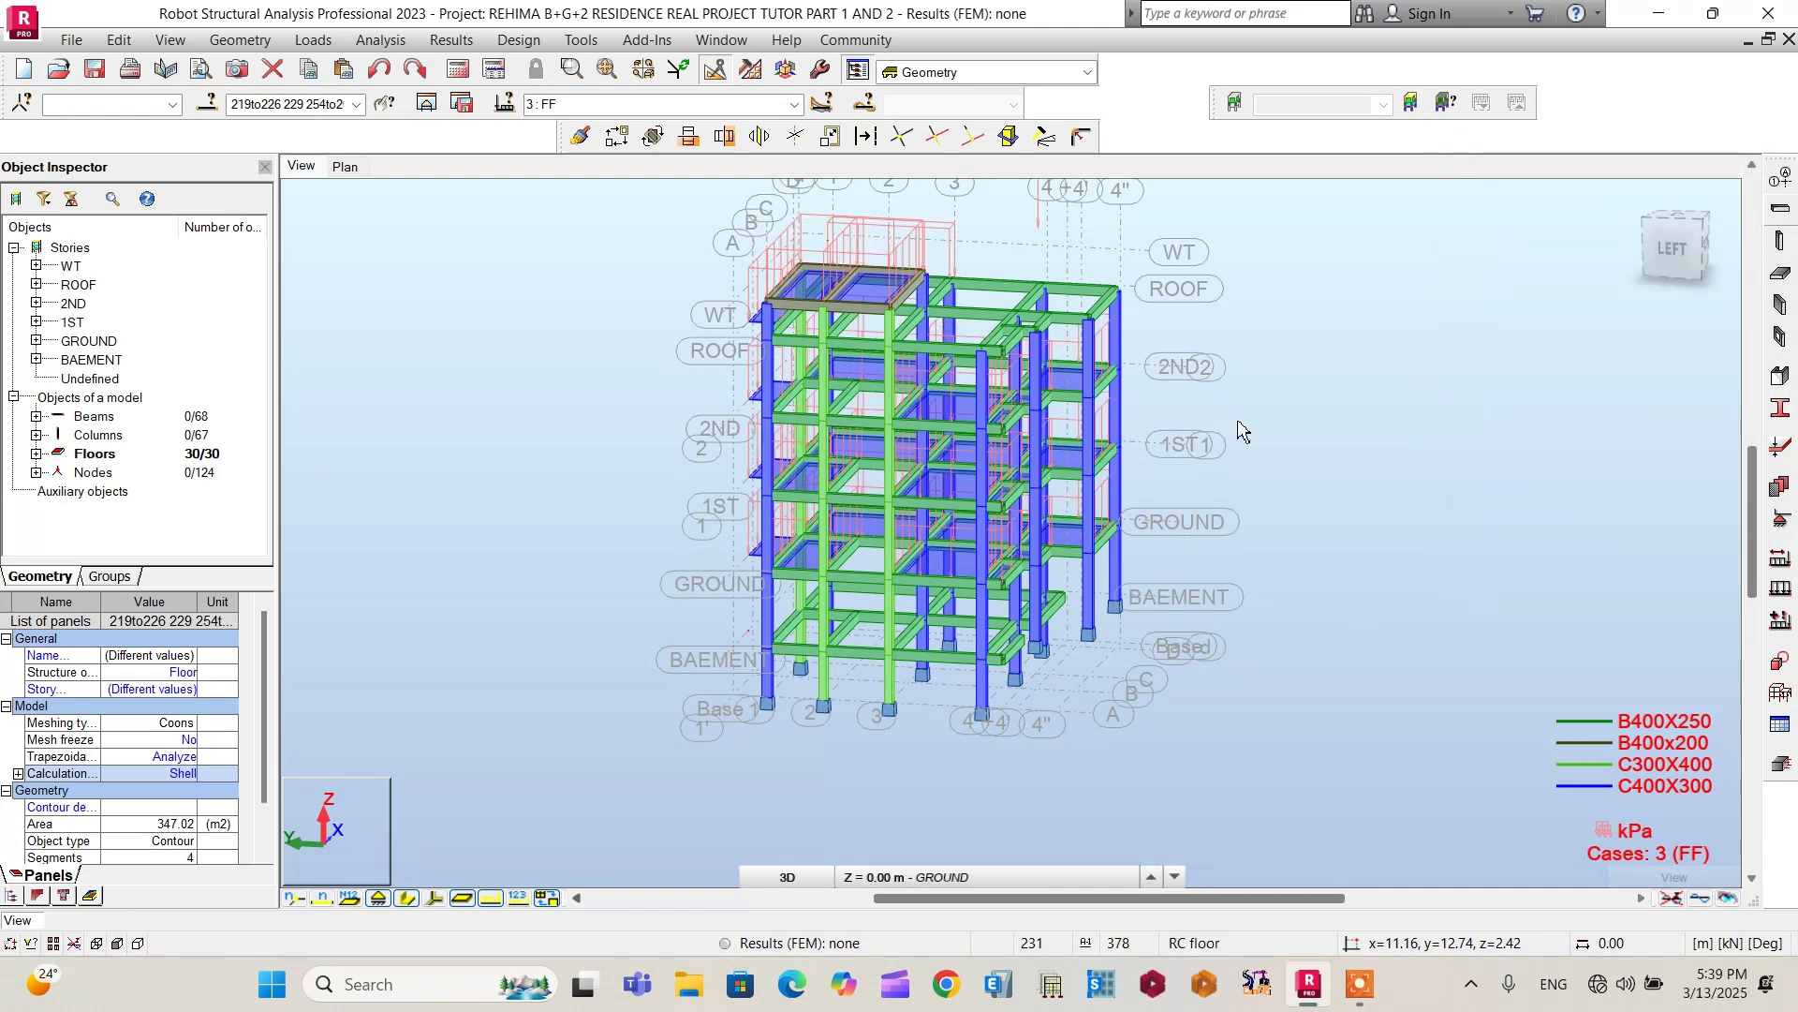
# Step: Define a uniform planar surface load of -2 kPa in global Z for load case 4 LIVE
pyautogui.click(794, 104)
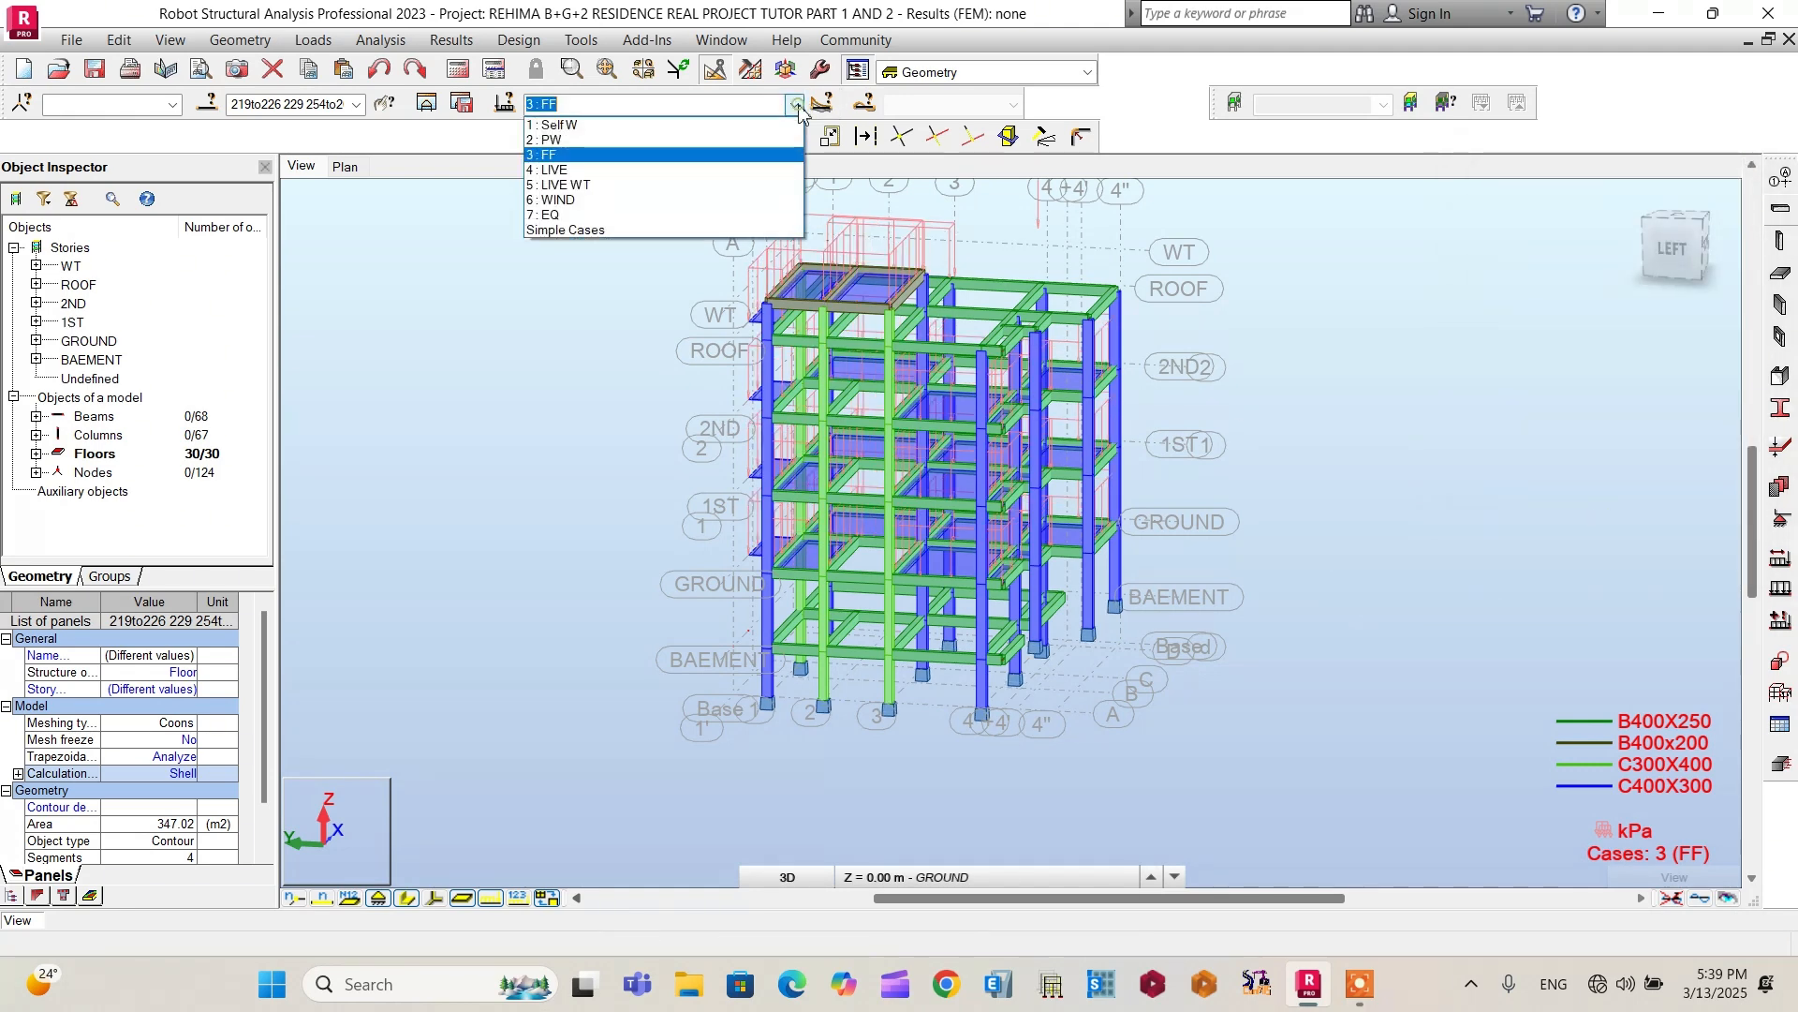
pyautogui.click(558, 172)
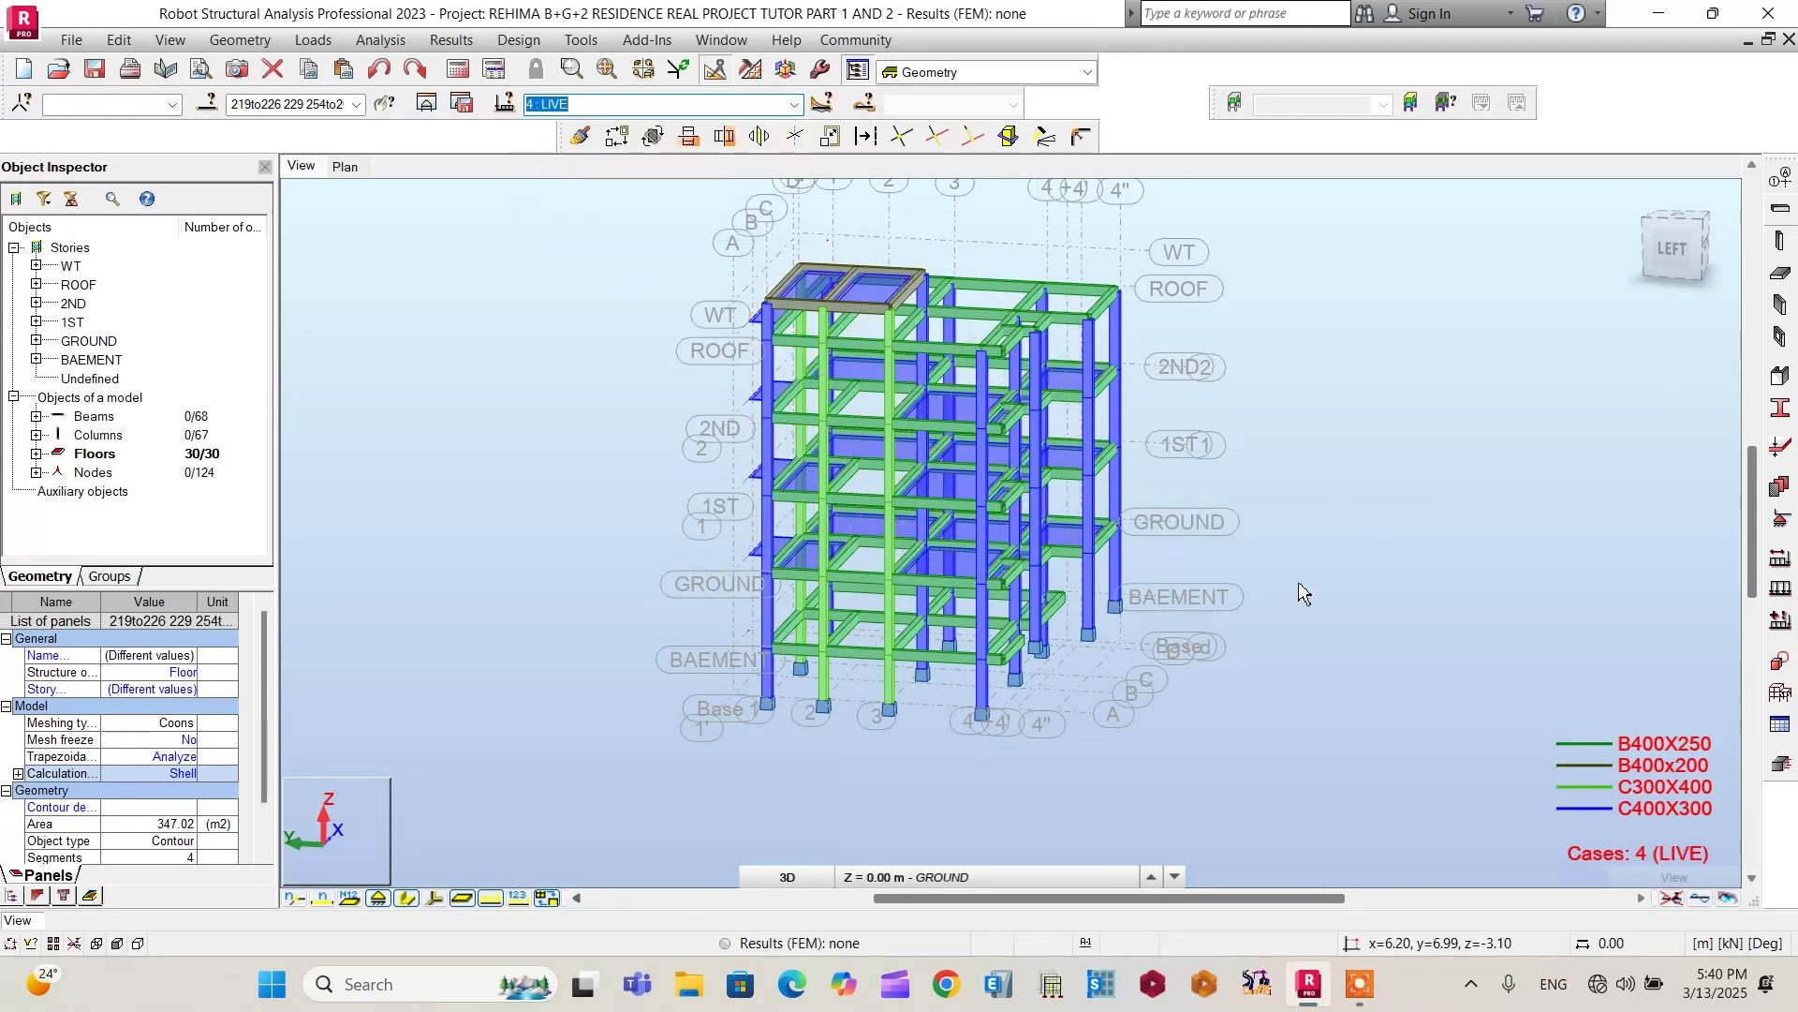
pyautogui.click(1788, 586)
pyautogui.click(1696, 278)
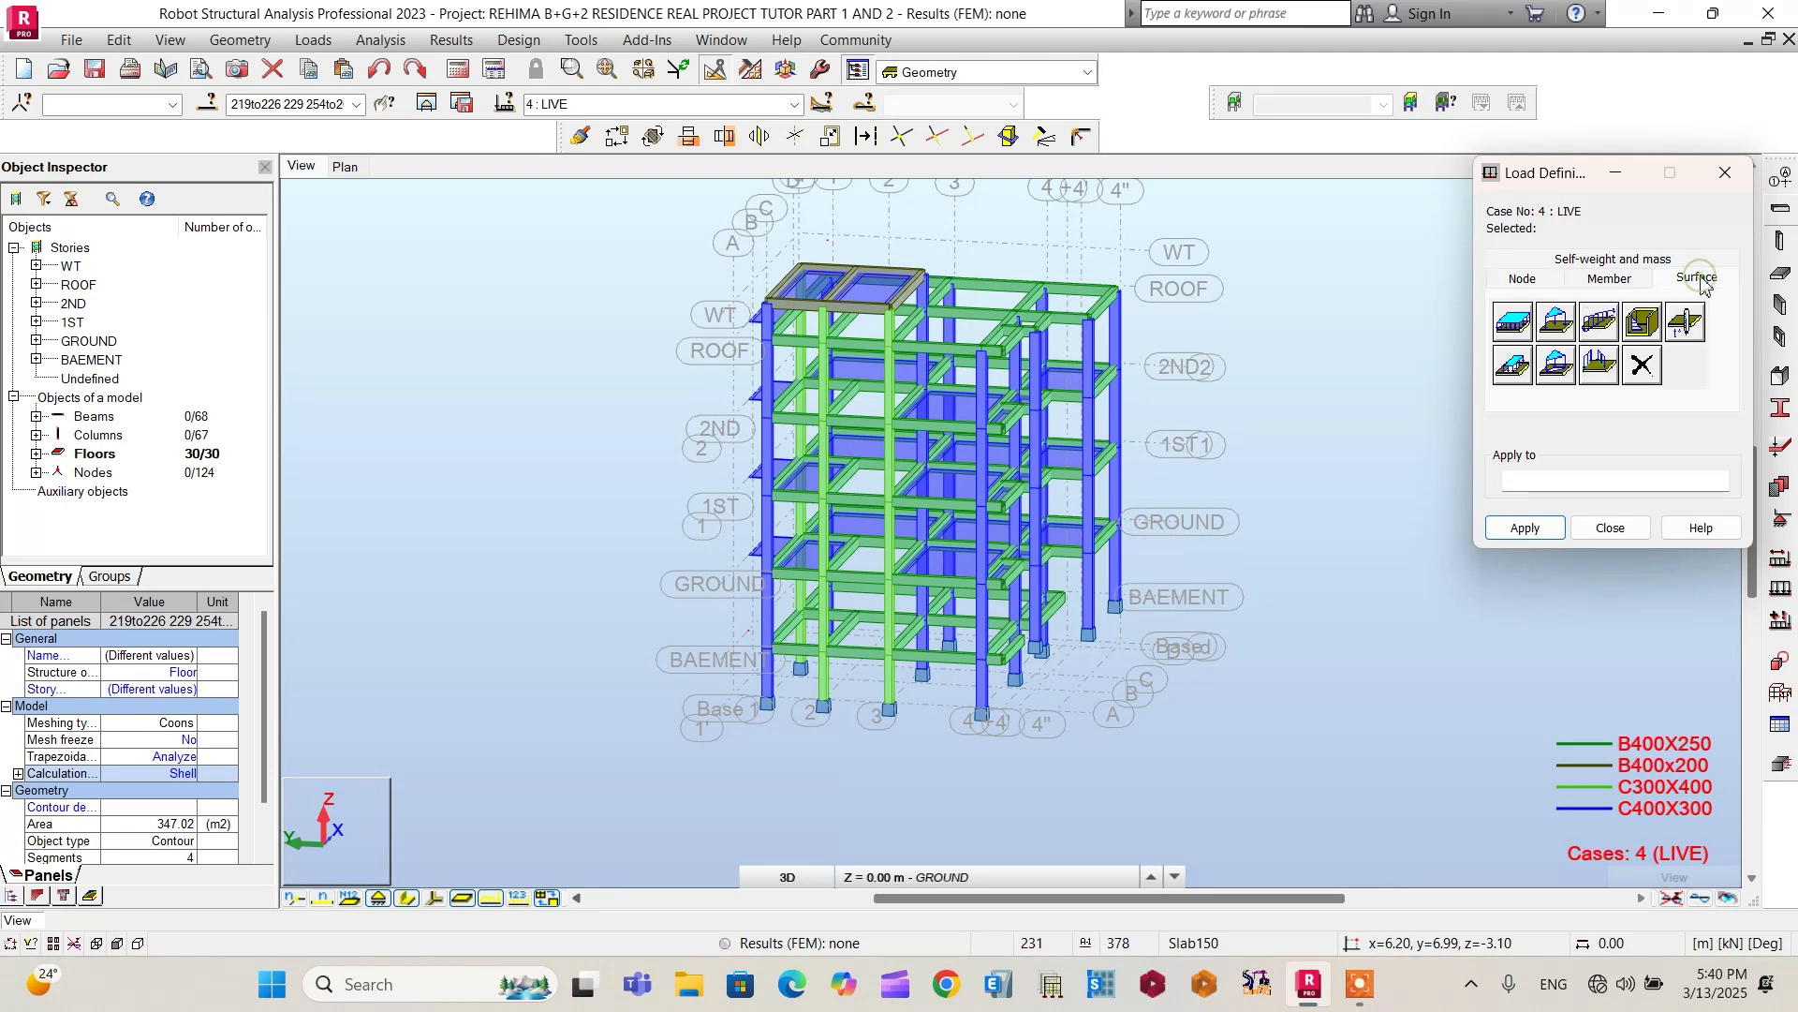
pyautogui.click(1508, 330)
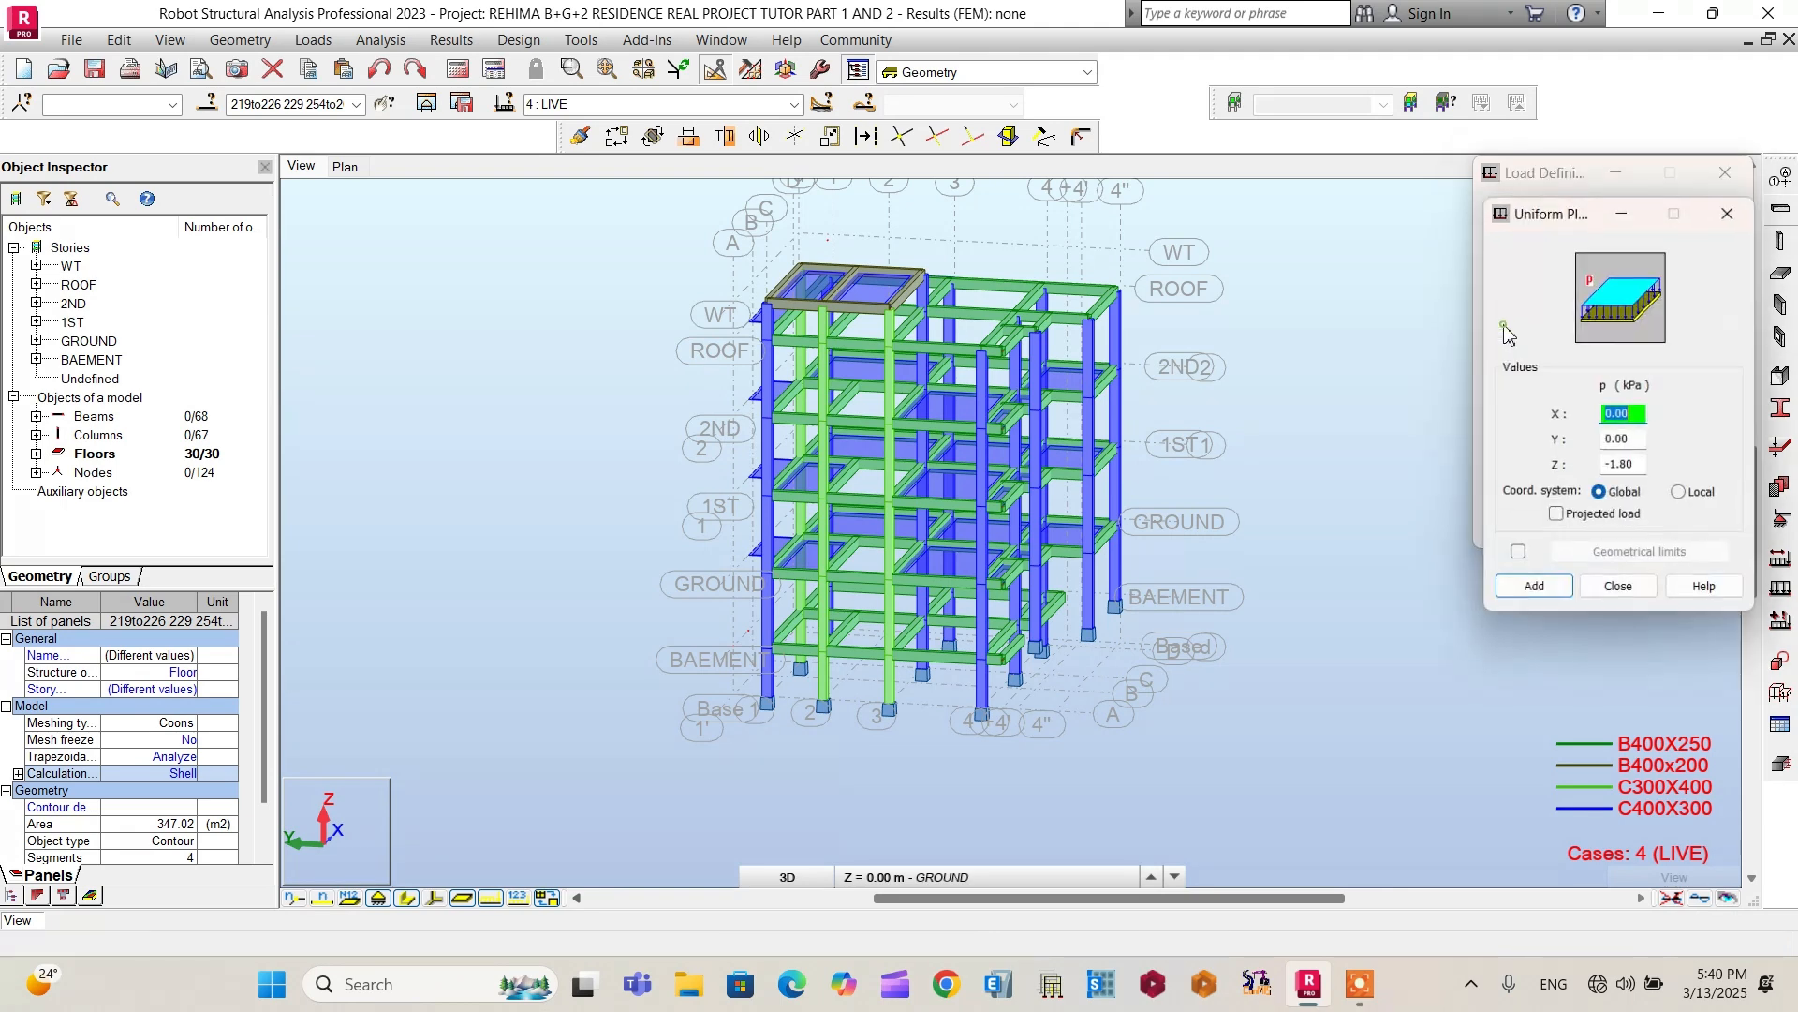
pyautogui.doubleClick(1625, 469)
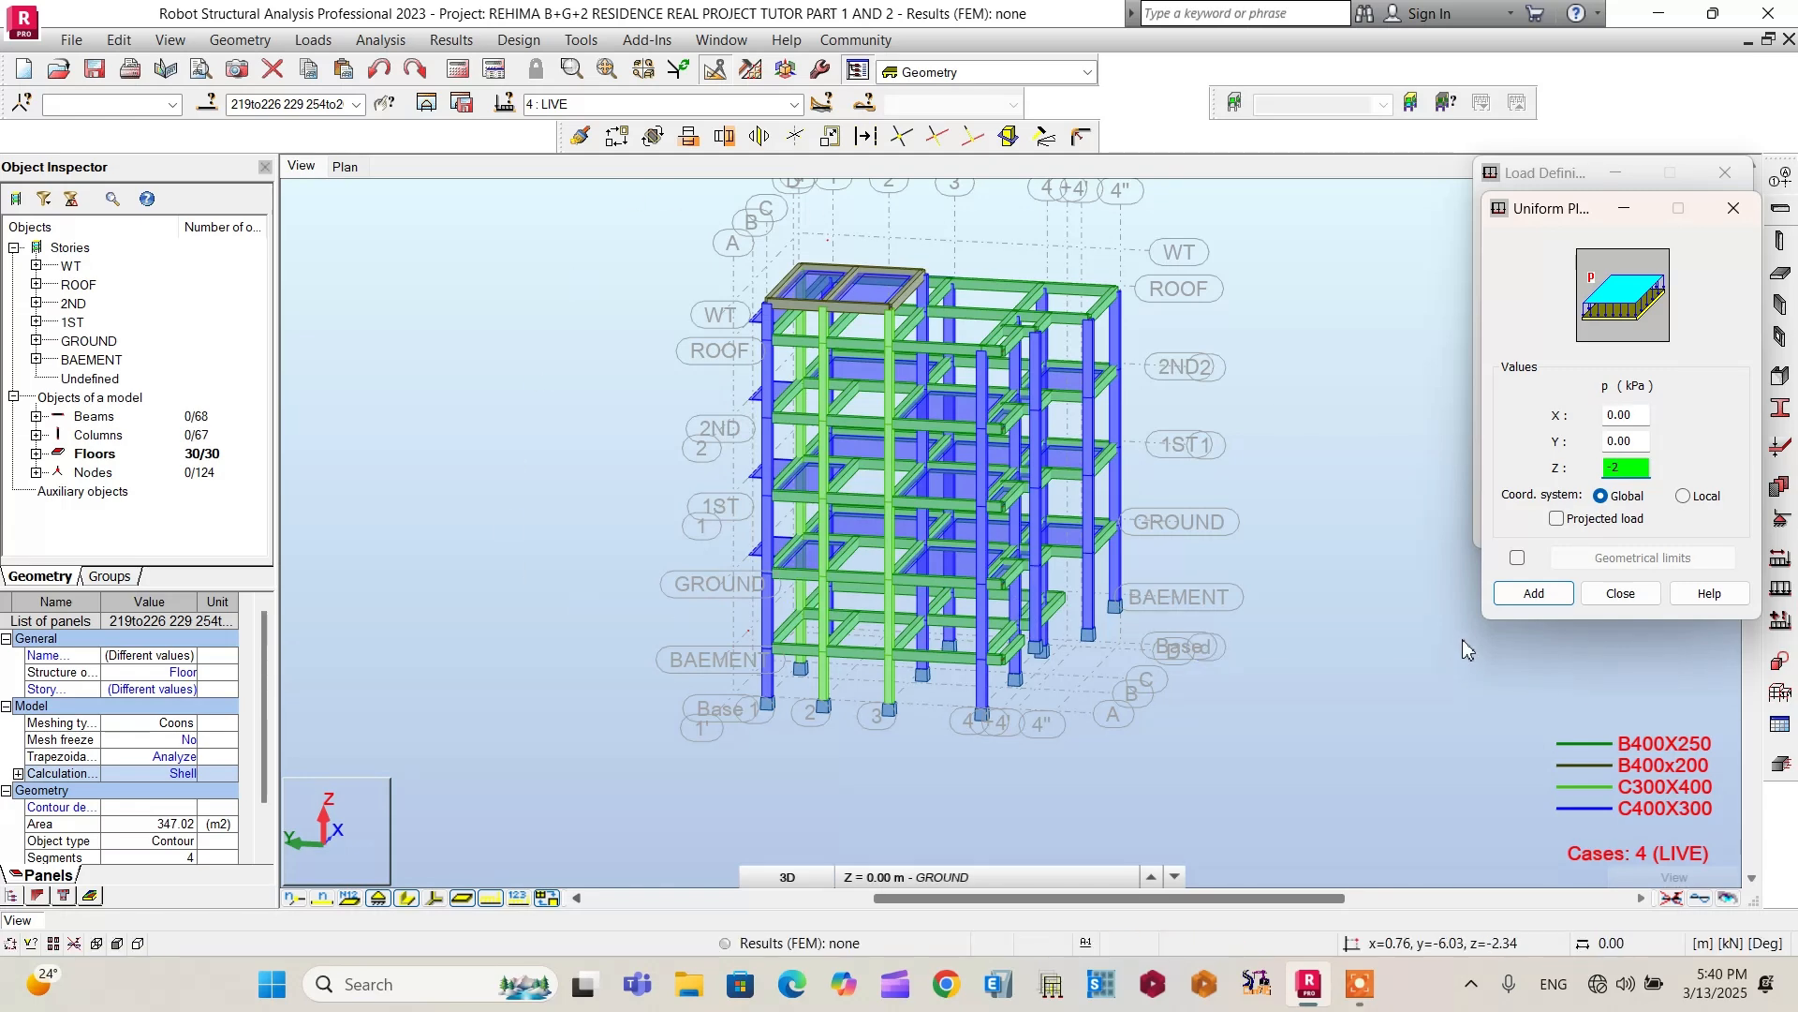
pyautogui.click(1534, 594)
# Step: Apply the -2 kPa planar LIVE load to all selected floor panels and finish the load definition
pyautogui.click(1576, 482)
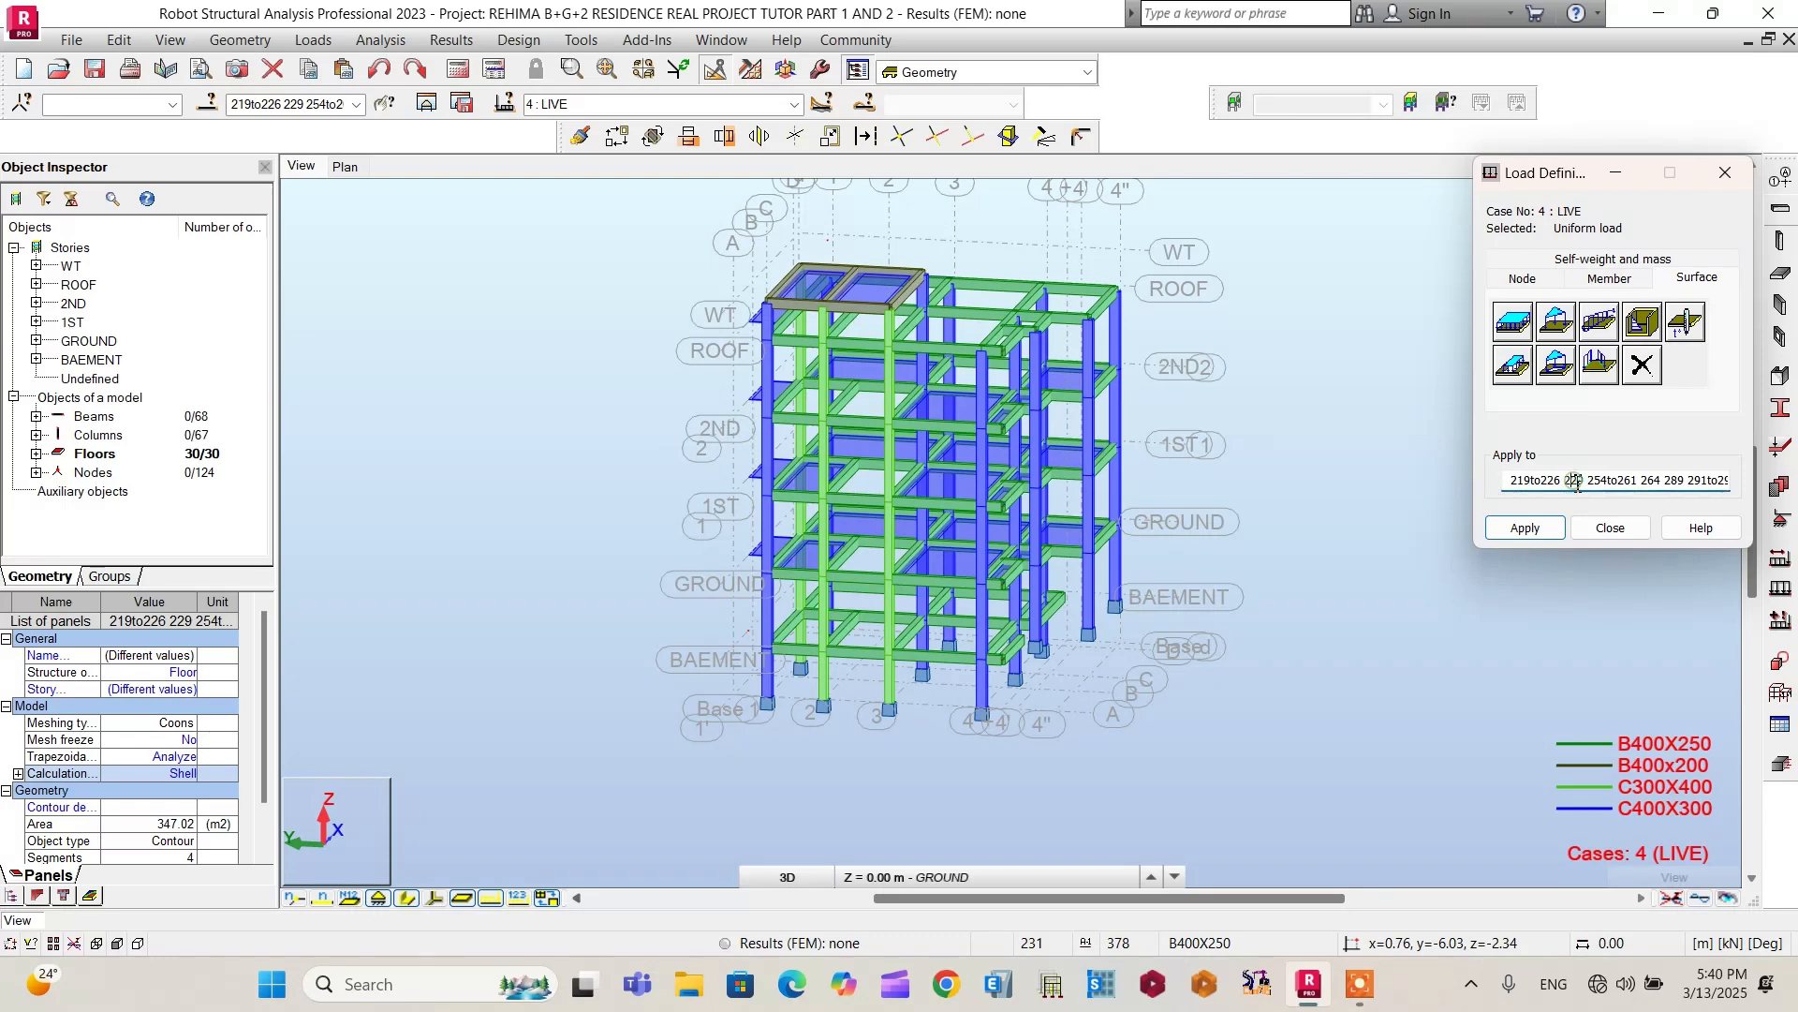
pyautogui.click(1525, 528)
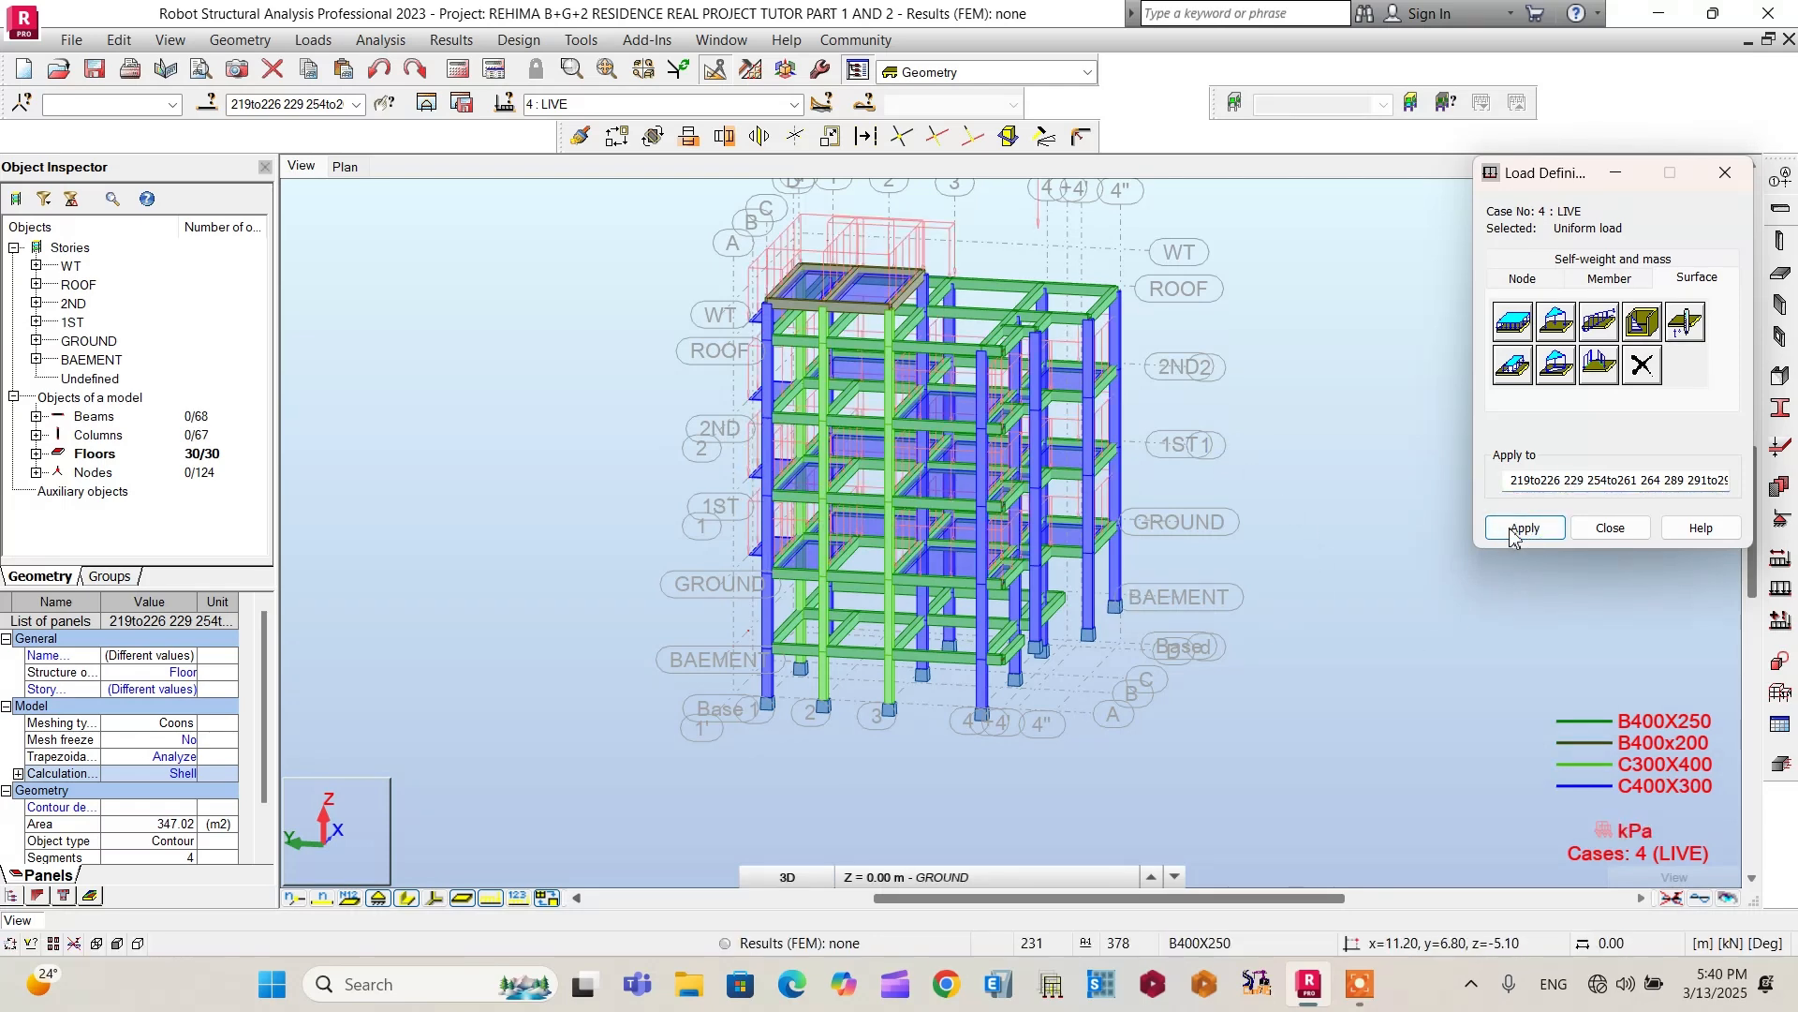
pyautogui.click(1608, 529)
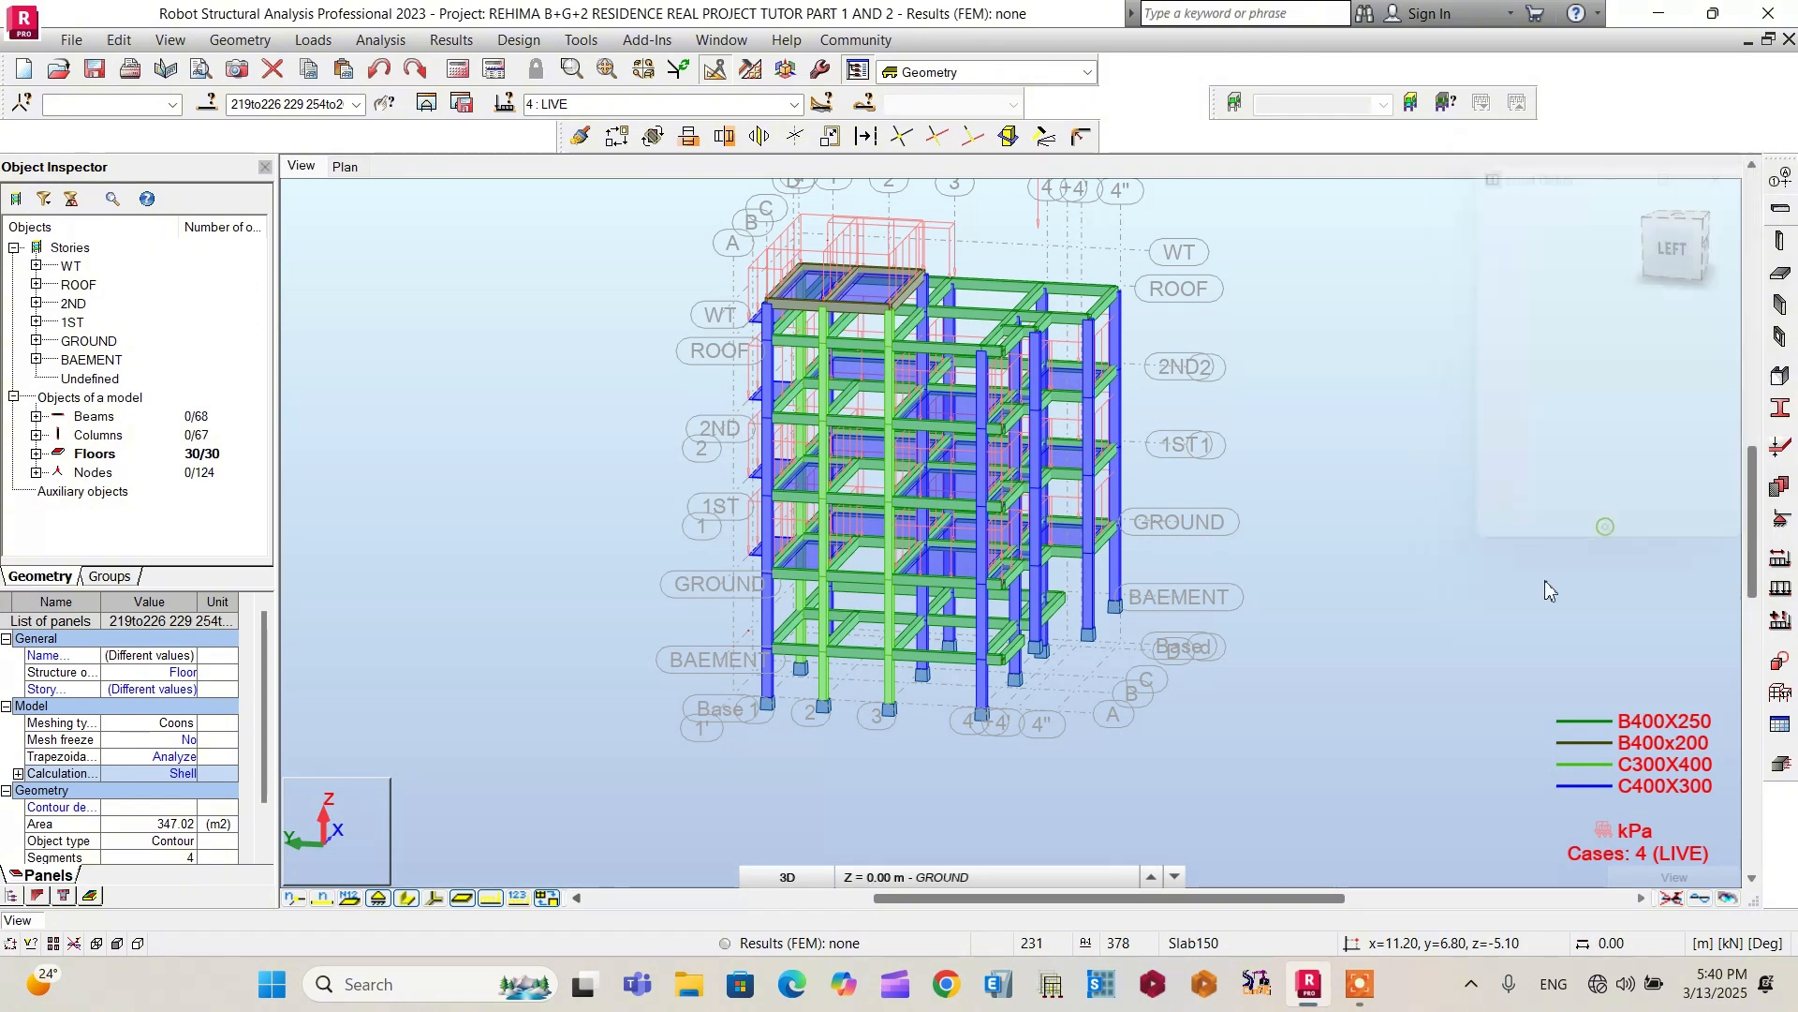